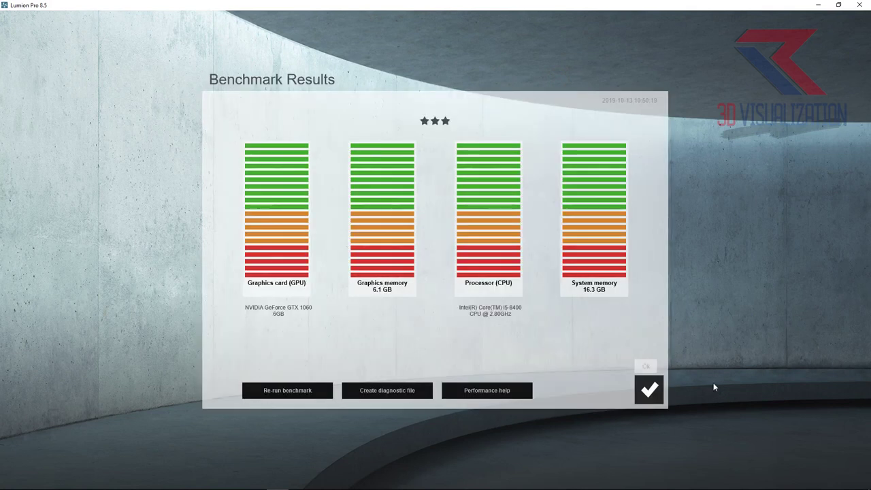
# Start a new Plain scene and import ruang baca okt 2019.skp from FULL TUTORIAL > 3D MODEL.
pyautogui.click(650, 389)
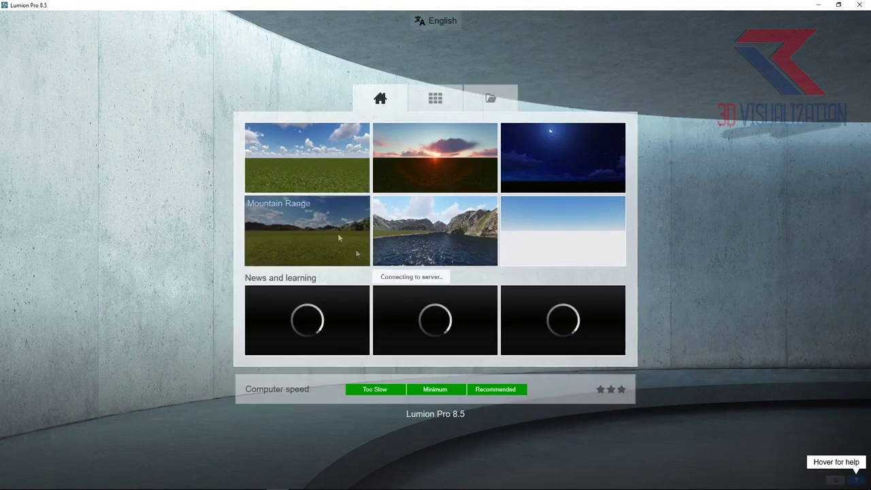
pyautogui.click(320, 163)
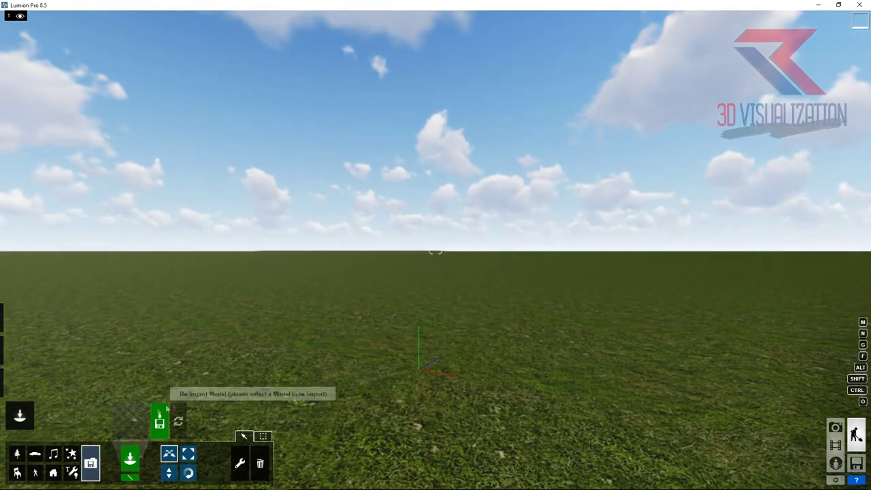
pyautogui.click(159, 420)
pyautogui.click(235, 108)
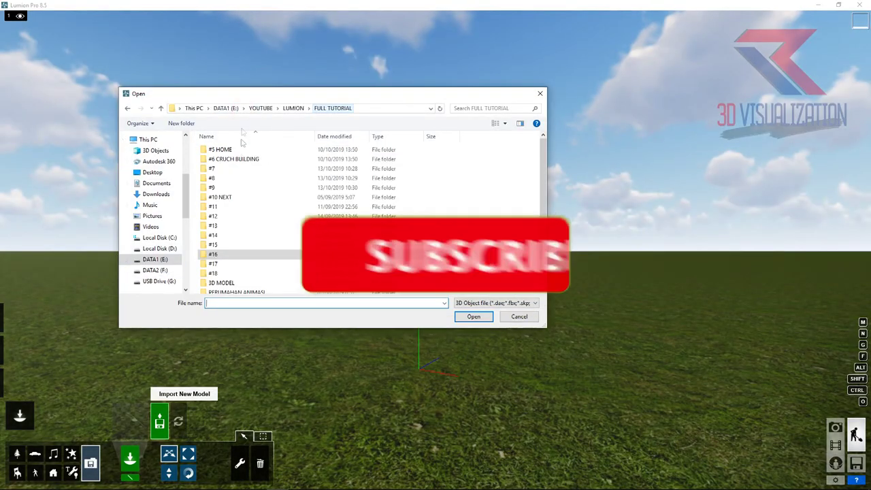
pyautogui.doubleClick(218, 224)
pyautogui.click(474, 317)
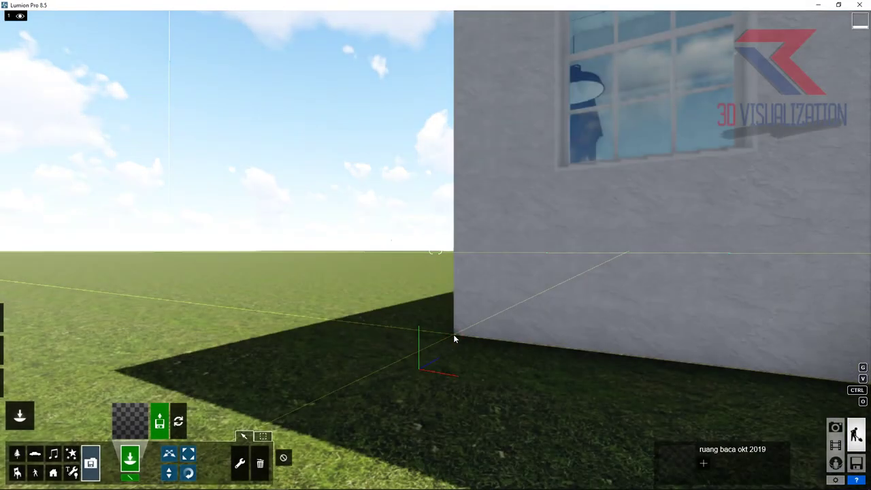
# Place the reading-room model in the scene and check its Transformation options.
pyautogui.click(454, 339)
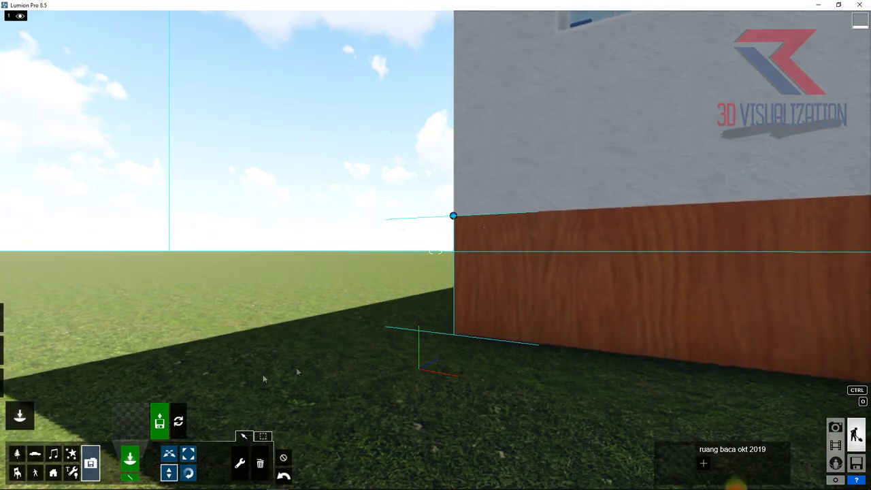
pyautogui.click(240, 463)
pyautogui.click(454, 216)
pyautogui.click(501, 243)
pyautogui.click(449, 233)
# Fly into the room to face the corner with the dresser and armchair.
pyautogui.scroll(3, 451, 195)
pyautogui.scroll(5, 467, 259)
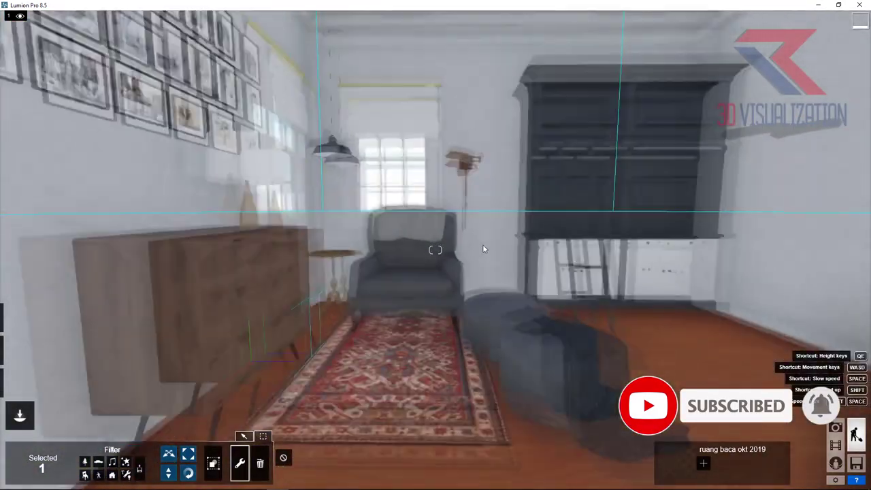
pyautogui.scroll(-5, 467, 259)
pyautogui.moveTo(466, 225); pyautogui.dragTo(65, 271, button='right')
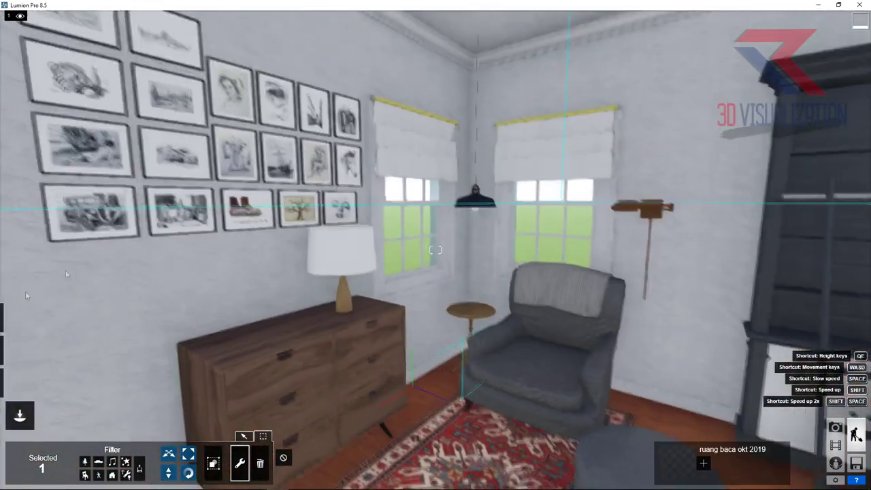
# Give the floor a custom Standard material with a blue normal map.
pyautogui.click(19, 385)
pyautogui.scroll(4, 259, 327)
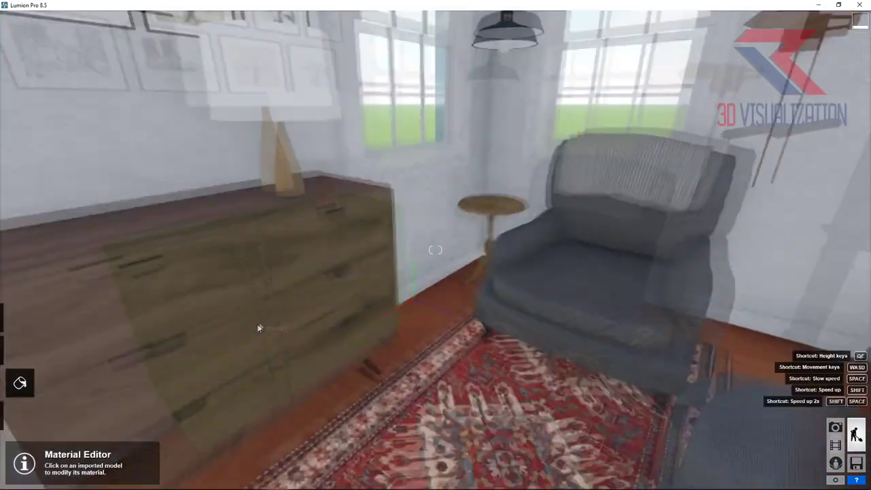
pyautogui.scroll(3, 287, 316)
pyautogui.scroll(-5, 179, 305)
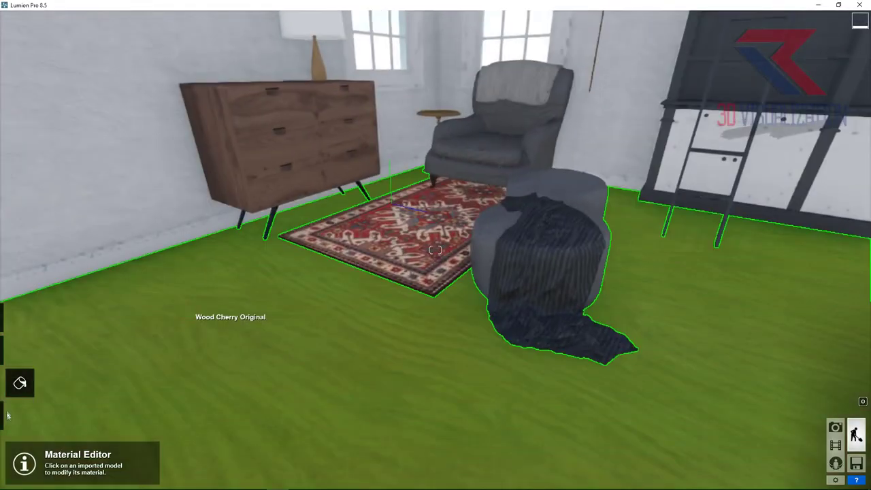
pyautogui.click(184, 308)
pyautogui.click(51, 304)
pyautogui.click(85, 250)
pyautogui.press('Escape')
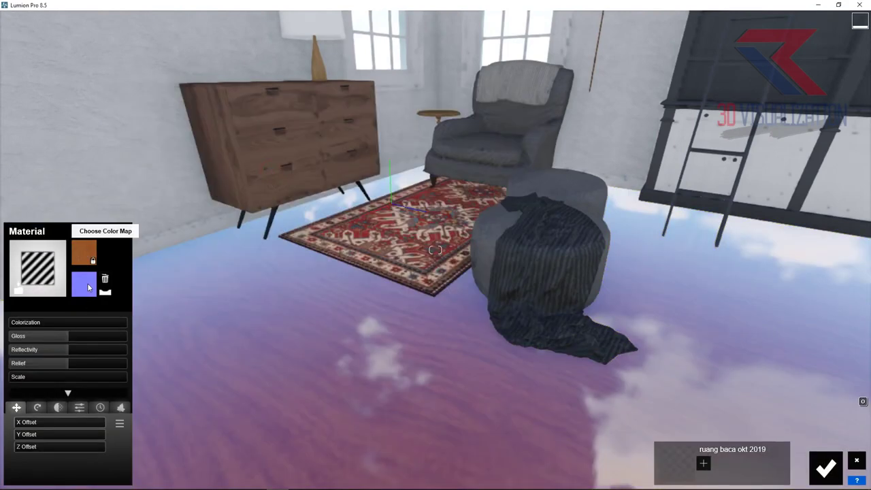
pyautogui.click(84, 285)
pyautogui.doubleClick(422, 160)
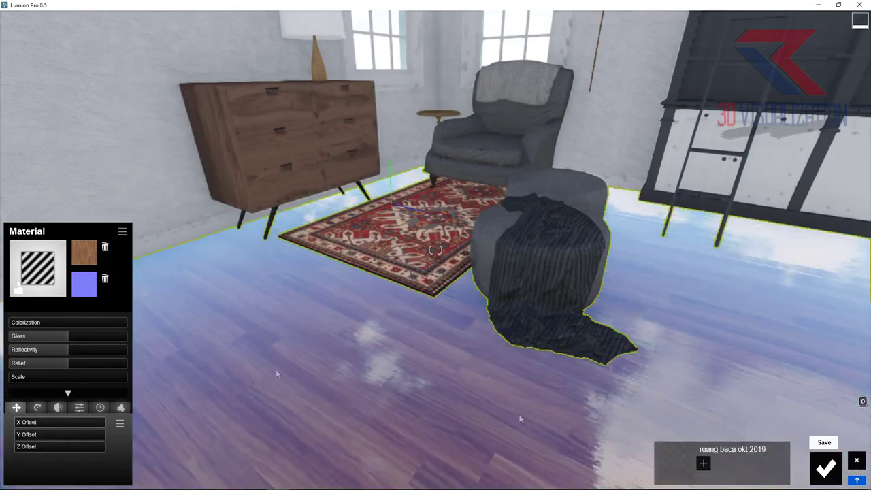
# Lower the floor's gloss and reflectivity and add light weathering.
pyautogui.click(62, 338)
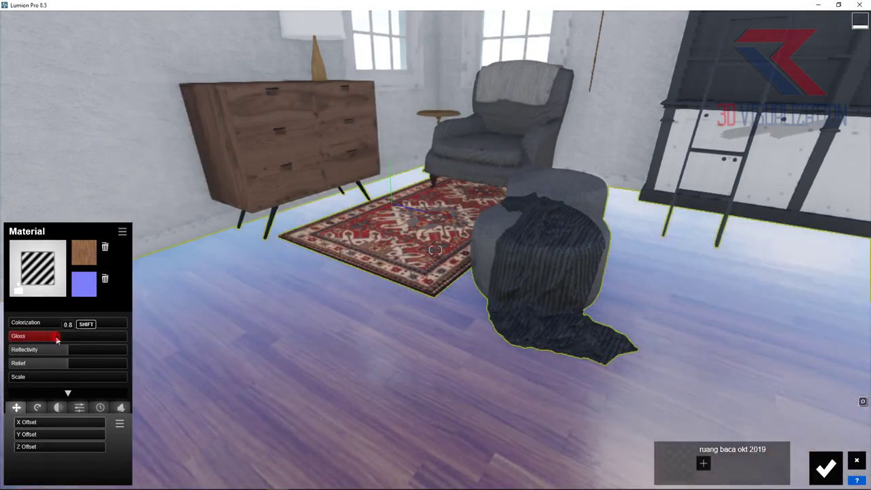
pyautogui.moveTo(62, 356); pyautogui.dragTo(56, 356)
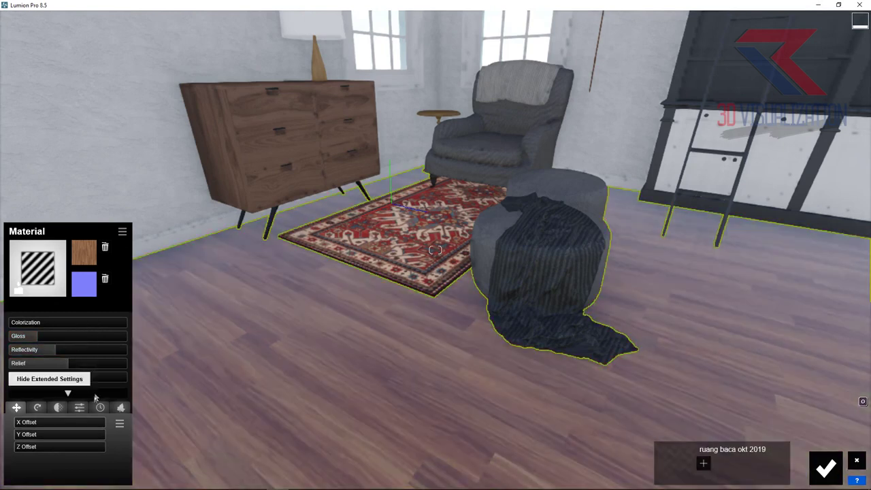
pyautogui.click(100, 407)
pyautogui.click(19, 435)
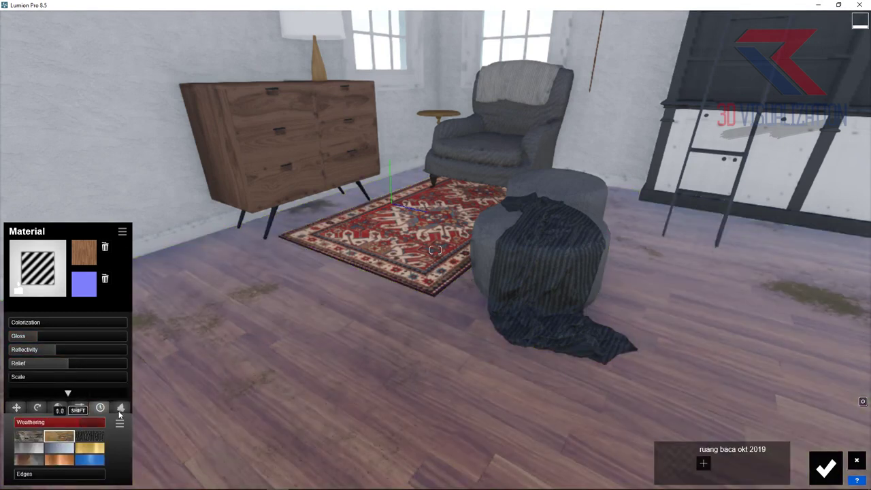
# Confirm the floor material and give the dresser a custom Standard material.
pyautogui.click(827, 468)
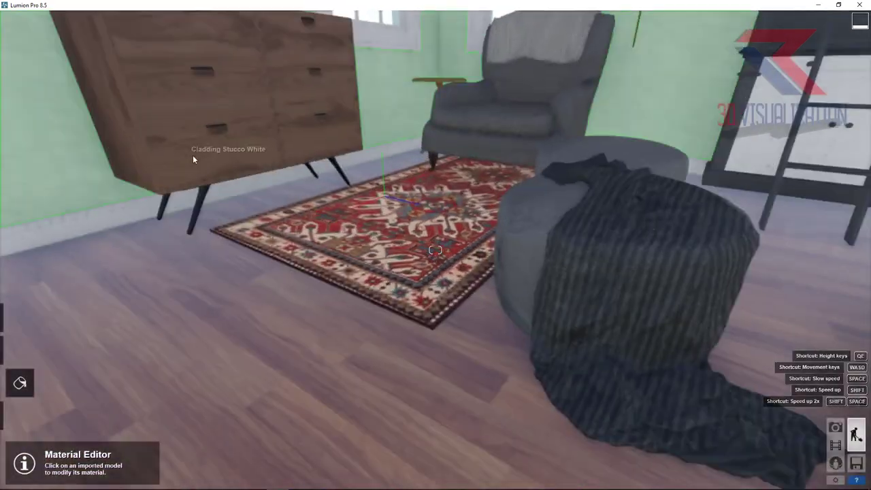
pyautogui.press('w')
pyautogui.click(292, 153)
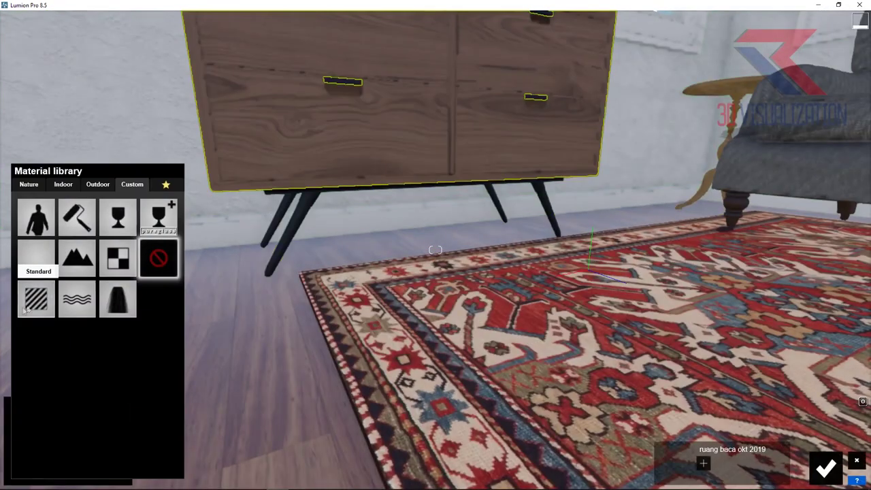
pyautogui.click(123, 261)
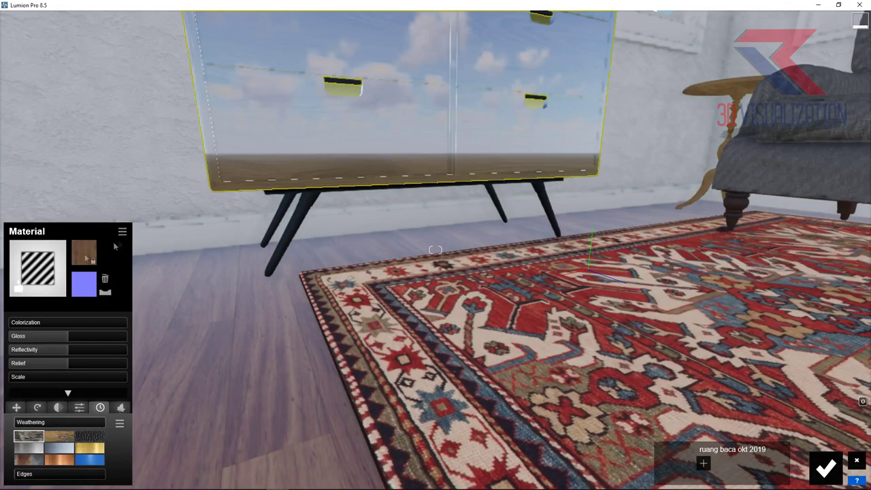
# Load the WoodFineDark004 4K colour texture as the dresser's colour map.
pyautogui.click(80, 254)
pyautogui.click(213, 109)
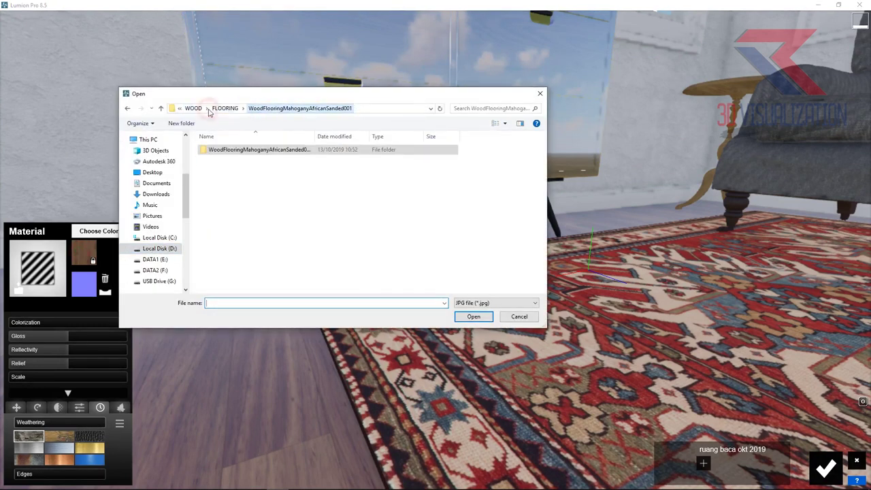
pyautogui.click(194, 109)
pyautogui.doubleClick(216, 149)
pyautogui.doubleClick(223, 150)
pyautogui.doubleClick(223, 150)
pyautogui.doubleClick(223, 159)
pyautogui.doubleClick(224, 153)
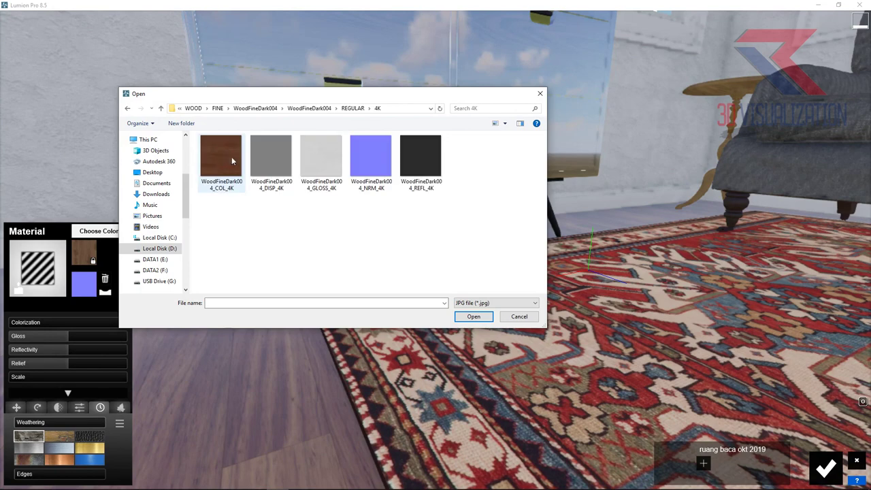
pyautogui.doubleClick(230, 170)
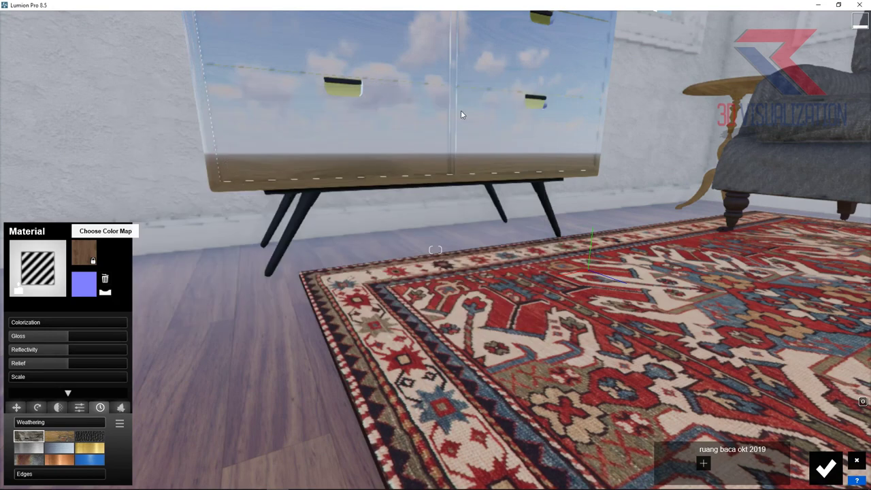
# Add a normal map to the dresser and drop its gloss to 0.6, then select the ottoman.
pyautogui.moveTo(447, 129)
pyautogui.mouseDown(button='right')
pyautogui.moveTo(431, 174)
pyautogui.moveTo(449, 205)
pyautogui.mouseUp(button='right')
pyautogui.click(84, 284)
pyautogui.doubleClick(422, 156)
pyautogui.moveTo(68, 336); pyautogui.dragTo(44, 336)
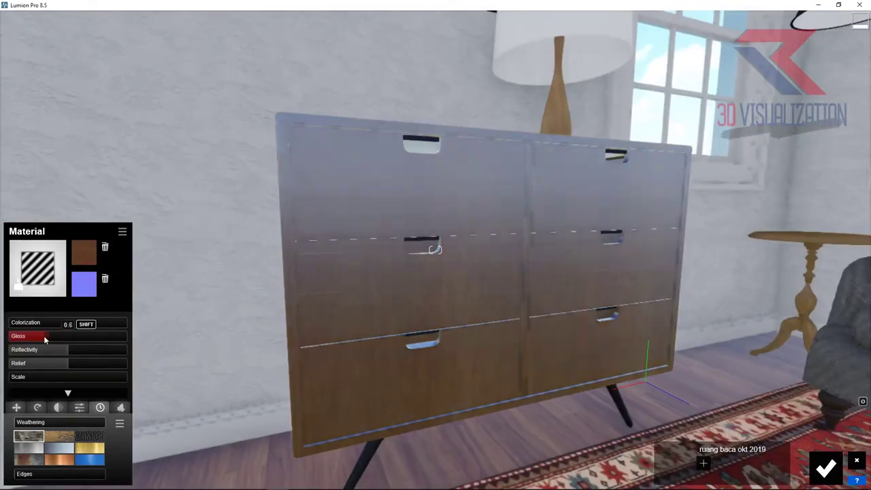
pyautogui.moveTo(368, 278); pyautogui.dragTo(373, 359, button='right')
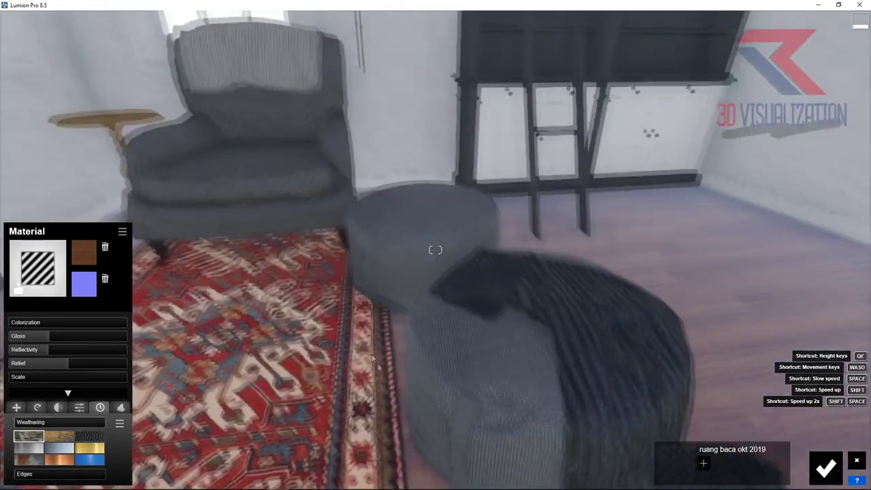
pyautogui.click(406, 236)
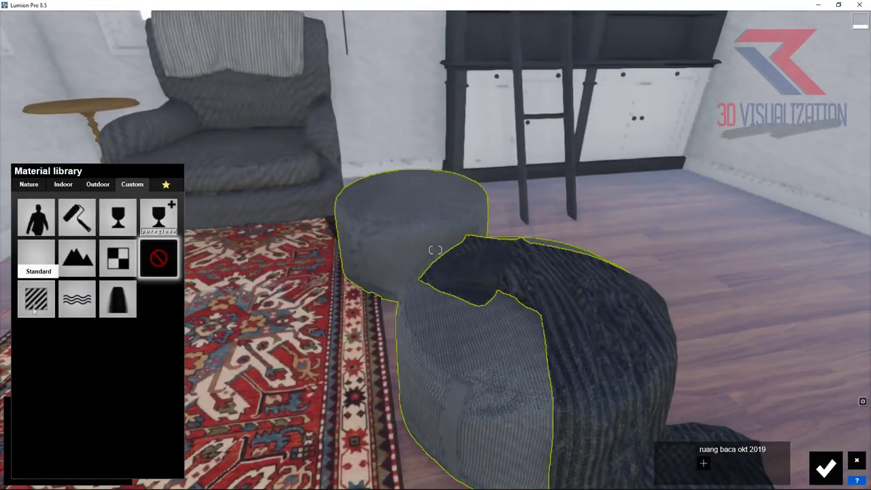
# Give the poufs a custom Standard material with the FabricDenim003 3K colour texture.
pyautogui.click(37, 299)
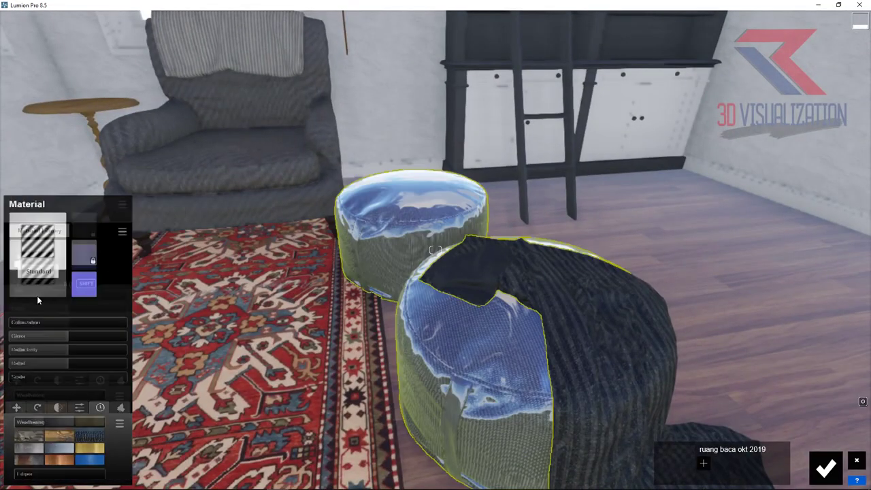
pyautogui.click(38, 267)
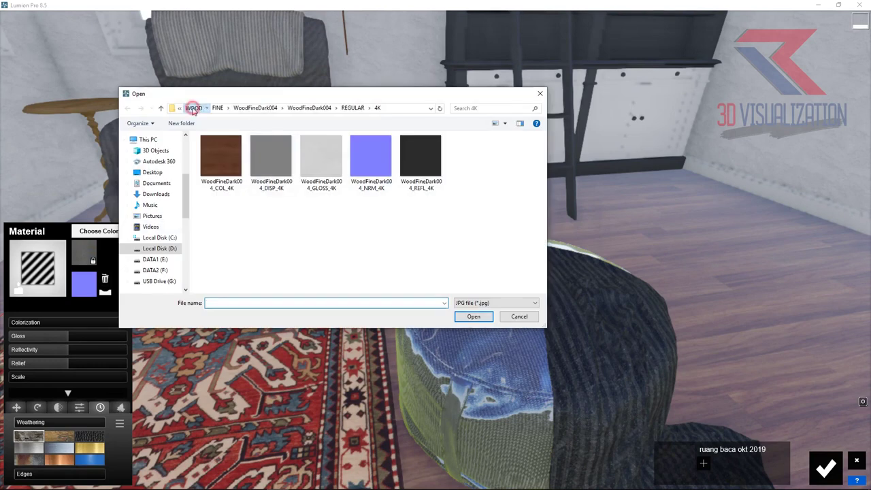
pyautogui.click(193, 109)
pyautogui.click(194, 109)
pyautogui.click(158, 249)
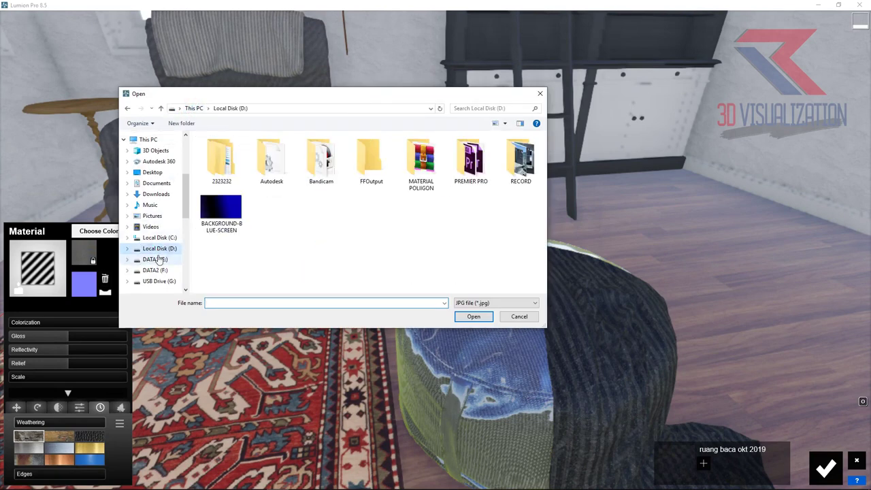
pyautogui.doubleClick(417, 170)
pyautogui.click(254, 162)
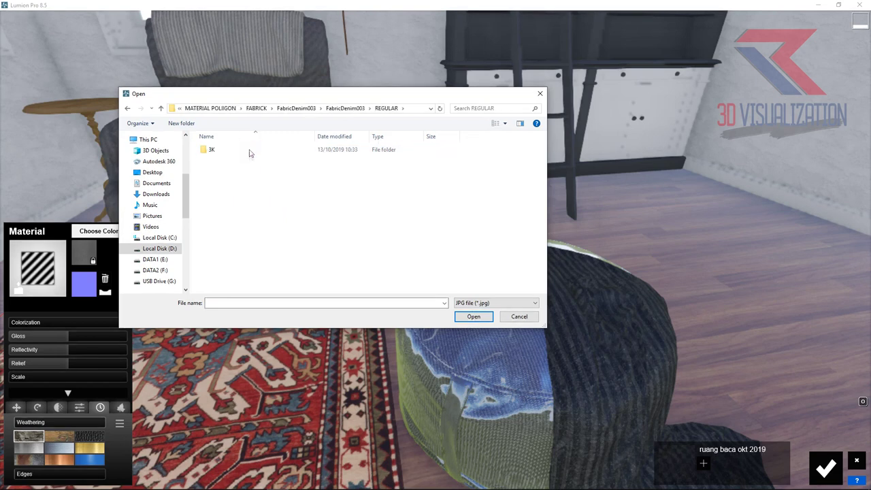
pyautogui.doubleClick(250, 153)
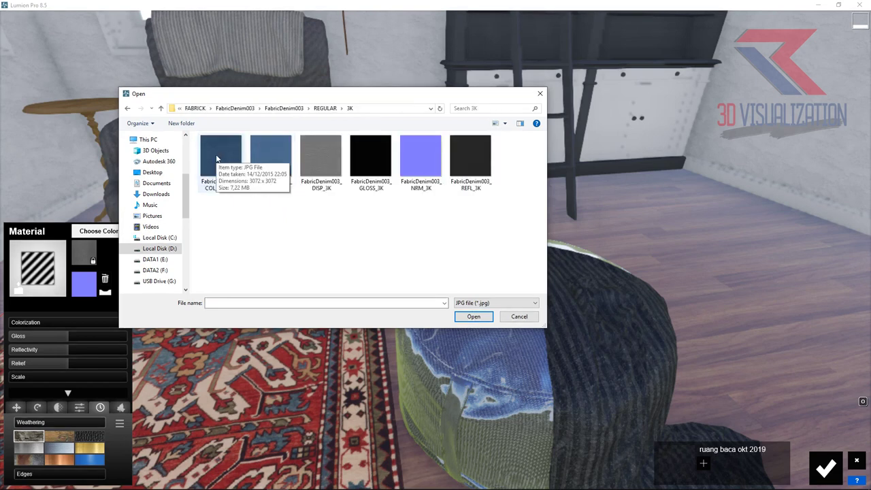
pyautogui.doubleClick(227, 169)
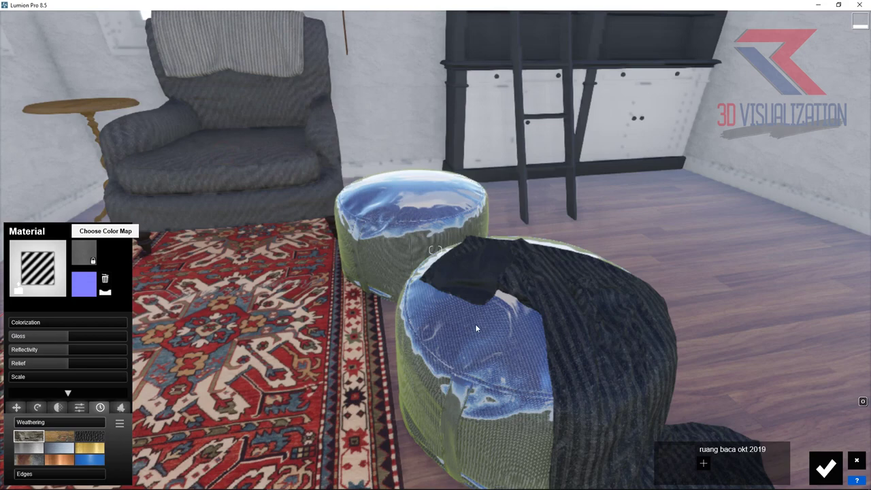
# Apply an initial normal map to the poufs, then reopen the picker at the texture library.
pyautogui.scroll(5, 510, 409)
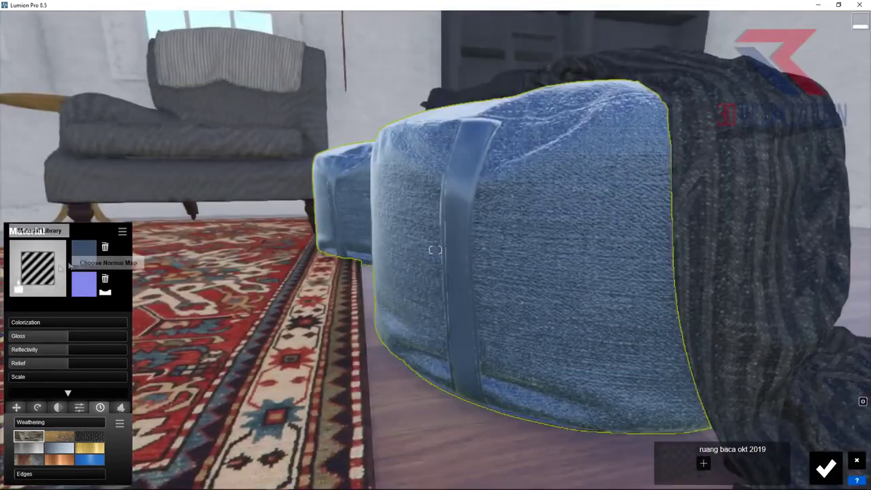
pyautogui.click(84, 285)
pyautogui.doubleClick(418, 160)
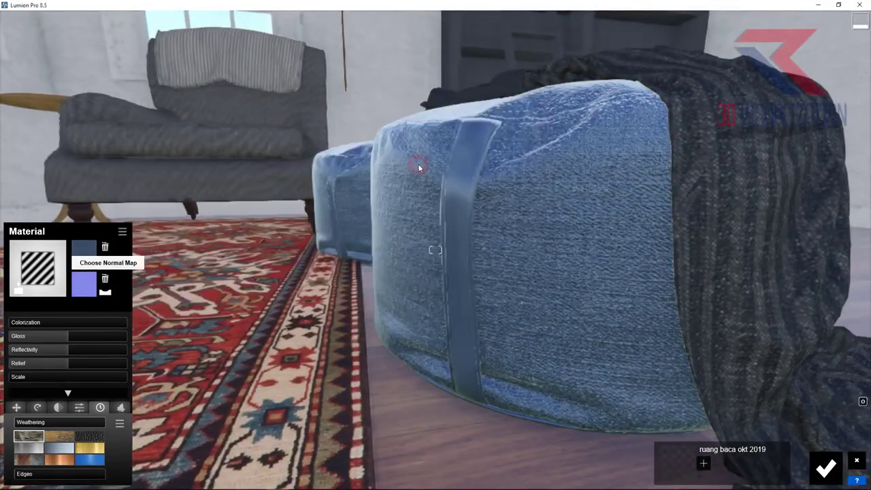
pyautogui.click(84, 285)
pyautogui.click(225, 110)
pyautogui.click(225, 109)
pyautogui.click(327, 109)
pyautogui.click(283, 109)
# Load the FabricDenim003 3K normal map onto the poufs and lower their gloss.
pyautogui.doubleClick(225, 149)
pyautogui.doubleClick(275, 158)
pyautogui.doubleClick(274, 150)
pyautogui.doubleClick(243, 168)
pyautogui.doubleClick(236, 148)
pyautogui.click(422, 169)
pyautogui.doubleClick(422, 170)
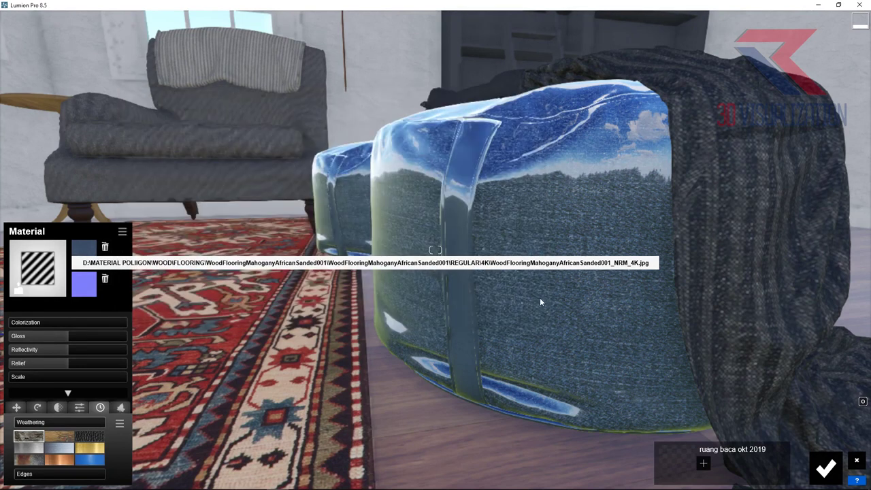
pyautogui.click(17, 337)
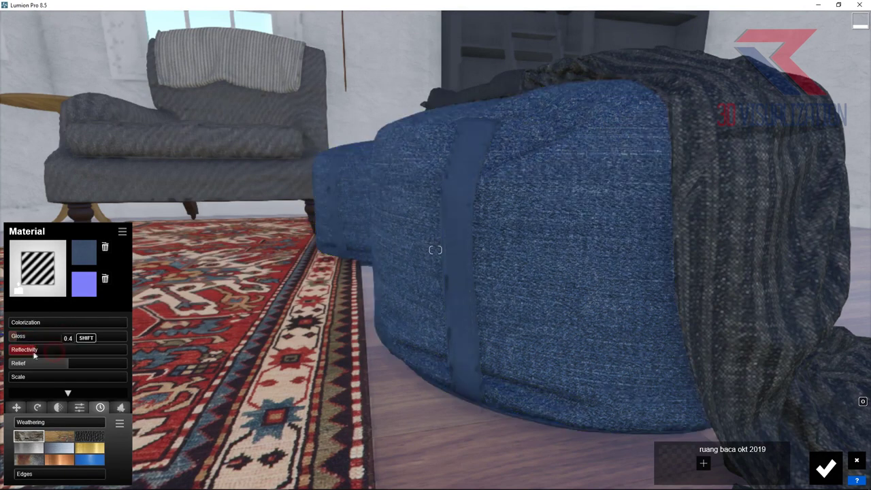
pyautogui.moveTo(260, 146)
pyautogui.mouseDown(button='right')
pyautogui.moveTo(327, 250)
pyautogui.moveTo(443, 264)
pyautogui.mouseUp(button='right')
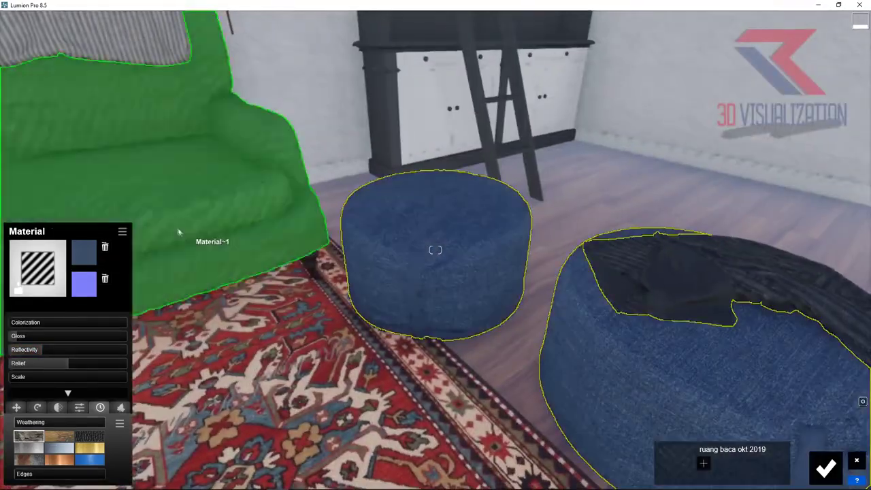
# Give the armchair a Standard material and paste the poufs' blue denim onto it.
pyautogui.click(123, 233)
pyautogui.click(143, 200)
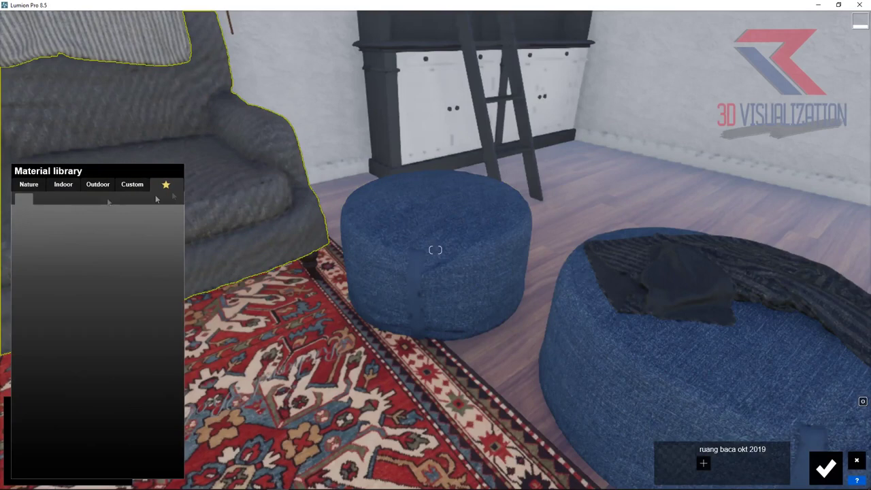
pyautogui.click(36, 257)
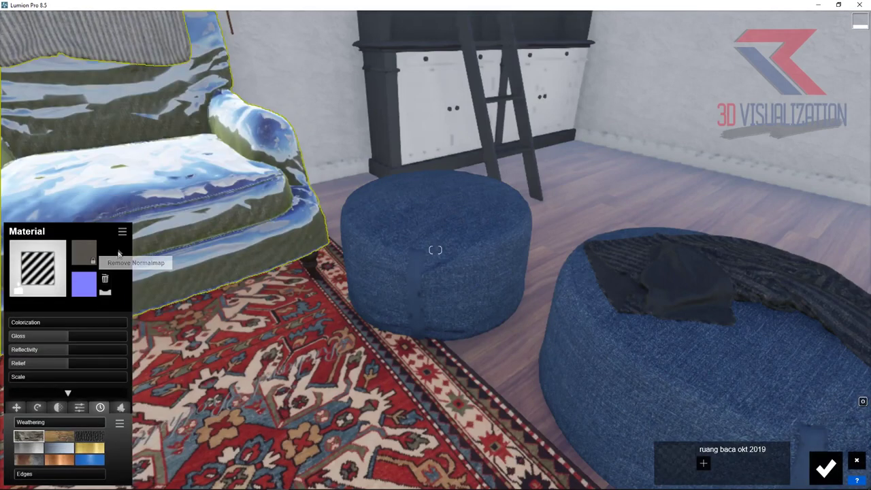
pyautogui.click(122, 232)
pyautogui.click(77, 262)
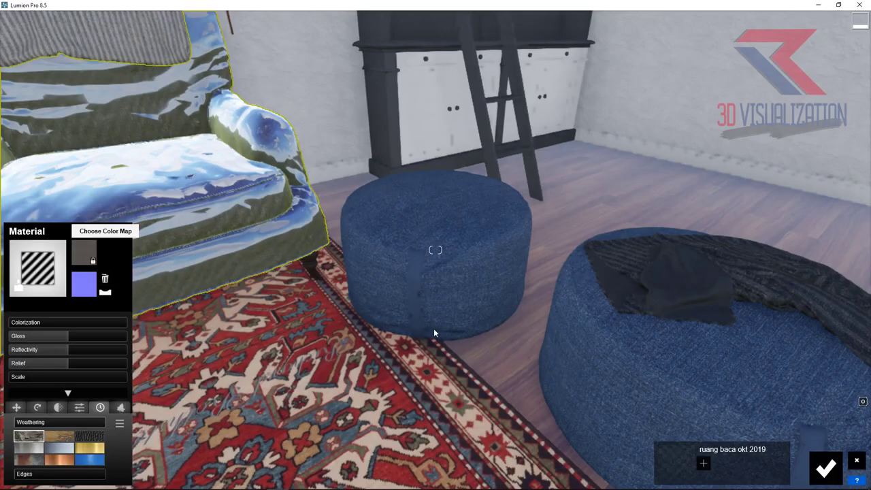
# Give the armchair's striped blanket a Standard material with lowered gloss.
pyautogui.moveTo(433, 328); pyautogui.dragTo(414, 317, button='right')
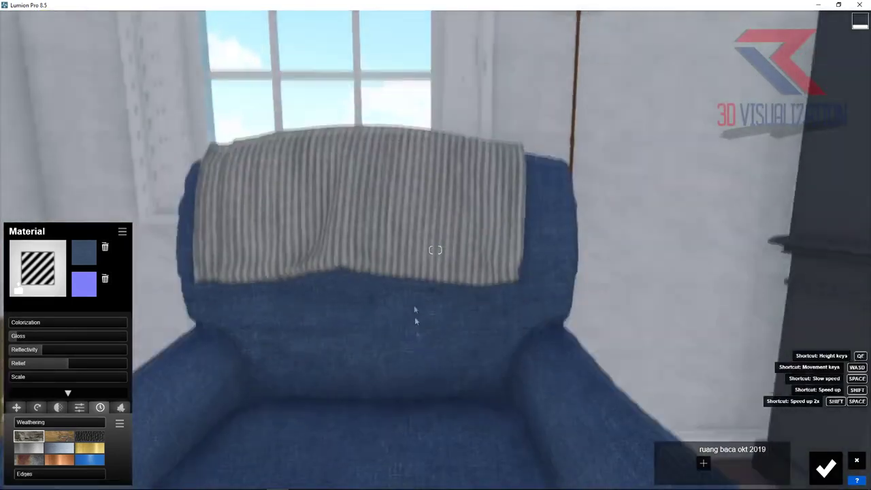
pyautogui.click(411, 258)
pyautogui.click(36, 299)
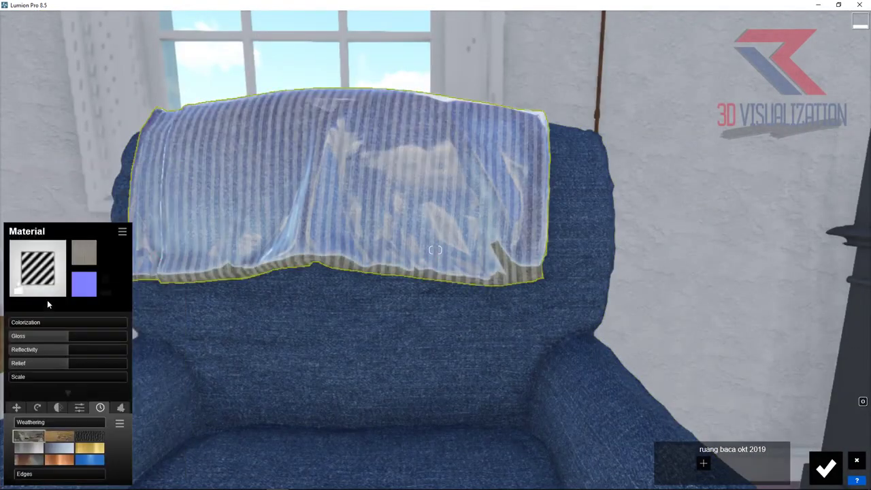
pyautogui.moveTo(47, 335); pyautogui.dragTo(19, 347)
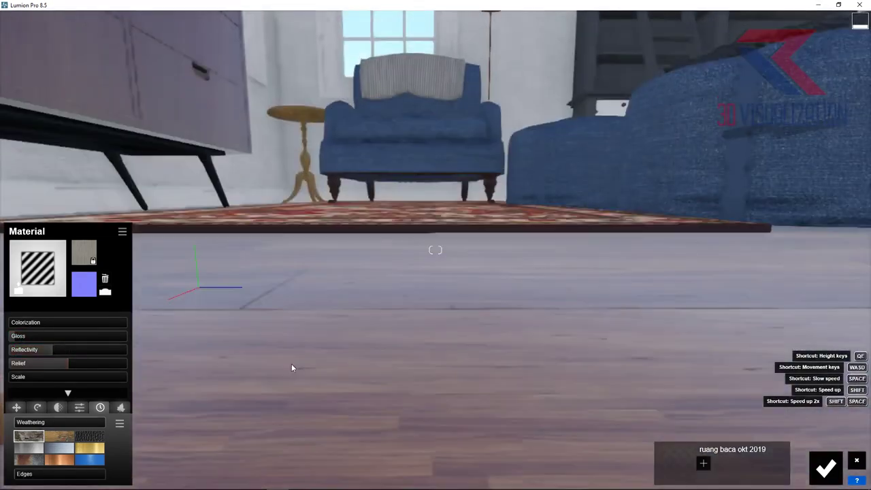
pyautogui.moveTo(291, 363); pyautogui.dragTo(421, 296, button='right')
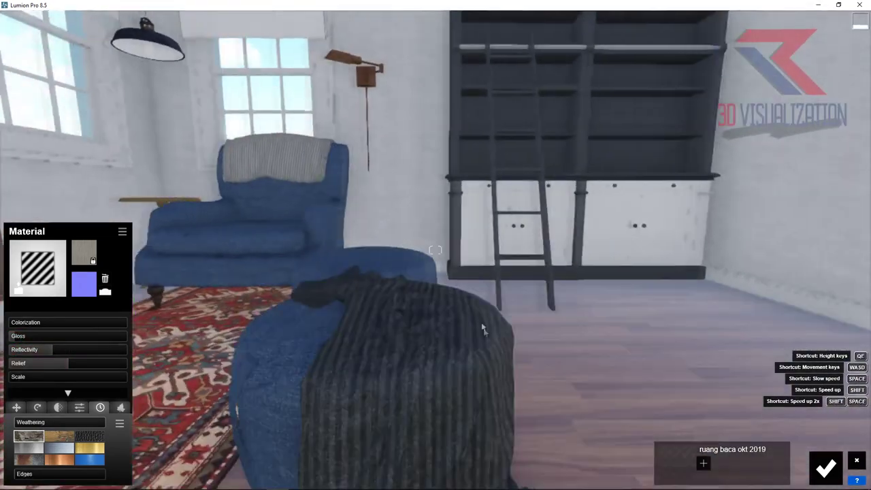
# Give the dark throw a Standard material with FabricRope001_AO_4K as its colour map.
pyautogui.click(444, 280)
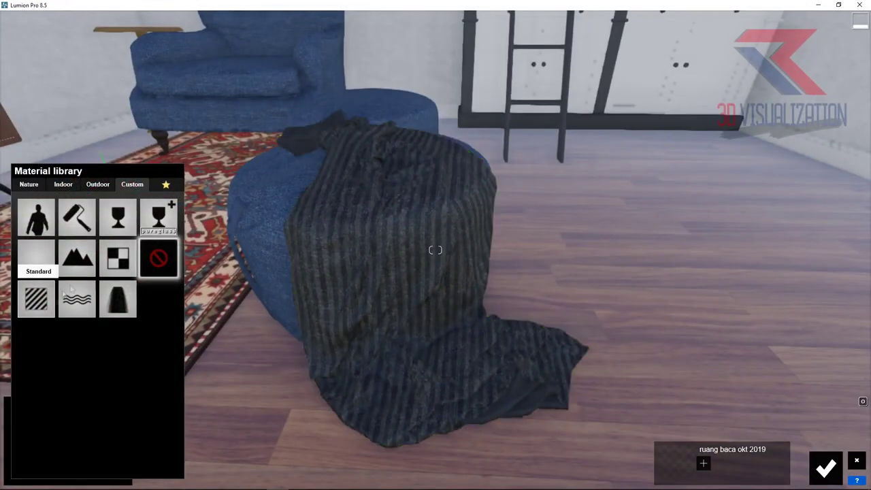
pyautogui.click(112, 255)
pyautogui.click(37, 269)
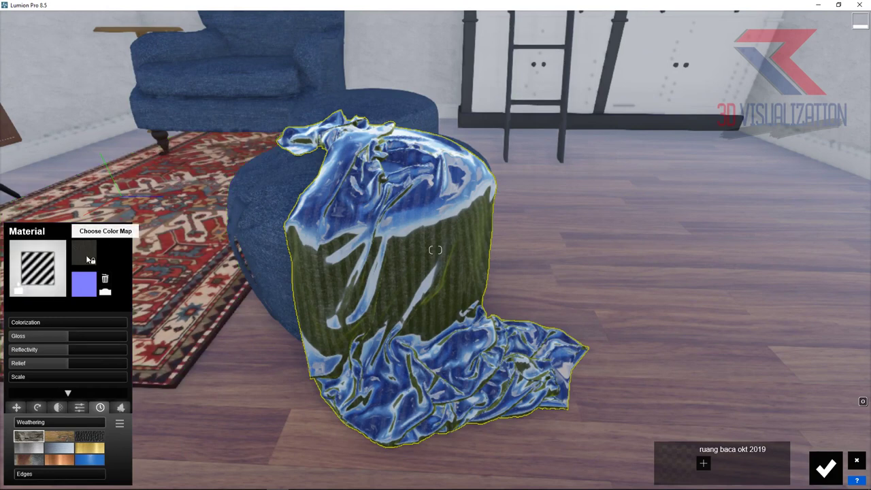
pyautogui.click(198, 108)
pyautogui.doubleClick(217, 164)
pyautogui.doubleClick(215, 150)
pyautogui.doubleClick(215, 164)
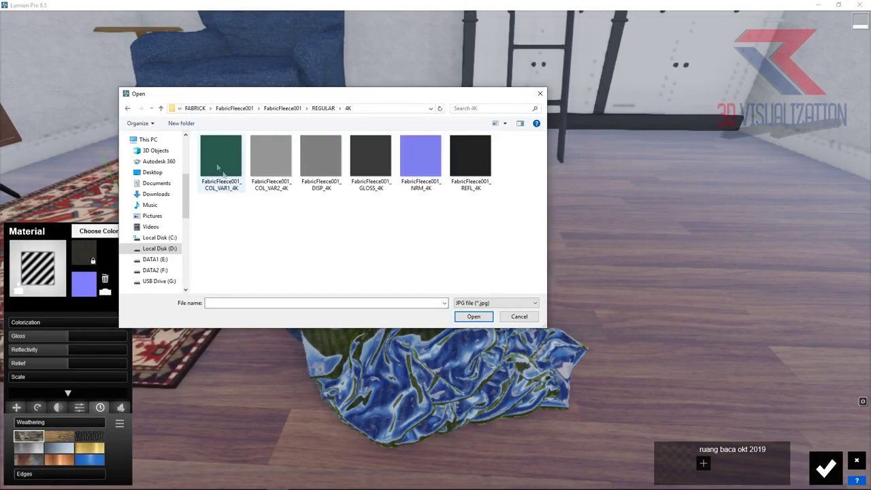
pyautogui.click(195, 108)
pyautogui.doubleClick(219, 168)
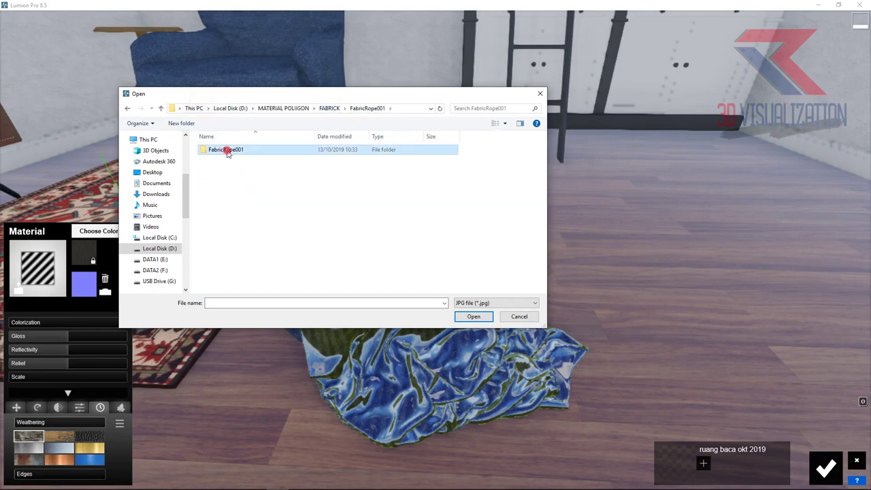
pyautogui.doubleClick(225, 149)
pyautogui.doubleClick(226, 158)
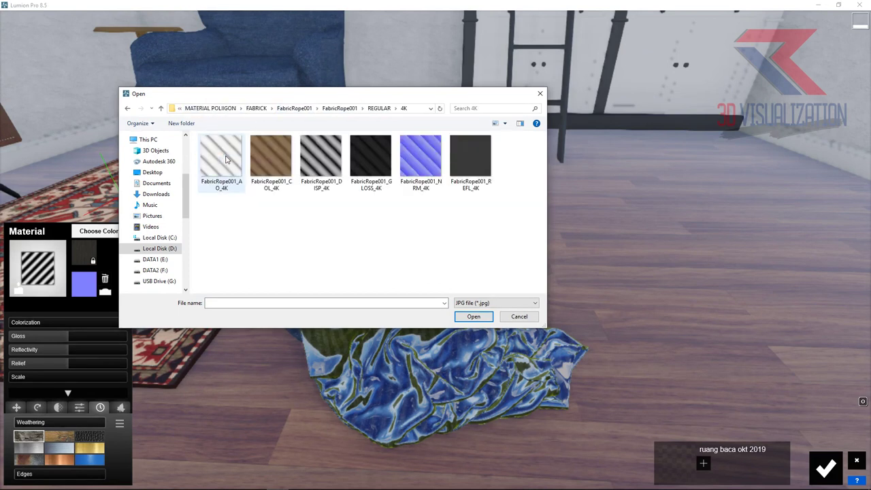
pyautogui.doubleClick(227, 161)
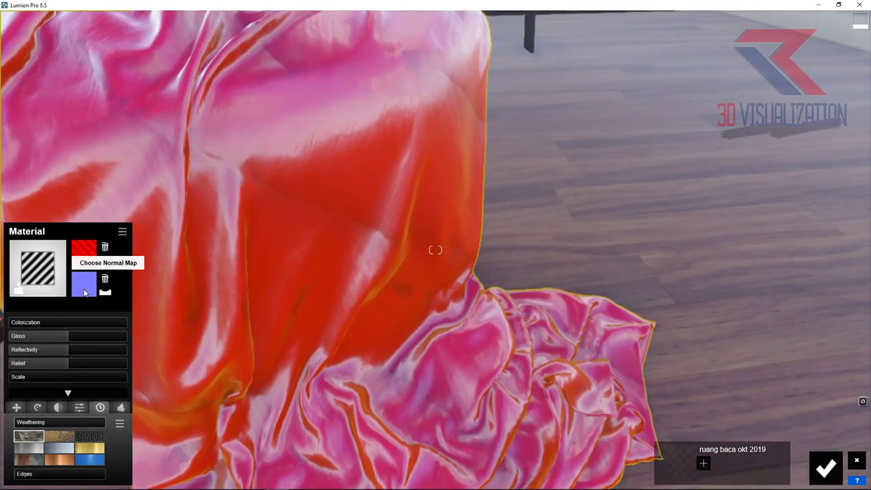
# Load the FabricRope001 NRM 4K normal map onto the throw and tint it pale.
pyautogui.click(84, 284)
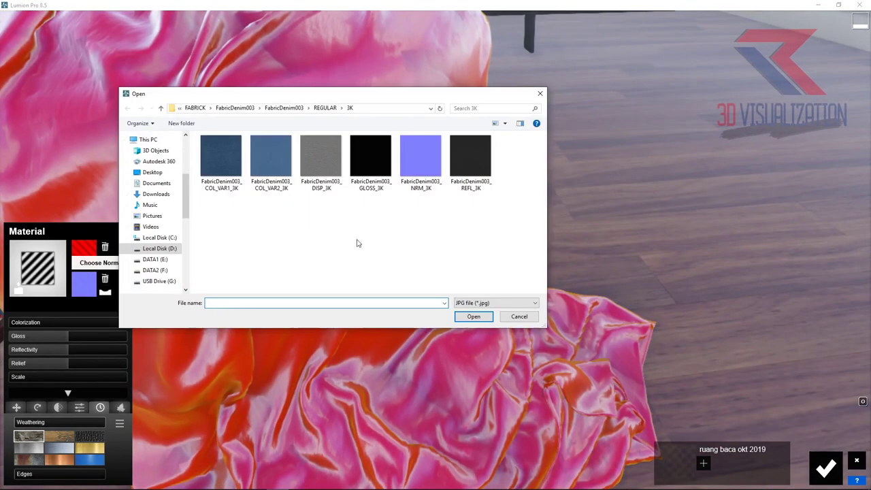
pyautogui.click(204, 107)
pyautogui.doubleClick(222, 171)
pyautogui.doubleClick(221, 147)
pyautogui.doubleClick(221, 162)
pyautogui.doubleClick(222, 161)
pyautogui.doubleClick(419, 165)
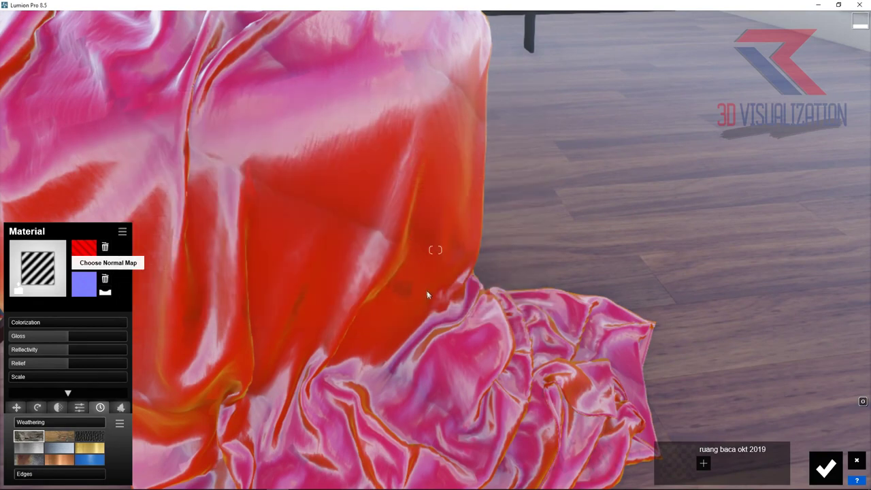
pyautogui.moveTo(413, 282); pyautogui.dragTo(218, 321, button='right')
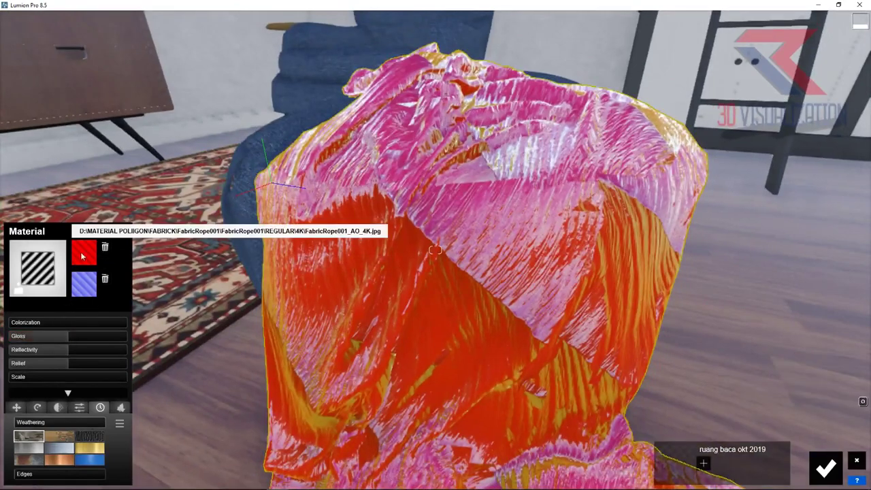
pyautogui.moveTo(75, 323); pyautogui.dragTo(80, 334)
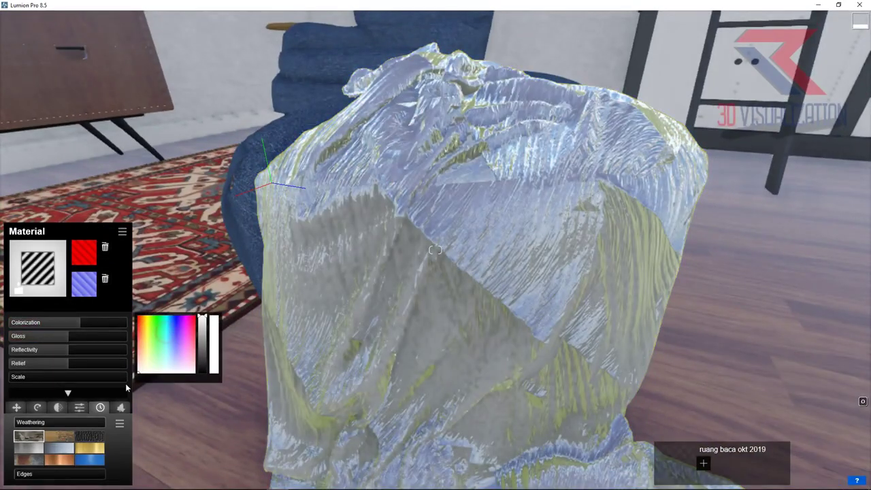
# Cut the throw's gloss, flatten its relief and enlarge its texture scale.
pyautogui.click(28, 338)
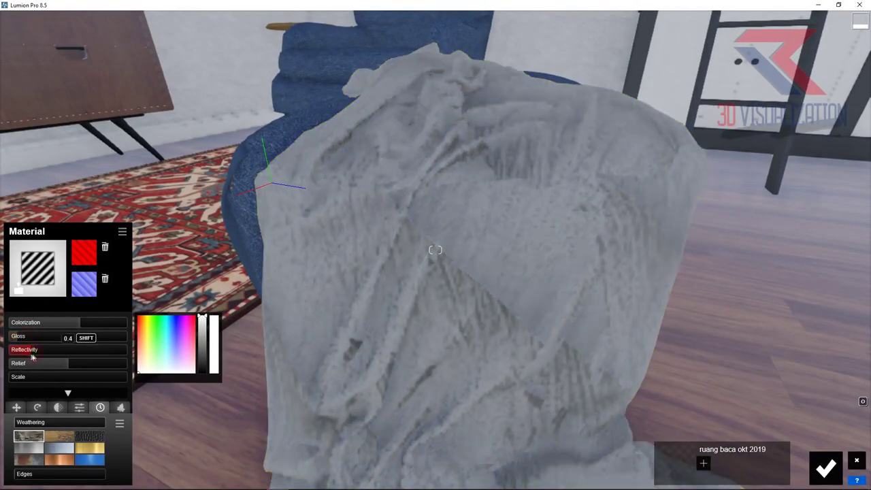
pyautogui.moveTo(381, 278); pyautogui.dragTo(408, 272, button='right')
pyautogui.moveTo(70, 365)
pyautogui.mouseDown()
pyautogui.moveTo(41, 365)
pyautogui.moveTo(158, 378)
pyautogui.moveTo(46, 383)
pyautogui.mouseUp()
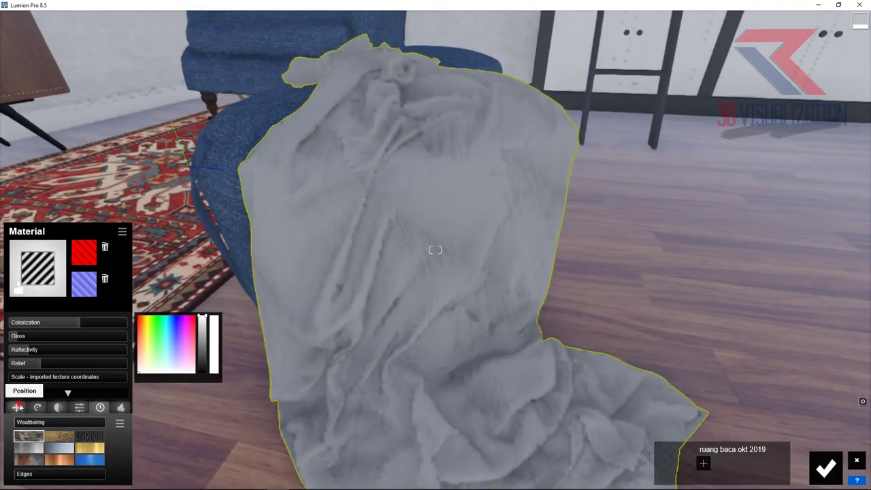
pyautogui.click(16, 407)
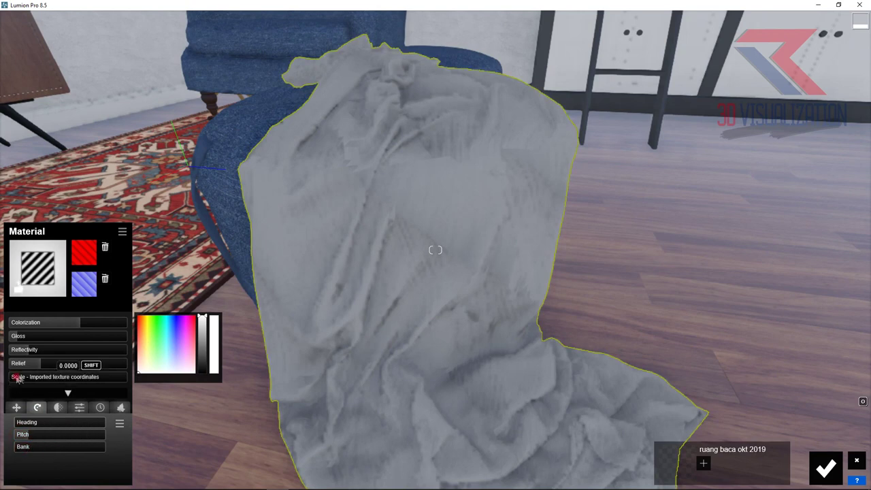
pyautogui.moveTo(13, 378)
pyautogui.mouseDown()
pyautogui.moveTo(219, 347)
pyautogui.moveTo(1, 422)
pyautogui.mouseUp()
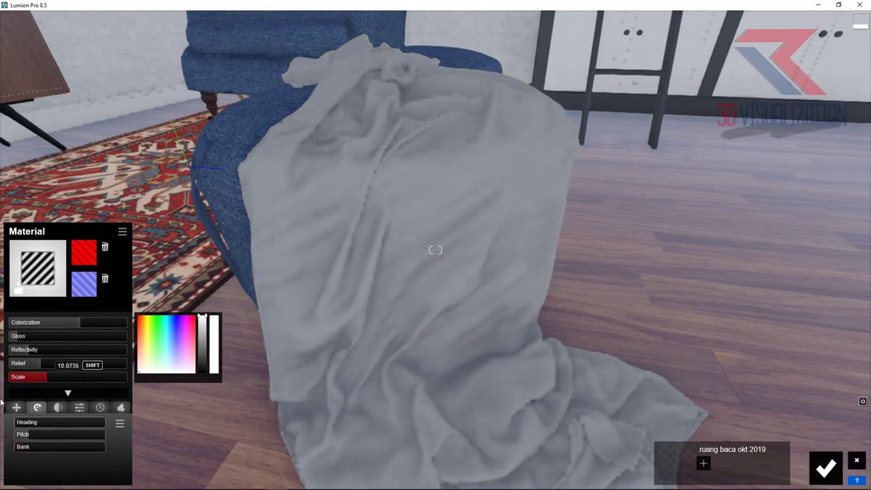
pyautogui.scroll(-5, 510, 307)
pyautogui.moveTo(510, 307)
pyautogui.mouseDown(button='right')
pyautogui.moveTo(501, 150)
pyautogui.moveTo(477, 171)
pyautogui.mouseUp(button='right')
pyautogui.click(401, 210)
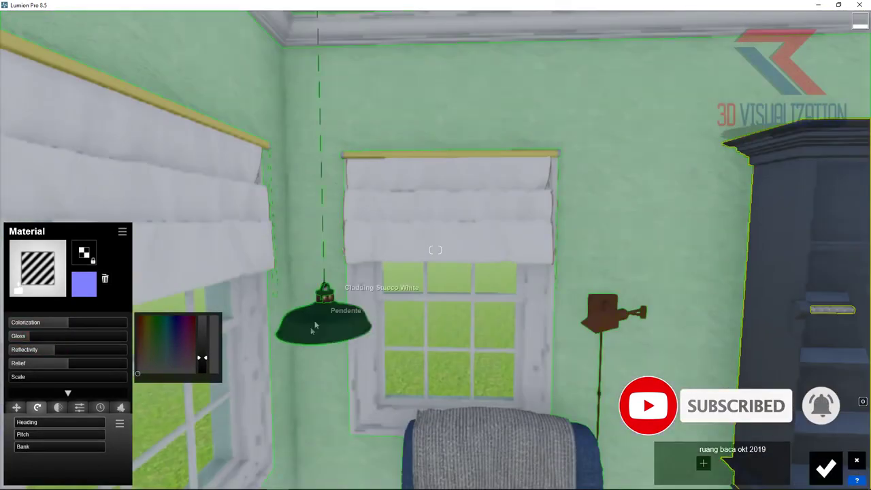
# Apply the library Brass metal to the hanging lamp and add a weathering preset.
pyautogui.click(310, 321)
pyautogui.click(73, 186)
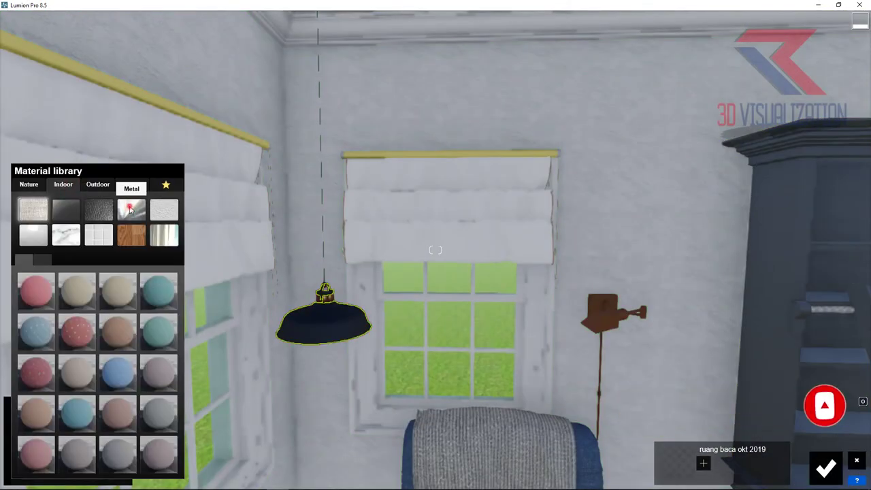
pyautogui.click(82, 289)
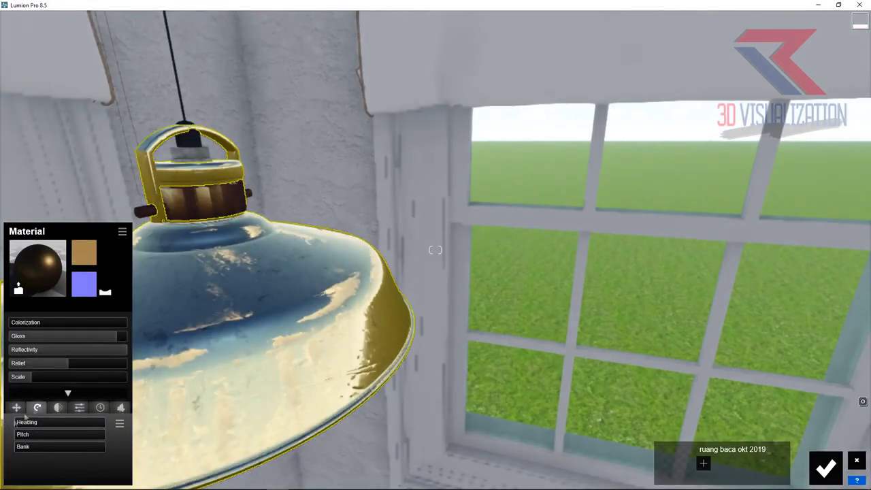
pyautogui.click(100, 407)
pyautogui.click(36, 439)
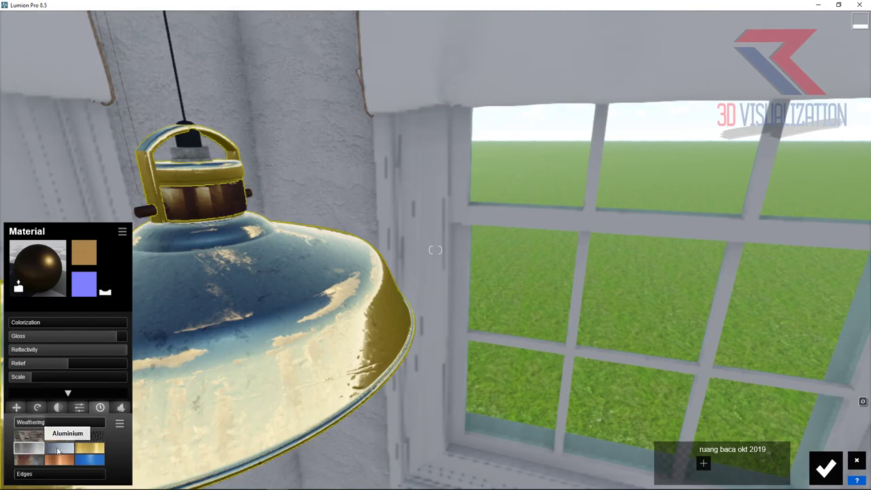
pyautogui.moveTo(50, 422)
pyautogui.mouseDown(button='right')
pyautogui.moveTo(340, 291)
pyautogui.moveTo(534, 164)
pyautogui.mouseUp(button='right')
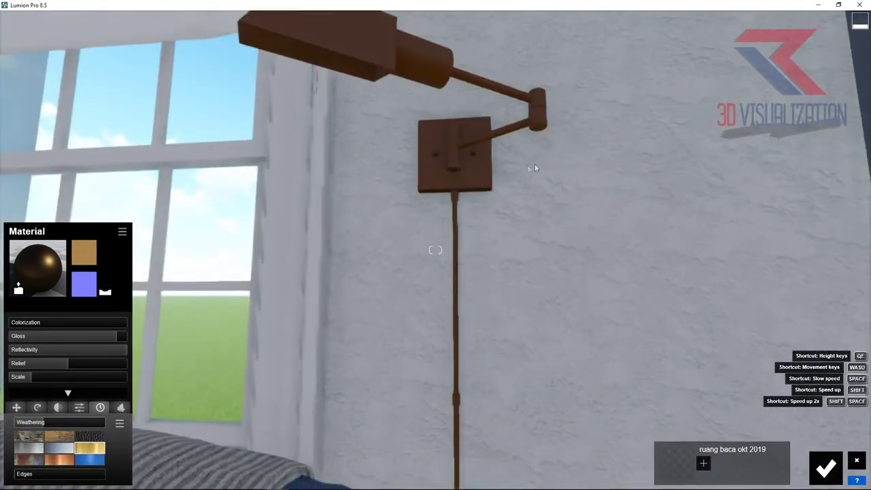
# Apply Indoor Metal Aluminium to the wall lamp and colourize it black.
pyautogui.click(452, 181)
pyautogui.click(63, 184)
pyautogui.click(132, 210)
pyautogui.click(35, 289)
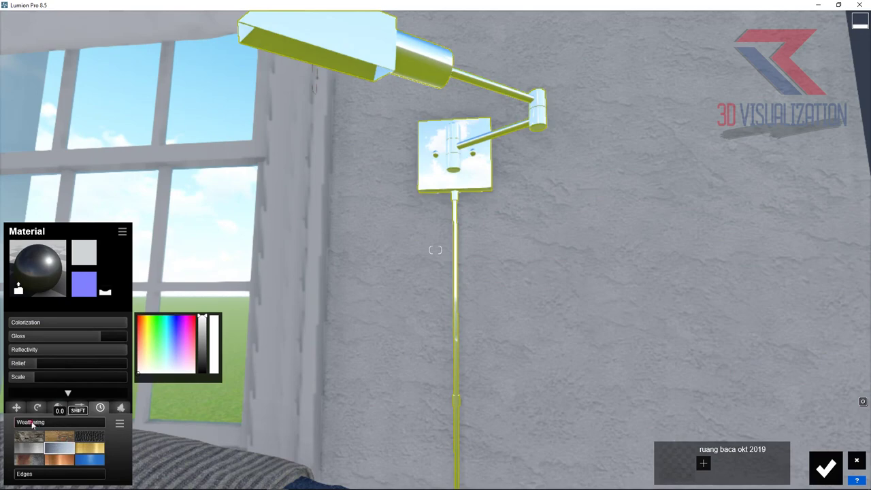
pyautogui.click(137, 373)
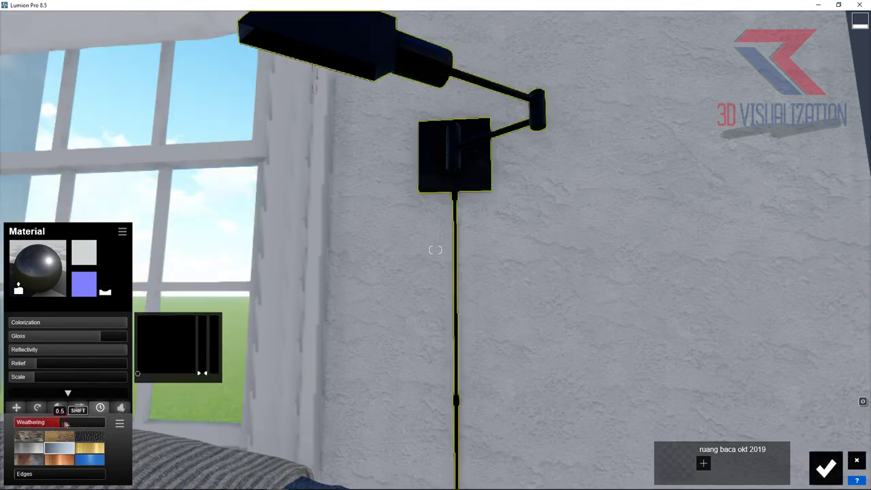
# Give the top-left and second-row sketches standard materials, pasting their images back in.
pyautogui.press('s')
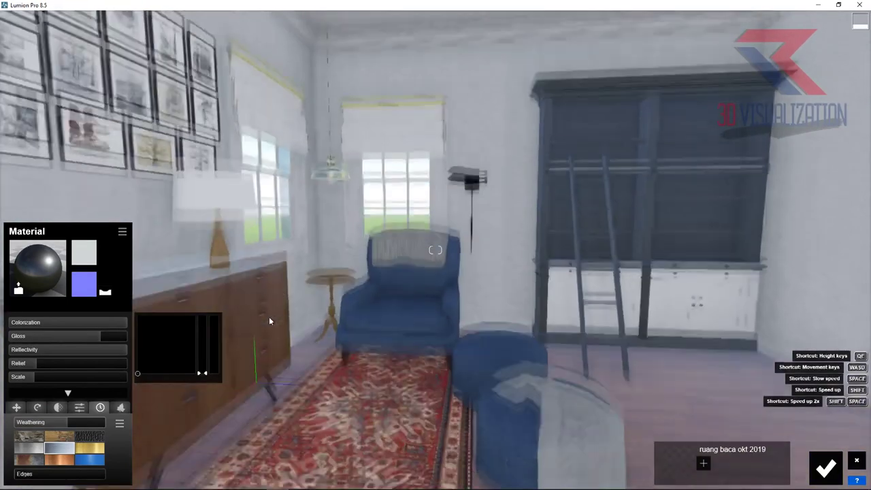
pyautogui.moveTo(249, 354); pyautogui.dragTo(318, 288, button='right')
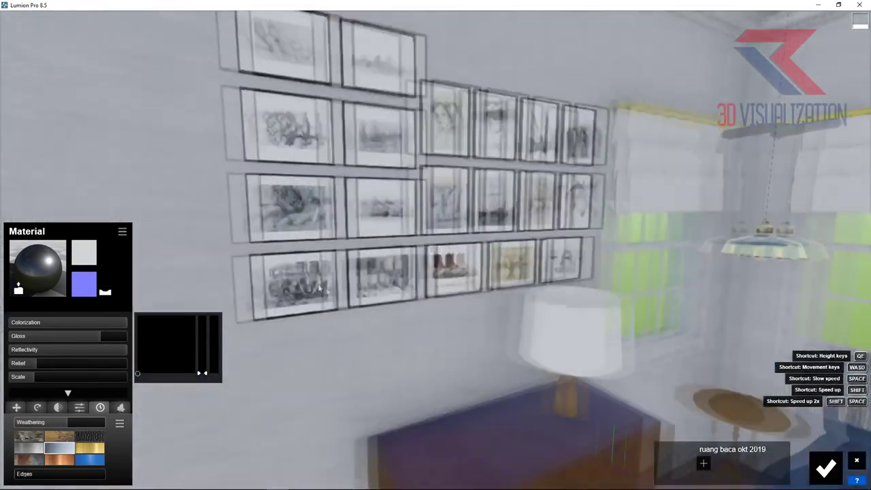
pyautogui.click(361, 53)
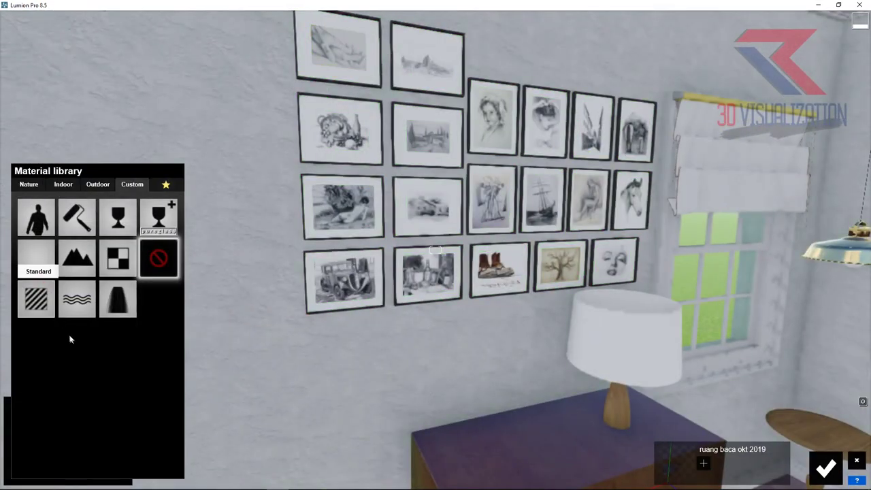
pyautogui.click(36, 256)
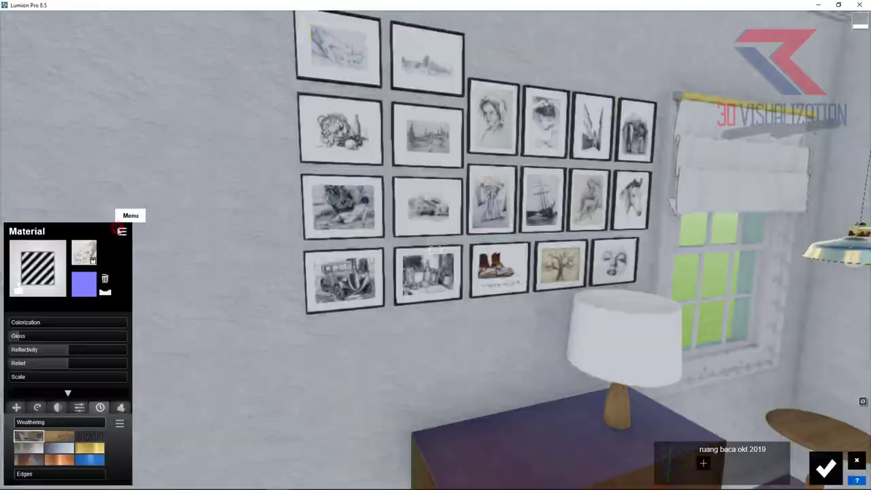
pyautogui.click(122, 232)
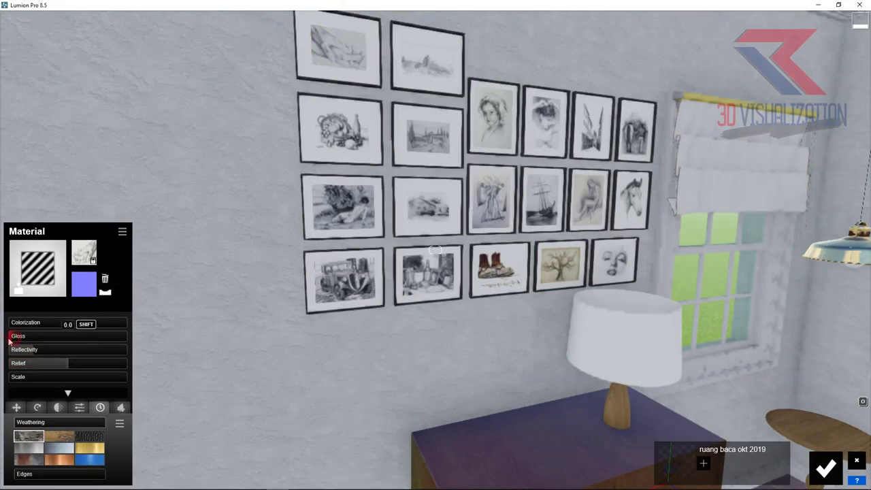
pyautogui.click(122, 233)
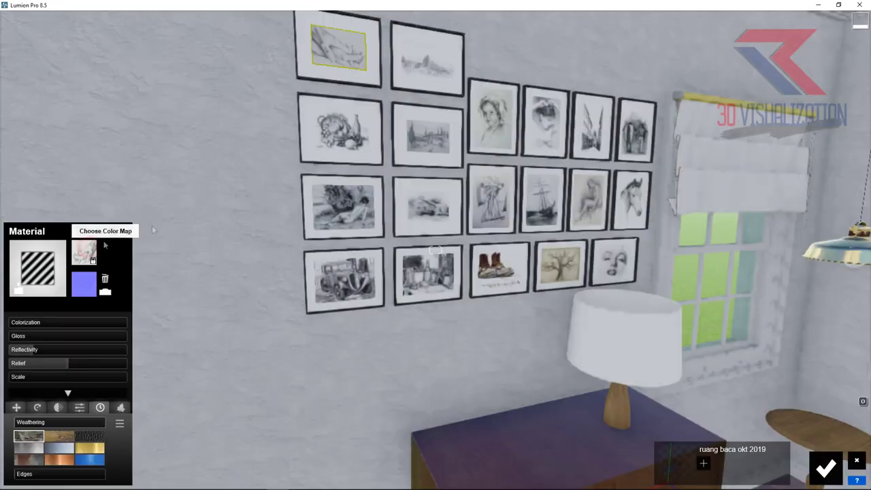
pyautogui.click(341, 129)
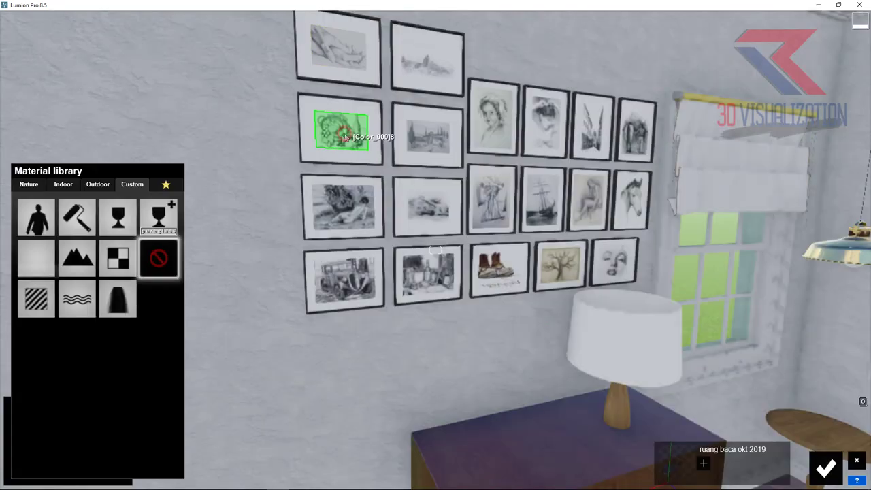
pyautogui.click(167, 260)
pyautogui.click(122, 231)
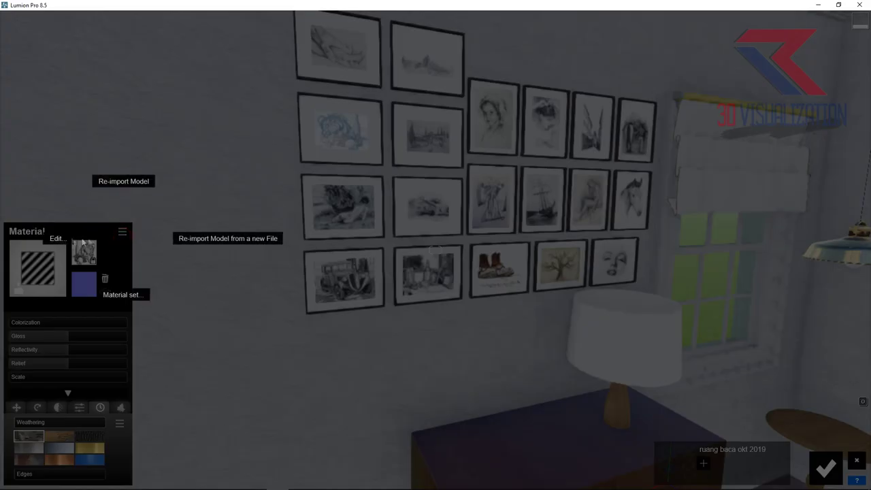
pyautogui.click(78, 270)
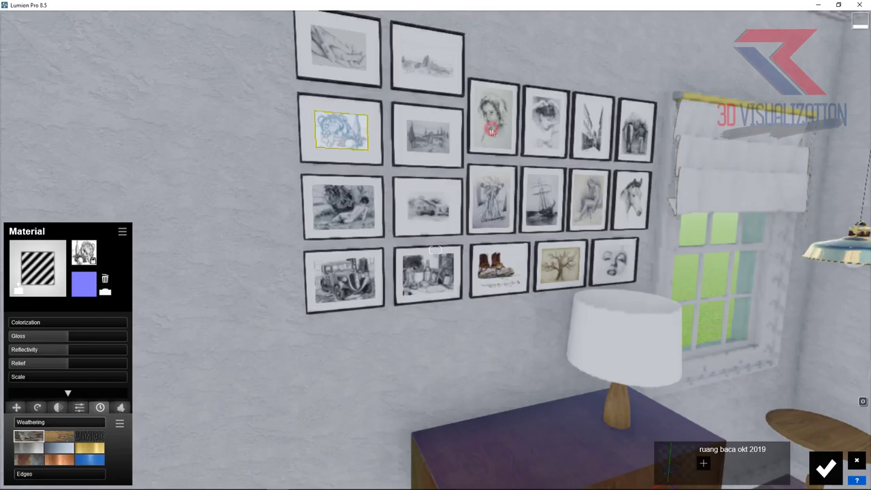
# Give the portrait, boat and figure pictures standard materials that keep their images.
pyautogui.click(491, 131)
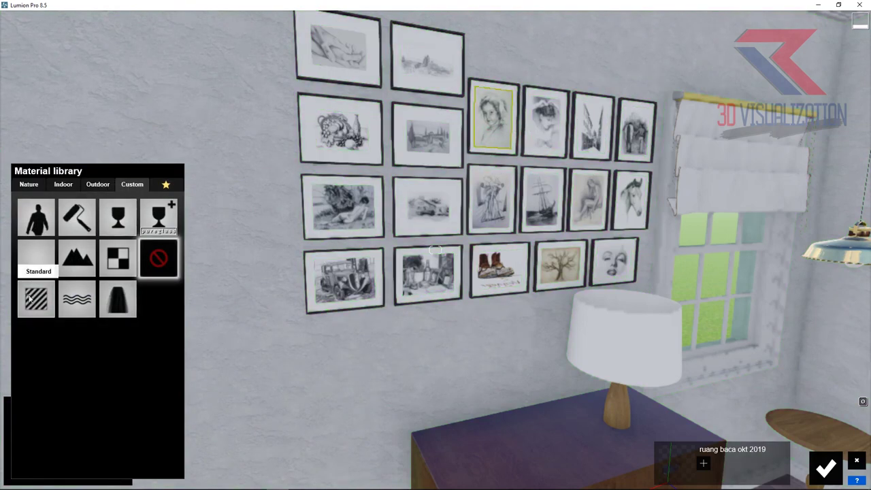
pyautogui.click(149, 243)
pyautogui.click(121, 233)
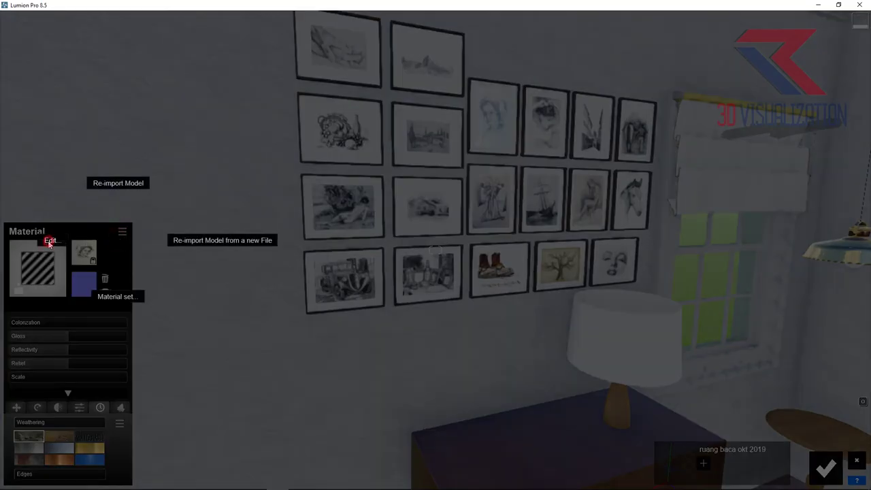
pyautogui.click(100, 292)
pyautogui.click(545, 232)
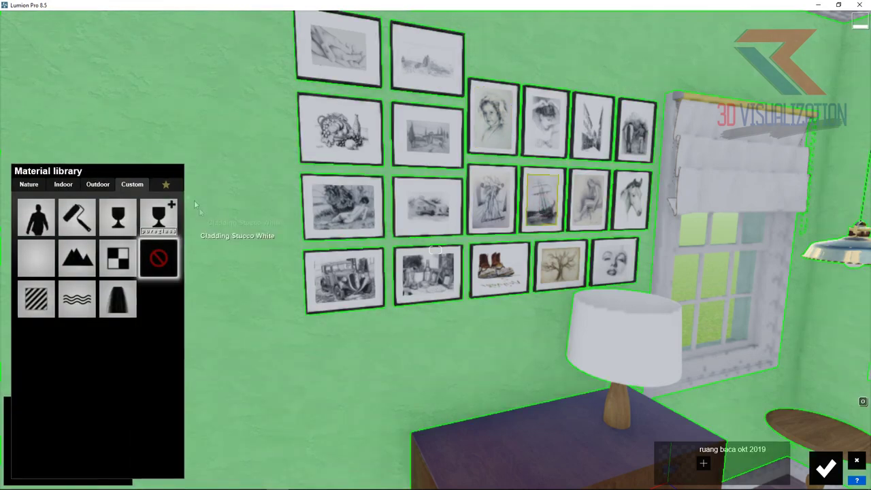
pyautogui.click(172, 213)
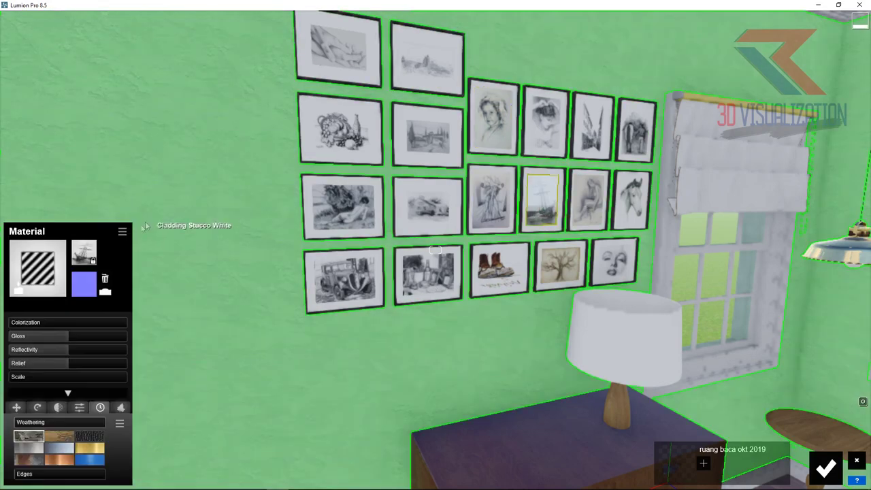
pyautogui.click(37, 267)
pyautogui.click(592, 212)
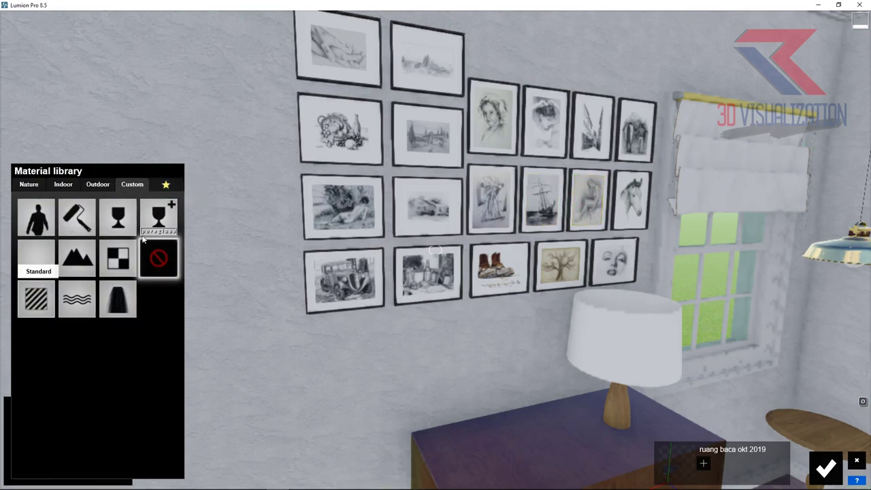
pyautogui.click(160, 219)
pyautogui.click(122, 231)
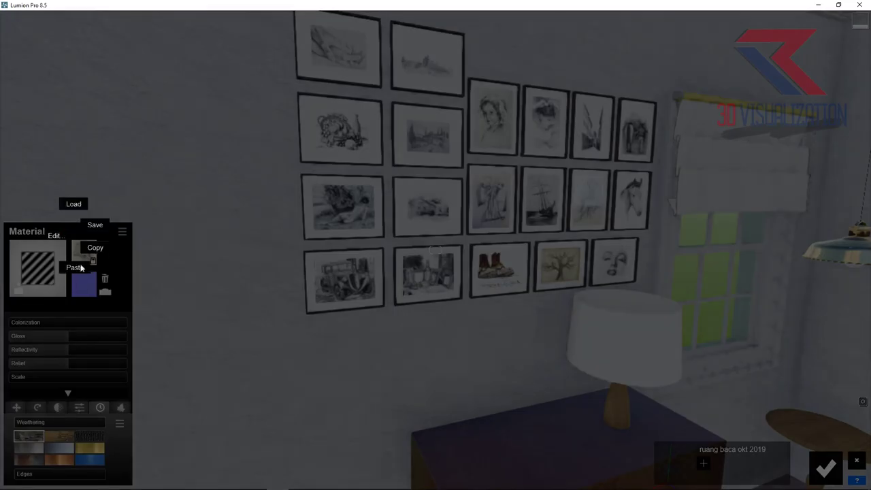
pyautogui.click(81, 267)
# Give the car and face pictures standard materials with their images pasted as colour maps.
pyautogui.click(351, 283)
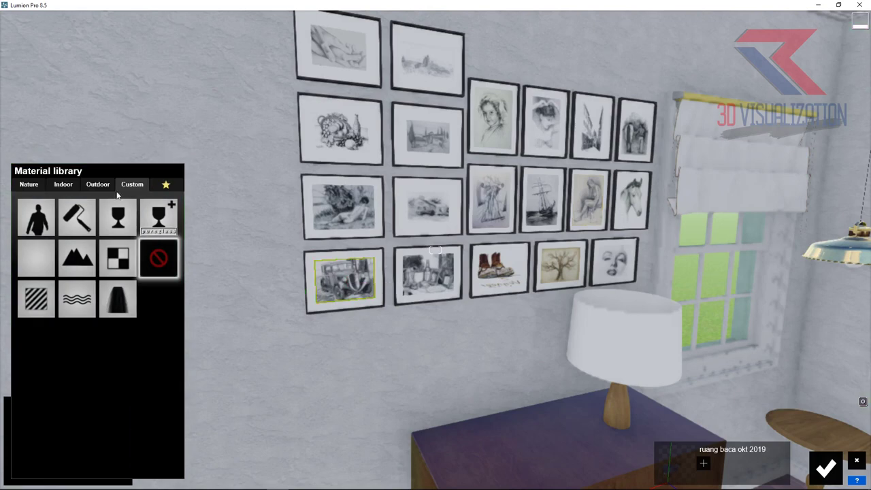
pyautogui.click(147, 233)
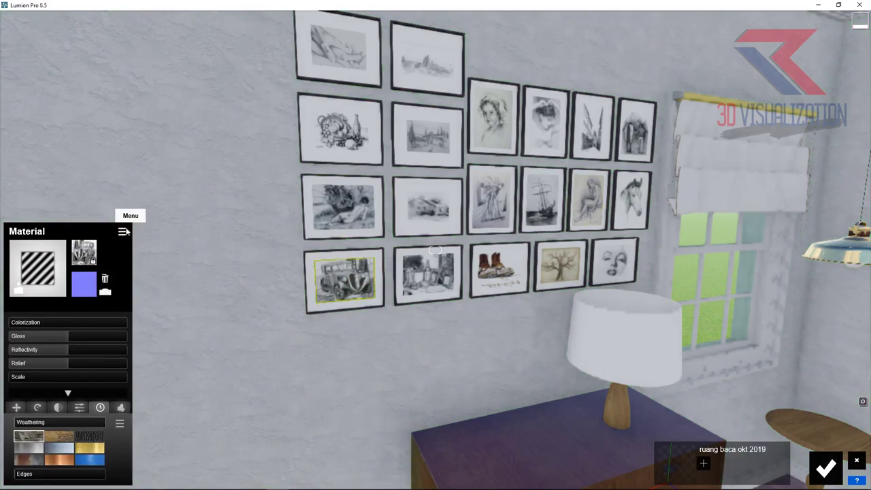
pyautogui.click(123, 231)
pyautogui.click(80, 263)
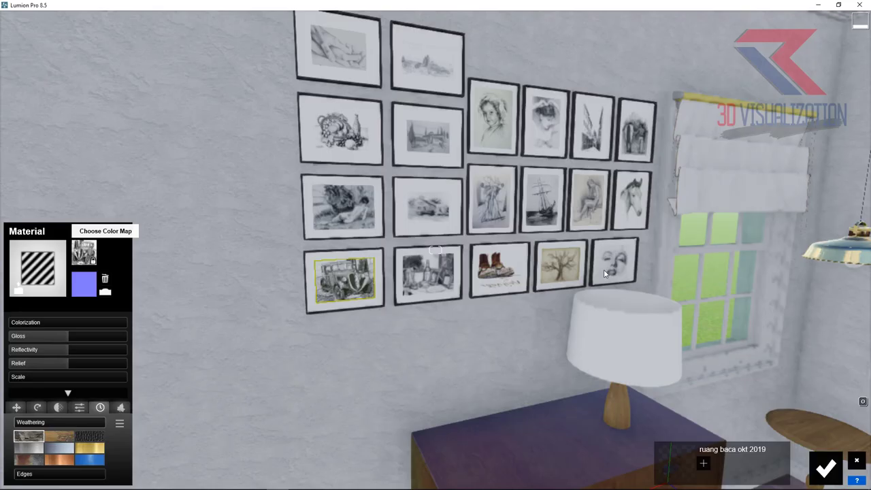
pyautogui.click(605, 274)
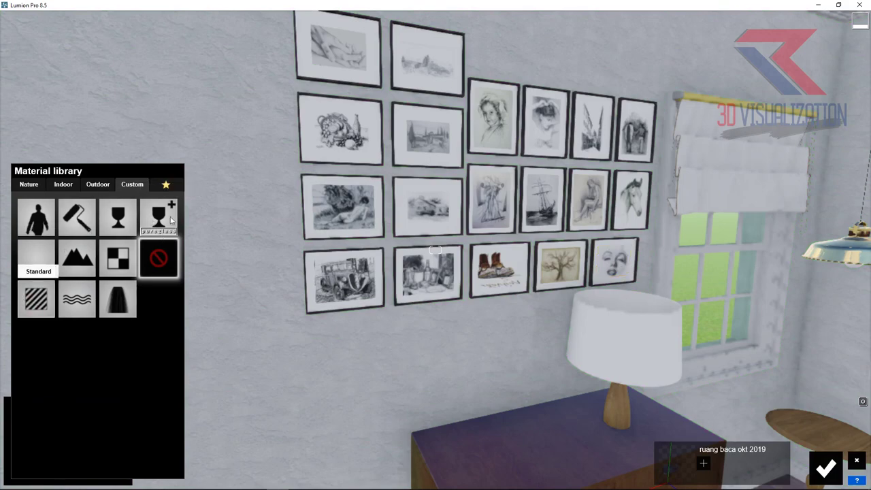
pyautogui.click(171, 219)
pyautogui.click(123, 232)
pyautogui.click(71, 270)
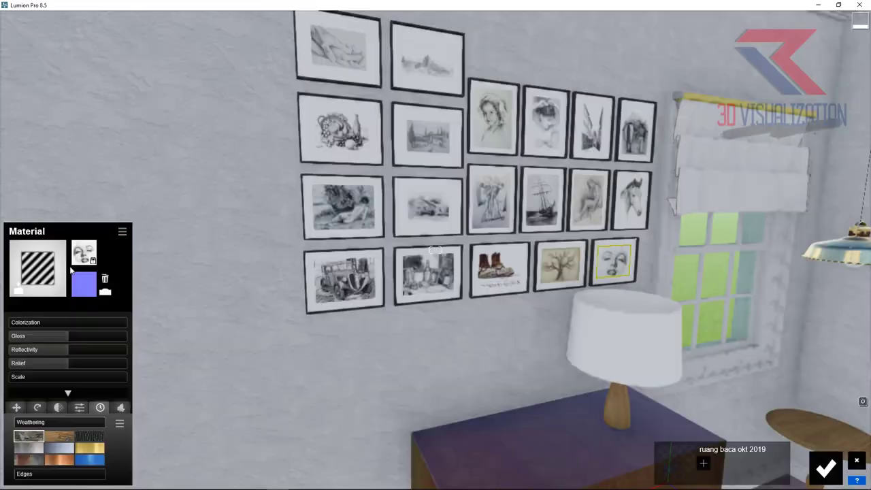
# Apply the striped standard material to the picture frames with Gloss 0 and a darker colour.
pyautogui.click(314, 312)
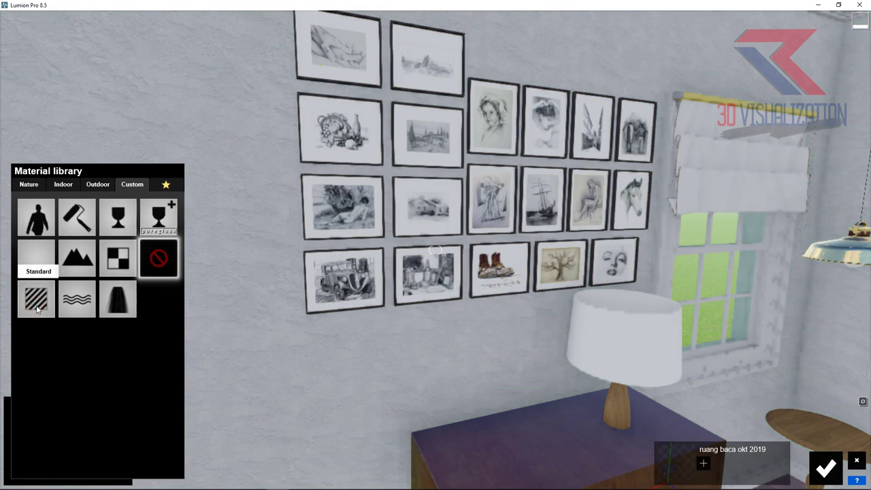
pyautogui.click(37, 308)
pyautogui.click(12, 350)
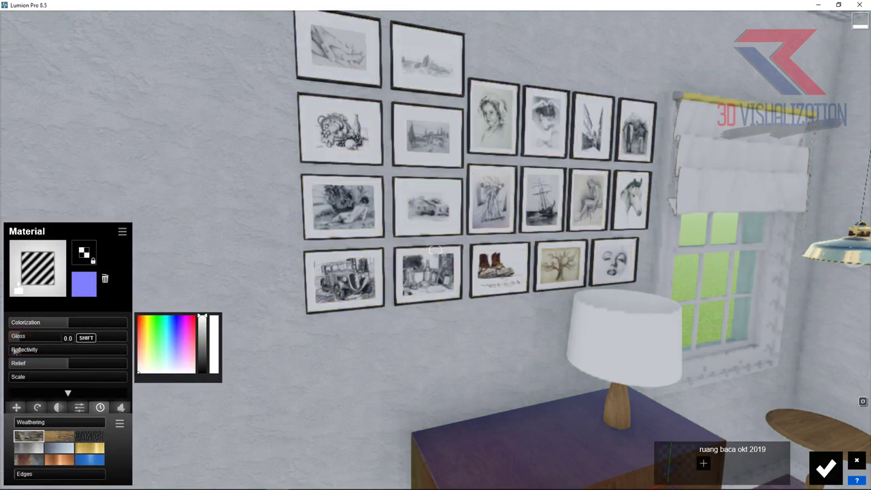
pyautogui.scroll(8, 436, 252)
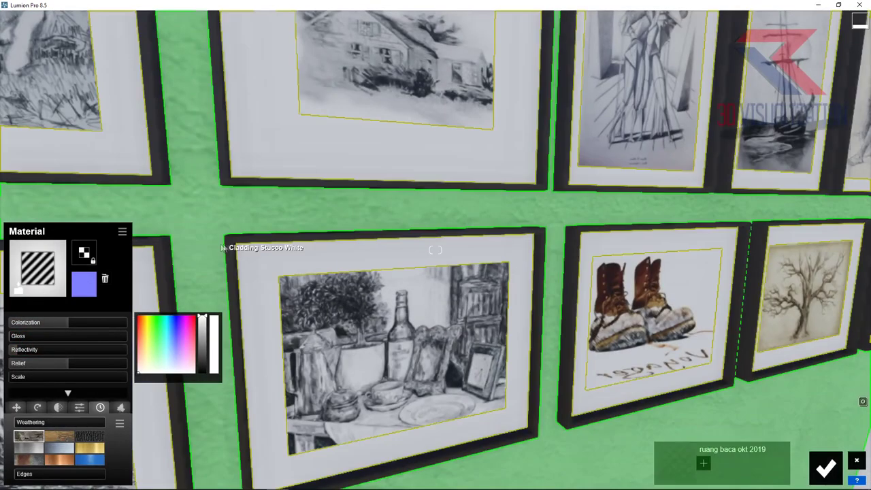
pyautogui.click(197, 211)
# Give the table lamp base a light beige wood library material and select its shade.
pyautogui.press('Escape')
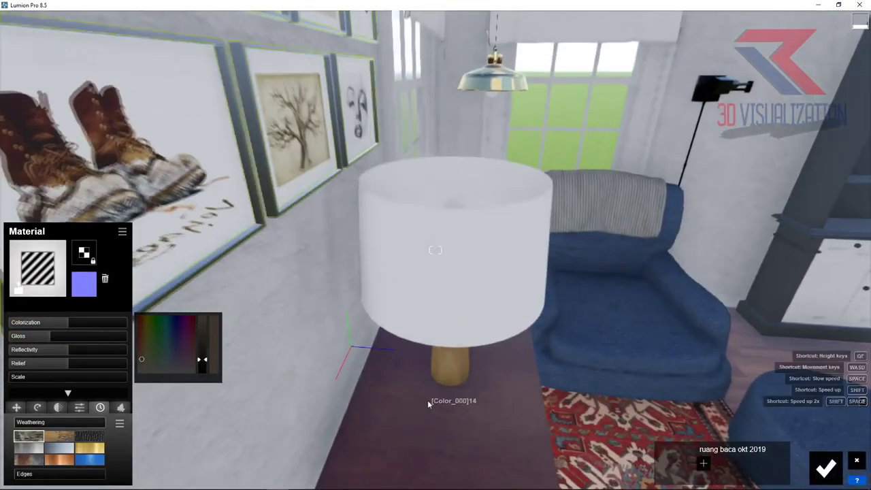
pyautogui.click(429, 404)
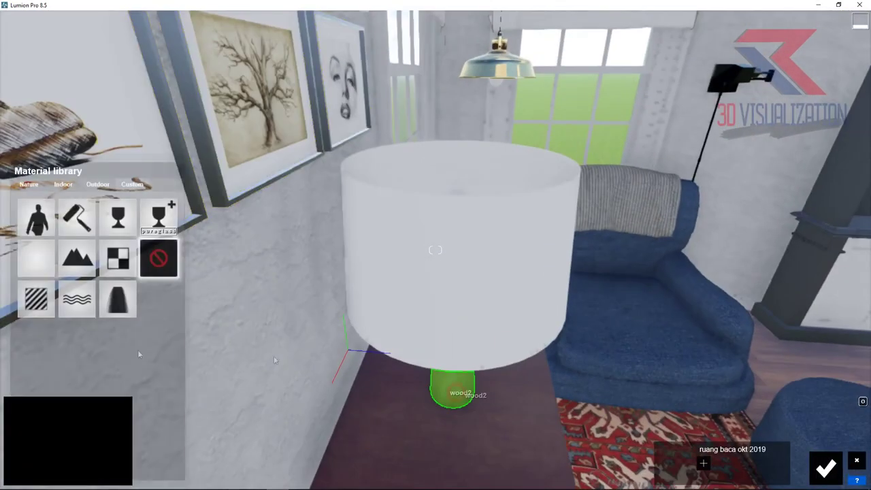
pyautogui.click(36, 298)
pyautogui.click(38, 268)
pyautogui.click(98, 184)
pyautogui.click(98, 235)
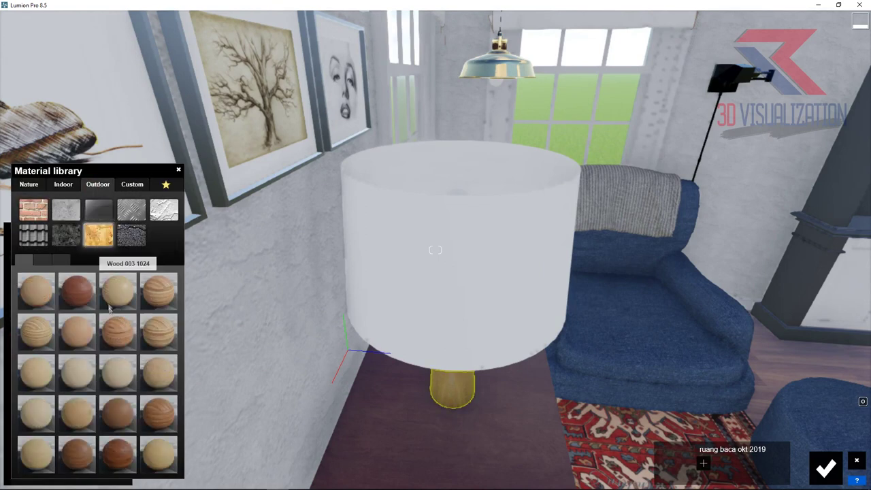
pyautogui.click(61, 259)
pyautogui.press('q')
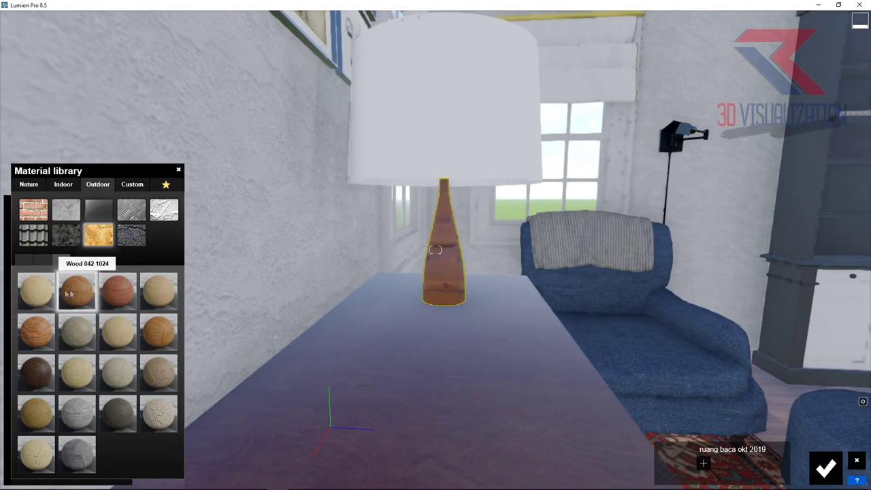
pyautogui.click(36, 290)
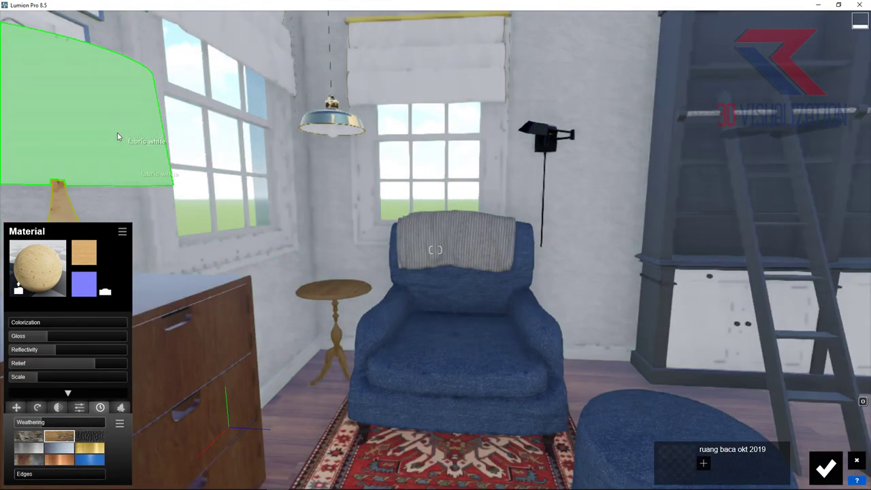
pyautogui.click(117, 136)
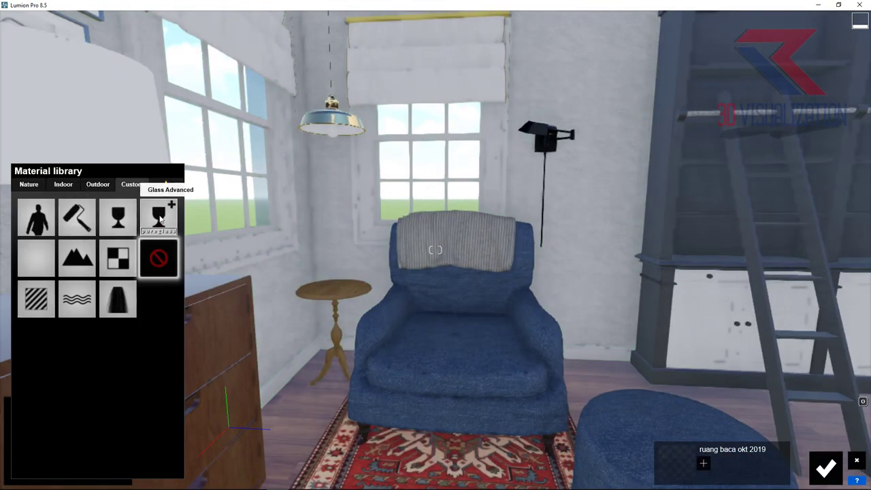
# Replace the lamp shade's Glass Advanced material with Indoor library Interior Volume Glass 001.
pyautogui.click(158, 220)
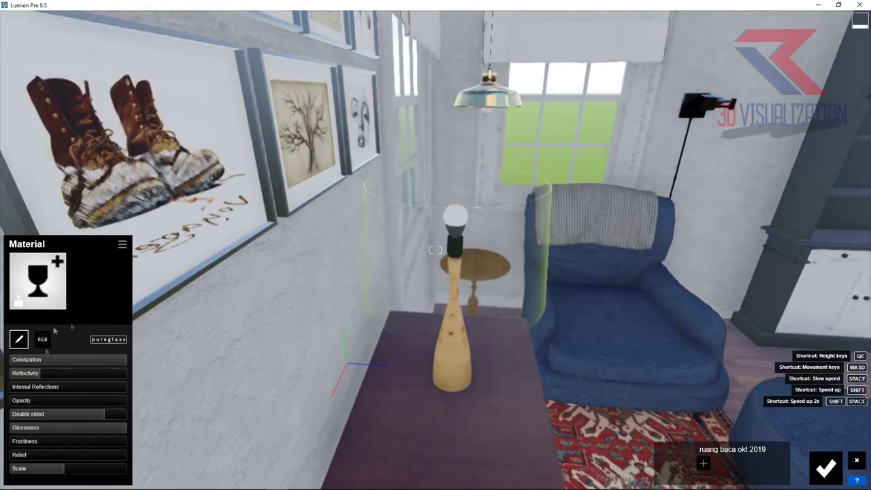
pyautogui.click(42, 339)
pyautogui.click(18, 341)
pyautogui.click(37, 280)
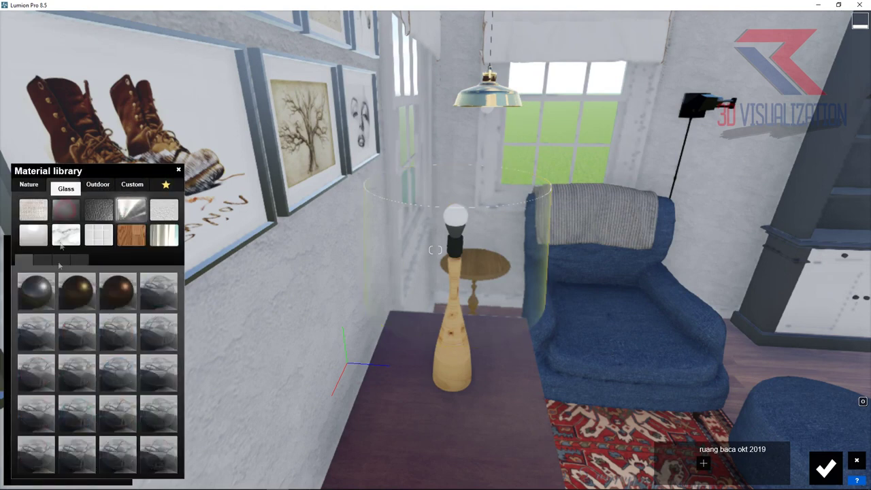
pyautogui.click(66, 209)
pyautogui.click(42, 332)
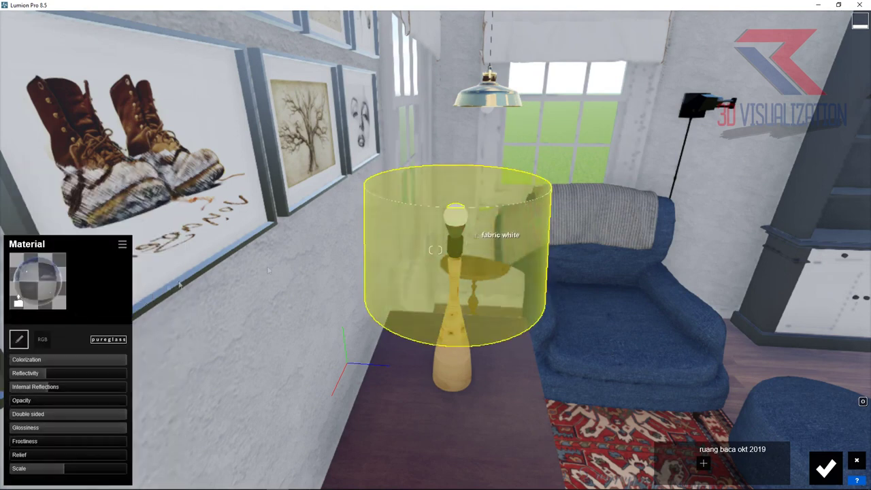
pyautogui.click(826, 467)
pyautogui.moveTo(258, 294); pyautogui.dragTo(291, 127, button='right')
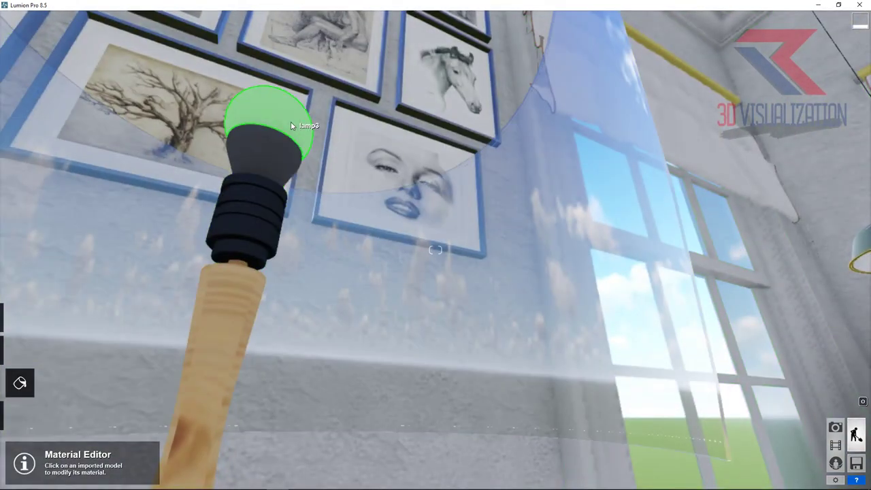
# Apply the striped custom material to the table lamp's bulb and show its emissive settings.
pyautogui.click(291, 124)
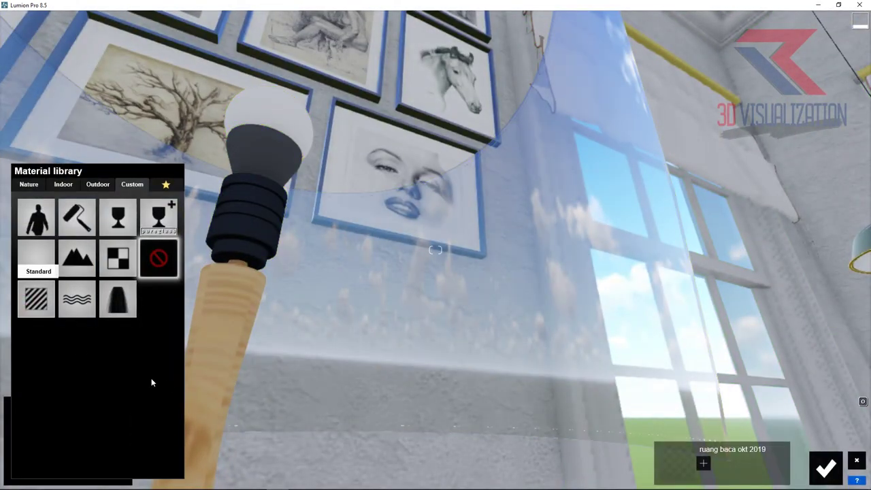
pyautogui.click(26, 299)
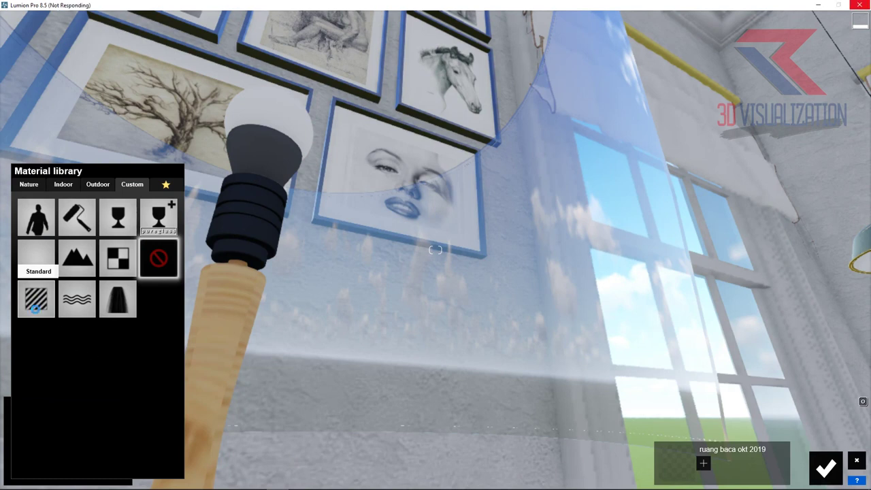
pyautogui.click(79, 409)
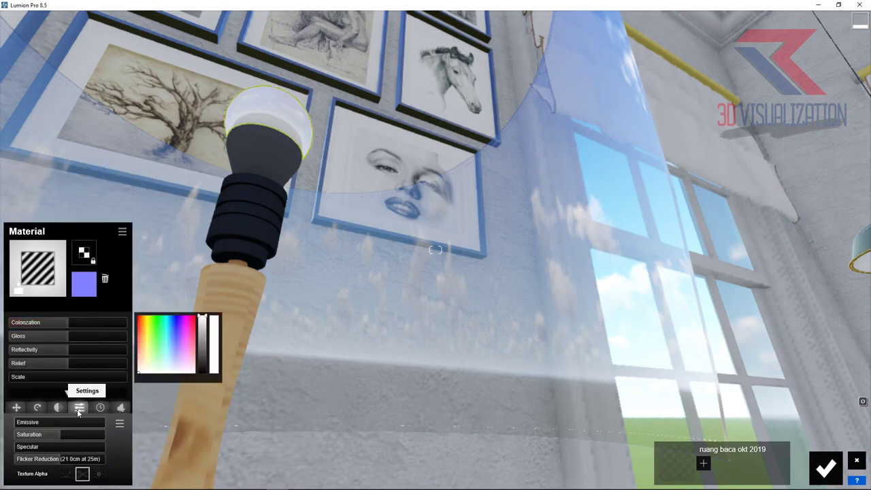
# Give the ceiling lamp's bulb the same striped material with a warm yellow glow.
pyautogui.moveTo(440, 384)
pyautogui.mouseDown(button='right')
pyautogui.moveTo(498, 386)
pyautogui.moveTo(321, 224)
pyautogui.mouseUp(button='right')
pyautogui.click(321, 224)
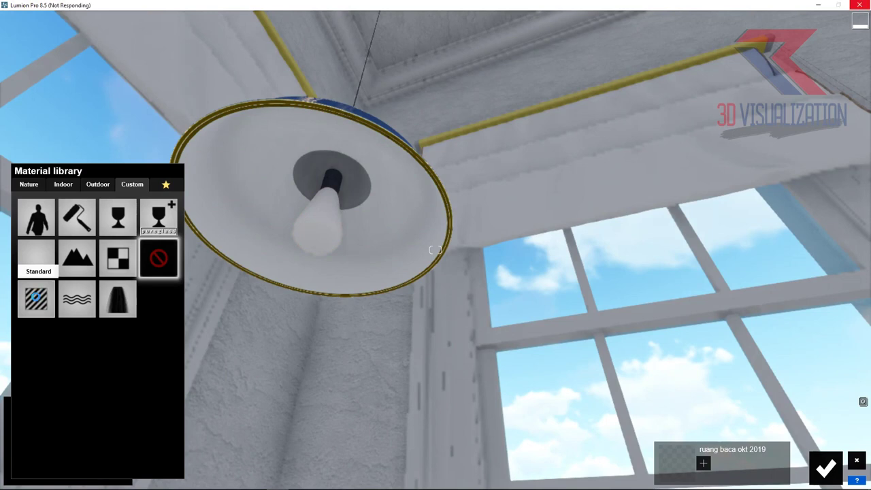
pyautogui.click(36, 298)
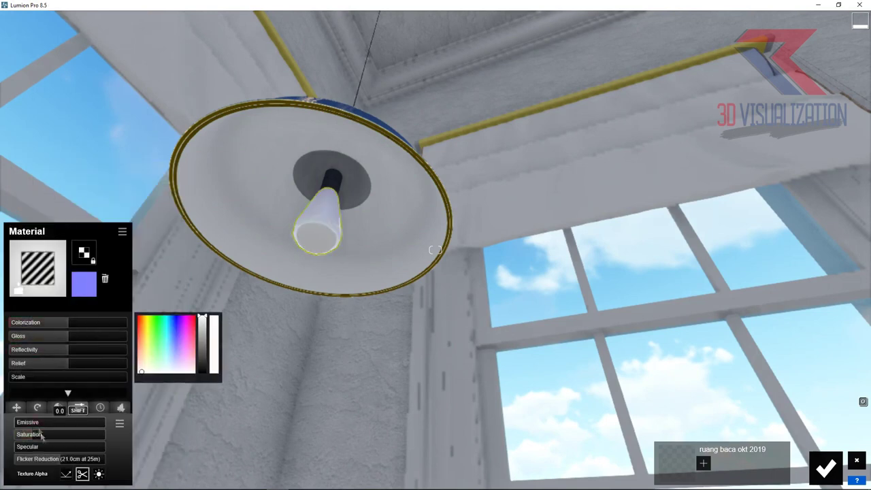
pyautogui.click(141, 329)
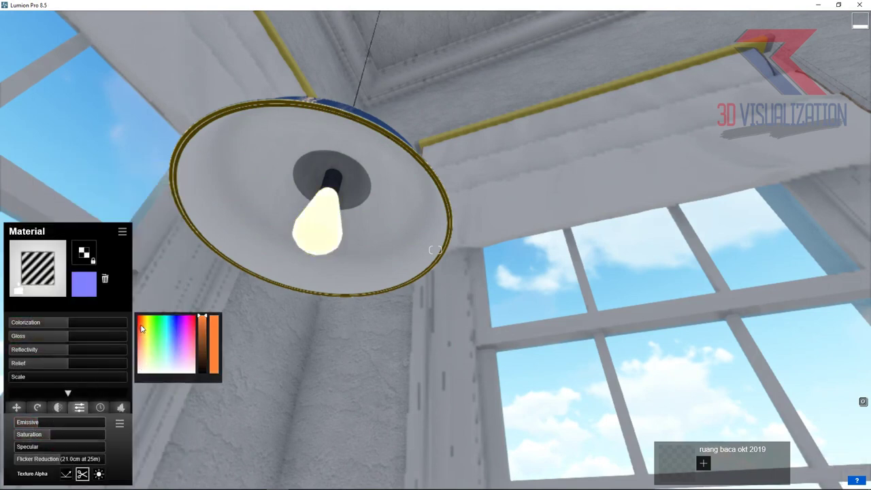
pyautogui.moveTo(434, 250); pyautogui.dragTo(430, 251, button='right')
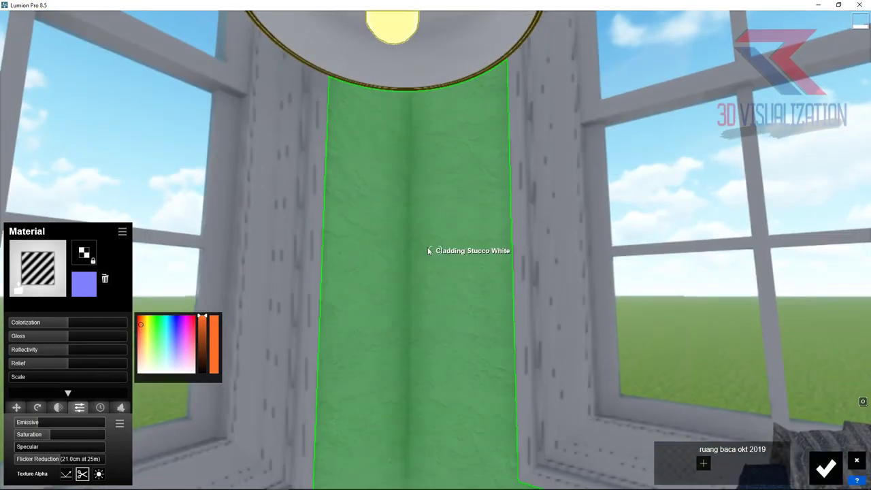
# Give the stucco wall column a custom material with Relief 148, then select the window frame.
pyautogui.click(429, 251)
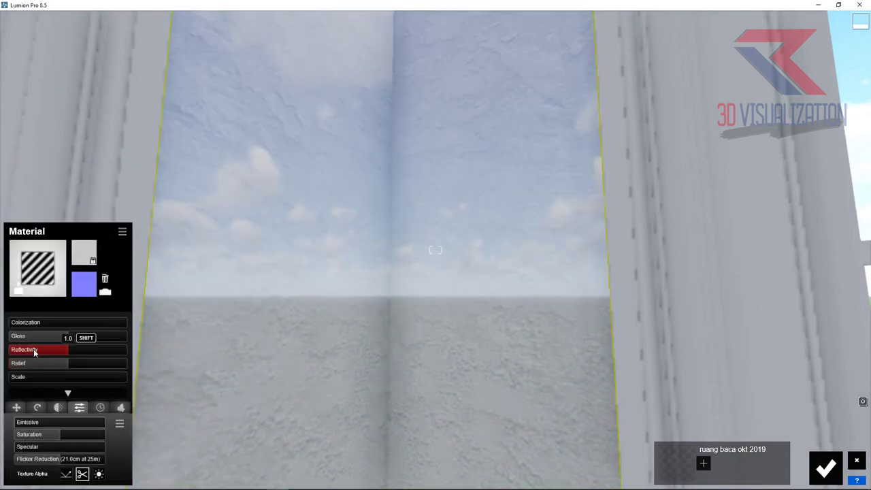
pyautogui.click(33, 349)
pyautogui.click(101, 363)
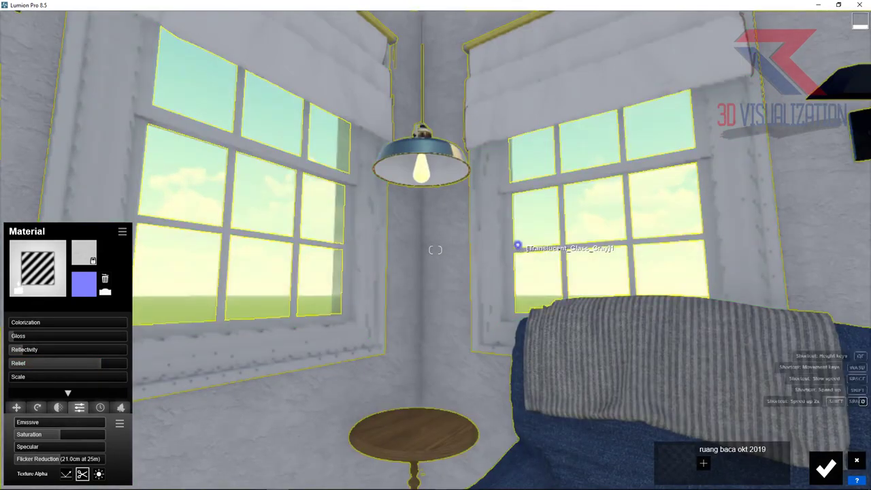
pyautogui.scroll(5, 518, 246)
pyautogui.click(392, 92)
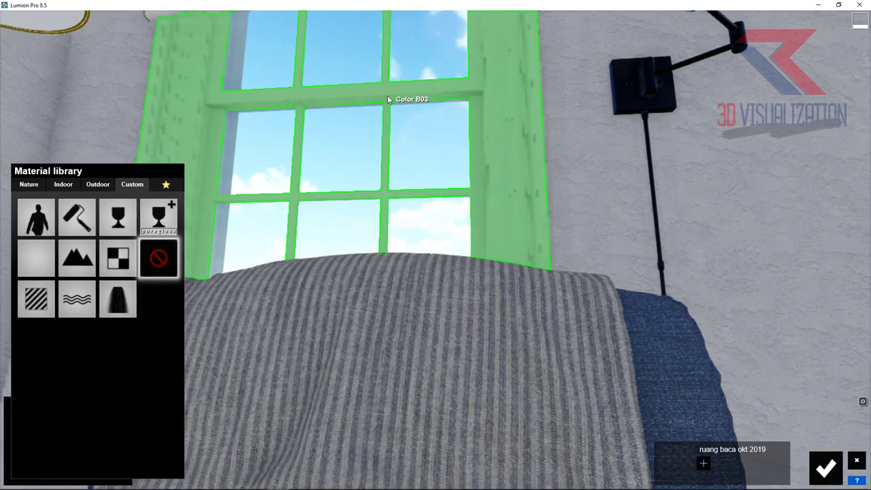
# Apply the Indoor Metal Aluminium material to the window frame and add weathering.
pyautogui.click(64, 184)
pyautogui.click(132, 209)
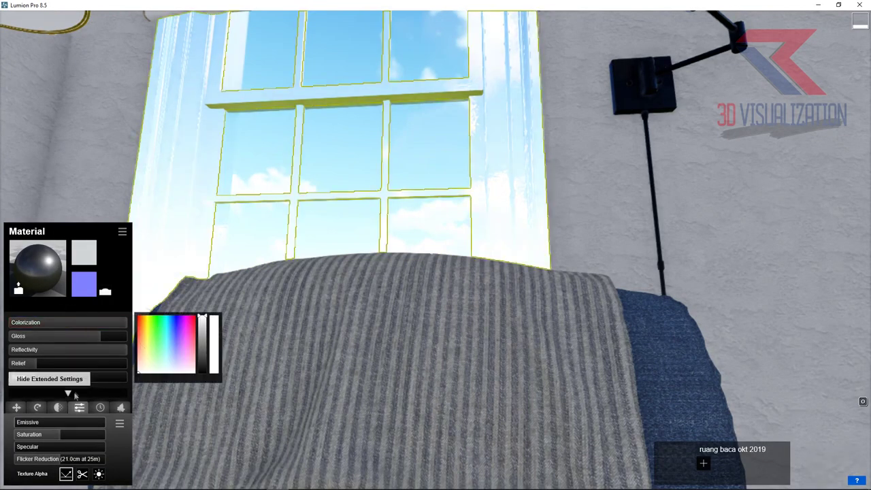
pyautogui.click(101, 407)
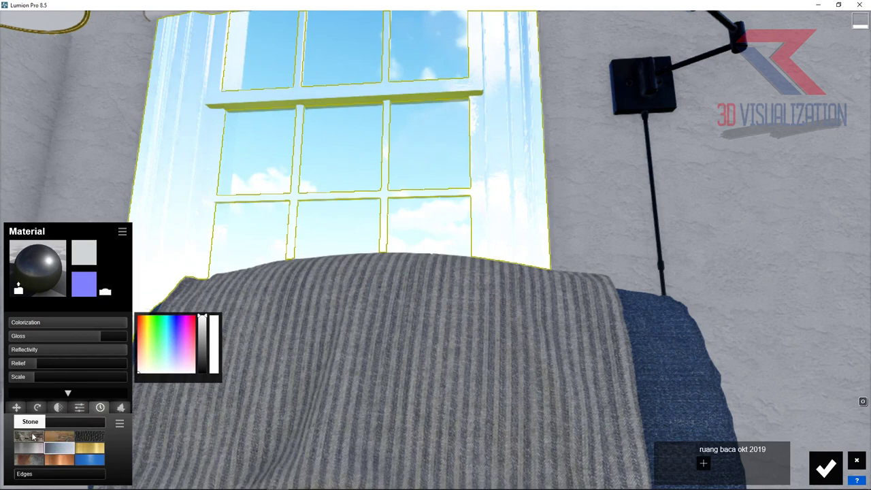
pyautogui.moveTo(354, 191)
pyautogui.mouseDown(button='right')
pyautogui.moveTo(295, 182)
pyautogui.moveTo(381, 177)
pyautogui.moveTo(543, 60)
pyautogui.mouseUp(button='right')
pyautogui.click(295, 182)
pyautogui.scroll(-10, 381, 177)
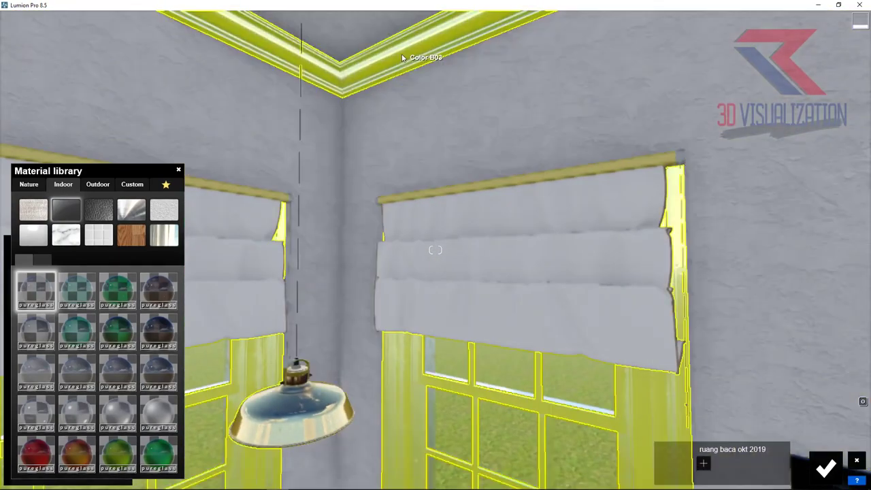
# Apply custom materials to the stucco wall and curtains, adding creased weathering 0.6 to the curtains.
pyautogui.click(408, 61)
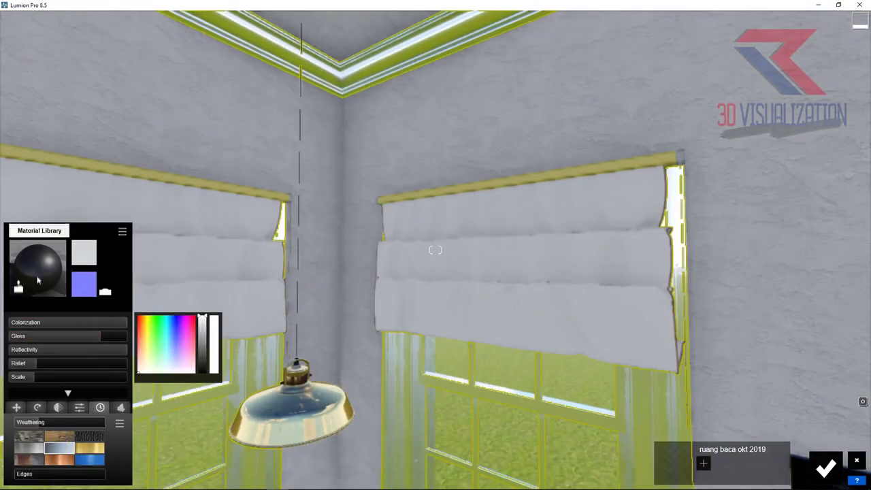
pyautogui.click(39, 272)
pyautogui.click(132, 184)
pyautogui.click(35, 294)
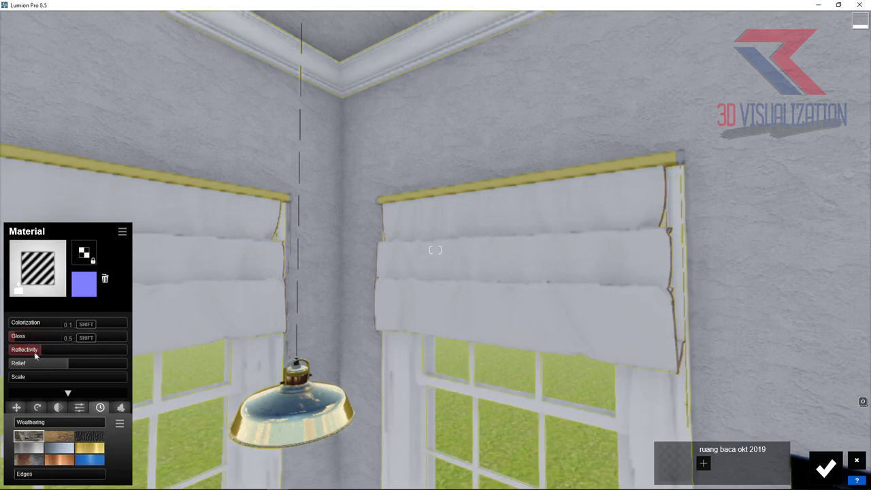
pyautogui.click(220, 256)
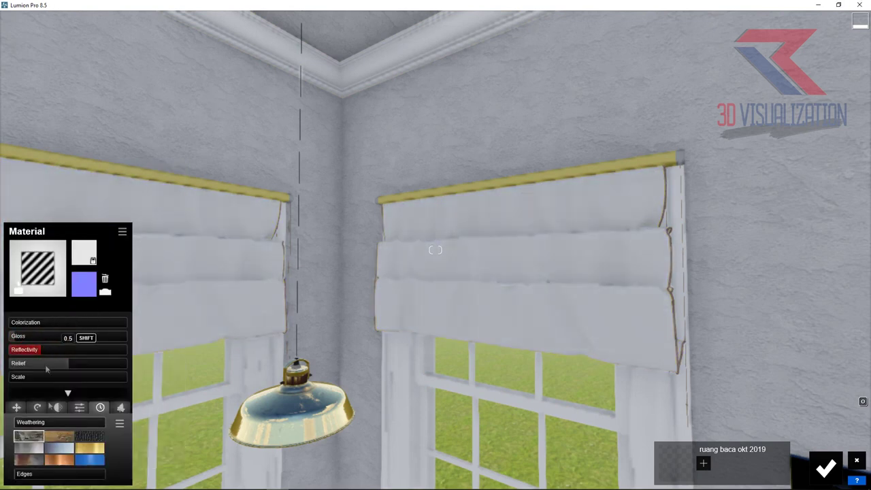
pyautogui.click(67, 420)
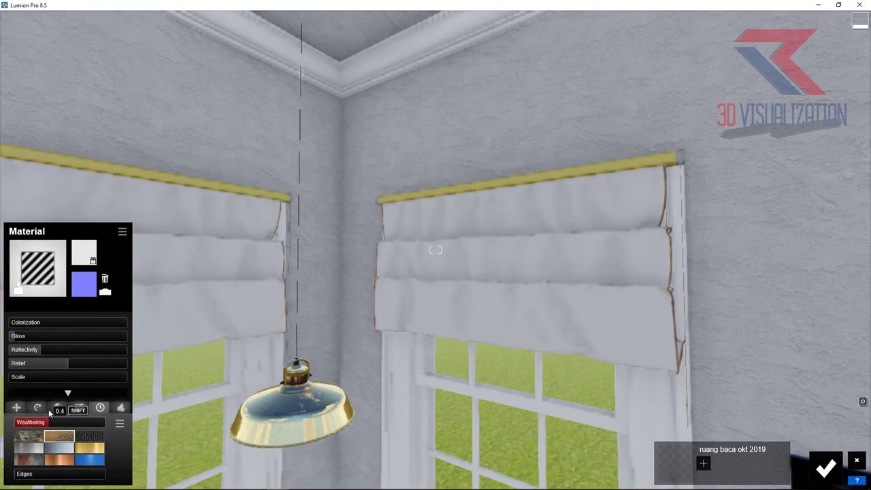
# Copy the ceiling lamp's brass material onto the curtain rail and confirm the edits.
pyautogui.click(293, 415)
pyautogui.click(123, 232)
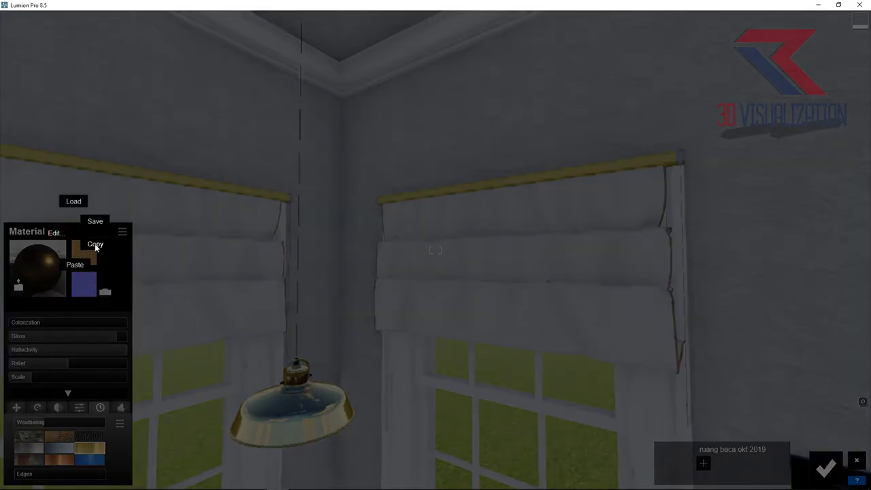
pyautogui.click(95, 243)
pyautogui.click(62, 232)
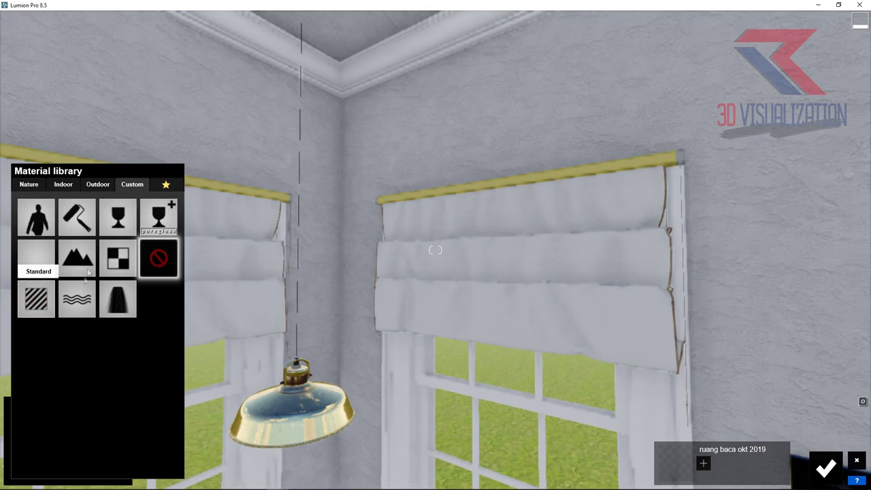
pyautogui.click(35, 286)
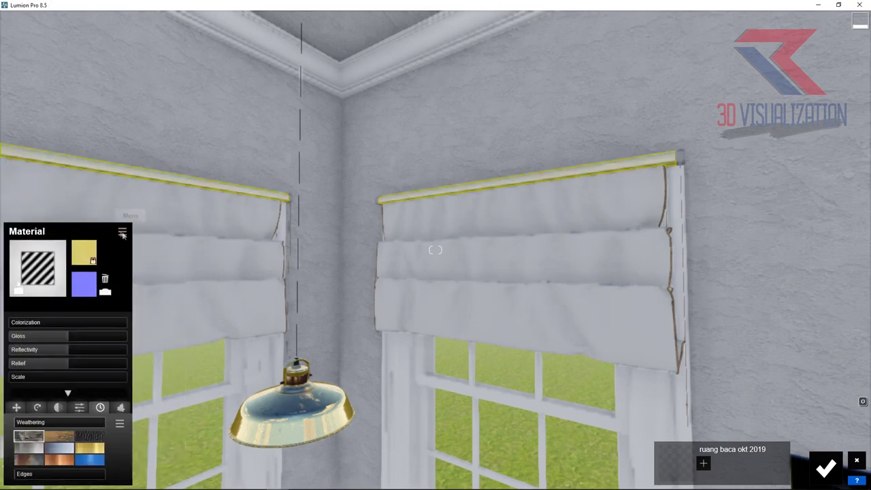
pyautogui.click(122, 231)
pyautogui.click(76, 268)
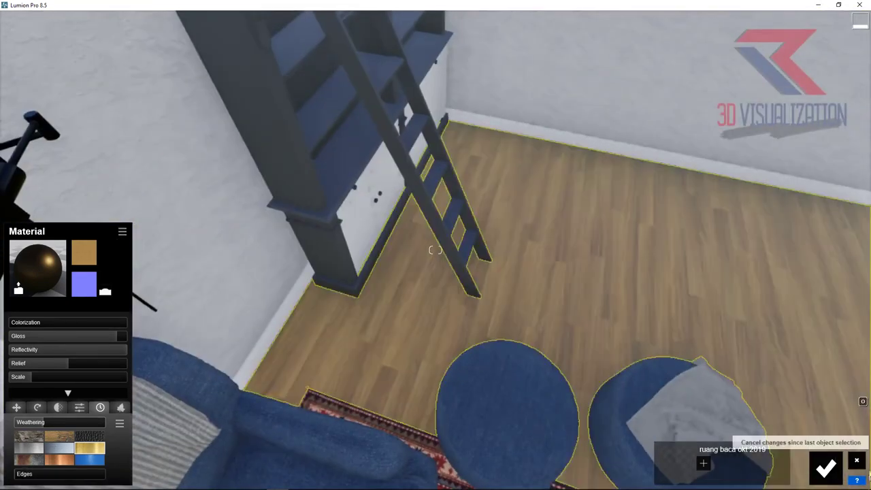
pyautogui.click(857, 461)
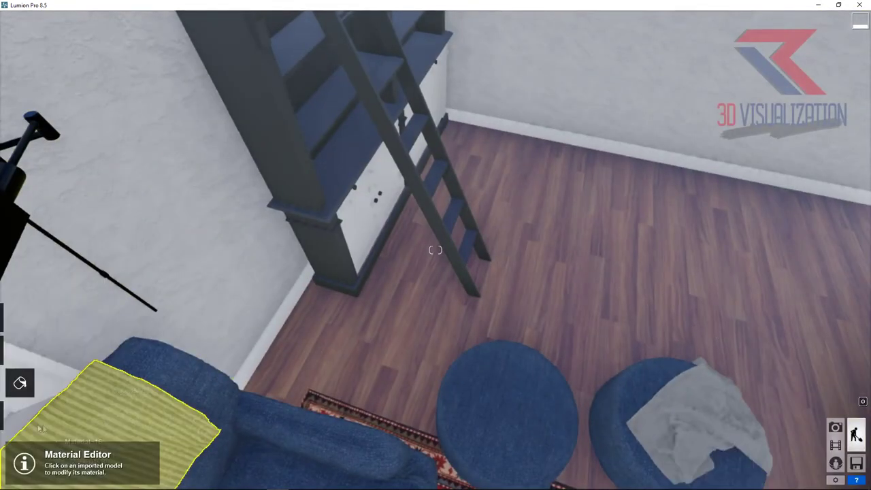
# Make Layer 2 active and open the Indoor library's Decoration items.
pyautogui.click(31, 17)
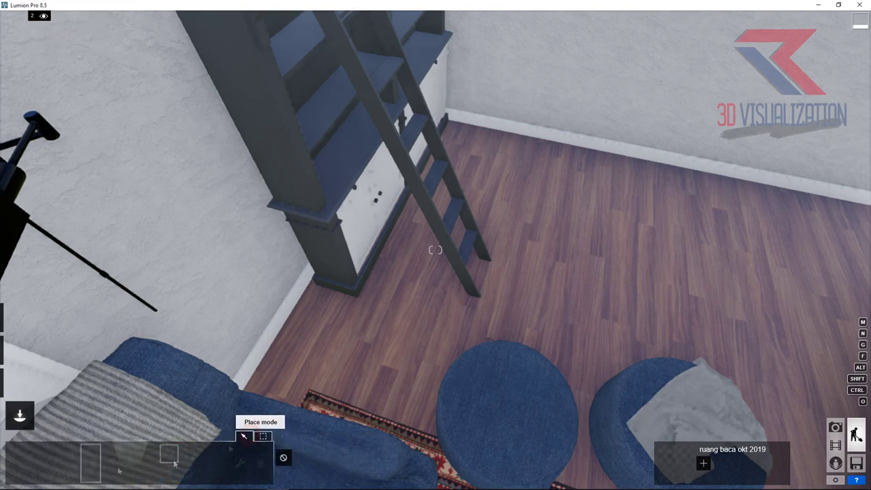
pyautogui.click(243, 435)
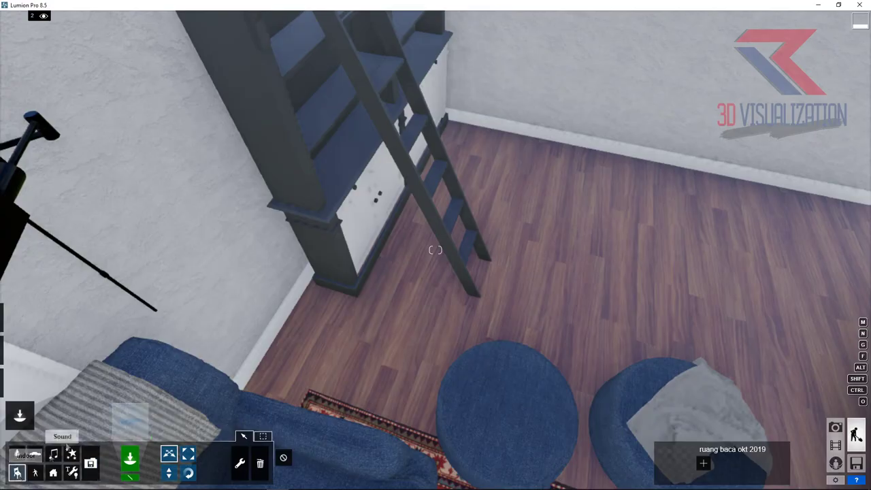
pyautogui.click(90, 463)
pyautogui.click(260, 123)
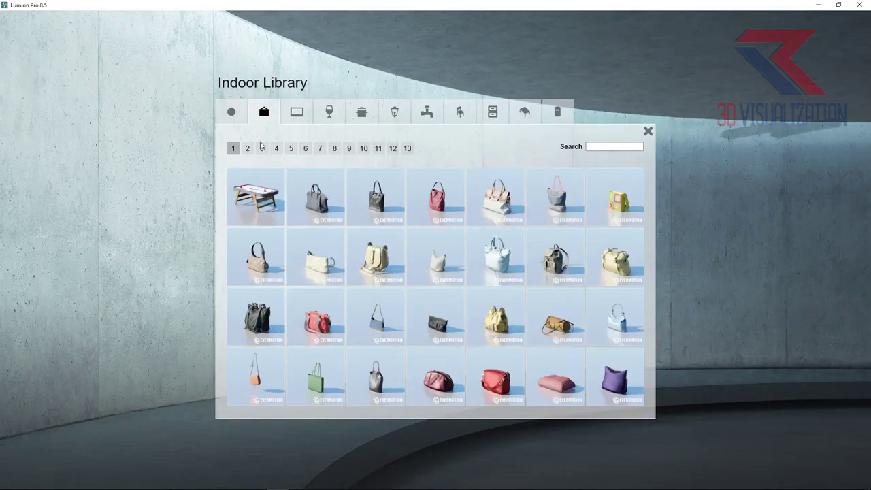
# Browse to decoration page 5 and choose the red hardcover book.
pyautogui.click(407, 149)
pyautogui.click(378, 148)
pyautogui.click(364, 149)
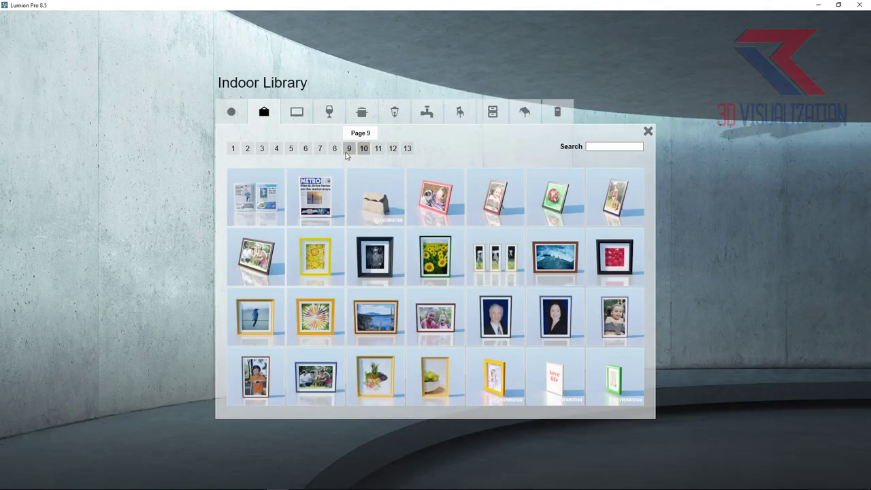
pyautogui.click(349, 149)
pyautogui.click(306, 149)
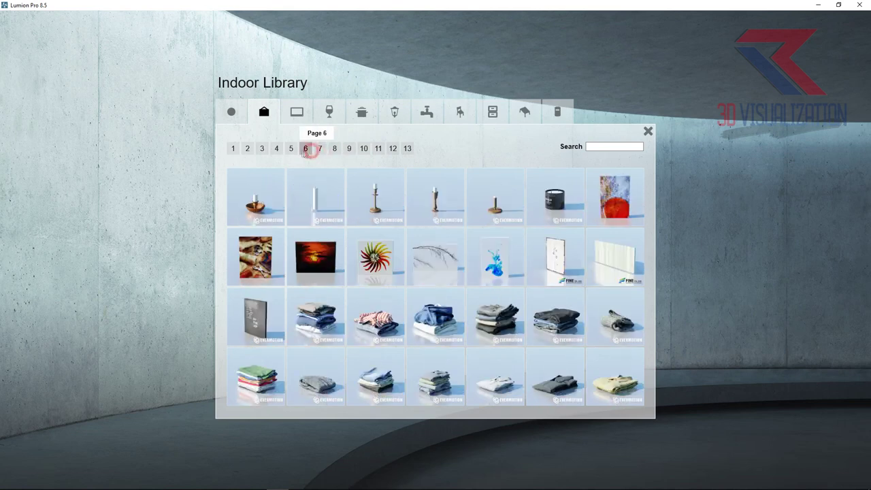
pyautogui.click(291, 149)
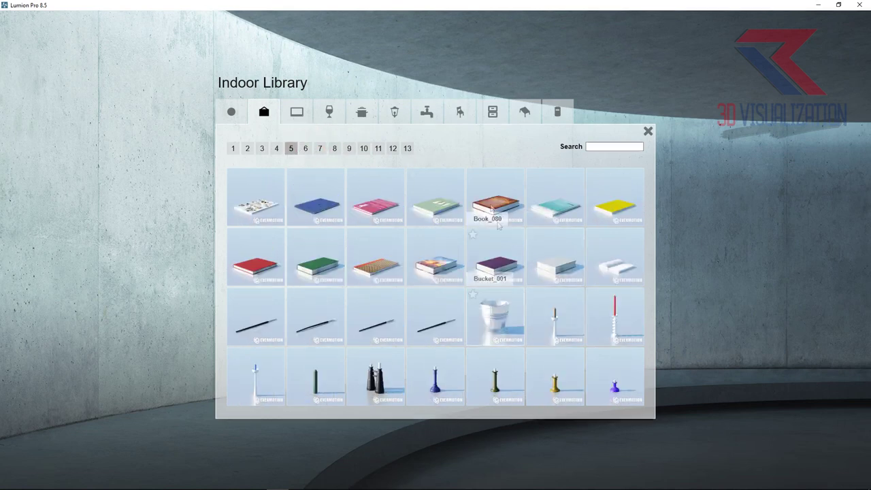
pyautogui.click(498, 224)
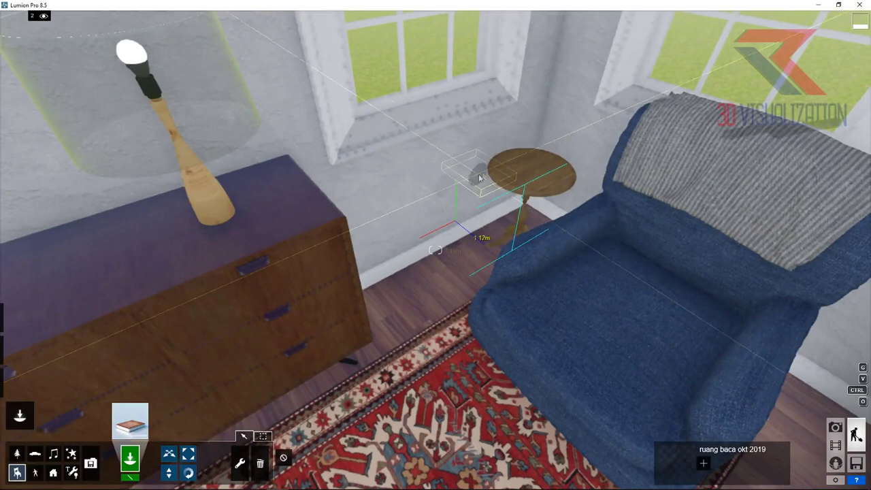
# Place red books on the side table and dresser, rotating and nudging the dresser one.
pyautogui.click(520, 179)
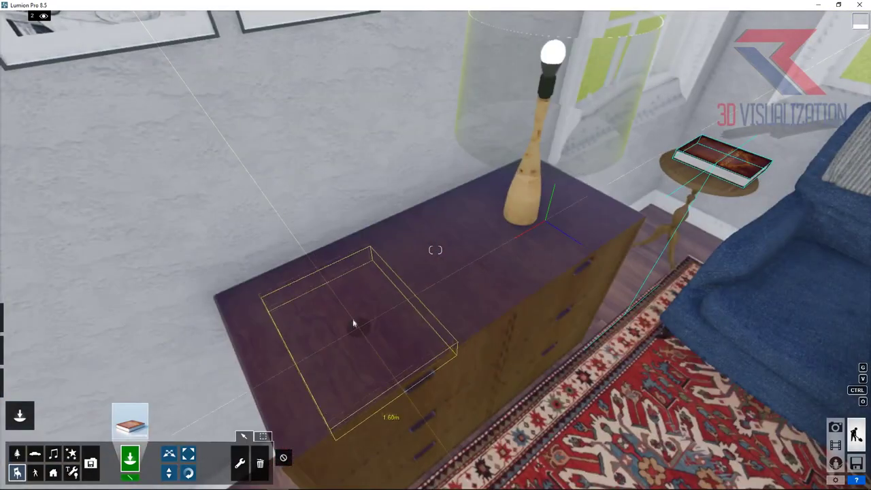
pyautogui.click(308, 386)
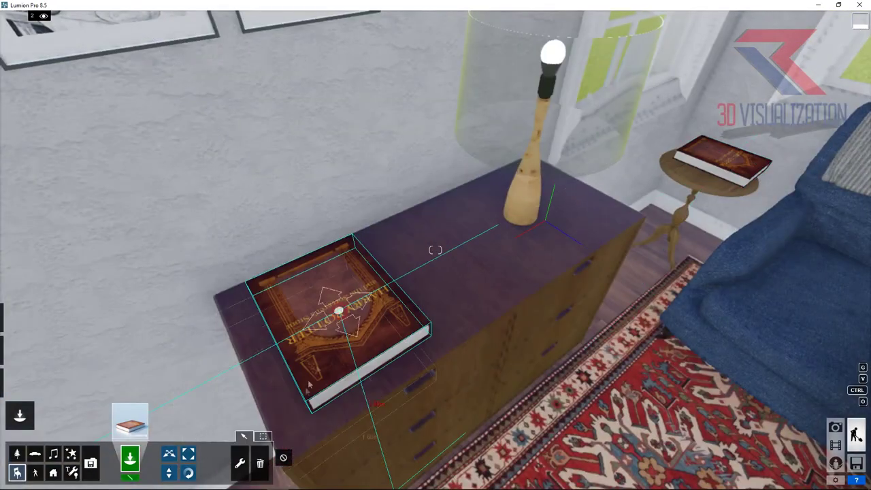
pyautogui.moveTo(318, 346); pyautogui.dragTo(382, 374)
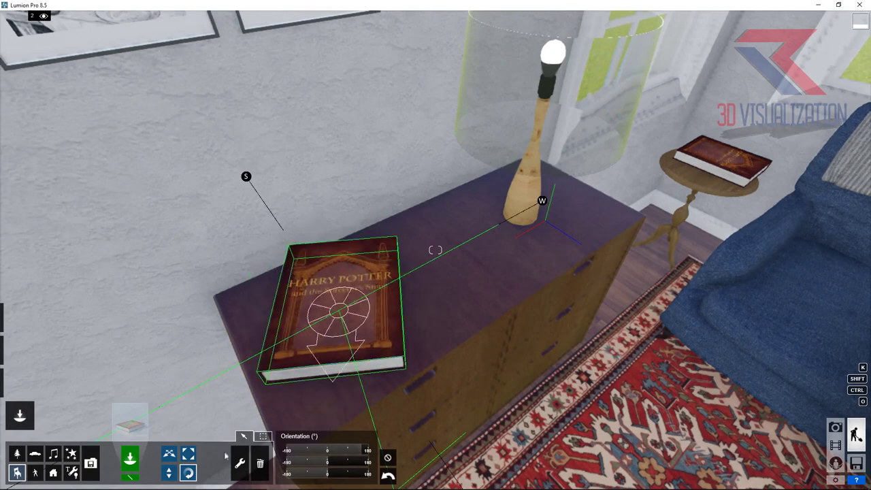
pyautogui.moveTo(382, 374); pyautogui.dragTo(308, 333, button='right')
pyautogui.moveTo(341, 274); pyautogui.dragTo(348, 282)
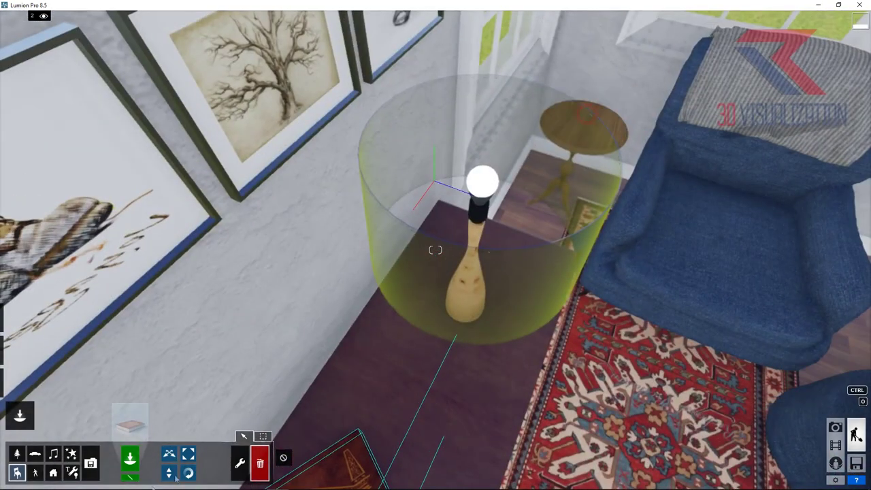
# Place an open white book on the round side table and rotate it.
pyautogui.click(131, 426)
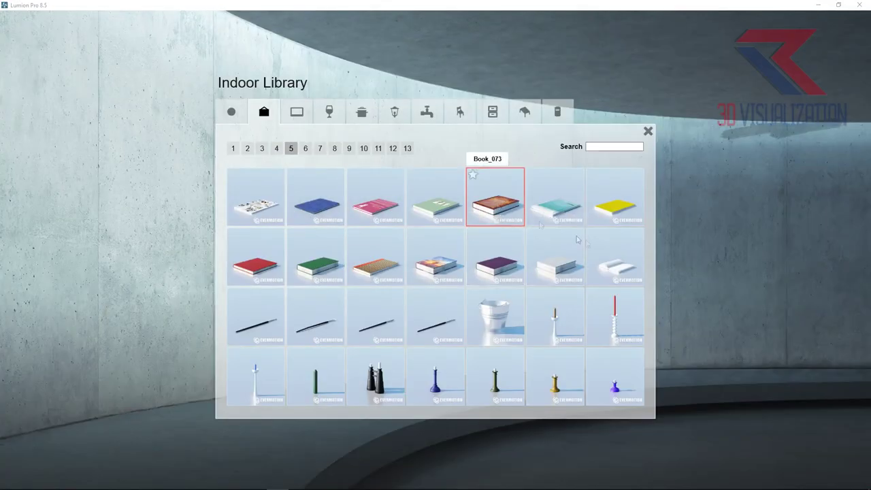
pyautogui.click(612, 258)
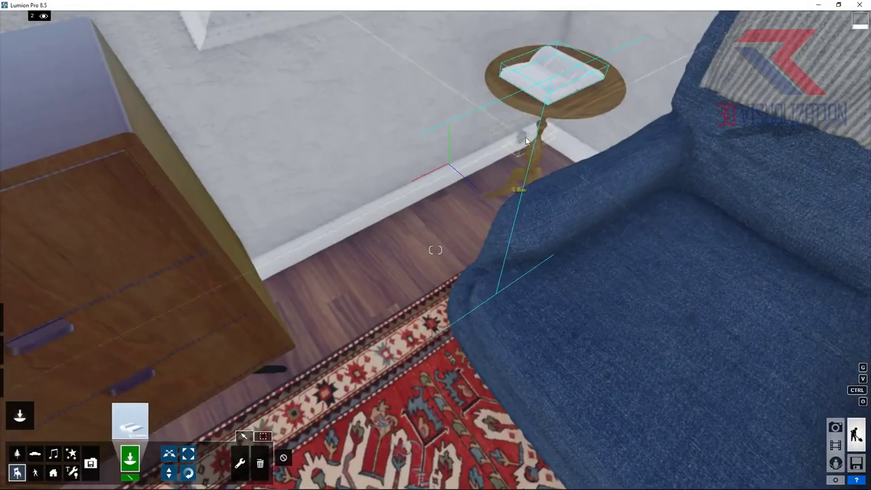
pyautogui.moveTo(527, 141); pyautogui.dragTo(370, 338, button='right')
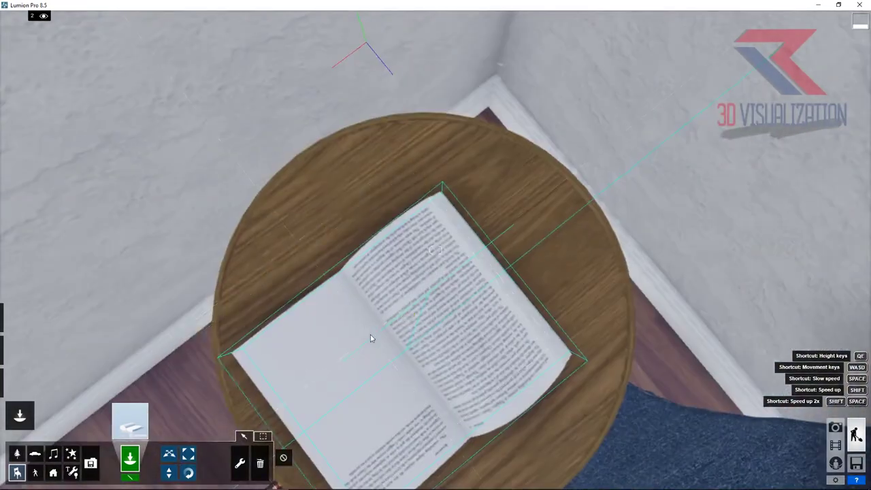
pyautogui.click(189, 472)
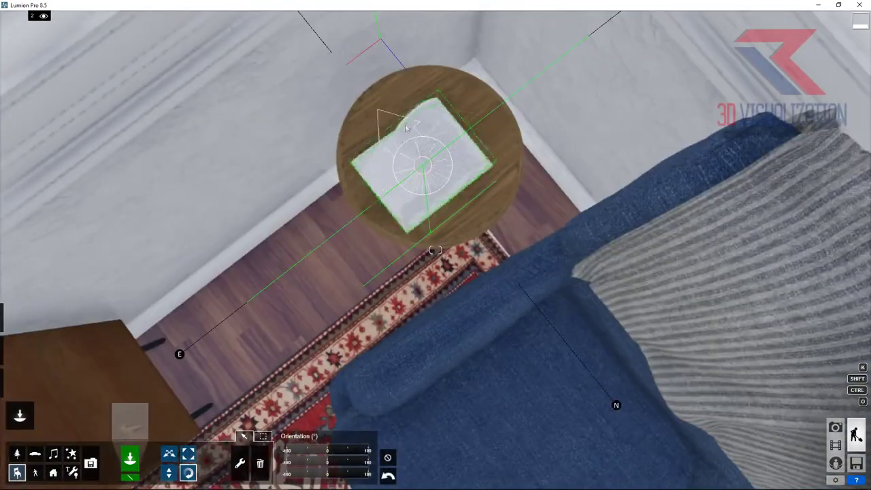
pyautogui.moveTo(406, 127); pyautogui.dragTo(504, 190)
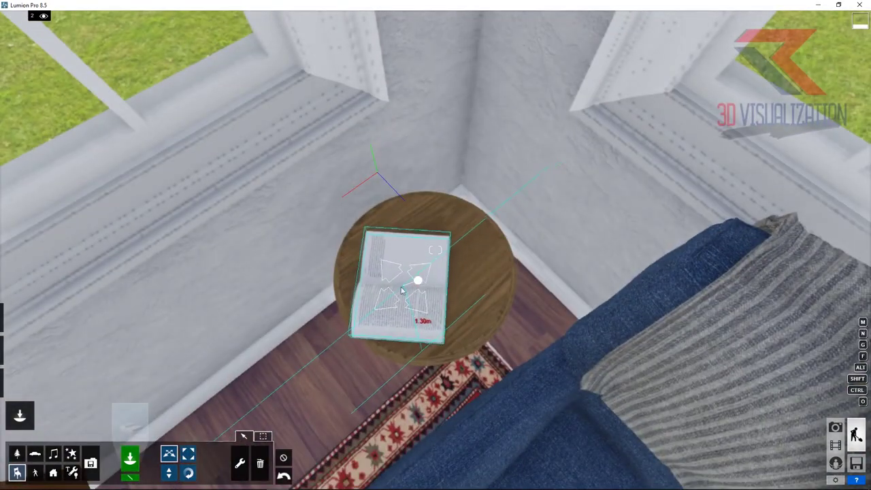
# Add the Candle_005 twin candle holder to the dresser and slide the book beside it.
pyautogui.click(133, 427)
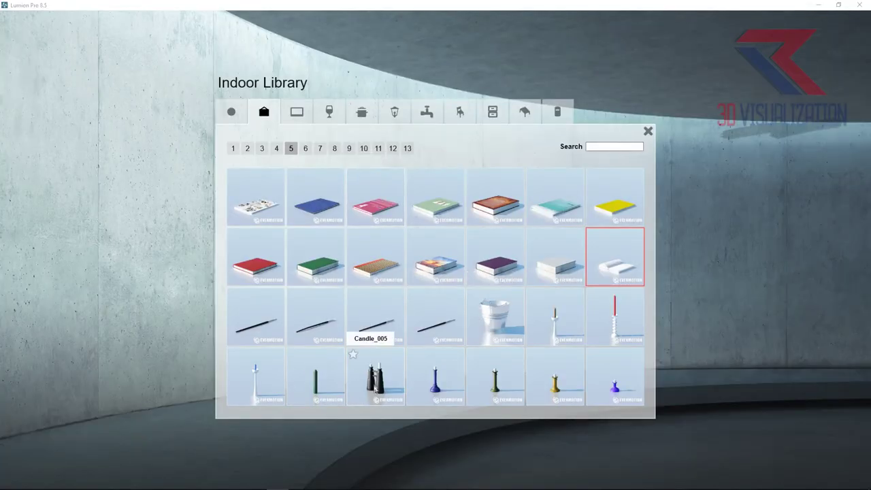
pyautogui.click(374, 385)
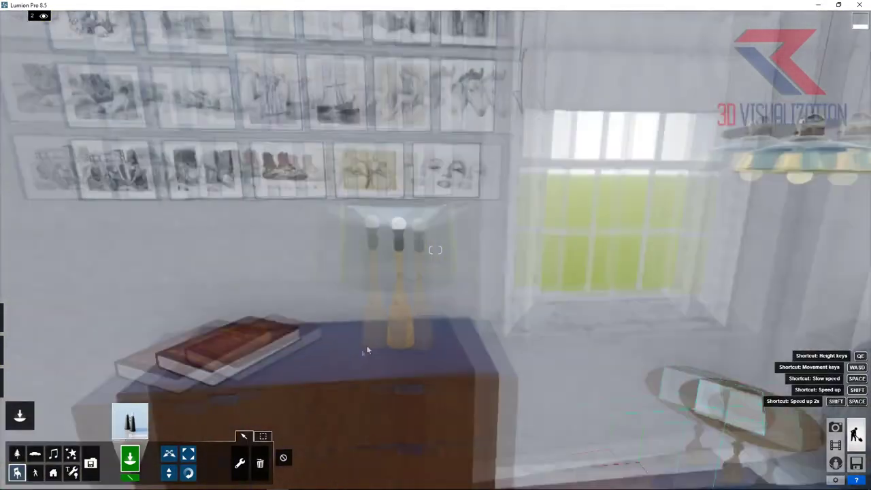
pyautogui.moveTo(367, 351)
pyautogui.mouseDown(button='right')
pyautogui.moveTo(613, 349)
pyautogui.moveTo(313, 414)
pyautogui.mouseUp(button='right')
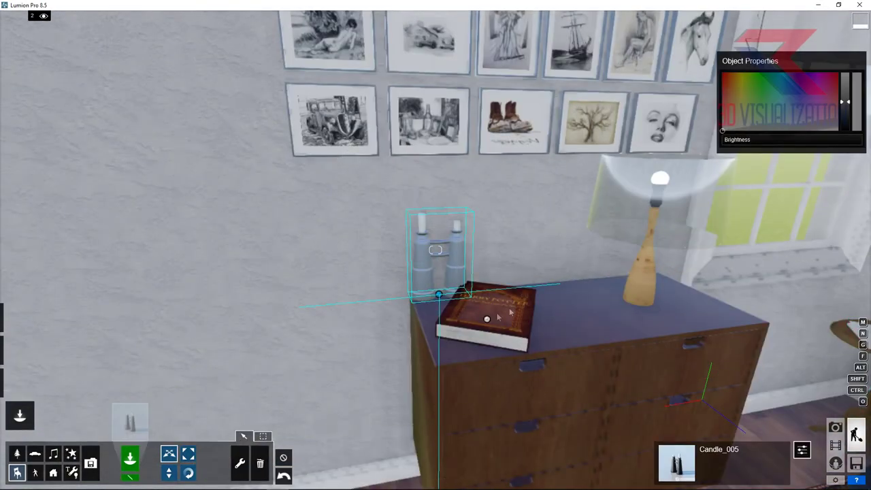
pyautogui.moveTo(497, 313); pyautogui.dragTo(552, 318)
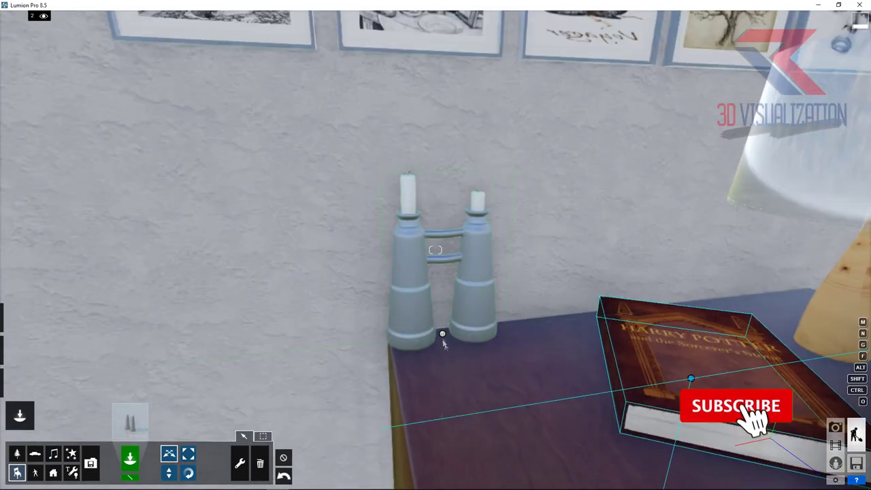
pyautogui.click(130, 422)
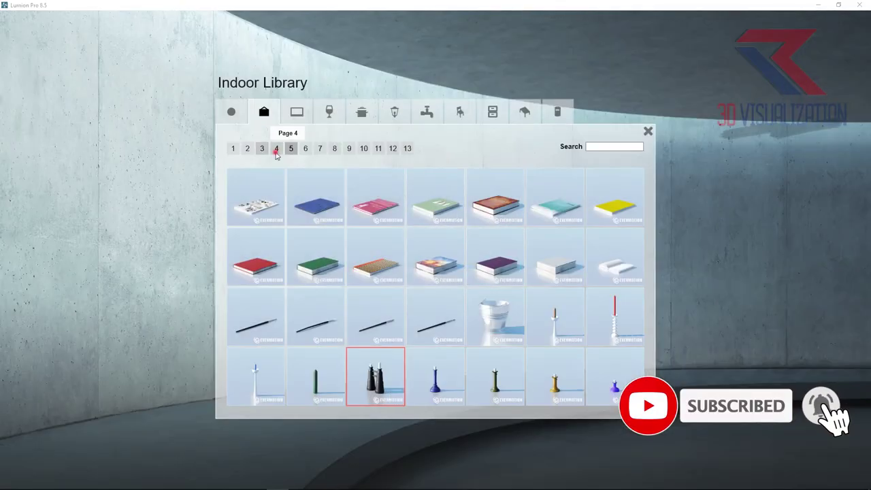
# Pick a row of architecture books from the book-rows page and place it on the bookshelf.
pyautogui.click(276, 151)
pyautogui.click(262, 151)
pyautogui.click(247, 148)
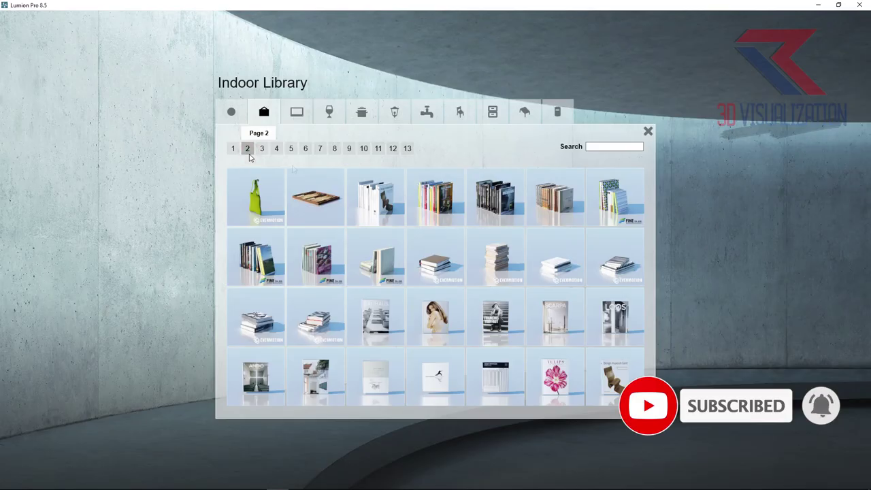
pyautogui.click(380, 194)
pyautogui.click(553, 283)
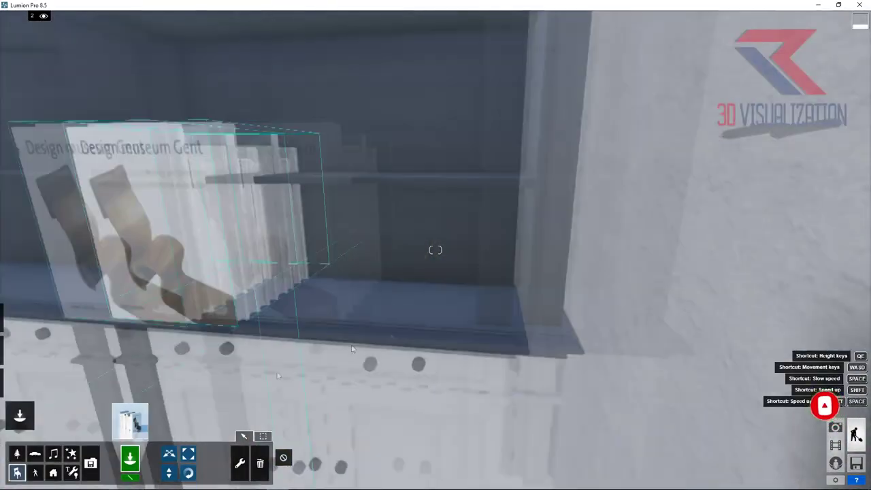
# Rotate the book row so its spines face out, settle it on the upper shelf, and shrink it slightly.
pyautogui.click(188, 473)
pyautogui.moveTo(238, 292)
pyautogui.mouseDown()
pyautogui.moveTo(235, 350)
pyautogui.moveTo(232, 327)
pyautogui.mouseUp()
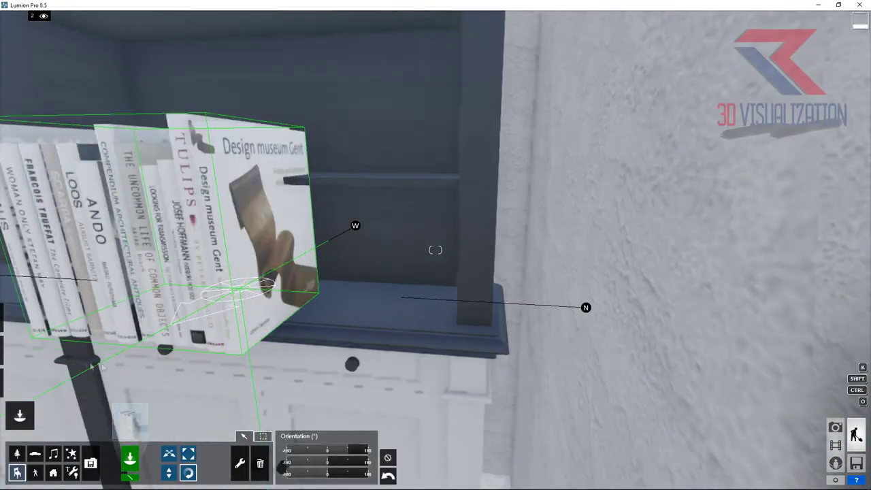
pyautogui.moveTo(235, 350); pyautogui.dragTo(385, 330, button='right')
pyautogui.moveTo(384, 329)
pyautogui.mouseDown()
pyautogui.moveTo(329, 238)
pyautogui.moveTo(293, 204)
pyautogui.mouseUp()
pyautogui.moveTo(293, 204); pyautogui.dragTo(214, 461, button='right')
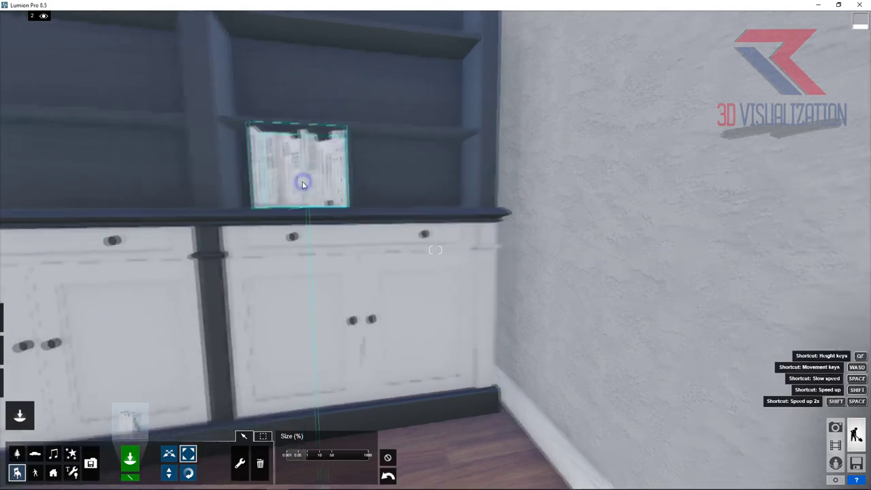
pyautogui.moveTo(290, 223); pyautogui.dragTo(277, 304, button='right')
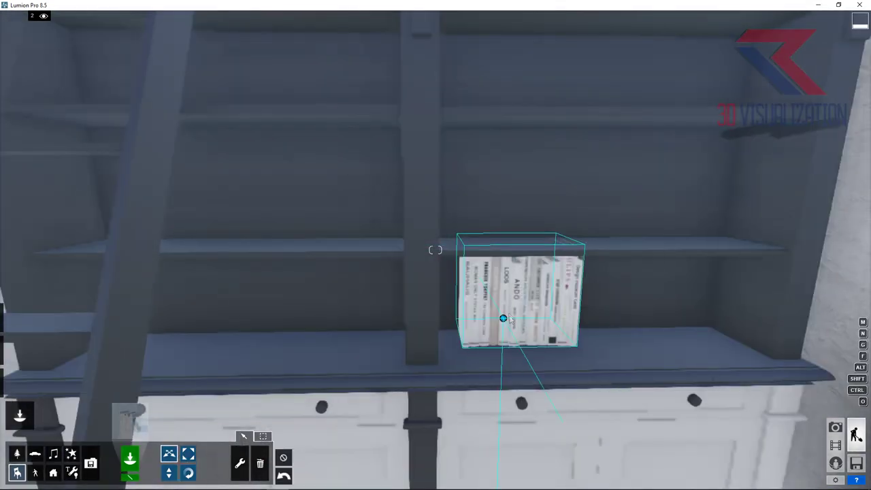
pyautogui.moveTo(510, 319); pyautogui.dragTo(502, 323)
pyautogui.moveTo(503, 323); pyautogui.dragTo(370, 334, button='right')
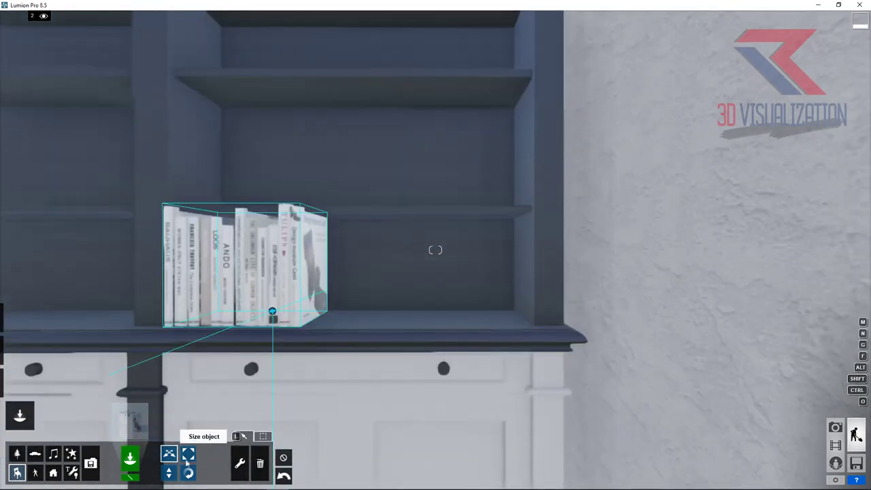
pyautogui.click(188, 463)
pyautogui.moveTo(271, 312); pyautogui.dragTo(270, 317)
pyautogui.scroll(5, 444, 269)
pyautogui.press('f')
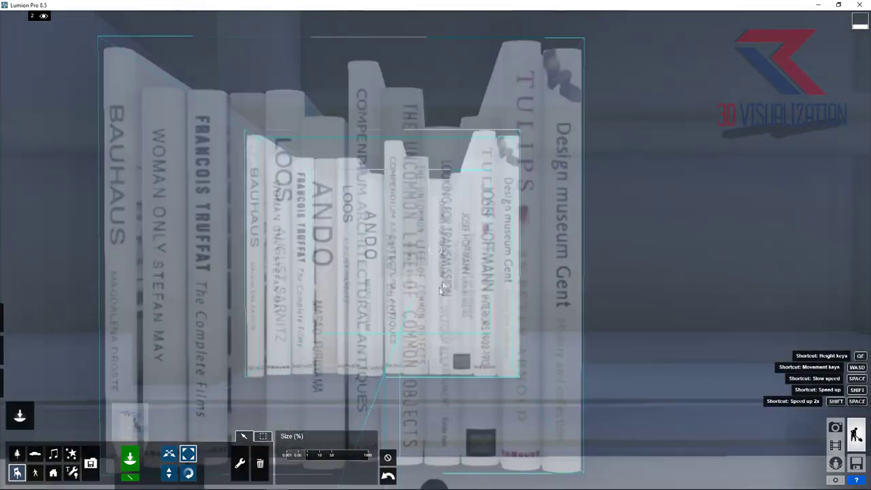
# Add a row of dark books to the shelf and shift it along the shelf.
pyautogui.click(129, 421)
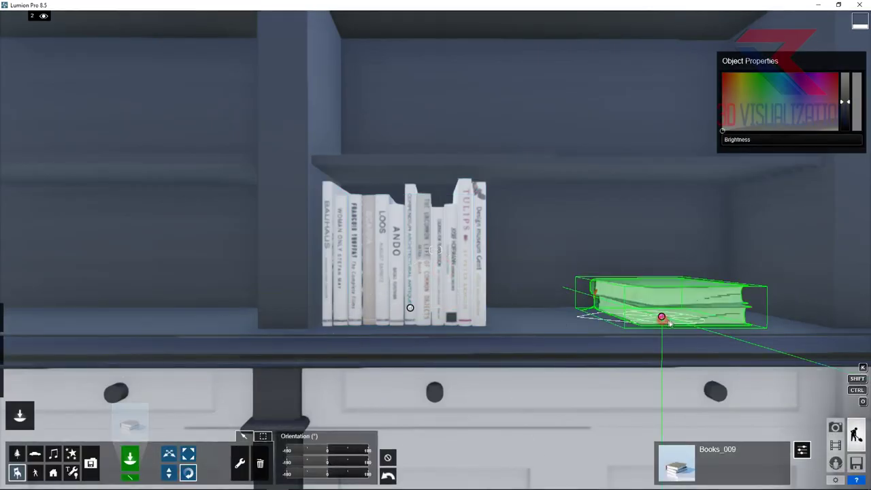
pyautogui.click(131, 422)
pyautogui.click(435, 262)
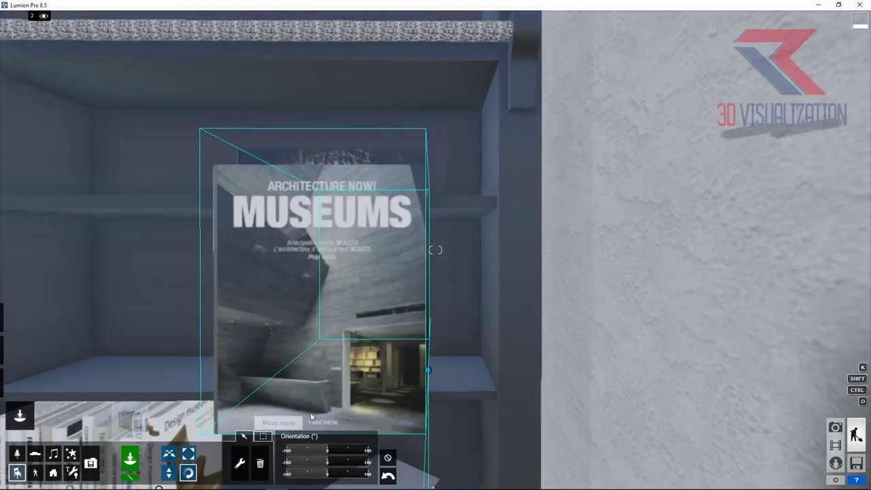
pyautogui.scroll(-5, 476, 294)
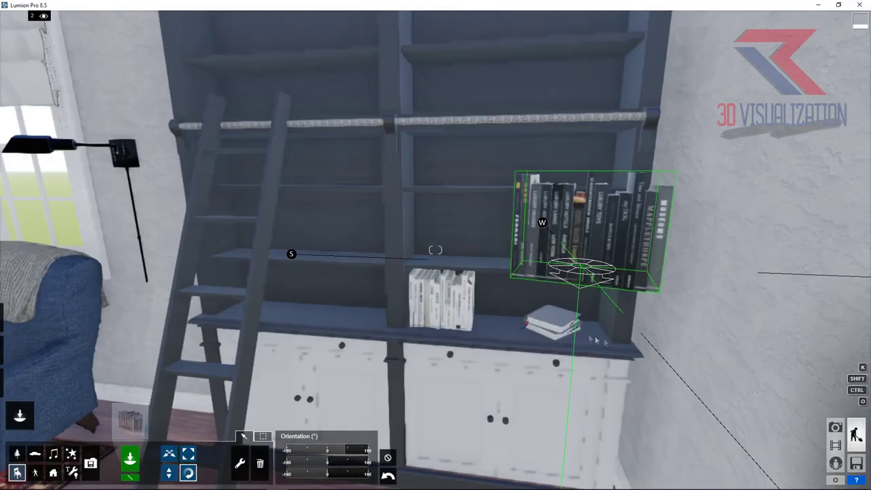
pyautogui.click(594, 340)
pyautogui.moveTo(447, 310); pyautogui.dragTo(202, 378, button='right')
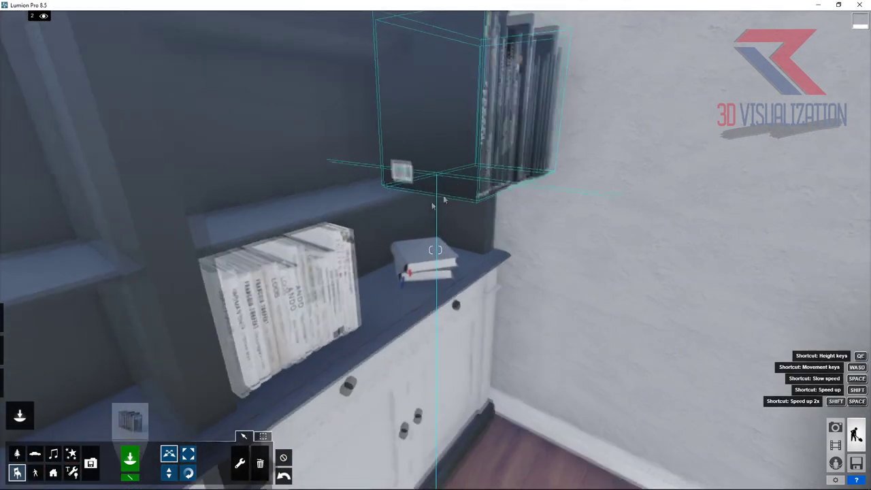
pyautogui.moveTo(354, 216); pyautogui.dragTo(377, 189)
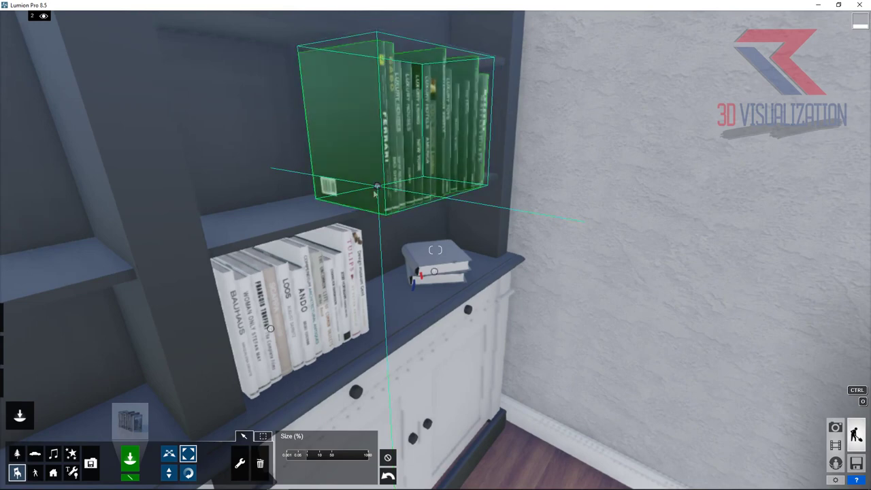
# Undo the enlargement of the white book group.
pyautogui.scroll(5, 378, 189)
pyautogui.scroll(-5, 607, 181)
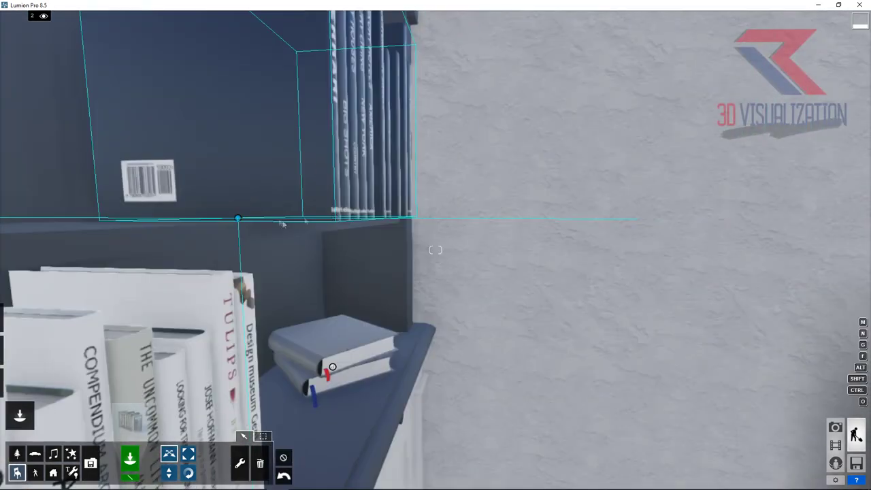
pyautogui.scroll(3, 235, 220)
pyautogui.scroll(-3, 211, 206)
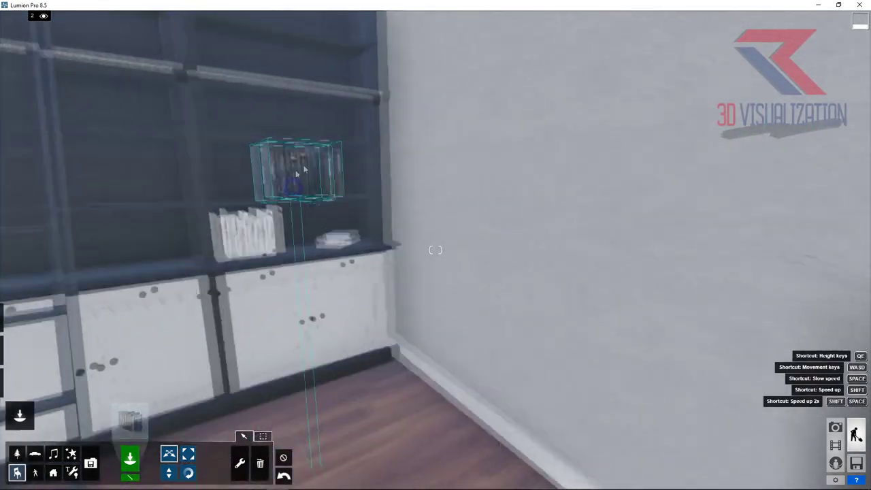
pyautogui.scroll(5, 302, 156)
pyautogui.moveTo(302, 156); pyautogui.dragTo(207, 144, button='right')
pyautogui.scroll(-5, 208, 144)
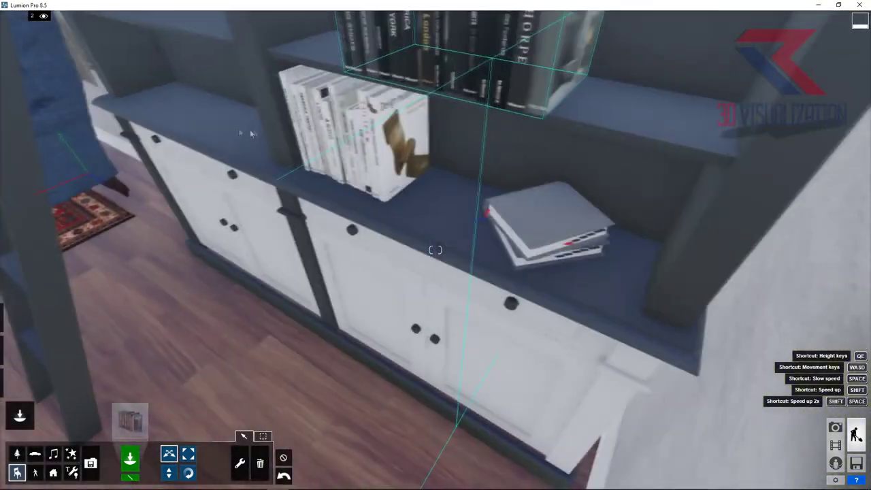
pyautogui.scroll(3, 340, 239)
pyautogui.scroll(3, 340, 272)
pyautogui.hotkey('ctrl', 'z')
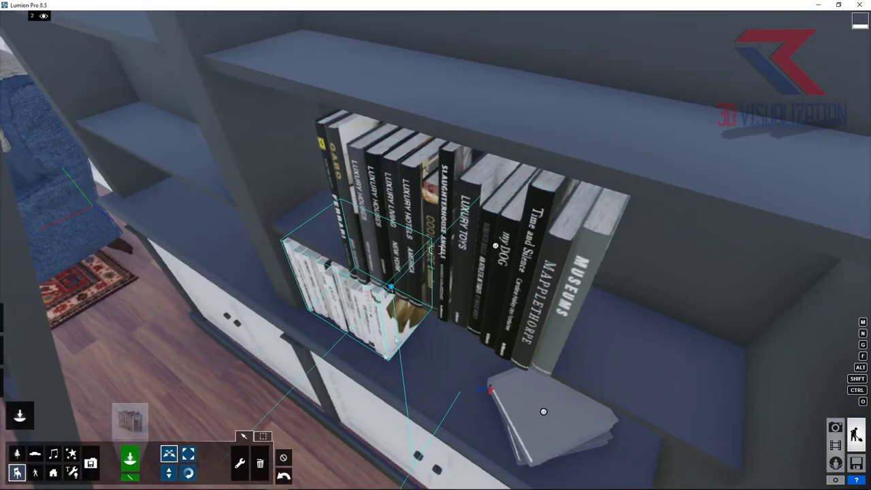
pyautogui.hotkey('ctrl', 'z')
# Select the dark book row and slide it right along the shelf.
pyautogui.click(284, 475)
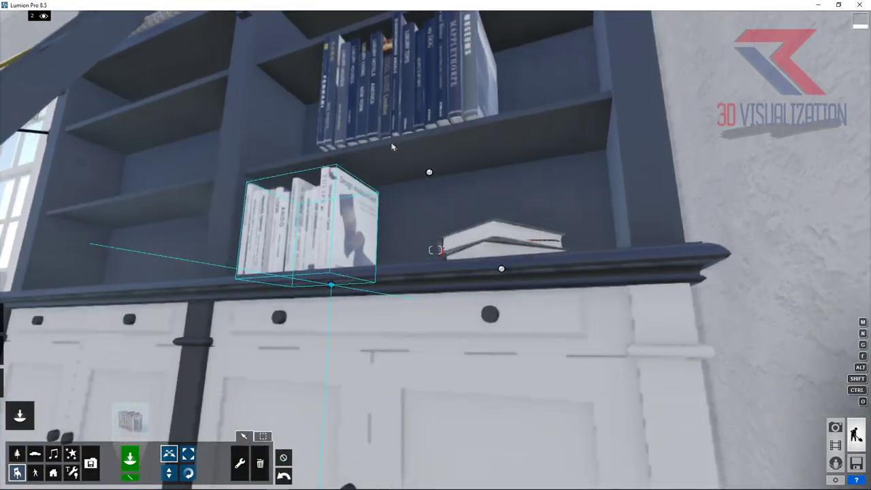
pyautogui.click(424, 171)
pyautogui.scroll(3, 437, 414)
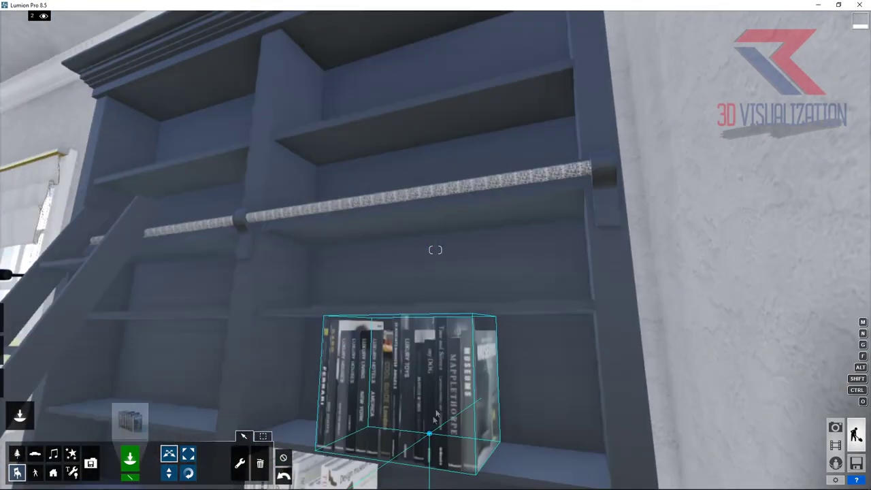
pyautogui.moveTo(437, 413); pyautogui.dragTo(515, 401)
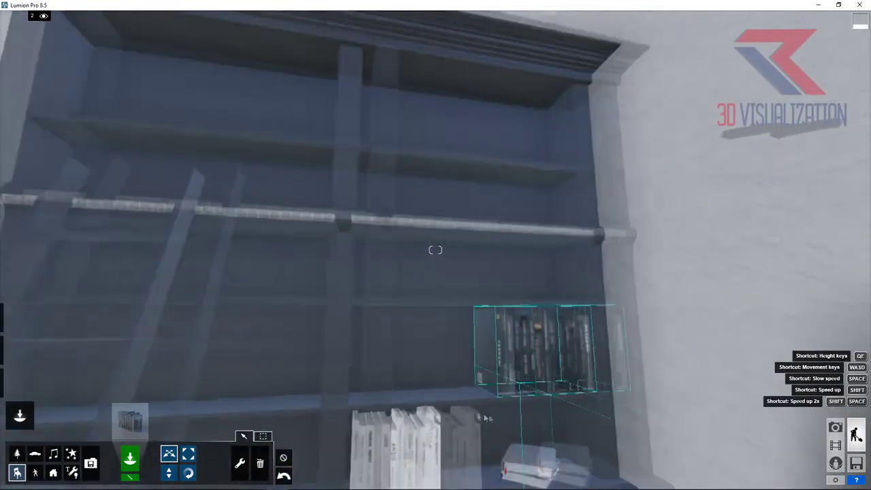
pyautogui.click(124, 407)
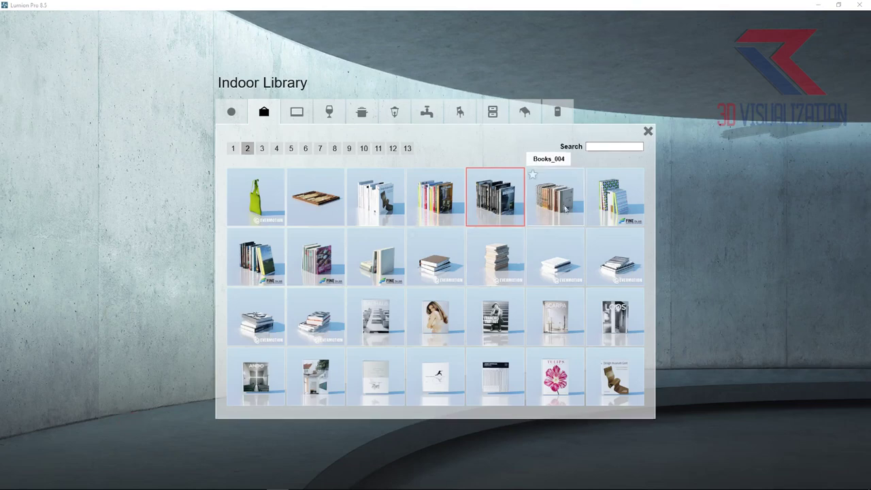
# Place the Books_004 leather books on the top-left shelf and lower them onto it.
pyautogui.click(565, 209)
pyautogui.click(265, 175)
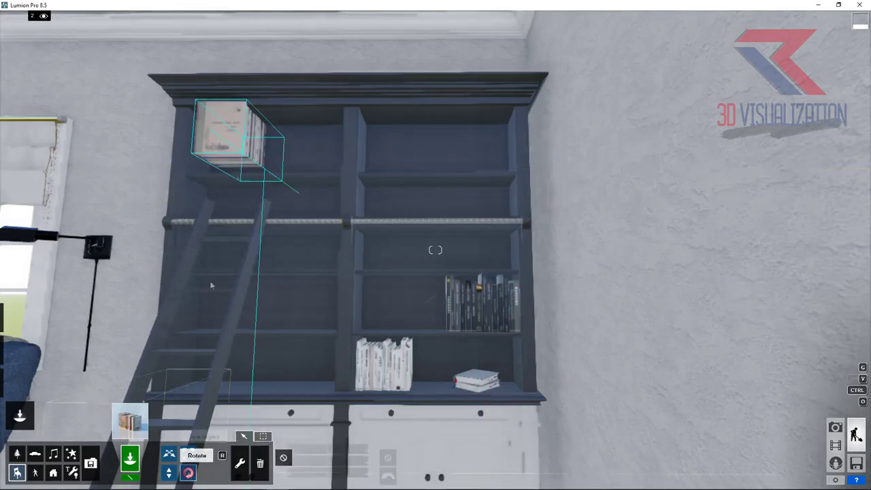
pyautogui.moveTo(168, 79)
pyautogui.mouseDown(button='right')
pyautogui.moveTo(218, 159)
pyautogui.moveTo(350, 194)
pyautogui.moveTo(241, 397)
pyautogui.moveTo(456, 226)
pyautogui.mouseUp(button='right')
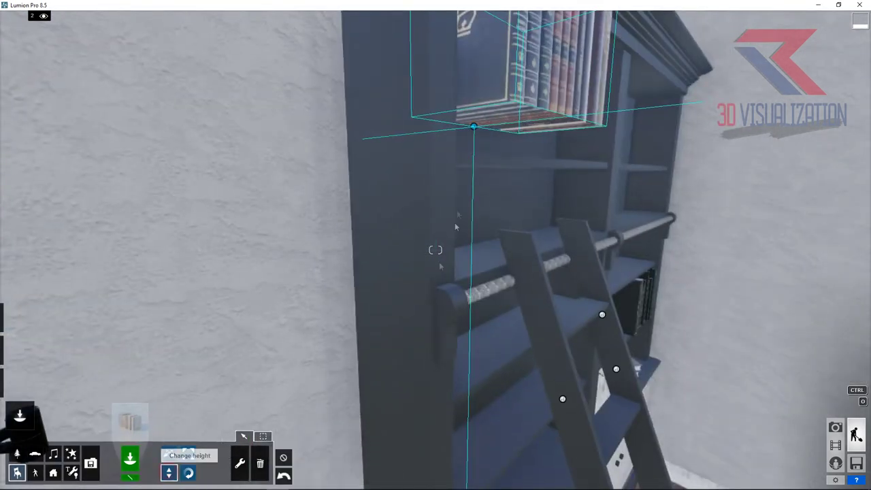
pyautogui.moveTo(474, 127); pyautogui.dragTo(475, 160)
pyautogui.moveTo(475, 160)
pyautogui.mouseDown(button='right')
pyautogui.moveTo(476, 171)
pyautogui.moveTo(411, 241)
pyautogui.mouseUp(button='right')
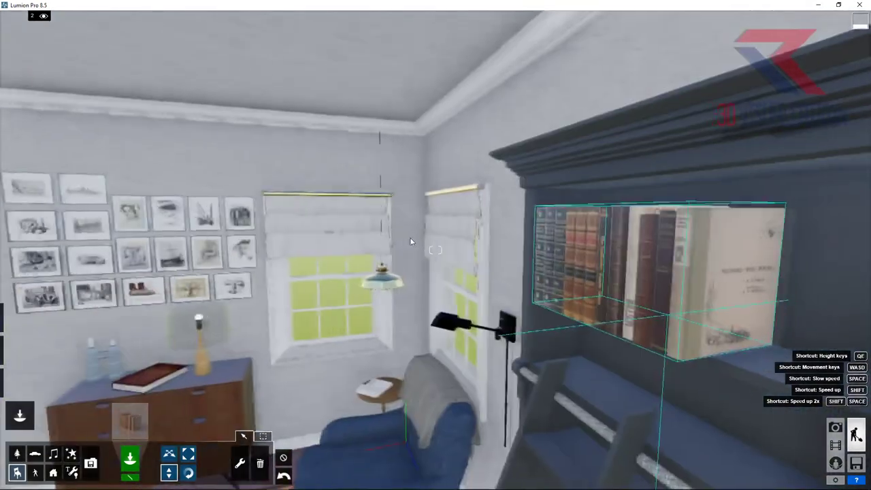
pyautogui.scroll(5, 410, 241)
pyautogui.scroll(-6, 411, 241)
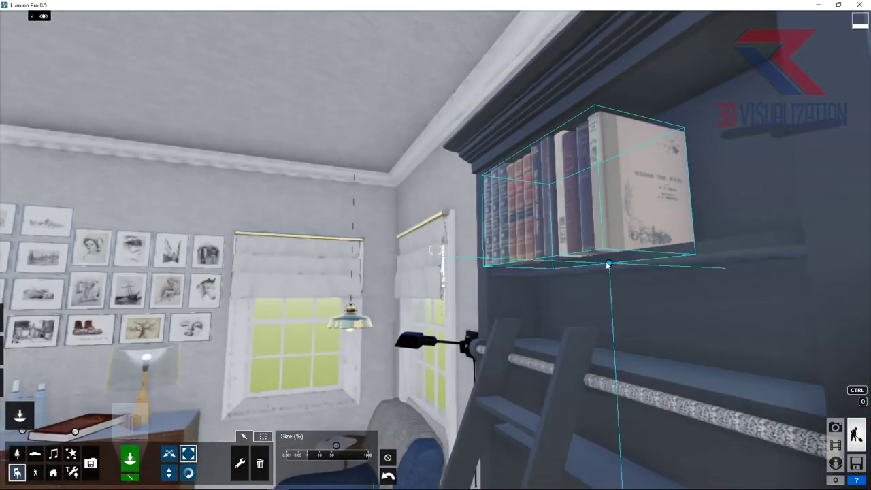
# Shrink the leather books and slide them right along the top shelf.
pyautogui.moveTo(608, 264); pyautogui.dragTo(606, 273)
pyautogui.press('q')
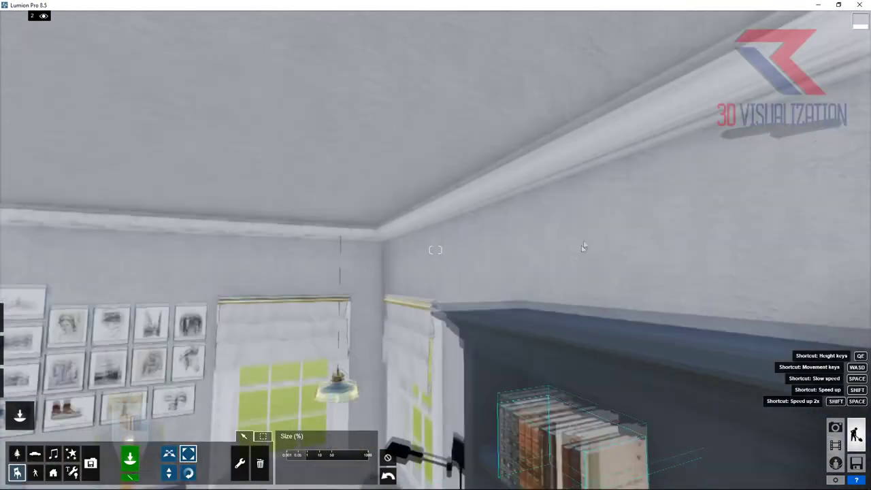
pyautogui.moveTo(583, 247); pyautogui.dragTo(550, 279, button='right')
pyautogui.scroll(5, 551, 279)
pyautogui.scroll(-5, 551, 279)
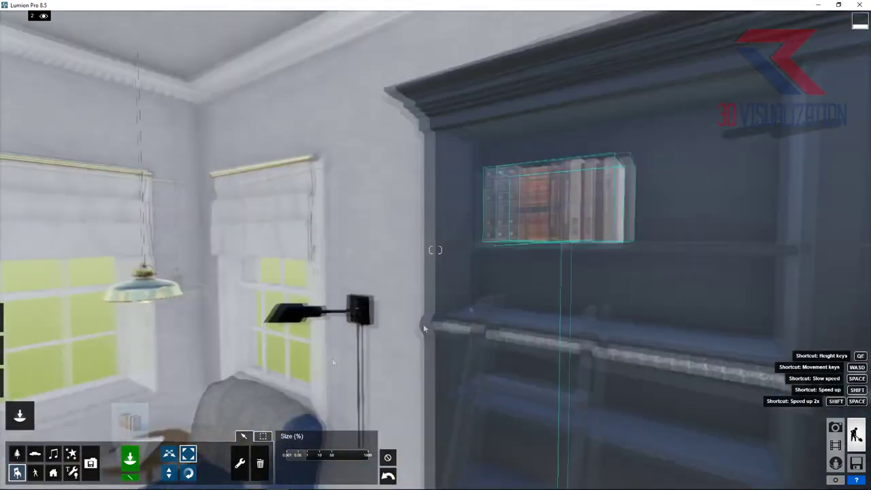
pyautogui.scroll(-3, 423, 329)
pyautogui.moveTo(430, 344); pyautogui.dragTo(430, 249, button='right')
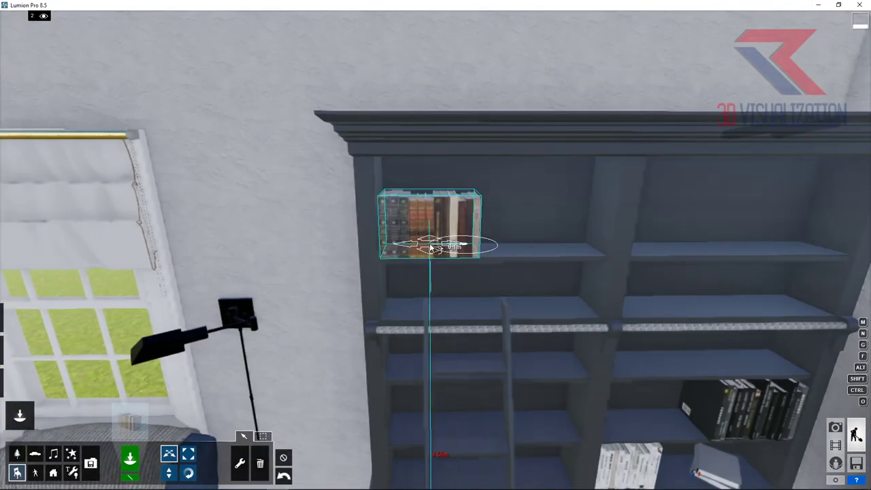
pyautogui.moveTo(430, 245); pyautogui.dragTo(681, 245)
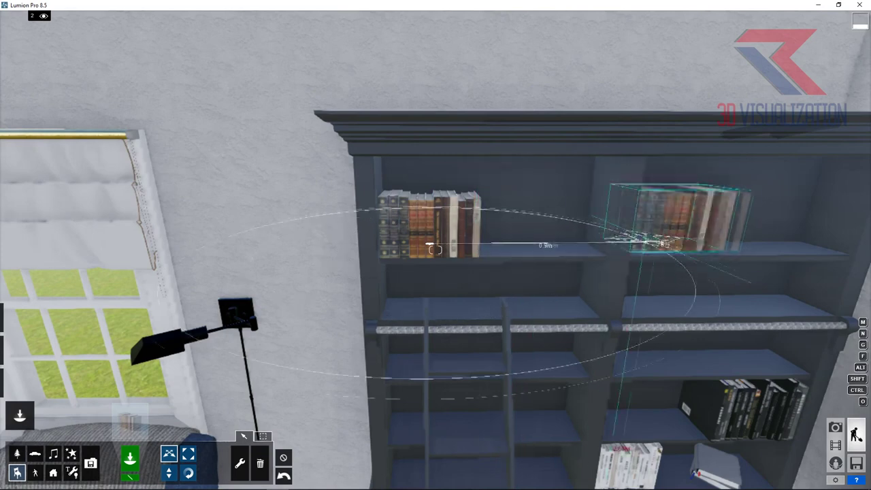
pyautogui.moveTo(681, 245)
pyautogui.mouseDown(button='right')
pyautogui.moveTo(424, 296)
pyautogui.moveTo(449, 121)
pyautogui.mouseUp(button='right')
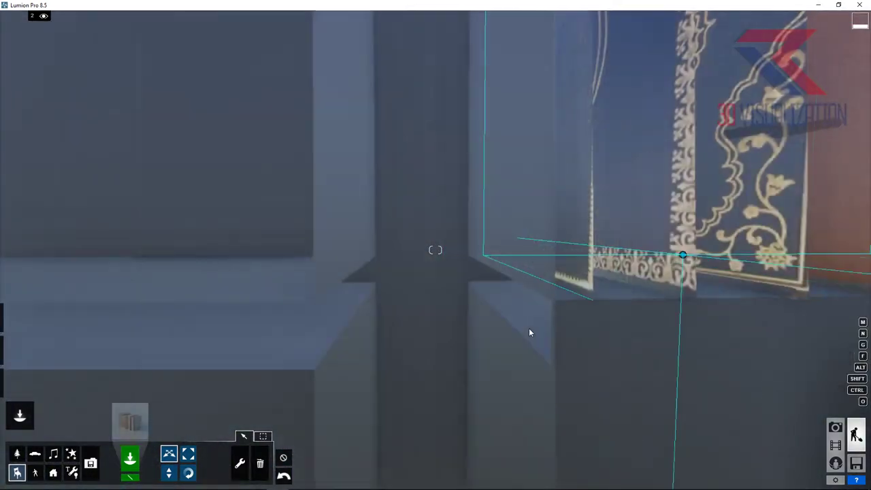
pyautogui.moveTo(449, 121); pyautogui.dragTo(514, 324, button='right')
pyautogui.scroll(-5, 429, 379)
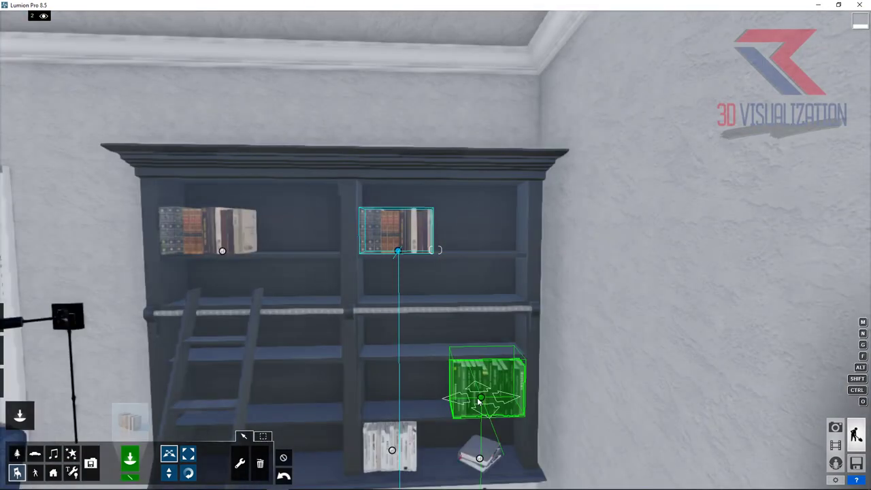
# Move a copy of the dark books to an upper shelf and rotate it to show the MUSEUMS cover.
pyautogui.keyDown('alt'); pyautogui.moveTo(441, 345); pyautogui.dragTo(308, 301); pyautogui.keyUp('alt')
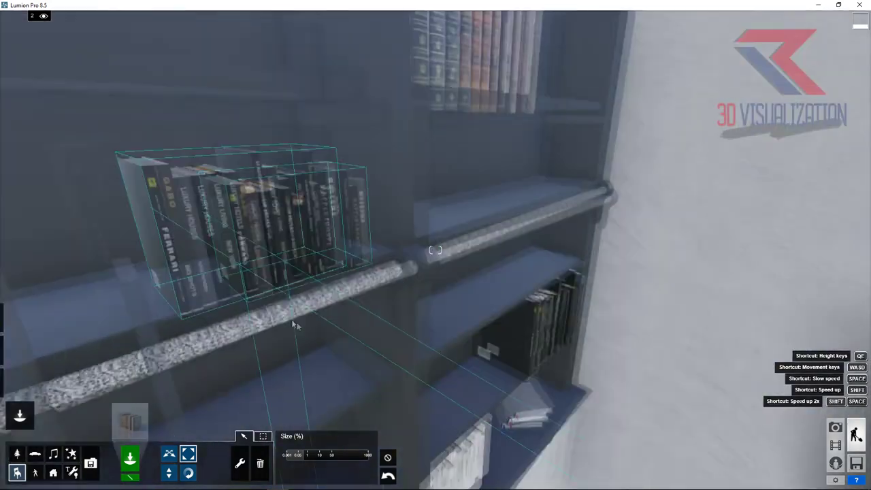
pyautogui.moveTo(308, 310); pyautogui.dragTo(224, 308, button='right')
pyautogui.moveTo(207, 280)
pyautogui.mouseDown()
pyautogui.moveTo(210, 249)
pyautogui.moveTo(28, 158)
pyautogui.mouseUp()
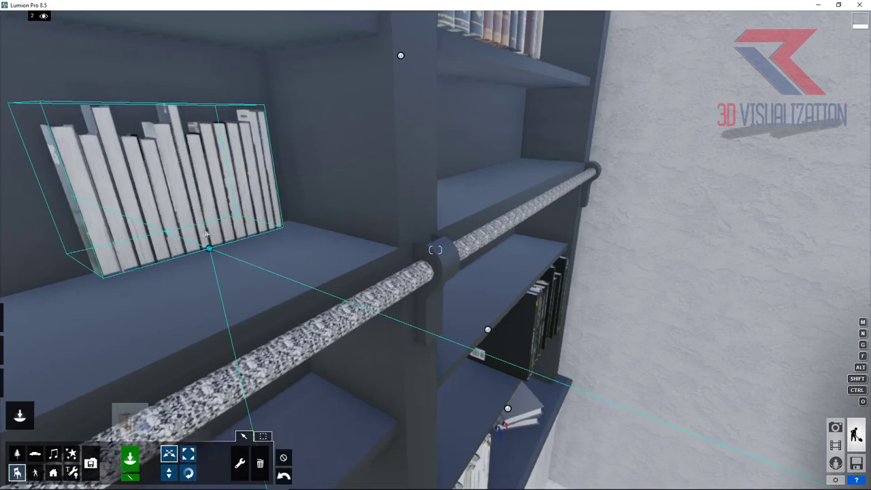
pyautogui.moveTo(206, 233); pyautogui.dragTo(298, 264)
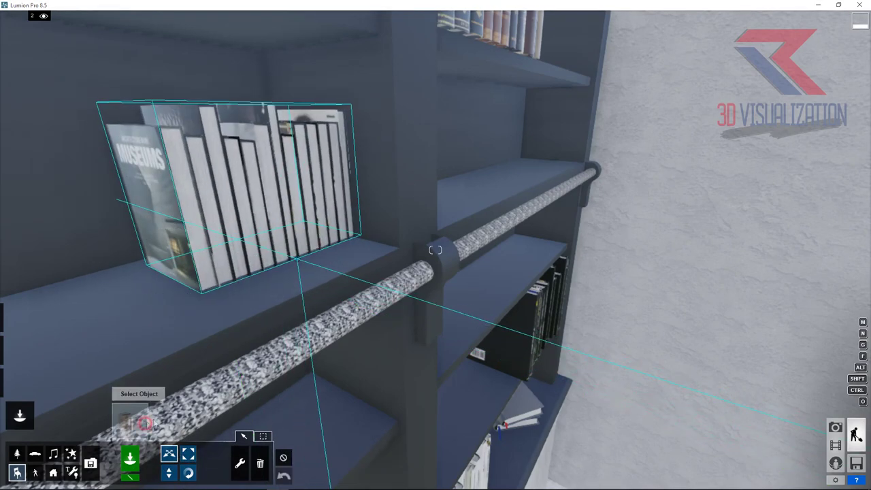
# Place a book on the lower shelf and browse the book model pages for another.
pyautogui.click(145, 423)
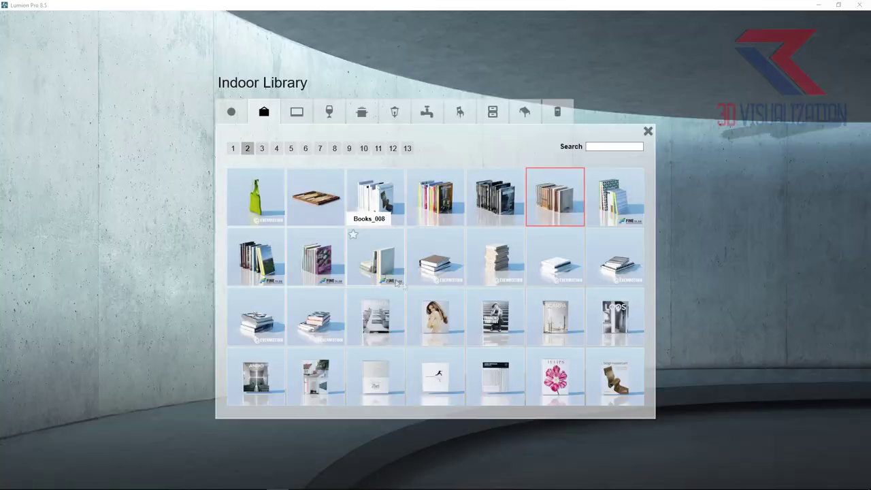
pyautogui.click(397, 285)
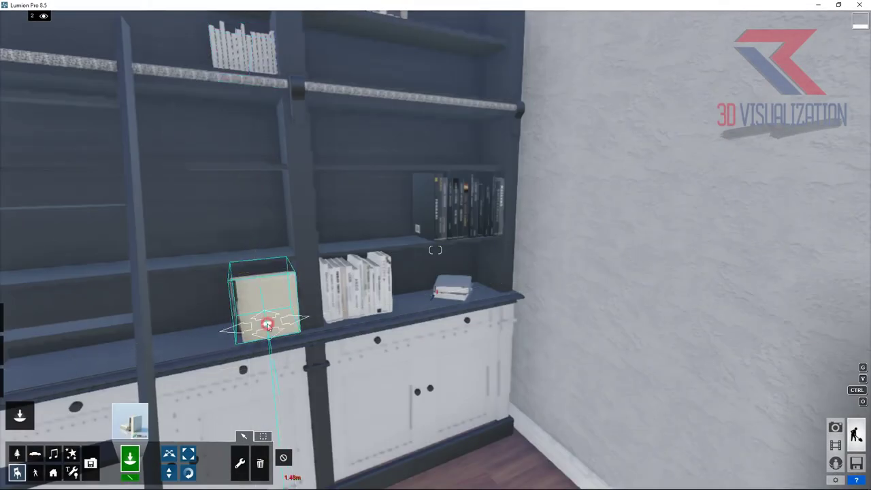
pyautogui.click(306, 324)
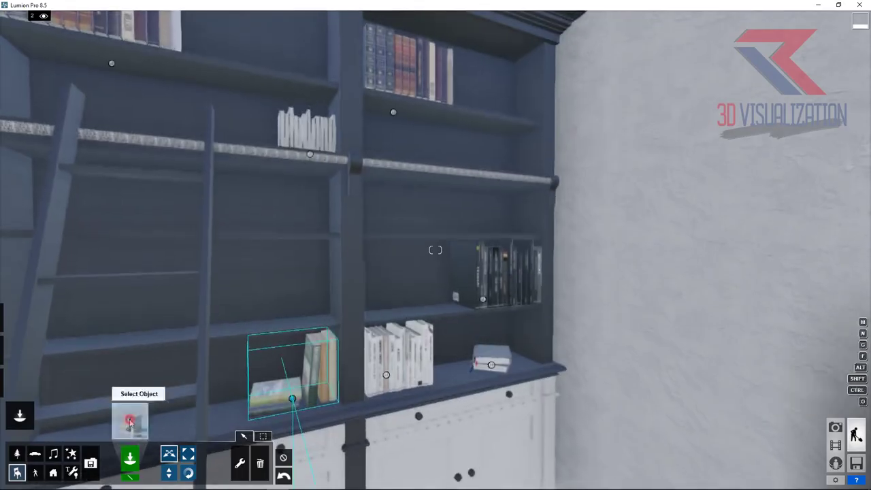
pyautogui.click(131, 419)
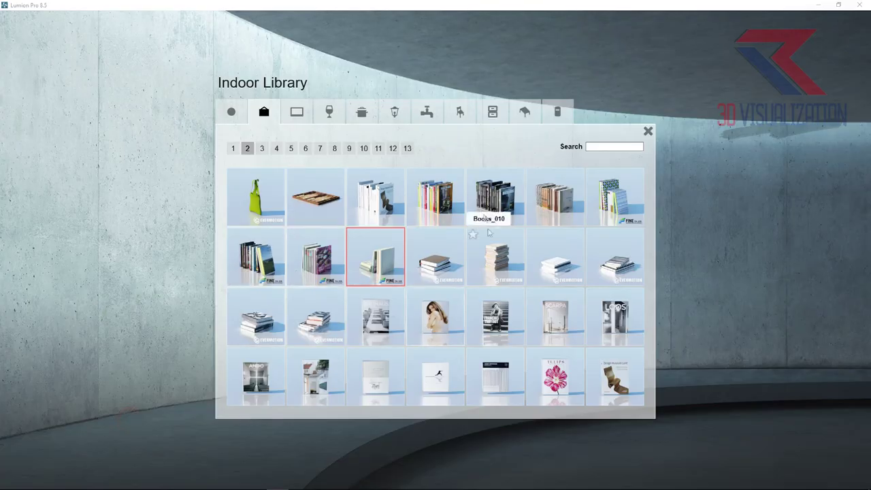
pyautogui.click(305, 292)
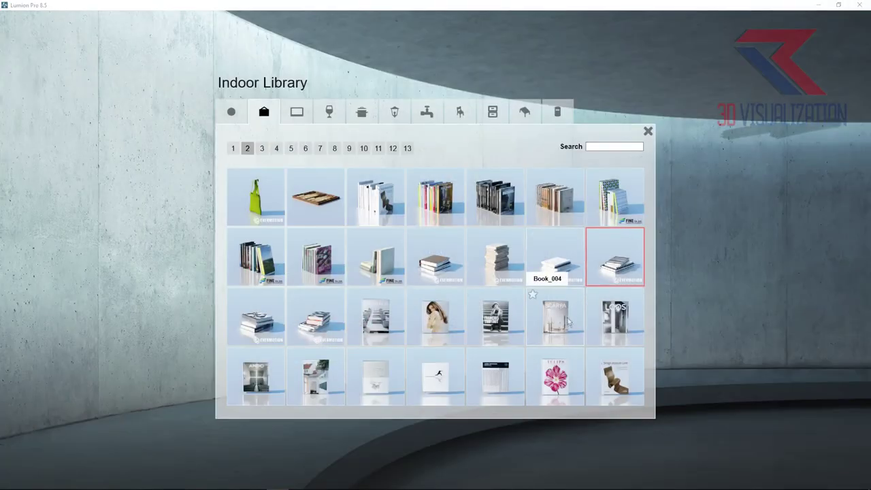
pyautogui.click(232, 148)
pyautogui.click(261, 148)
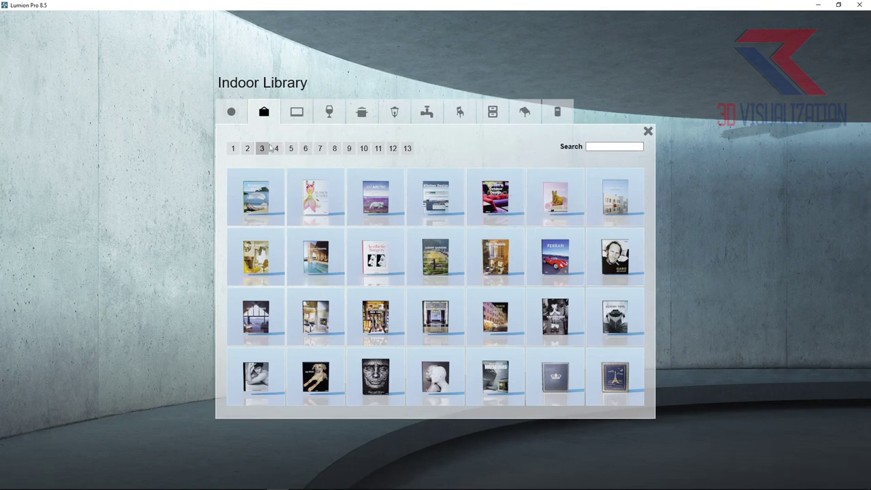
pyautogui.click(273, 148)
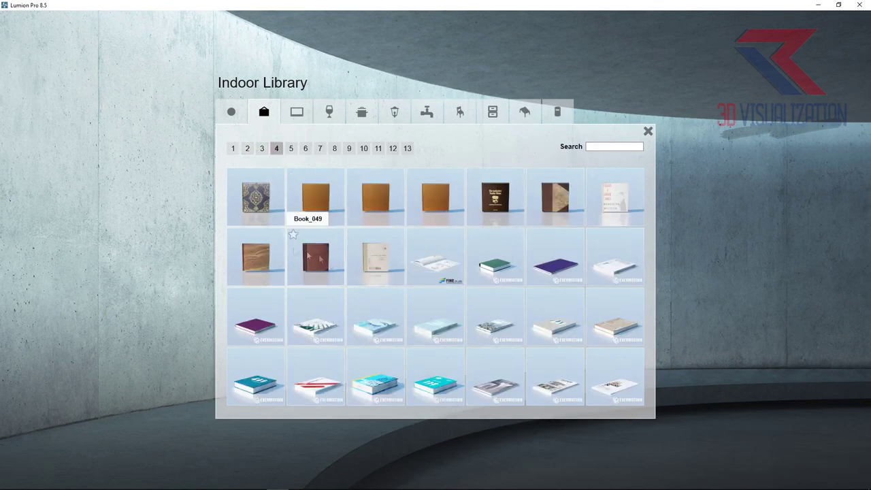
pyautogui.click(279, 223)
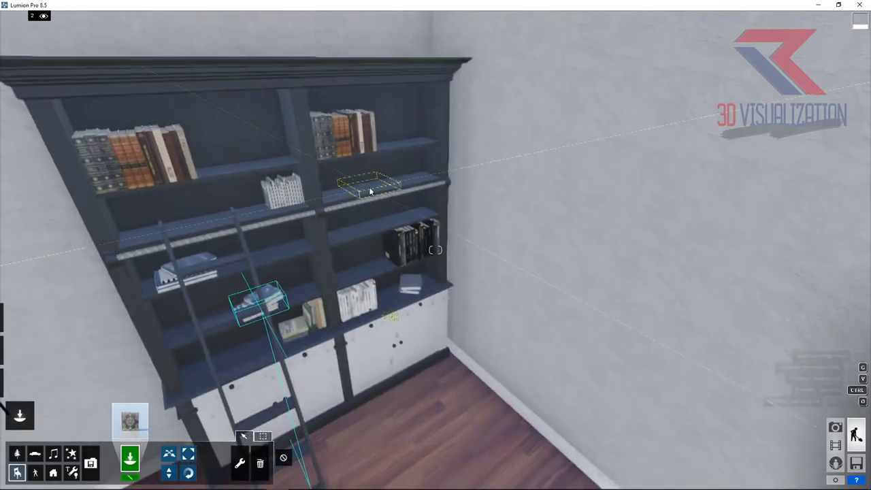
# Pick the chalkboard from model page 6 and hang it on the wall beside the bookshelf.
pyautogui.click(143, 420)
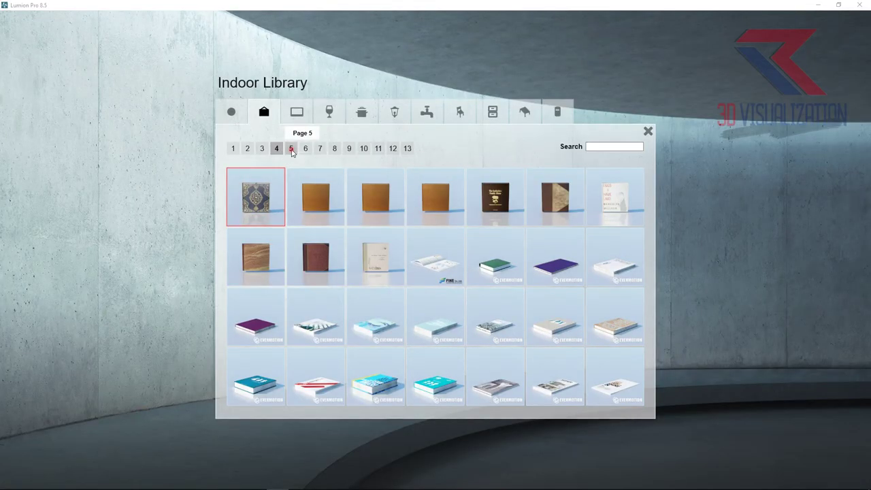
pyautogui.click(291, 149)
pyautogui.click(307, 150)
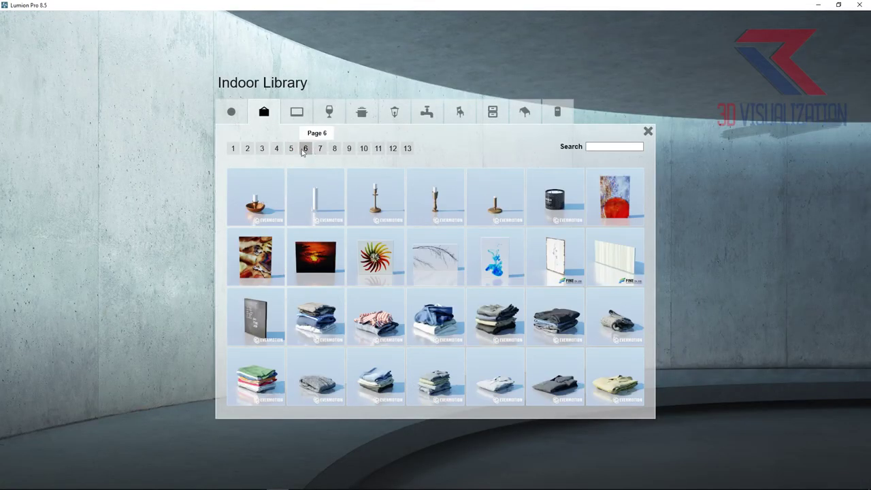
pyautogui.click(255, 316)
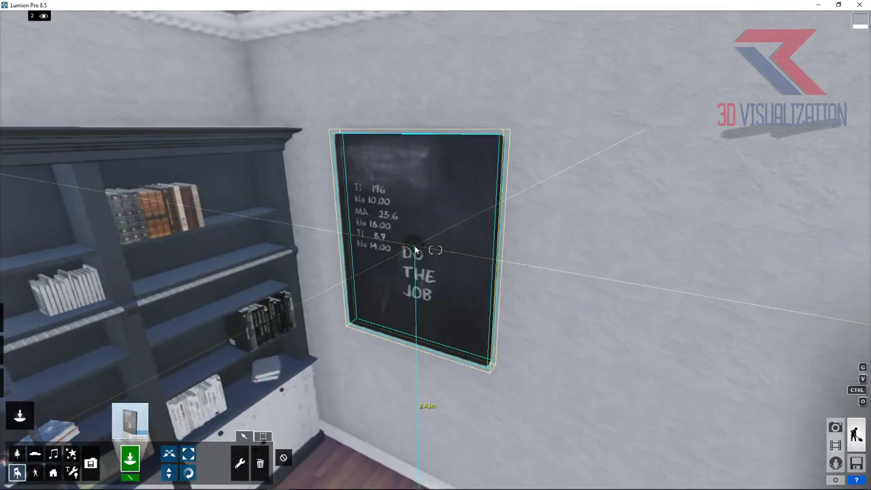
pyautogui.moveTo(415, 251); pyautogui.dragTo(473, 292, button='right')
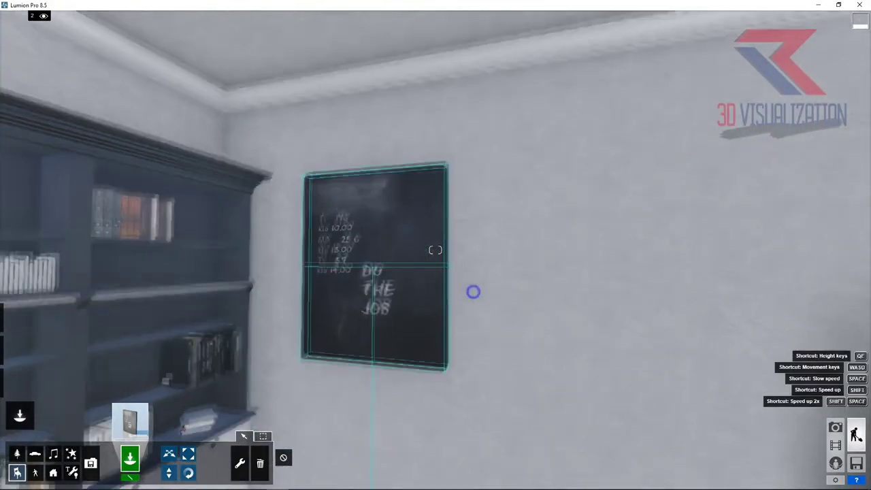
pyautogui.moveTo(473, 291); pyautogui.dragTo(531, 238, button='right')
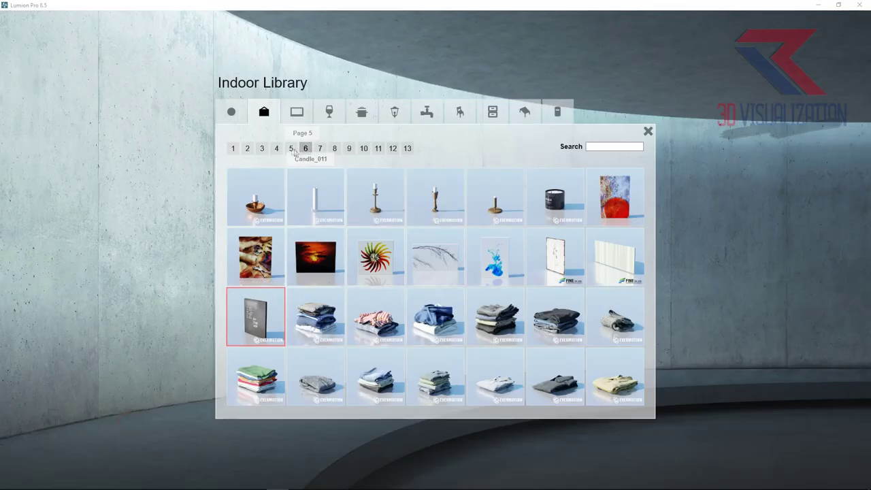
# Return to the book models page and choose a book stack for the shelf.
pyautogui.click(276, 149)
pyautogui.click(262, 148)
pyautogui.click(249, 150)
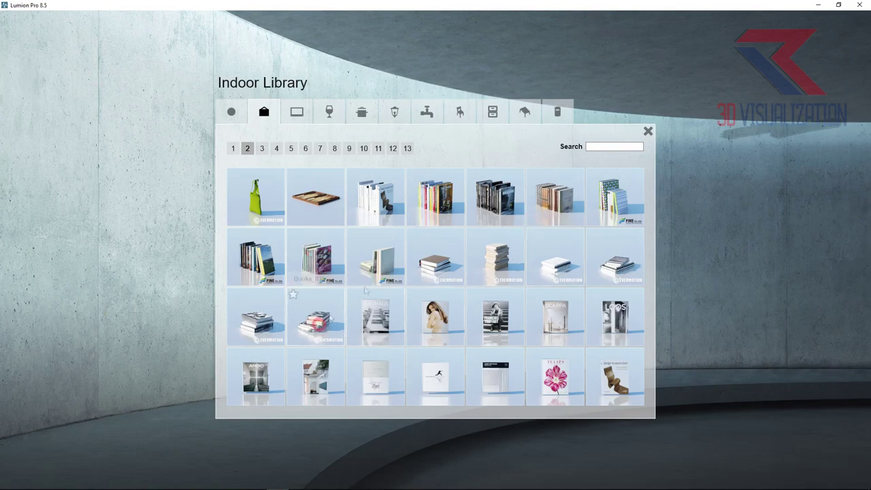
pyautogui.click(320, 315)
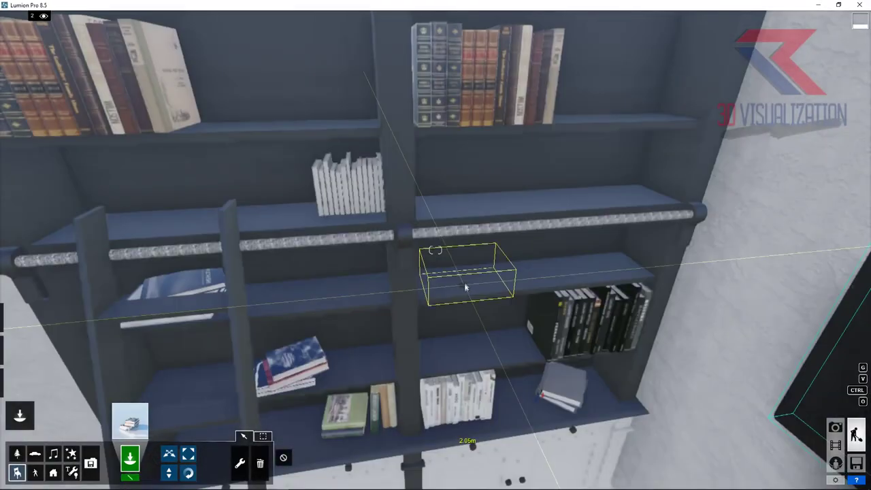
pyautogui.click(138, 420)
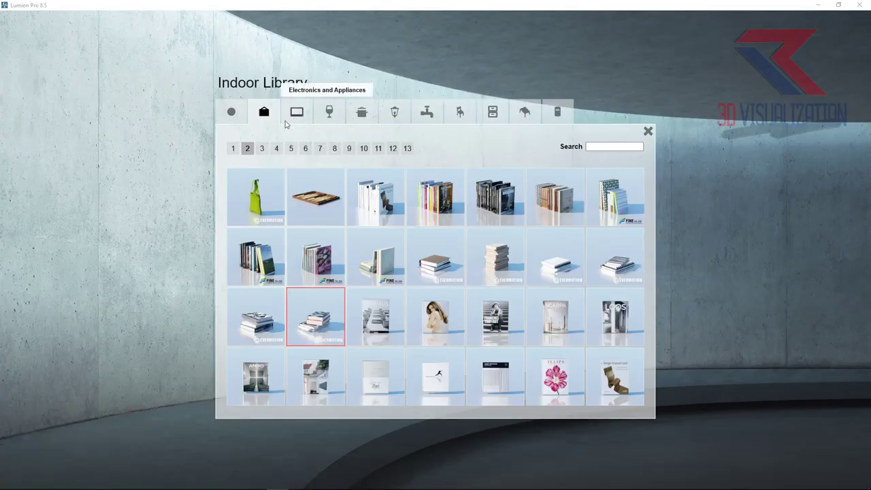
# Pick Vase_006 from Decoration page 12 and place it on the dresser.
pyautogui.click(331, 113)
pyautogui.click(359, 114)
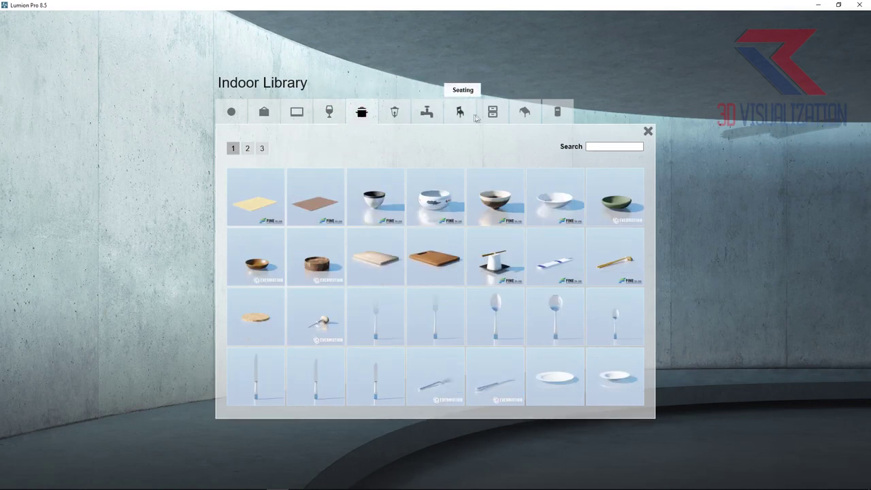
pyautogui.click(492, 113)
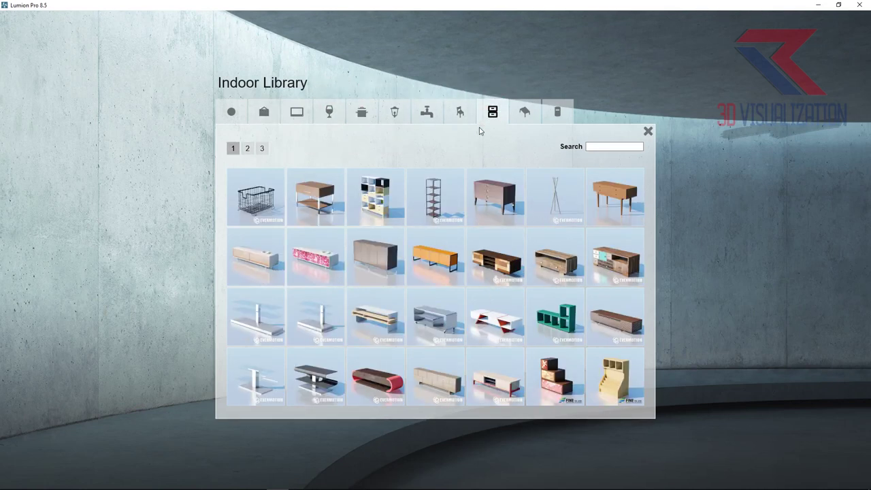
pyautogui.click(264, 113)
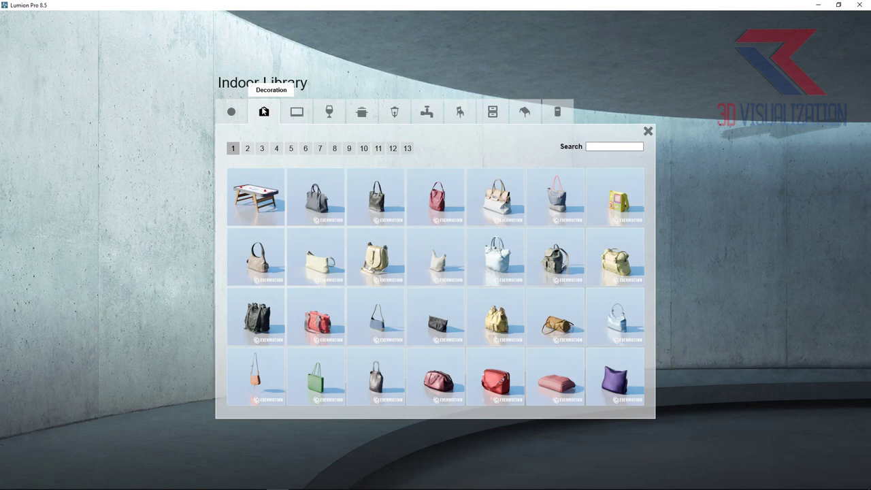
pyautogui.click(247, 148)
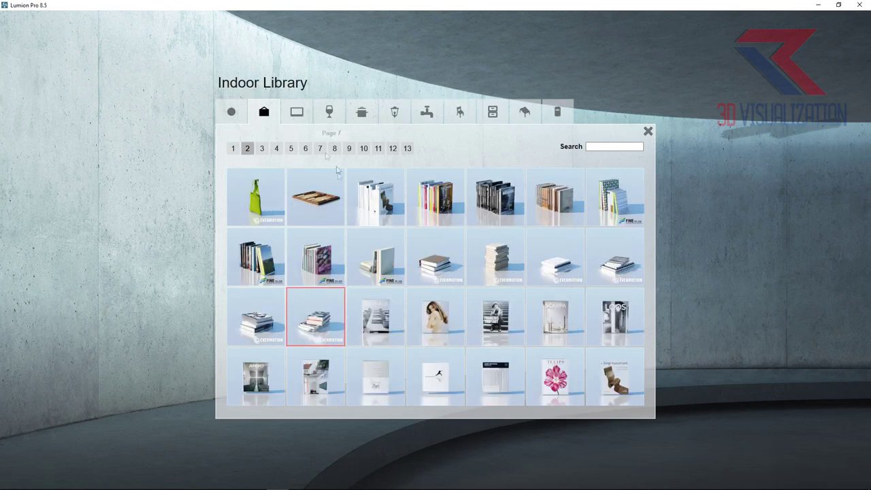
pyautogui.click(408, 150)
pyautogui.click(398, 149)
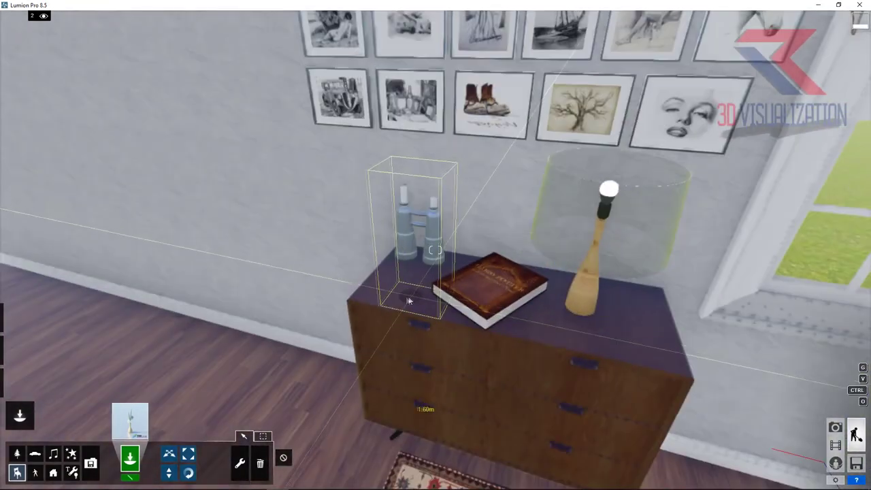
pyautogui.click(402, 299)
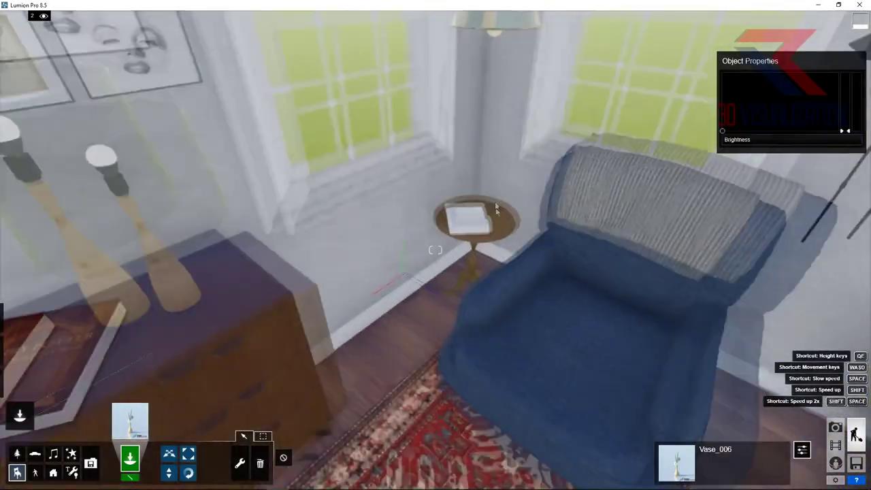
pyautogui.click(130, 421)
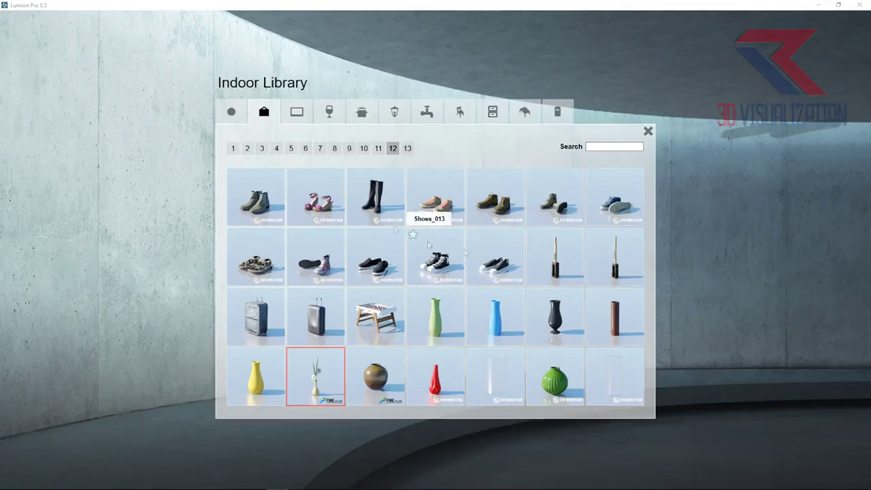
# Return to the shoes and vases page and mark the flower vase as a favourite.
pyautogui.click(379, 148)
pyautogui.click(349, 150)
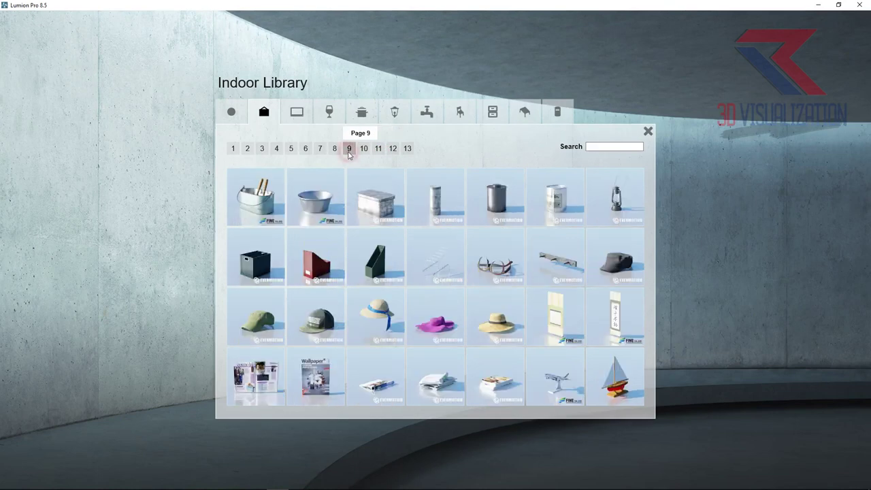
pyautogui.click(340, 151)
pyautogui.click(320, 150)
pyautogui.click(306, 149)
pyautogui.click(290, 150)
pyautogui.click(276, 149)
pyautogui.click(262, 149)
pyautogui.click(393, 150)
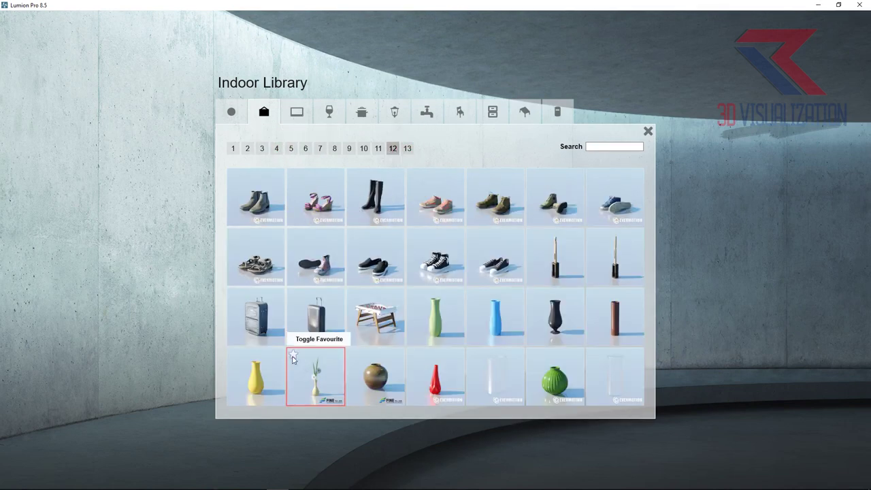
pyautogui.click(293, 358)
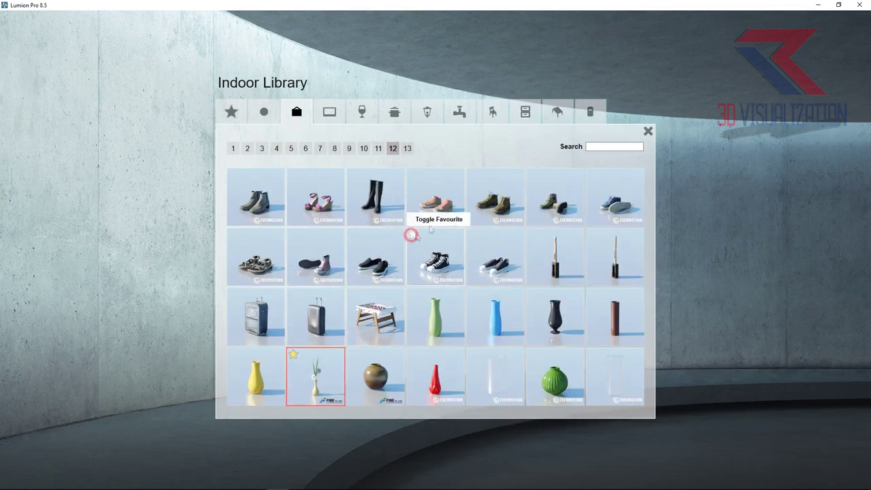
# Place black sneakers, brown boots and another pair of shoes on the floor by the cabinet.
pyautogui.click(436, 255)
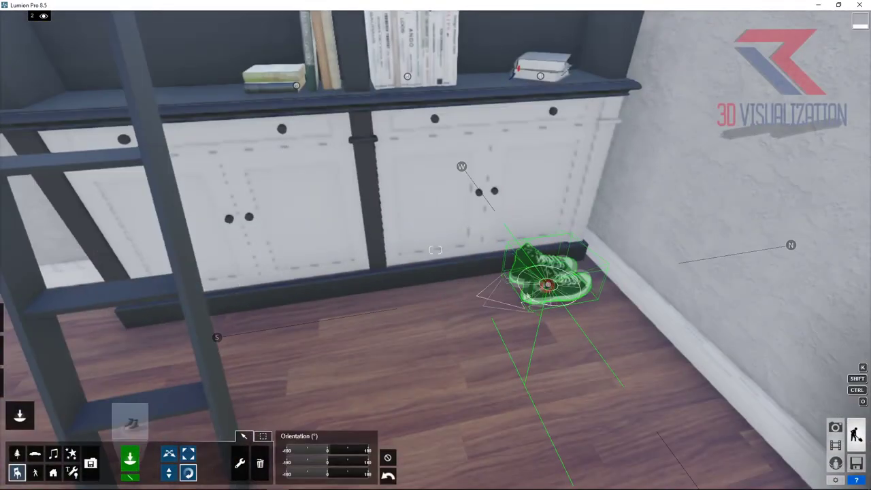
pyautogui.moveTo(545, 282); pyautogui.dragTo(555, 186)
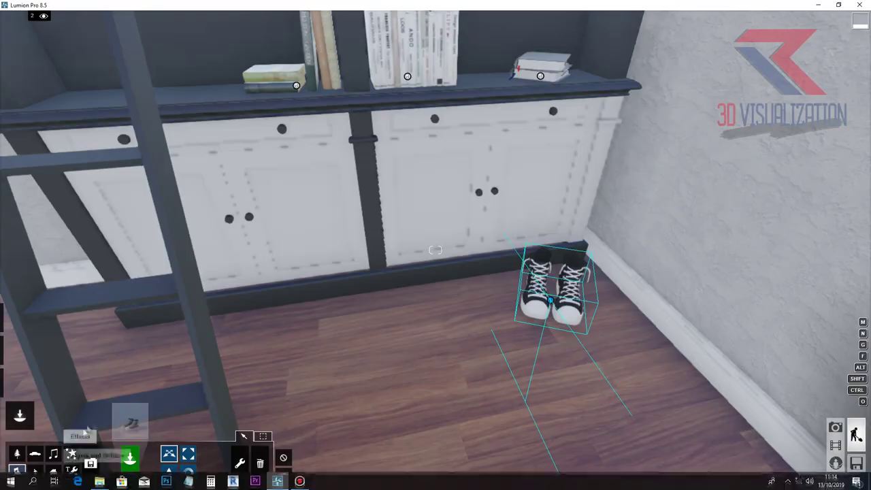
pyautogui.click(131, 423)
pyautogui.click(534, 209)
pyautogui.click(370, 317)
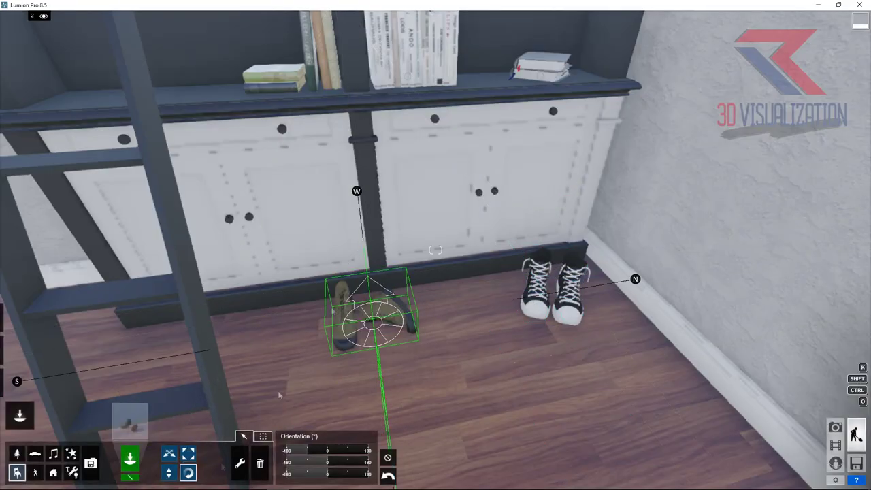
pyautogui.click(131, 422)
pyautogui.click(511, 244)
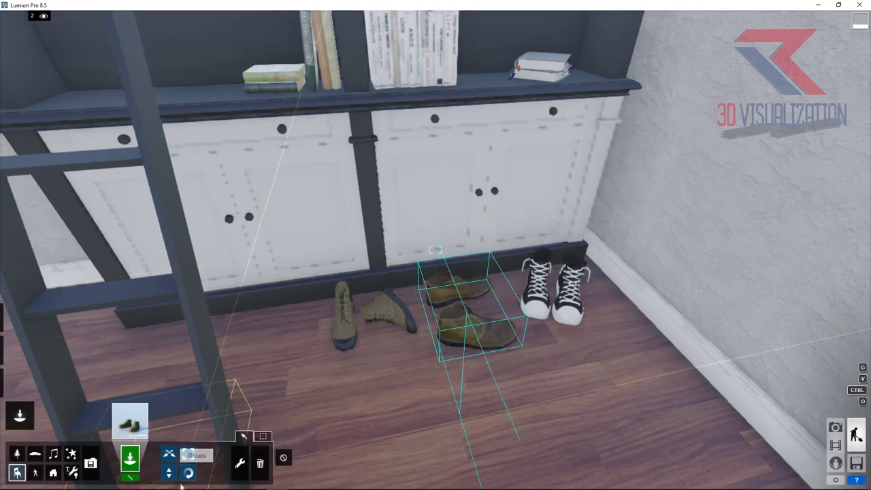
pyautogui.click(169, 453)
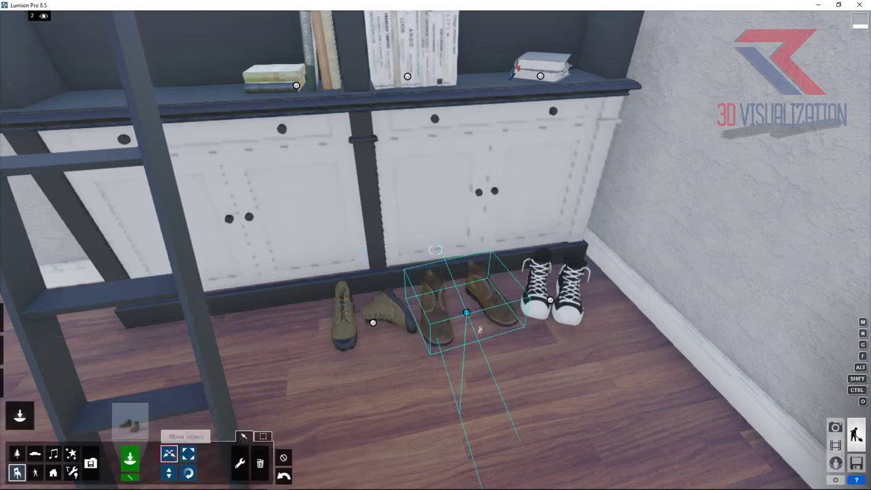
# Browse back to the library page with glasses and hats.
pyautogui.click(130, 432)
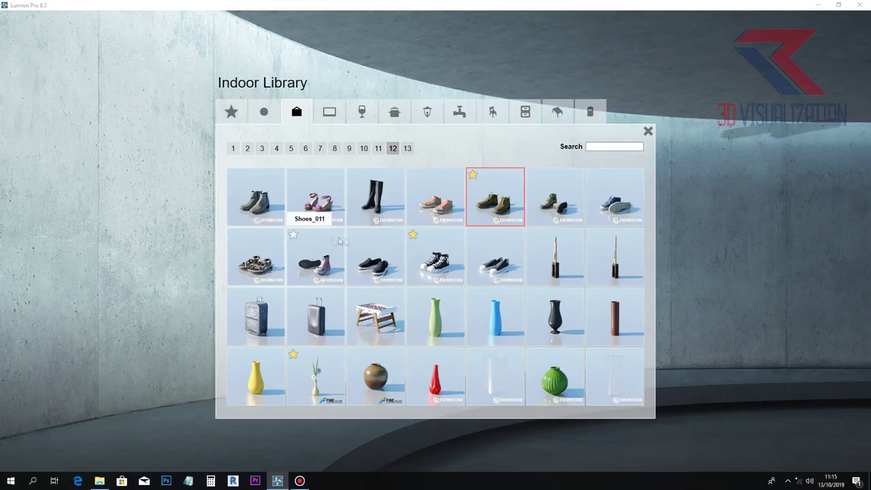
pyautogui.click(378, 149)
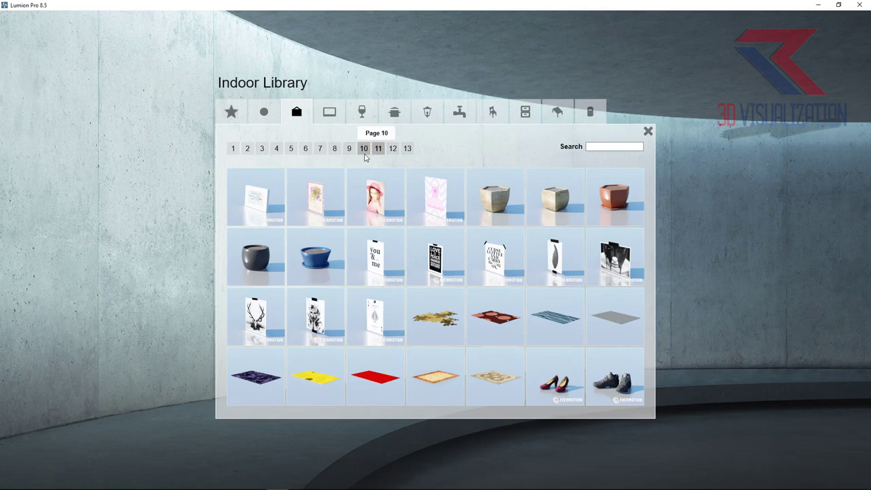
pyautogui.click(364, 153)
pyautogui.click(349, 152)
# Set reading glasses on the dresser and add an enlarged model airplane beside them.
pyautogui.click(474, 261)
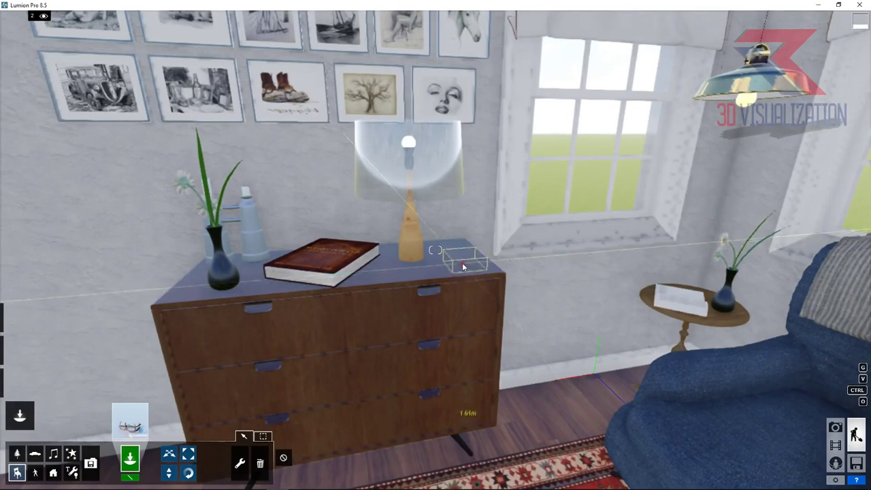
pyautogui.click(463, 267)
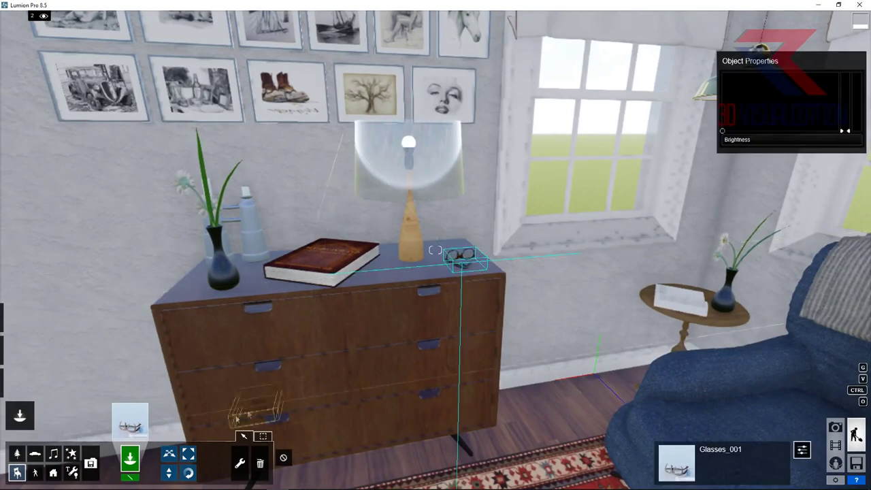
pyautogui.click(130, 425)
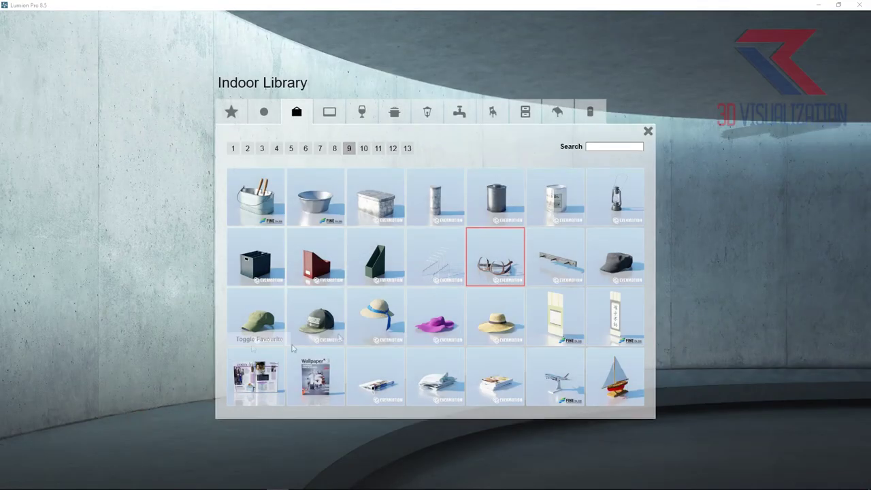
pyautogui.click(537, 378)
pyautogui.click(383, 272)
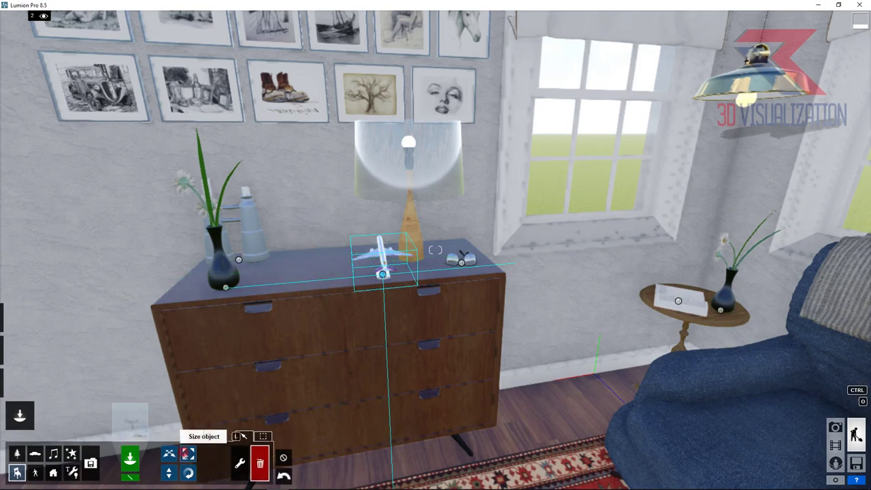
pyautogui.click(187, 453)
pyautogui.moveTo(383, 273); pyautogui.dragTo(387, 261)
pyautogui.moveTo(387, 261); pyautogui.dragTo(288, 252, button='right')
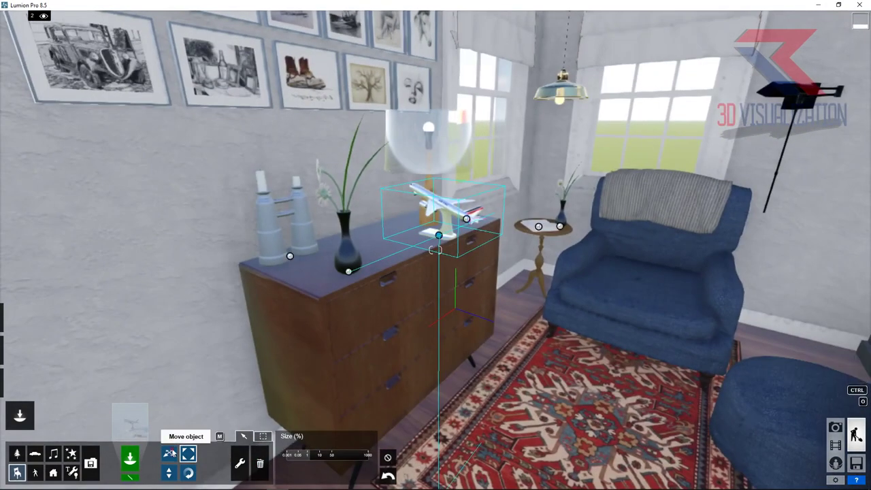
pyautogui.click(169, 453)
pyautogui.click(188, 473)
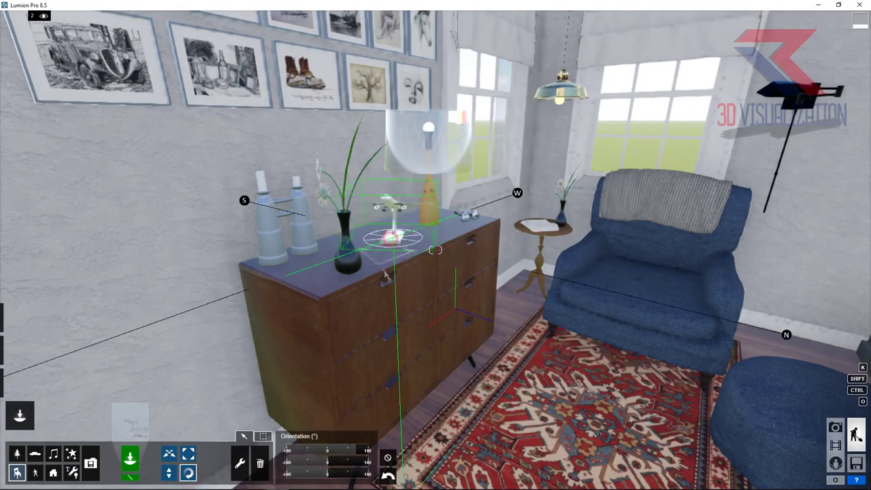
# Browse to page 2 of the beds and sports category and pick PencilHolder_003.
pyautogui.click(130, 421)
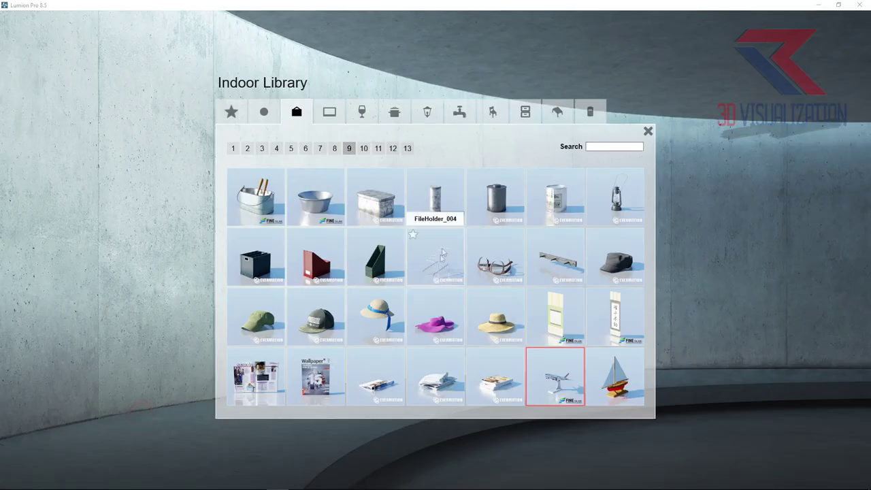
pyautogui.click(334, 148)
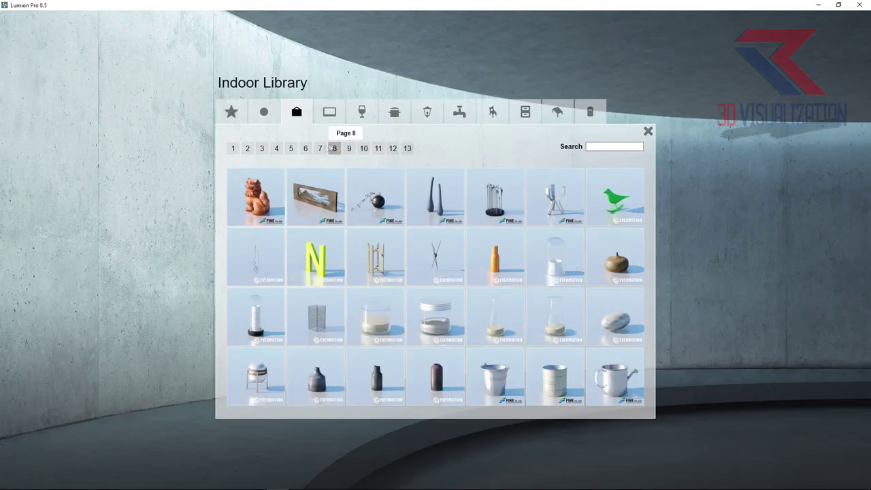
pyautogui.click(320, 147)
pyautogui.click(305, 148)
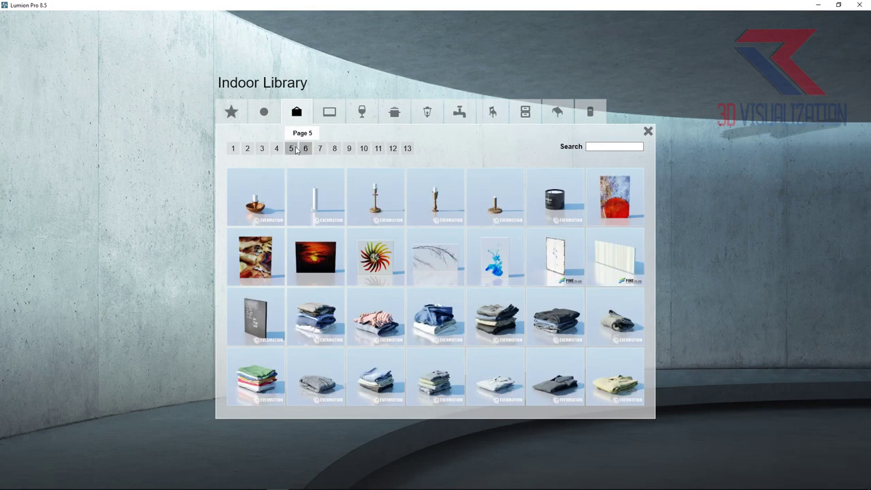
pyautogui.click(293, 149)
pyautogui.click(277, 148)
pyautogui.click(233, 148)
pyautogui.click(231, 112)
pyautogui.click(264, 111)
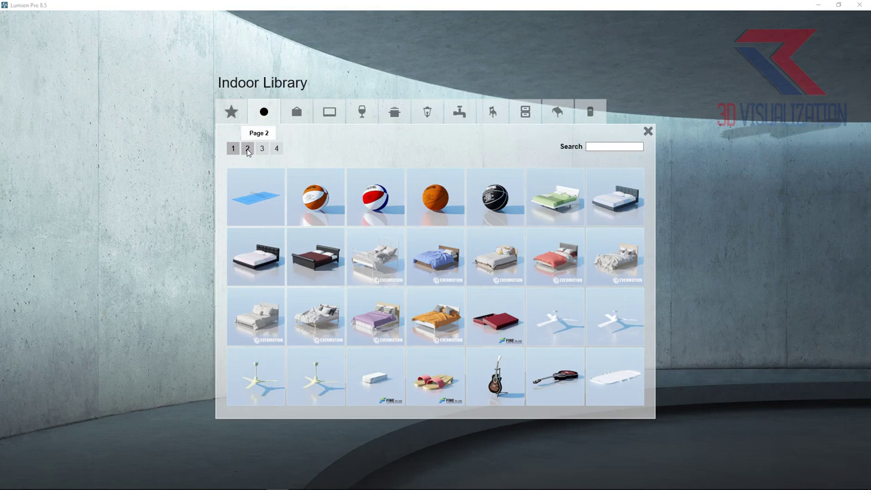
pyautogui.click(248, 149)
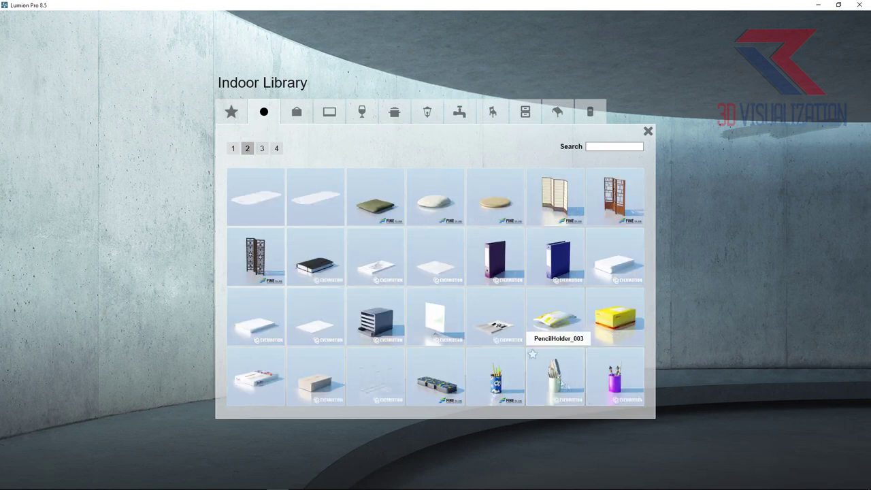
pyautogui.click(557, 381)
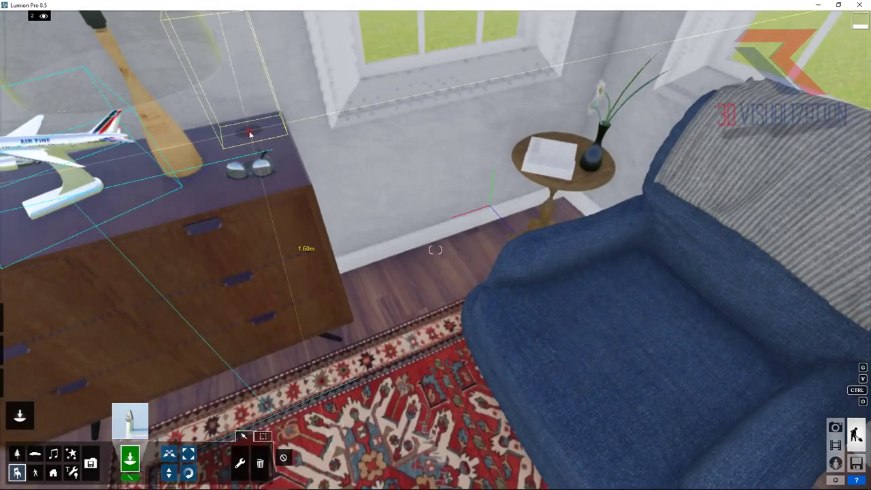
# Place two pencil holders, including the blue one, on the dresser top.
pyautogui.click(252, 136)
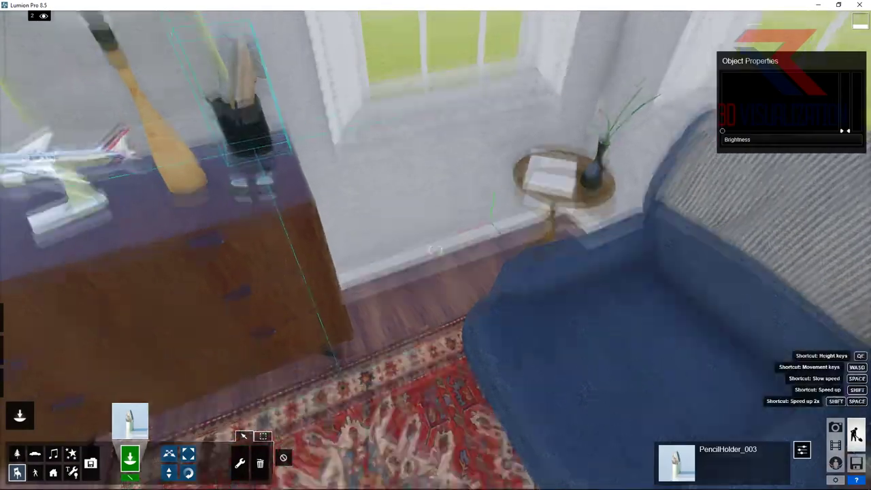
pyautogui.click(130, 418)
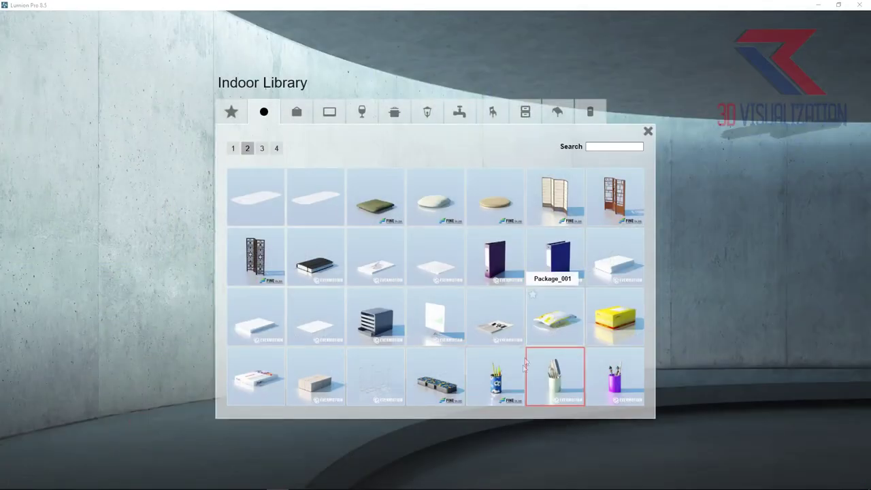
pyautogui.click(535, 393)
pyautogui.click(282, 251)
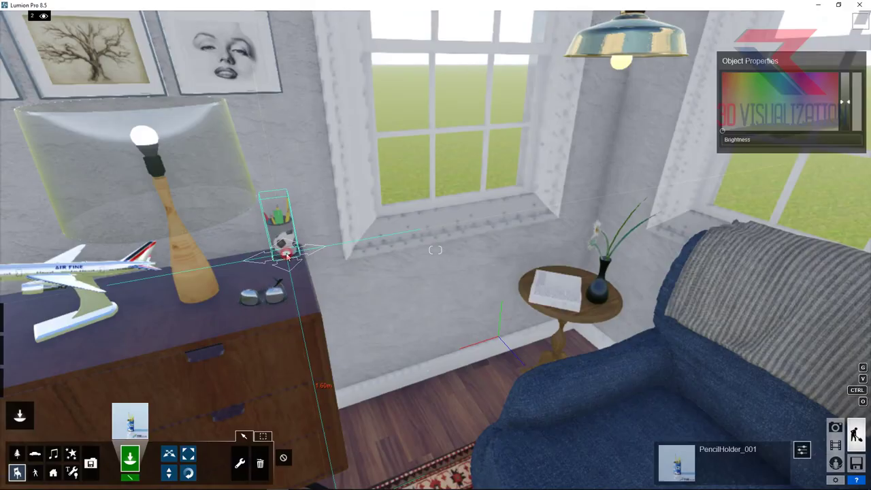
# Add the pencil holder with scissors from page 3 and slide it 0.2 m beside the others.
pyautogui.click(130, 419)
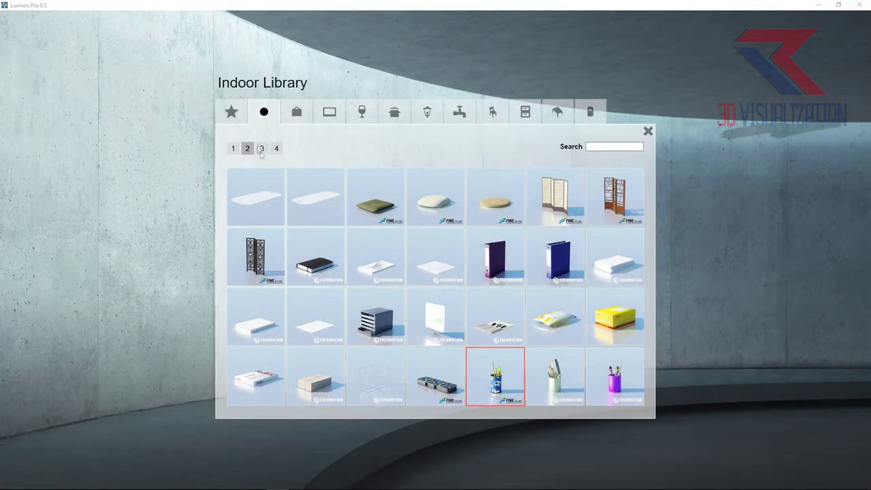
pyautogui.click(262, 149)
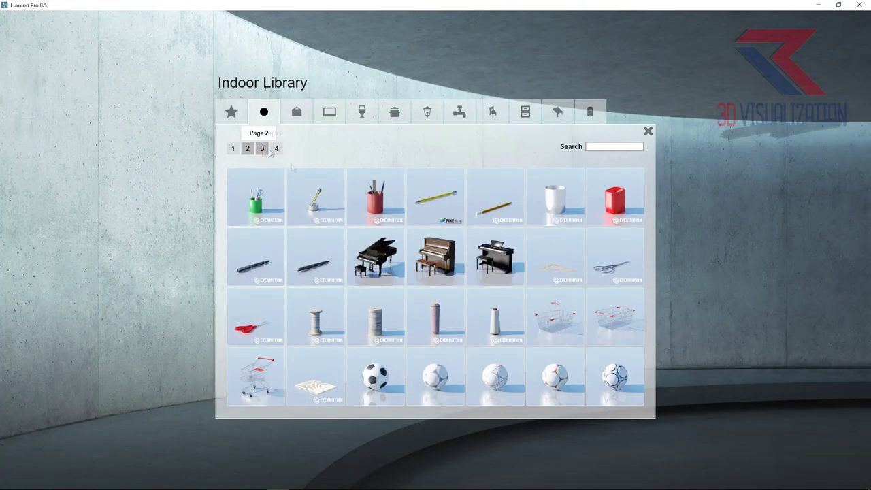
pyautogui.click(277, 195)
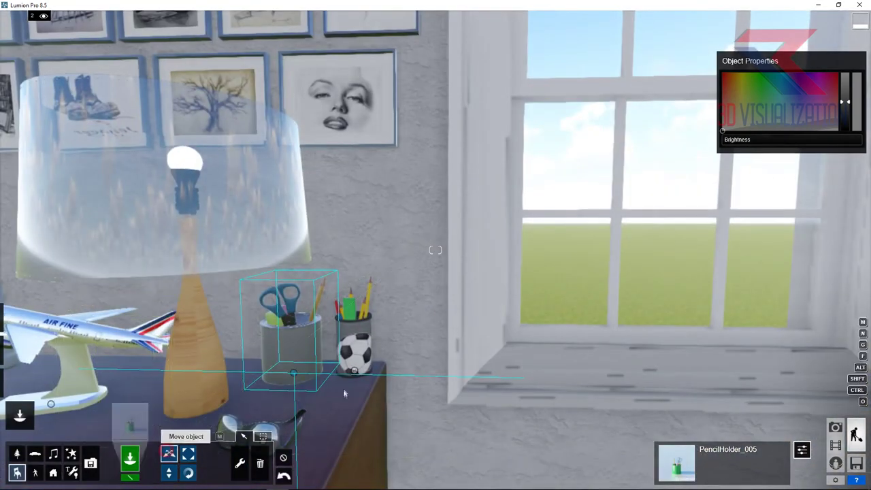
pyautogui.click(169, 454)
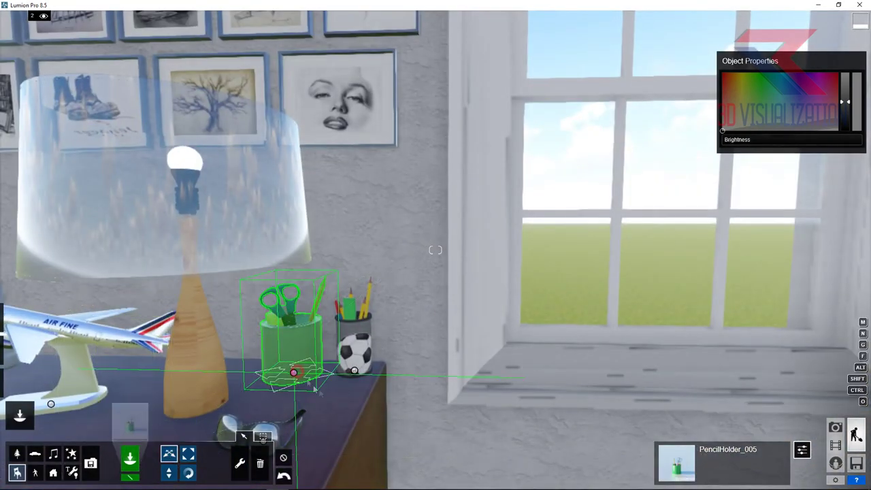
pyautogui.moveTo(293, 391); pyautogui.dragTo(331, 406)
pyautogui.moveTo(331, 406); pyautogui.dragTo(202, 443, button='right')
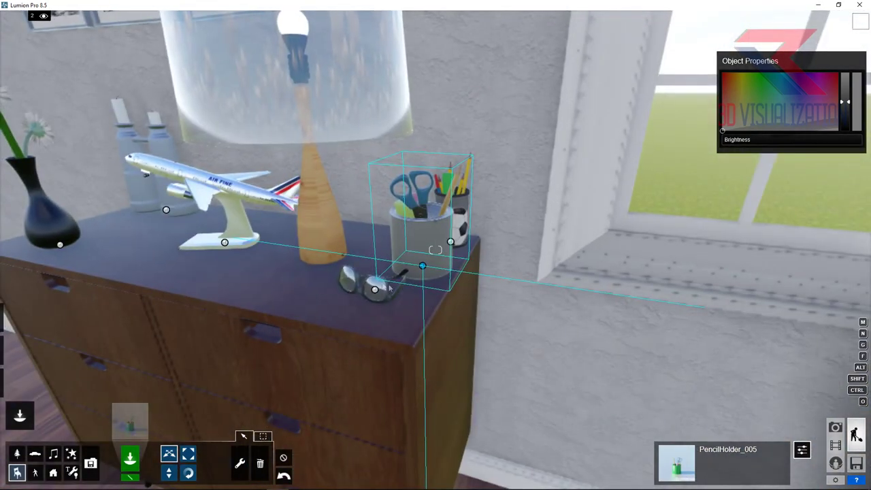
# Select Toy_001 from page 4 of the Indoor Library as the next object.
pyautogui.click(130, 422)
pyautogui.click(277, 148)
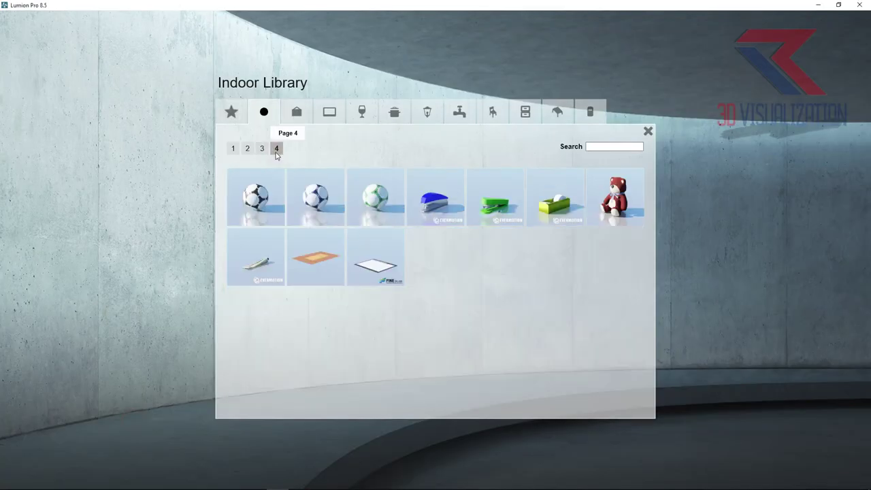
pyautogui.click(597, 205)
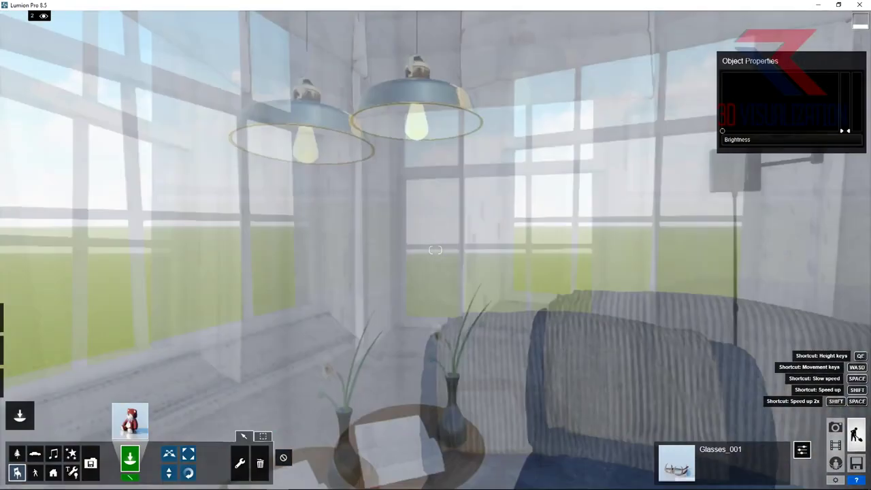
pyautogui.moveTo(842, 448)
pyautogui.mouseDown(button='right')
pyautogui.moveTo(384, 403)
pyautogui.moveTo(336, 262)
pyautogui.mouseUp(button='right')
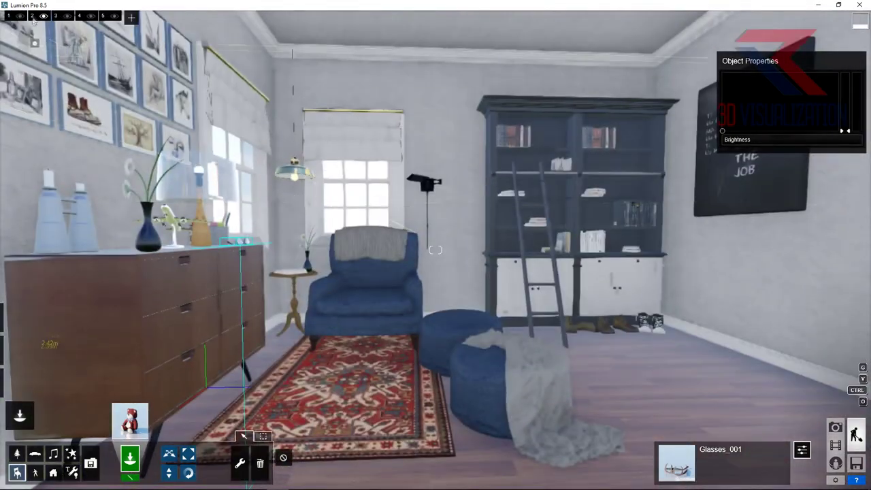
# Assign a new library material to the rug's Material8 and confirm the change.
pyautogui.click(20, 383)
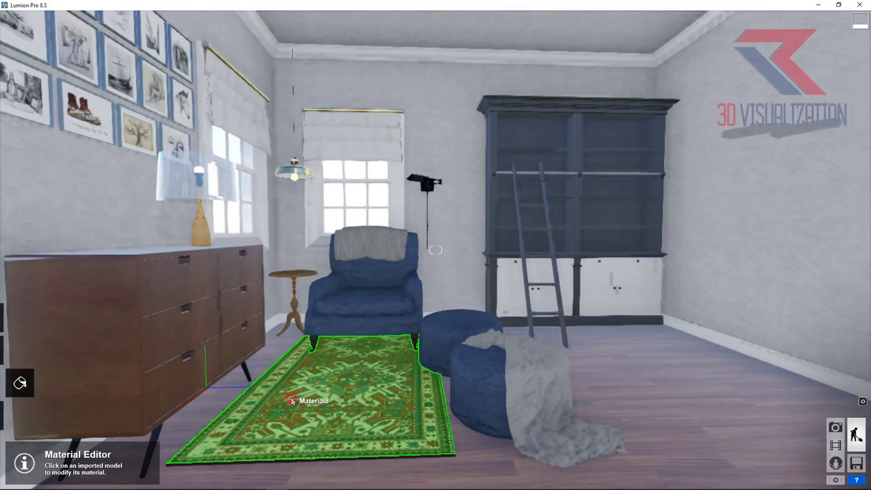
pyautogui.click(277, 402)
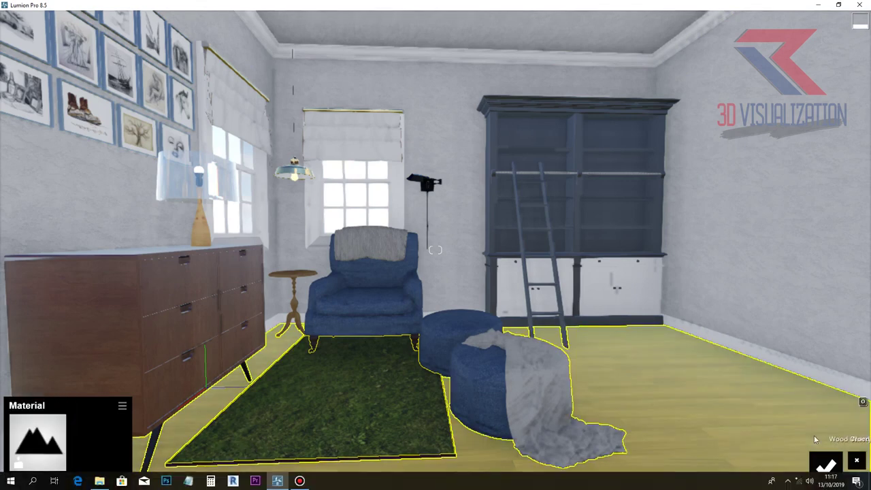
pyautogui.click(826, 468)
pyautogui.click(20, 352)
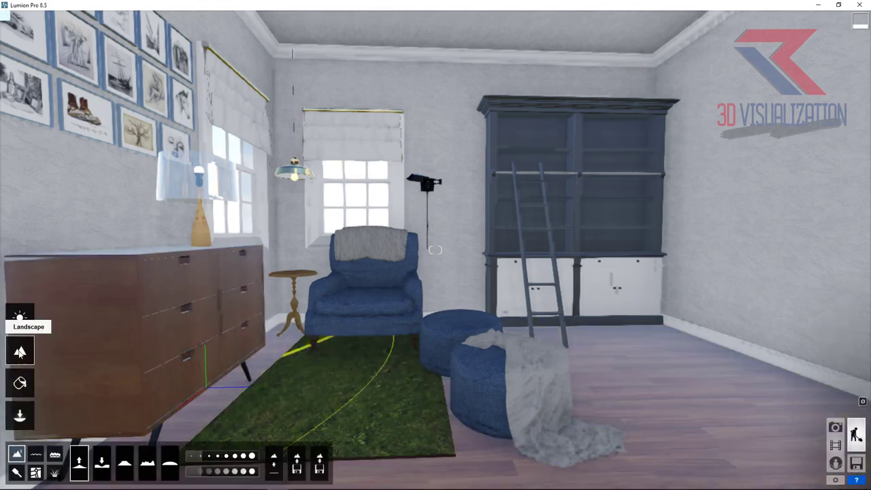
# Load CarpetTwistNatural001 COL_3K as custom landscape diffuse texture and BUMP_3K as its normal map.
pyautogui.click(15, 473)
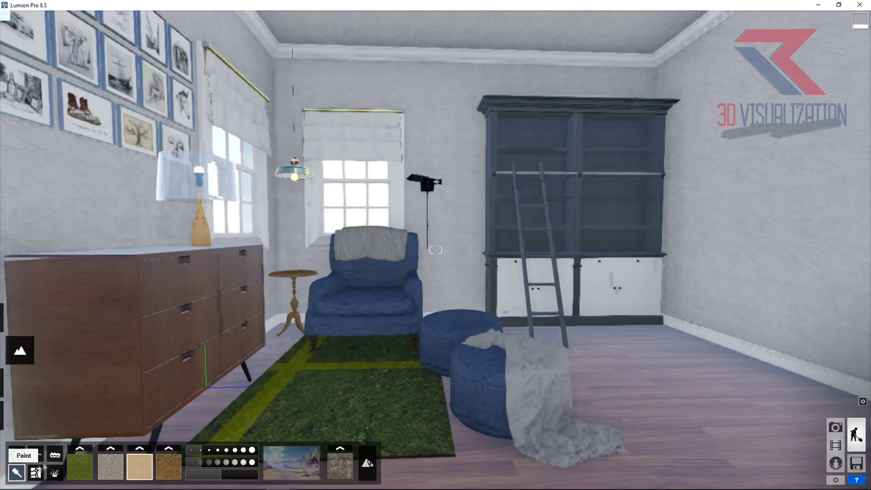
pyautogui.click(86, 470)
pyautogui.click(176, 162)
pyautogui.click(211, 109)
pyautogui.doubleClick(232, 149)
pyautogui.doubleClick(234, 149)
pyautogui.doubleClick(233, 160)
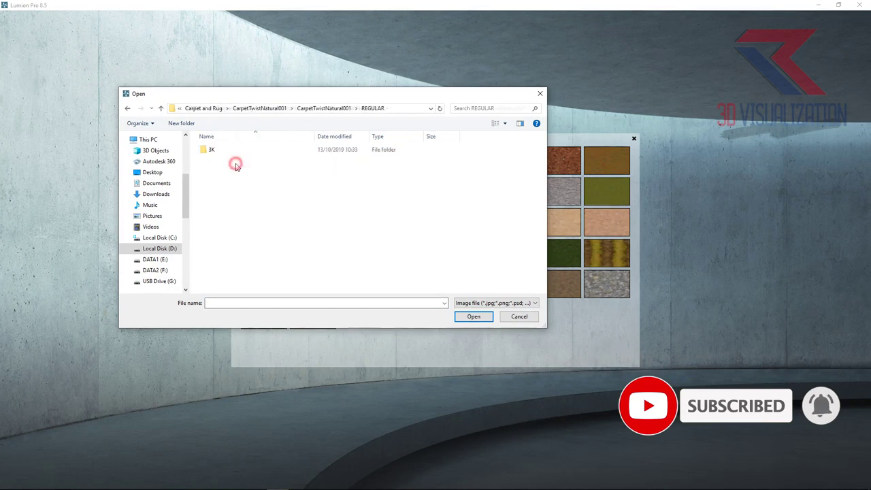
pyautogui.doubleClick(221, 148)
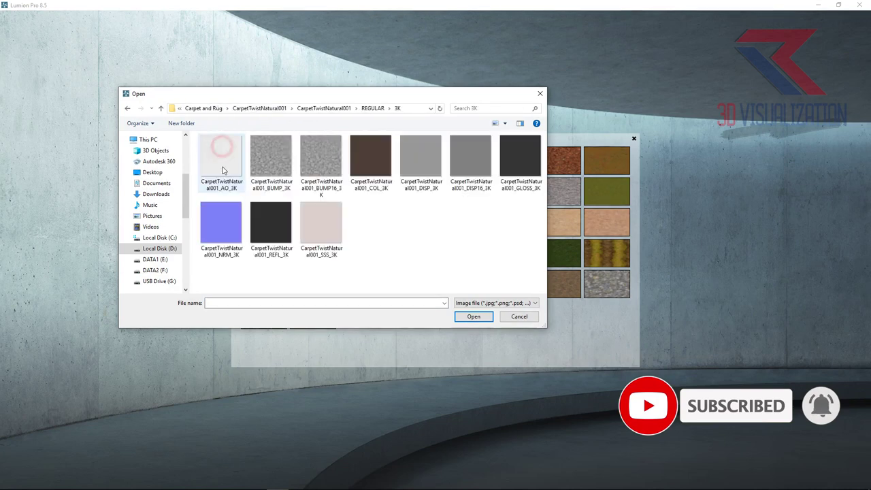
pyautogui.doubleClick(371, 156)
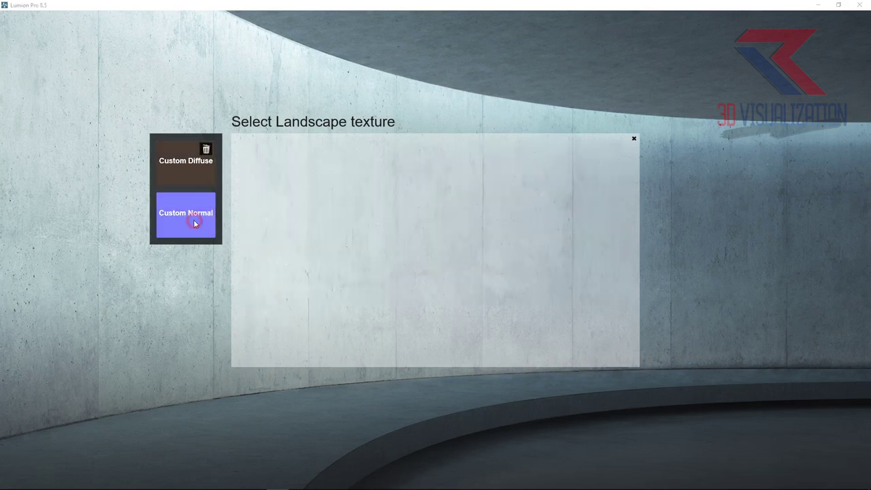
pyautogui.click(194, 221)
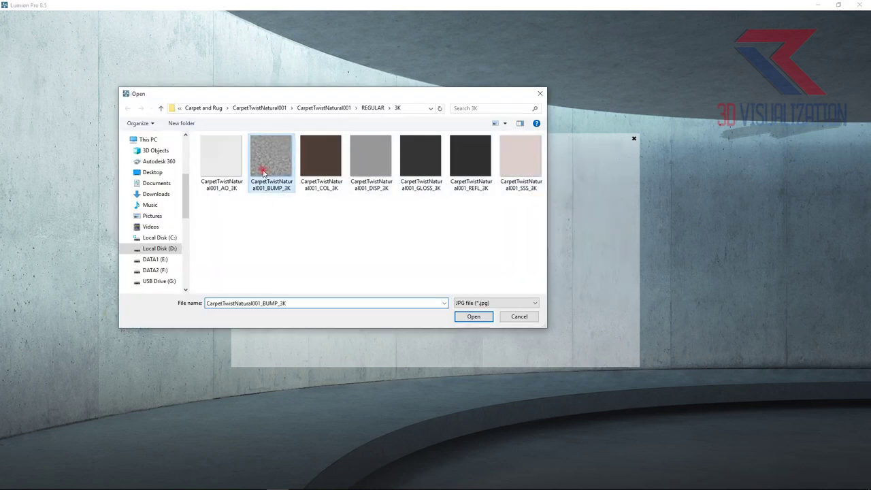
pyautogui.doubleClick(264, 172)
pyautogui.click(634, 140)
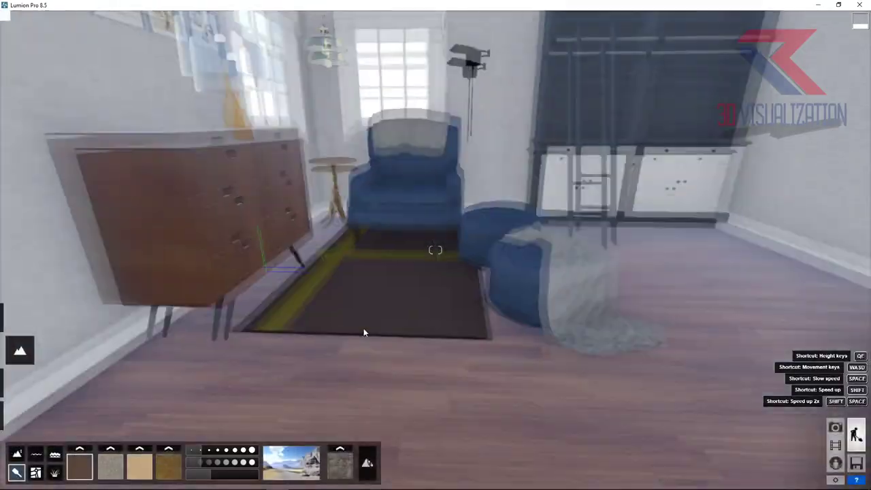
# Turn on grass and tune its height and size to give the rug a shaggy pile.
pyautogui.click(56, 471)
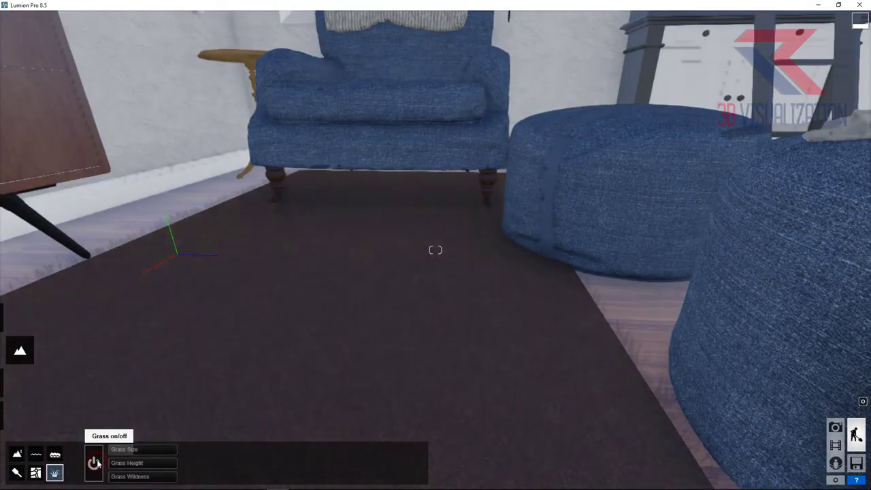
pyautogui.click(93, 463)
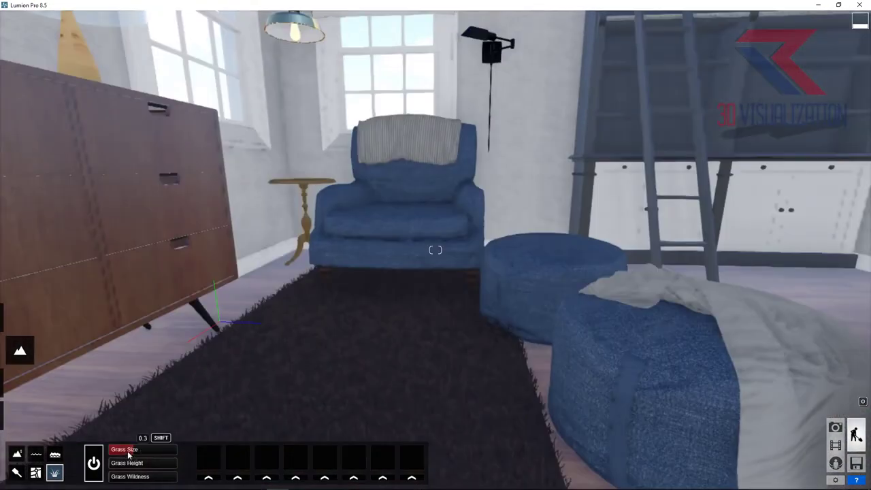
pyautogui.click(134, 463)
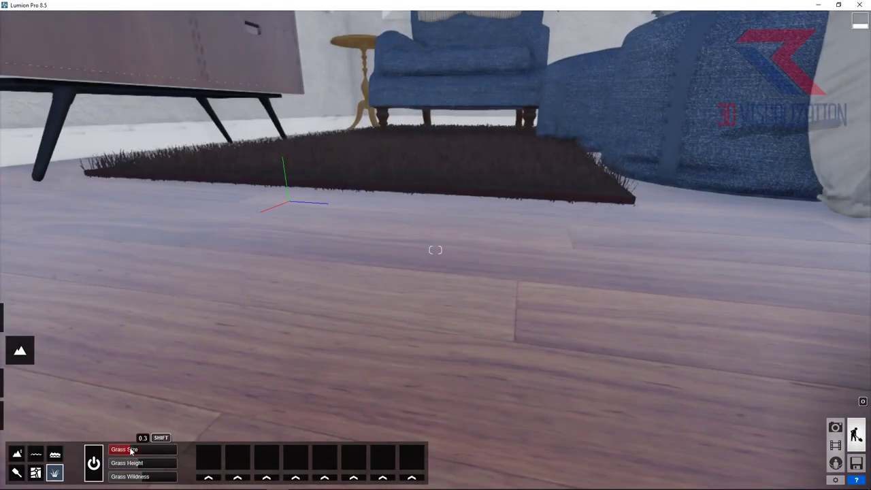
pyautogui.moveTo(126, 449); pyautogui.dragTo(131, 449)
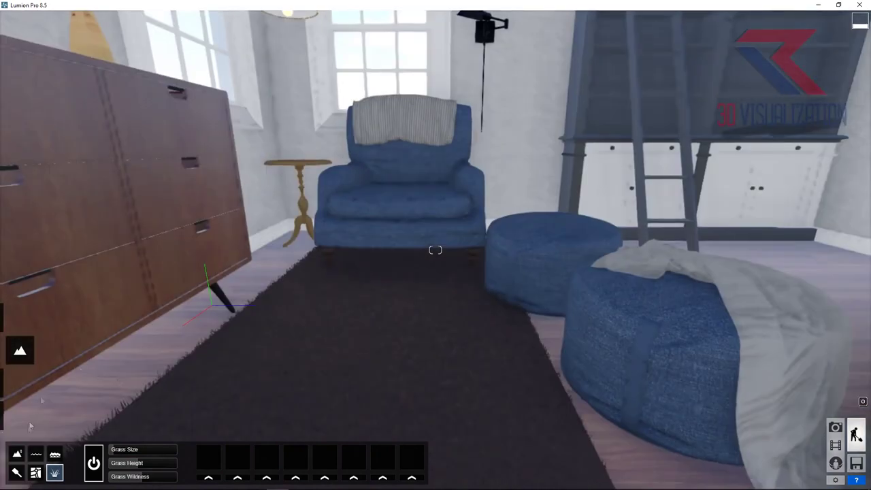
pyautogui.click(20, 418)
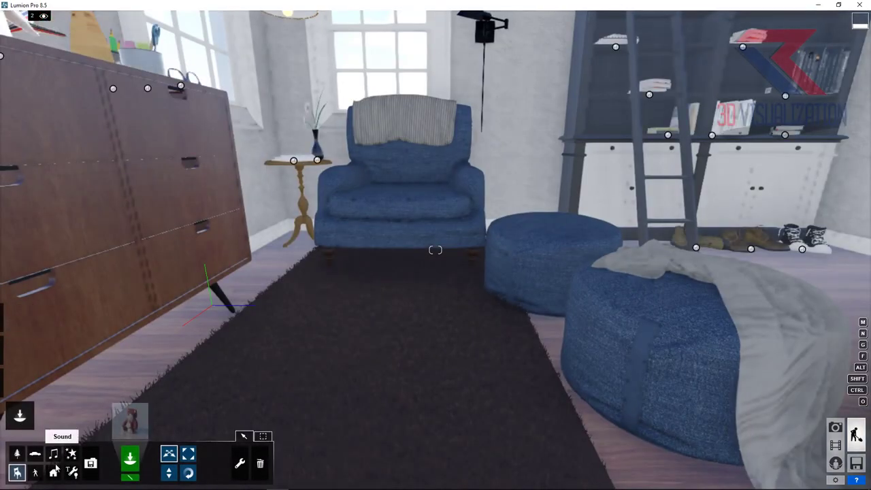
# Place the soccer ball from page 2 of the Indoor Library beside the wooden cabinet.
pyautogui.click(132, 421)
pyautogui.click(247, 150)
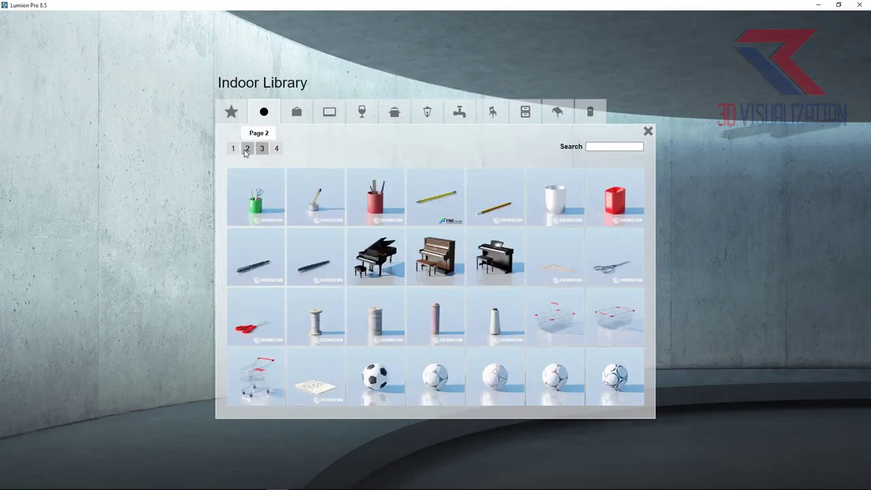
pyautogui.click(383, 395)
pyautogui.click(435, 289)
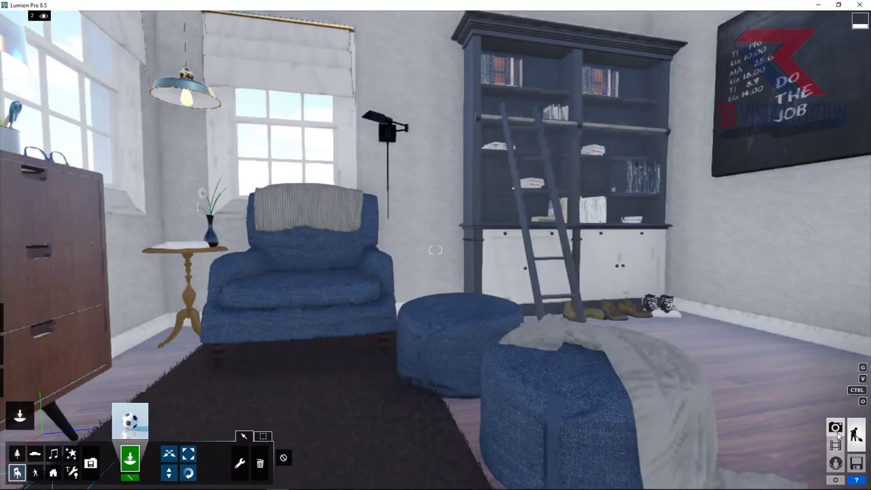
pyautogui.click(837, 431)
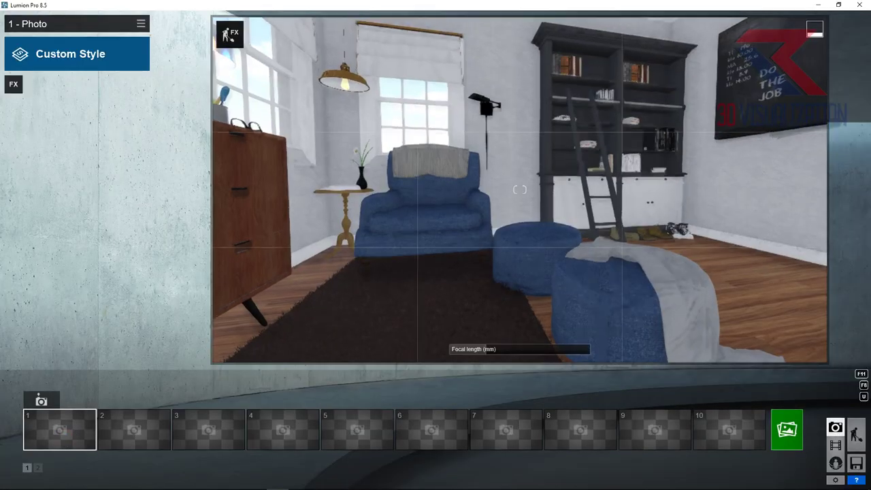
# Frame a low, wide, level view of the reading room with a slightly longer focal length.
pyautogui.scroll(-10, 371, 272)
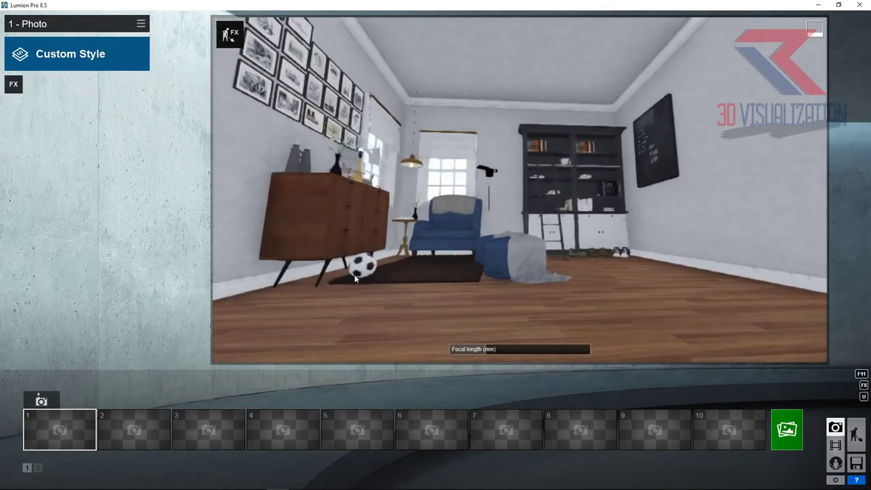
pyautogui.moveTo(362, 275); pyautogui.dragTo(342, 343, button='right')
pyautogui.moveTo(488, 352); pyautogui.dragTo(510, 346)
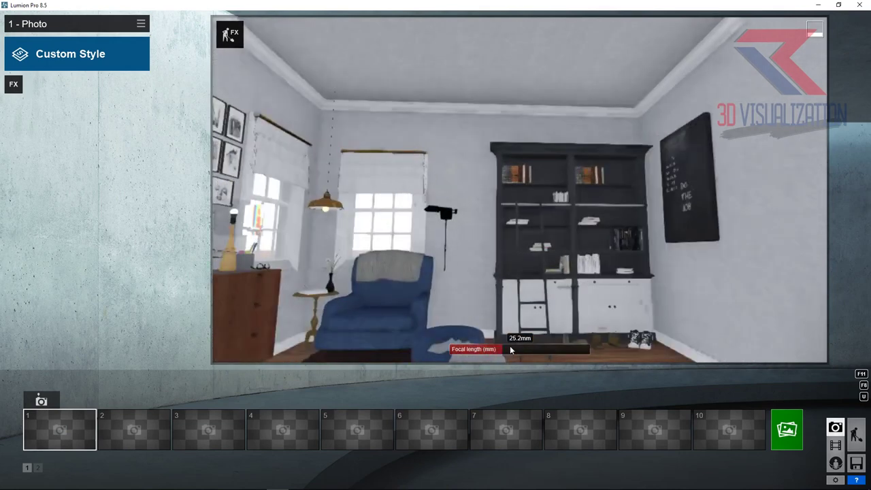
pyautogui.press('q')
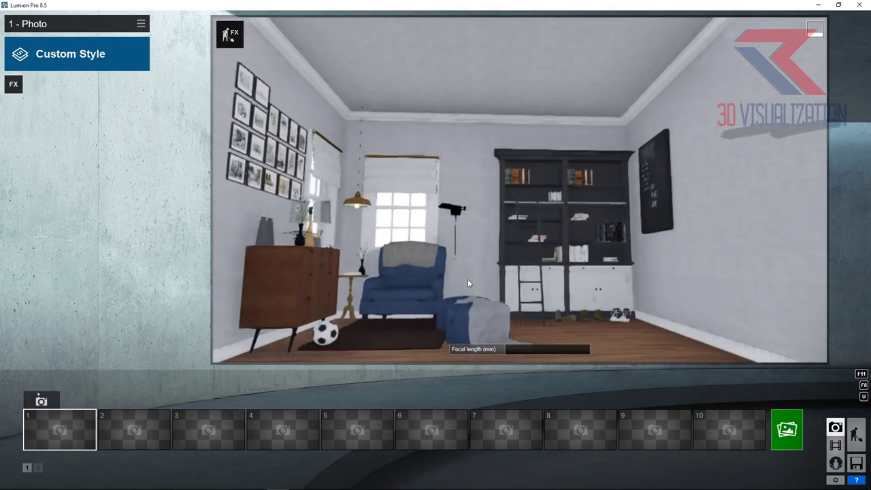
pyautogui.press('w')
pyautogui.press('s')
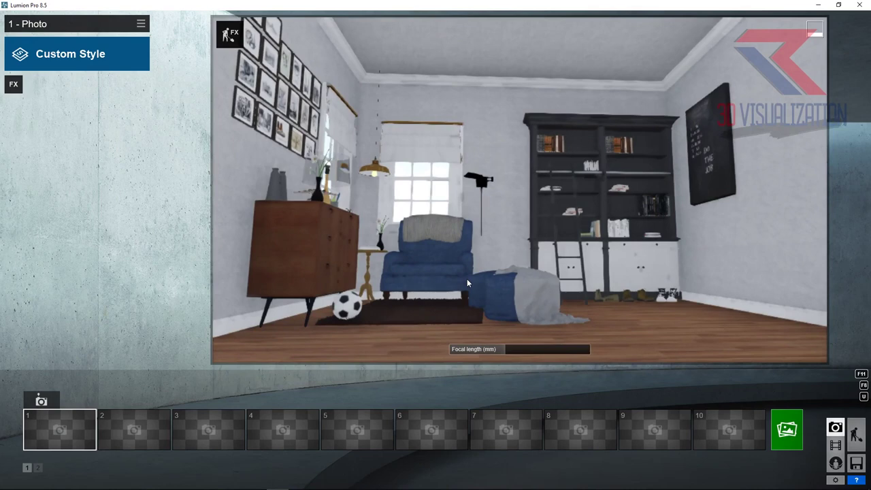
pyautogui.press('q')
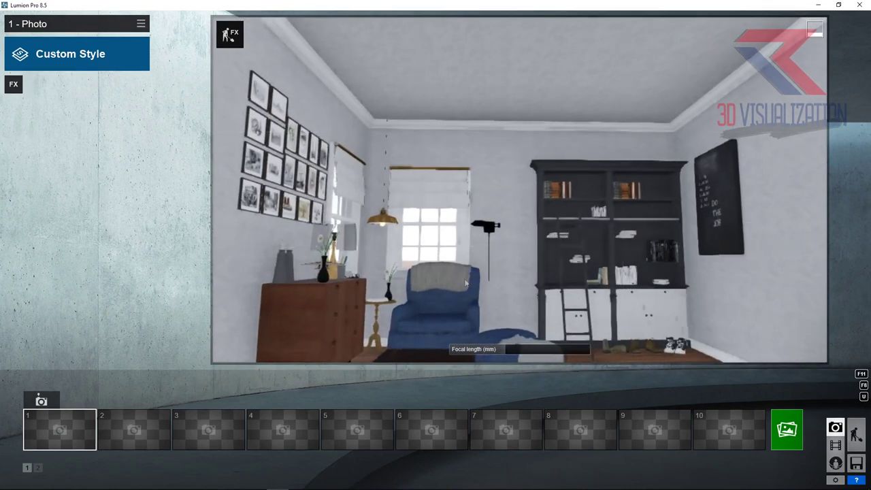
pyautogui.press('e')
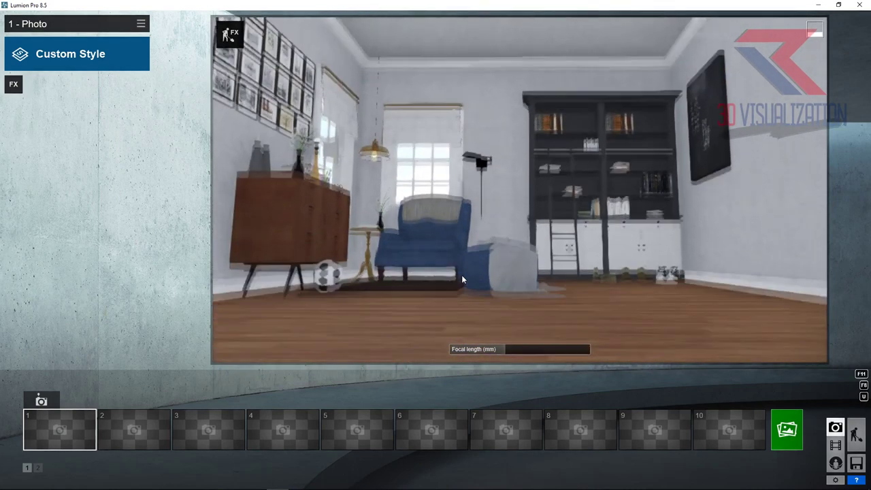
pyautogui.press('w')
pyautogui.press('e')
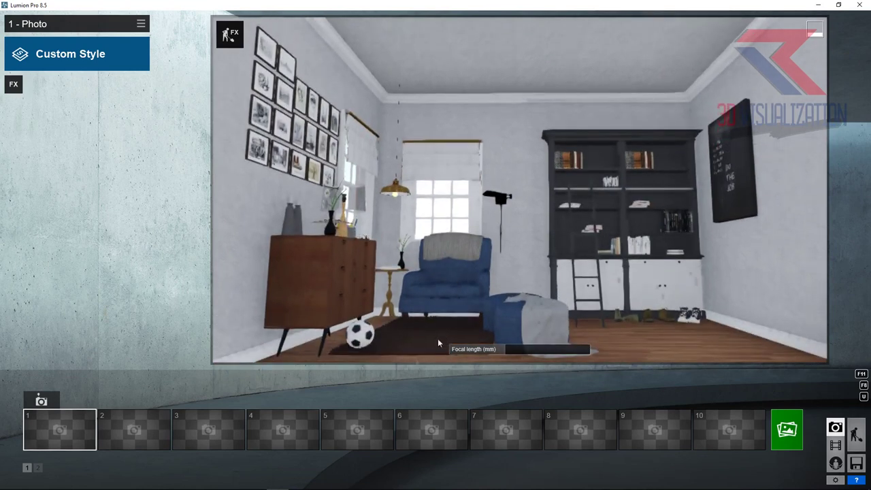
# Store the view as photo 1 and add a Sun effect.
pyautogui.click(59, 398)
pyautogui.click(14, 84)
pyautogui.click(14, 136)
pyautogui.click(307, 148)
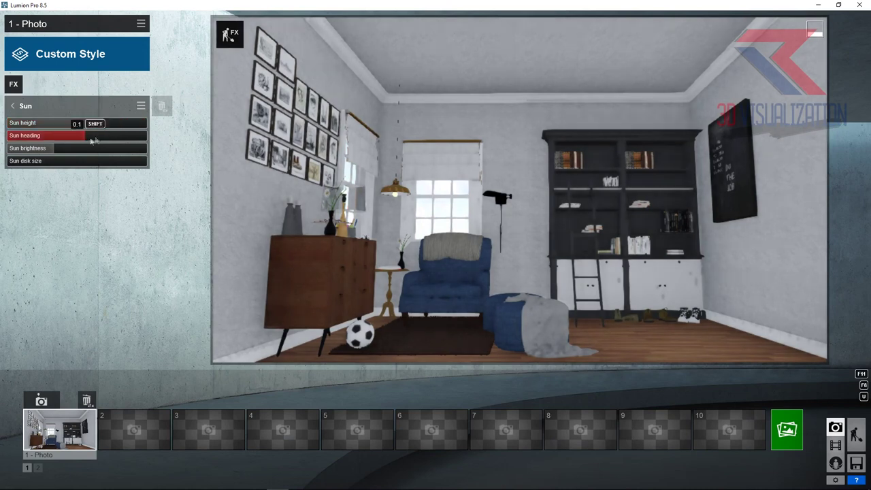
# Adjust the Sun heading and height so light falls across the chair and rug.
pyautogui.moveTo(66, 141); pyautogui.dragTo(46, 142)
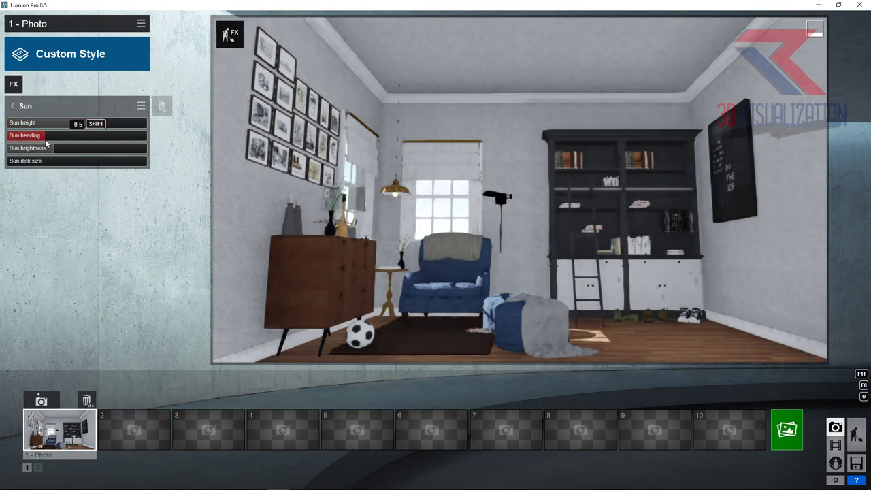
pyautogui.moveTo(97, 125); pyautogui.dragTo(128, 123)
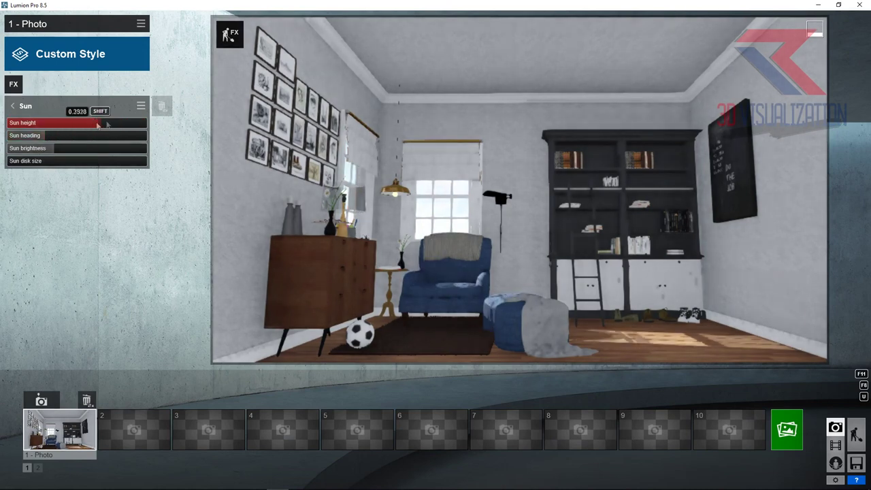
pyautogui.moveTo(49, 140); pyautogui.dragTo(58, 140)
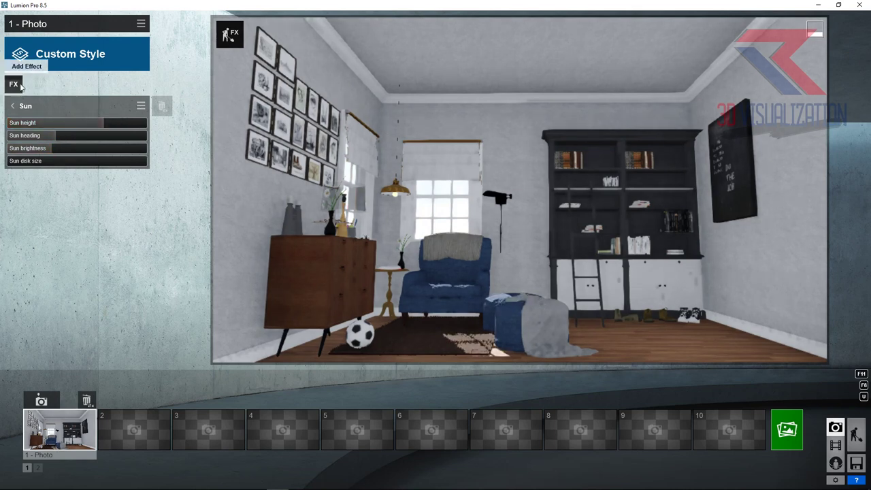
# Add a Shadow effect with Soft Shadows turned on.
pyautogui.click(21, 85)
pyautogui.click(409, 156)
pyautogui.click(133, 233)
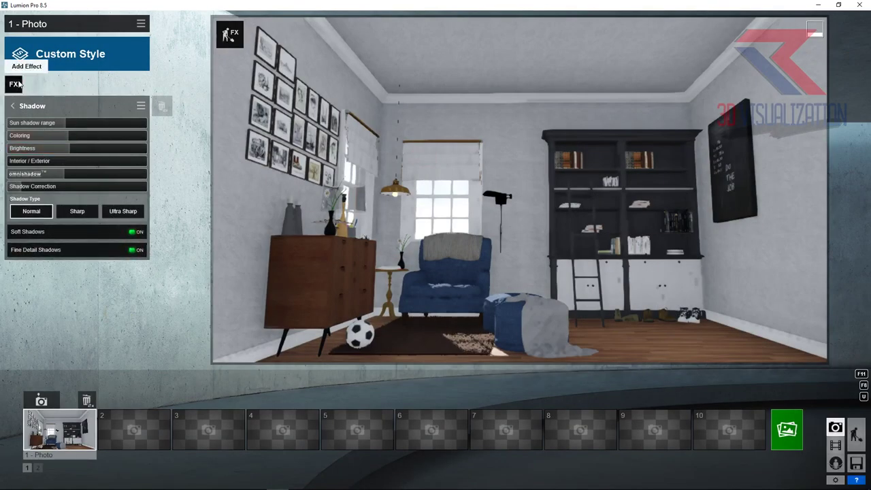
# Add a Reflection effect with reflective planes on the back and left window glass.
pyautogui.click(19, 83)
pyautogui.click(561, 156)
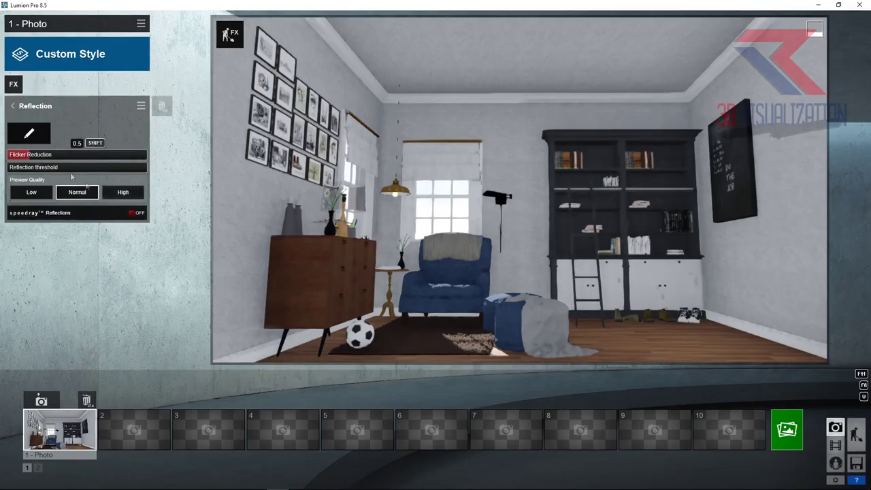
pyautogui.click(44, 136)
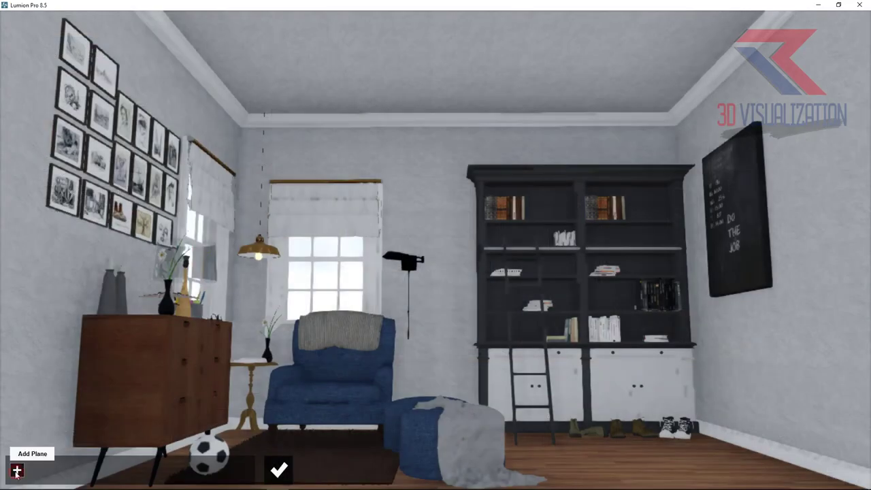
pyautogui.click(16, 471)
pyautogui.click(320, 272)
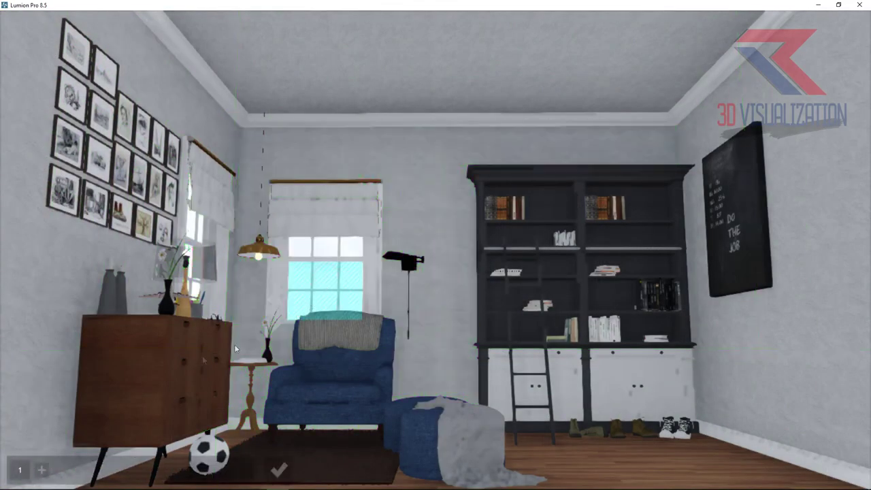
pyautogui.click(41, 469)
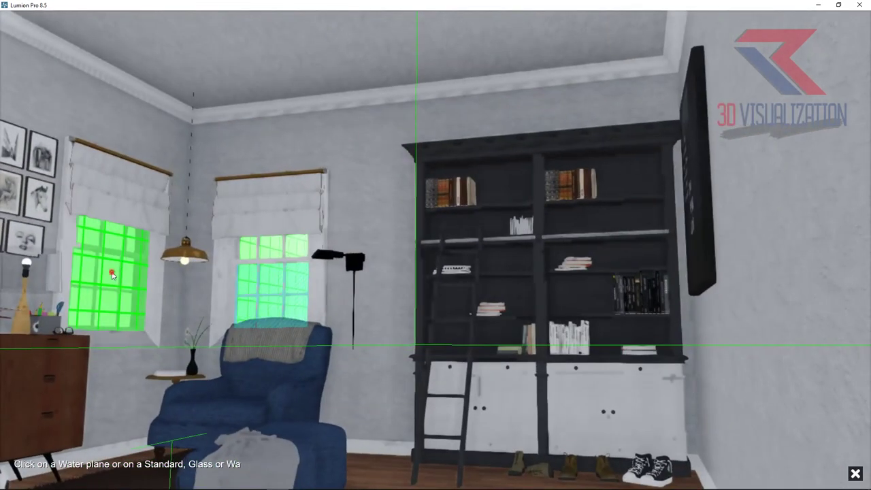
pyautogui.click(110, 272)
pyautogui.click(280, 470)
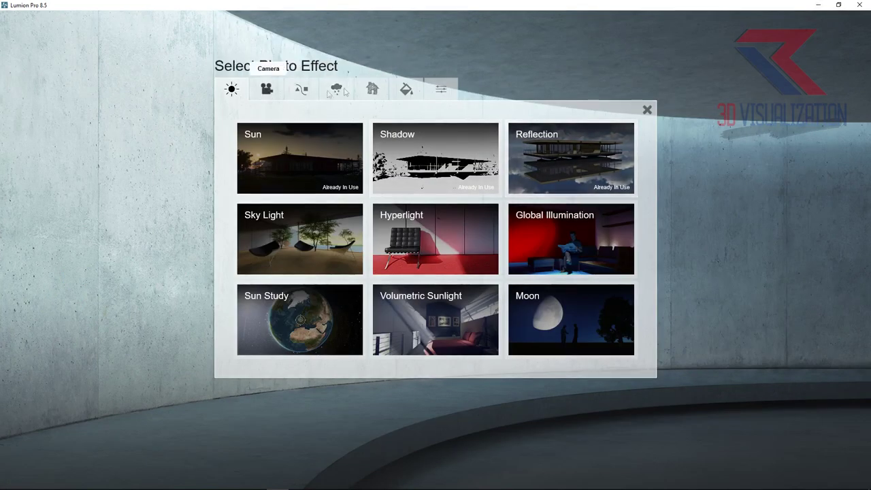
# Add the Sky and Clouds effect and restore the saved photo 1 camera view.
pyautogui.click(345, 91)
pyautogui.click(303, 164)
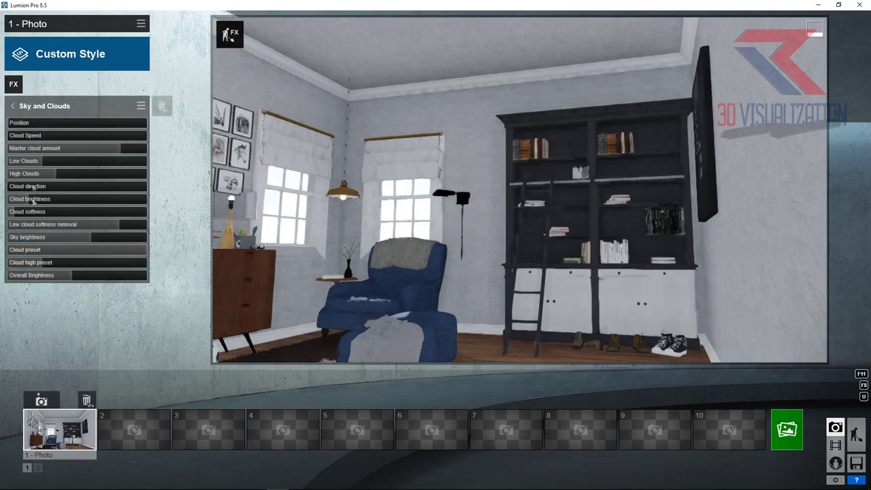
pyautogui.hotkey('shift', '1')
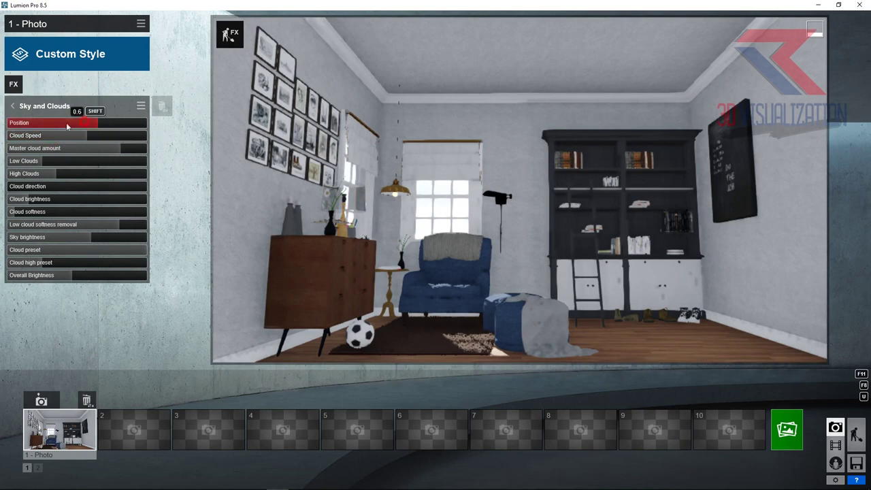
pyautogui.click(15, 84)
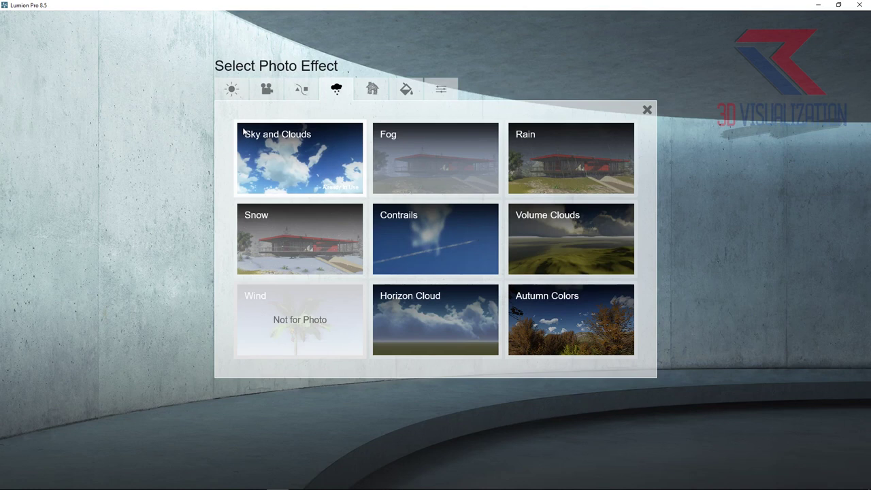
pyautogui.click(266, 88)
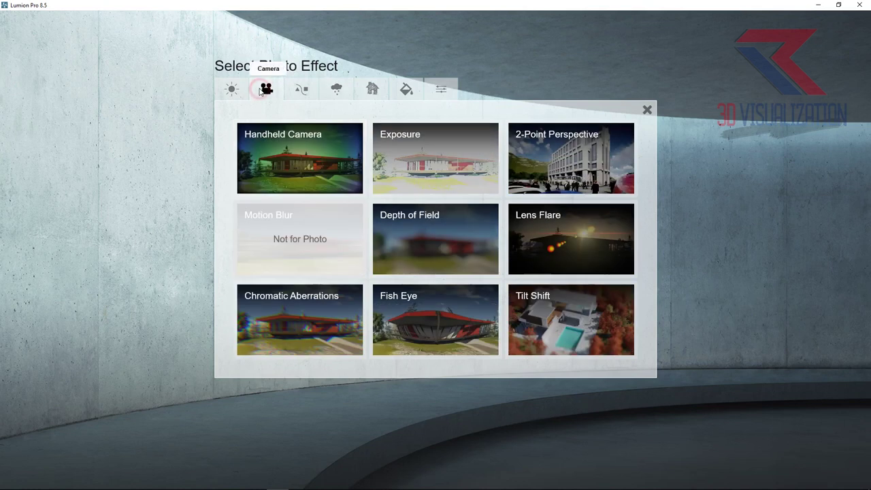
# Apply 2-Point Perspective, lower the camera slightly, and re-store the view as photo 1.
pyautogui.click(571, 158)
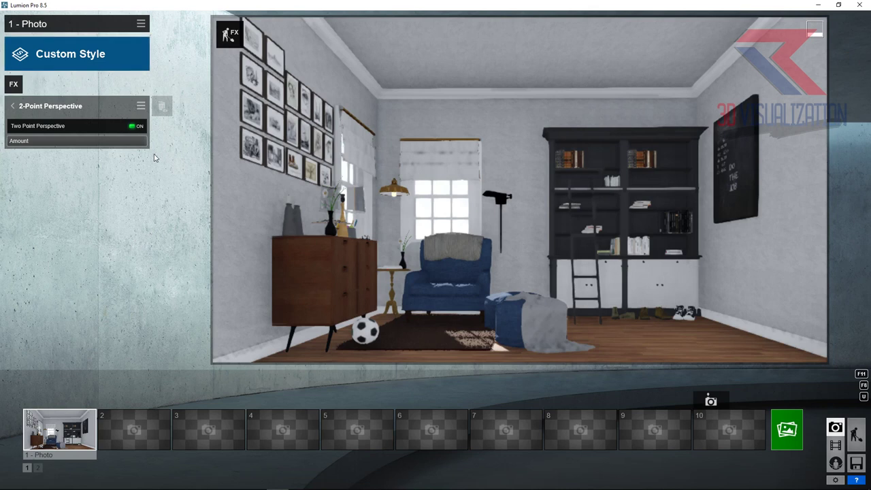
pyautogui.scroll(2, 433, 296)
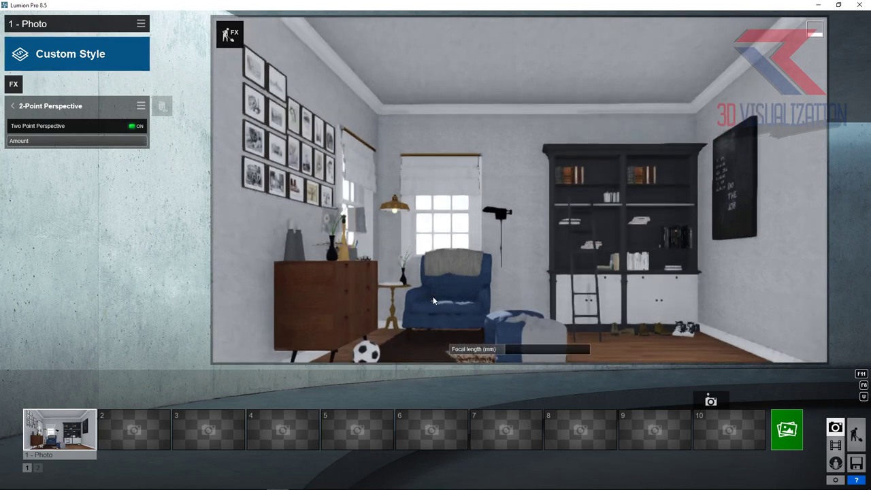
pyautogui.press('e')
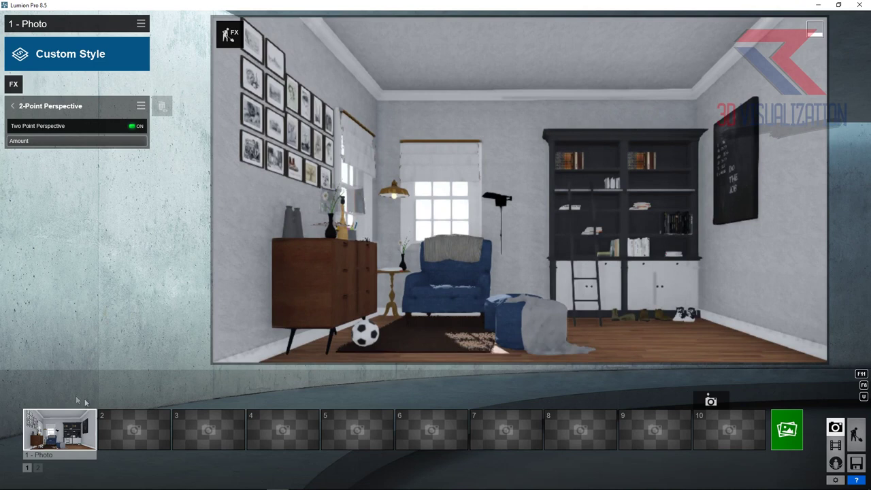
pyautogui.click(41, 400)
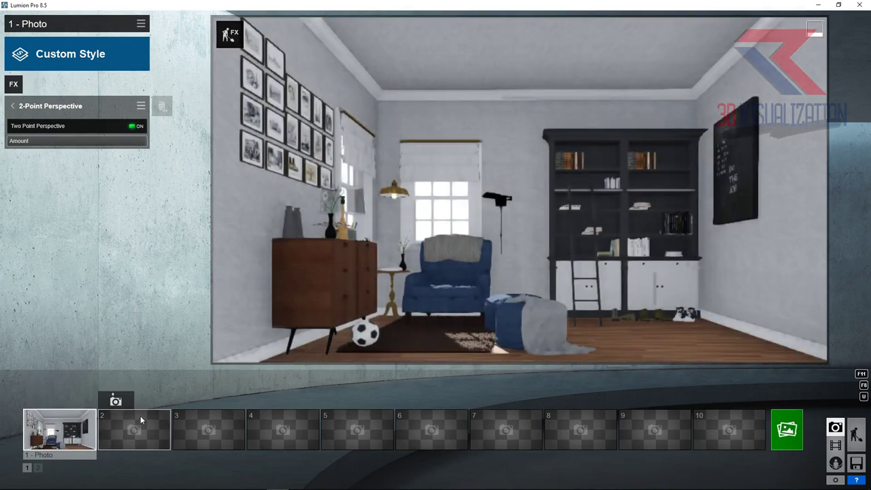
pyautogui.click(66, 55)
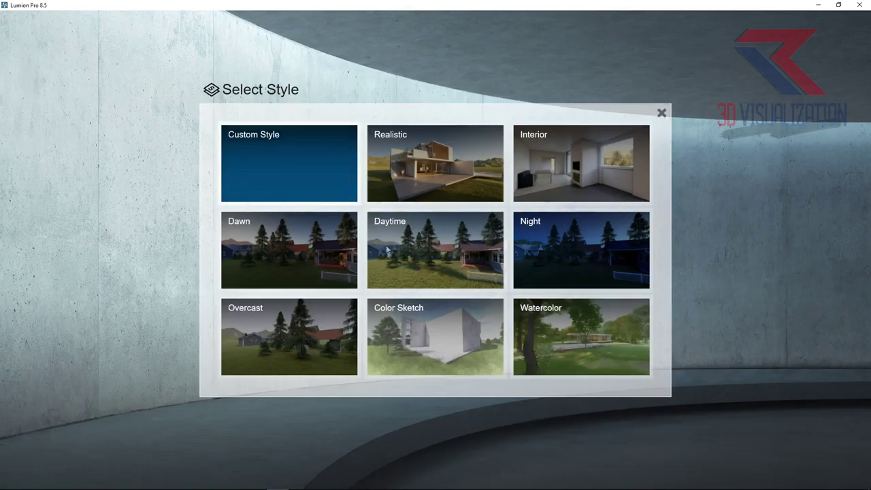
# Apply the Realistic style, make layer 3 active, and browse the area lights in Lights and Utilities.
pyautogui.click(399, 185)
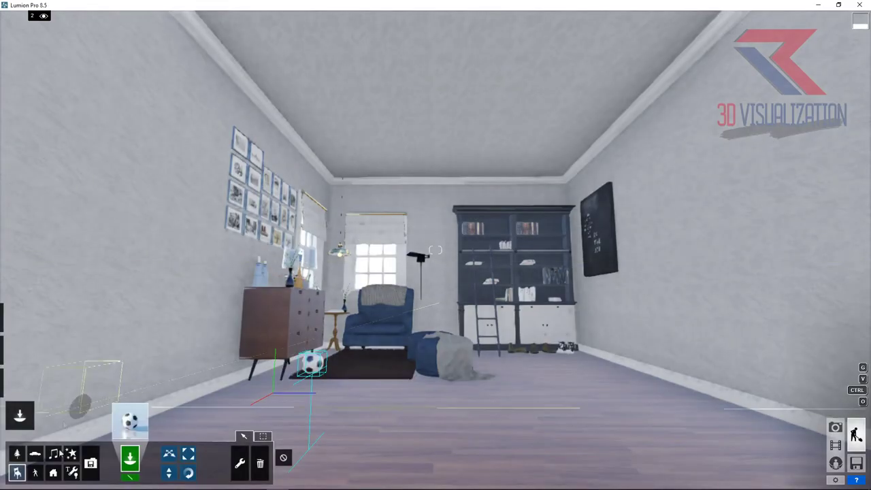
pyautogui.click(59, 14)
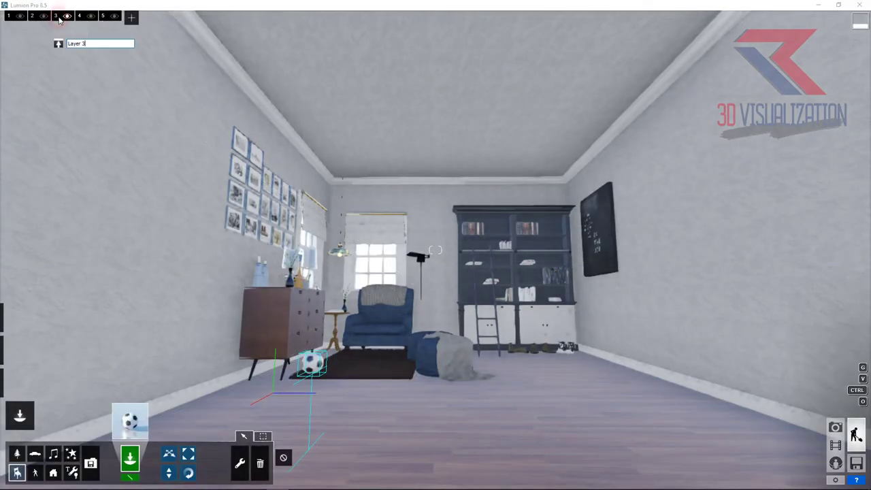
pyautogui.click(73, 472)
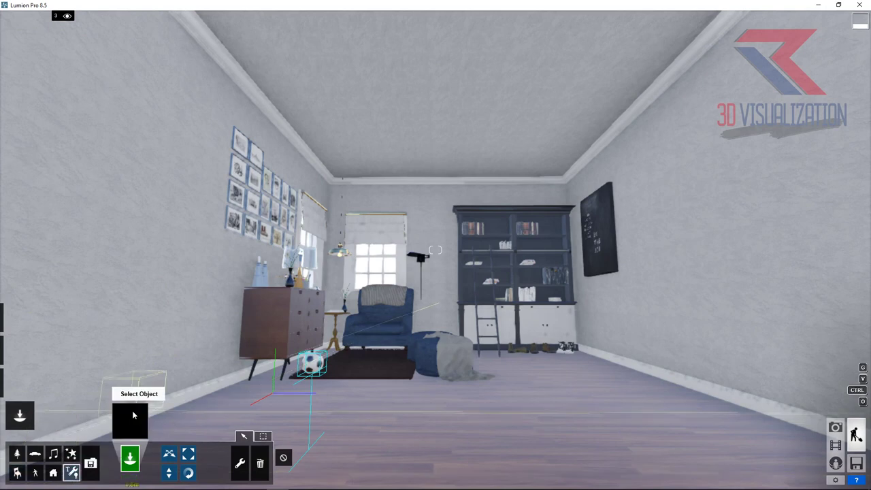
pyautogui.click(129, 459)
pyautogui.click(297, 112)
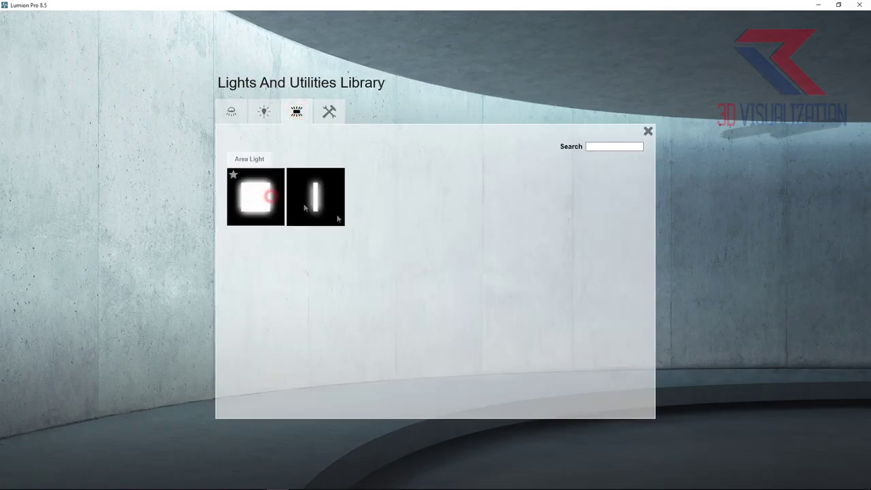
# Place the square area light at the window sill and aim it into the room.
pyautogui.click(265, 196)
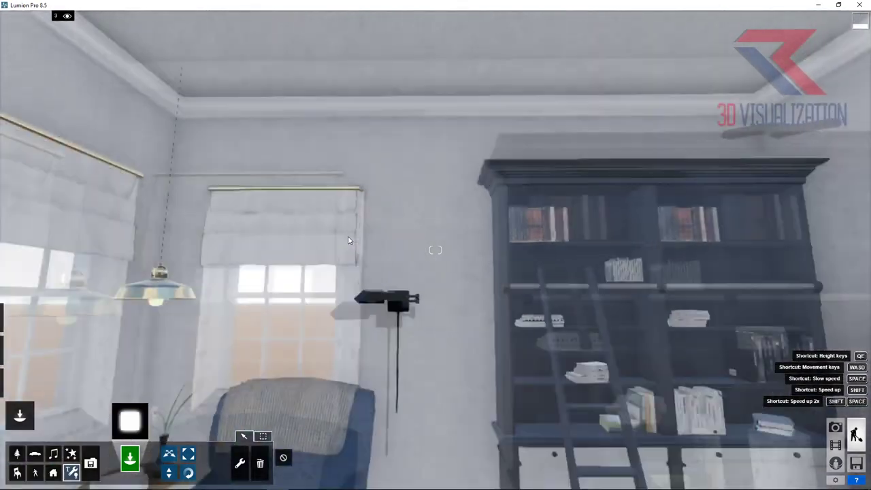
pyautogui.moveTo(347, 240); pyautogui.dragTo(324, 241, button='right')
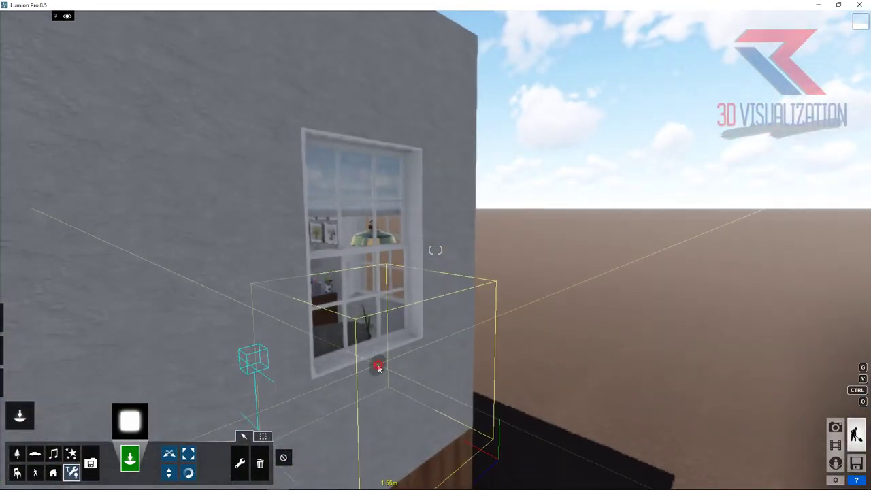
pyautogui.click(377, 364)
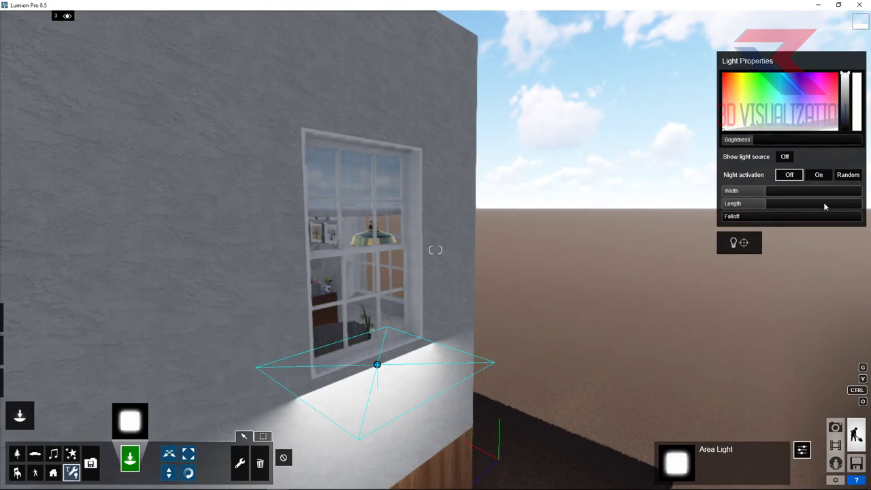
pyautogui.click(744, 243)
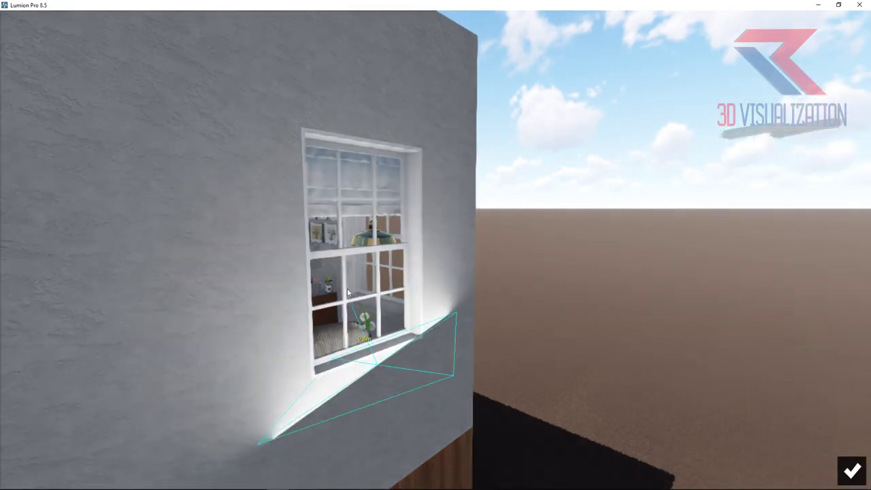
pyautogui.click(338, 335)
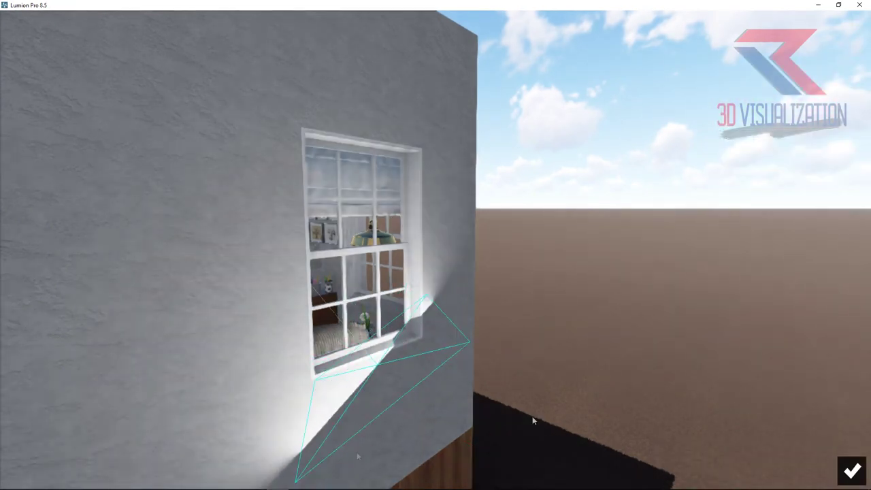
pyautogui.click(851, 469)
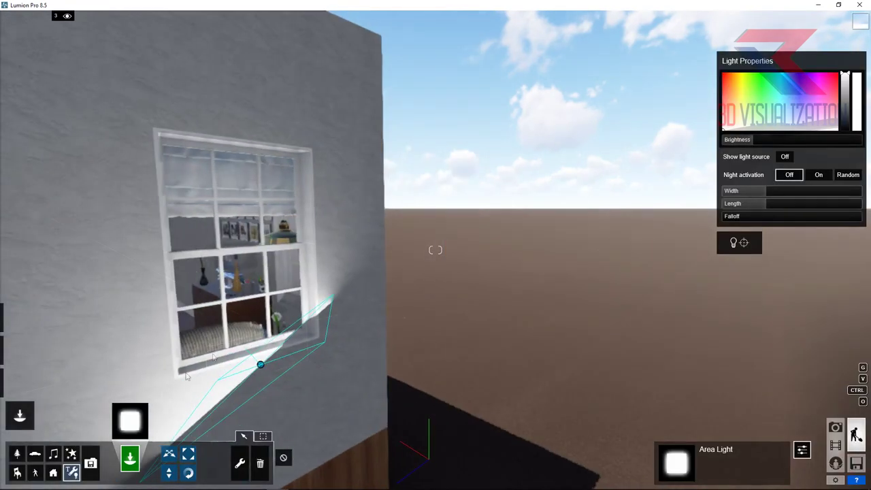
# Raise the light, line it up with the window, and narrow its width to 1.2 m.
pyautogui.moveTo(262, 363)
pyautogui.mouseDown()
pyautogui.moveTo(272, 361)
pyautogui.moveTo(259, 256)
pyautogui.moveTo(271, 354)
pyautogui.mouseUp()
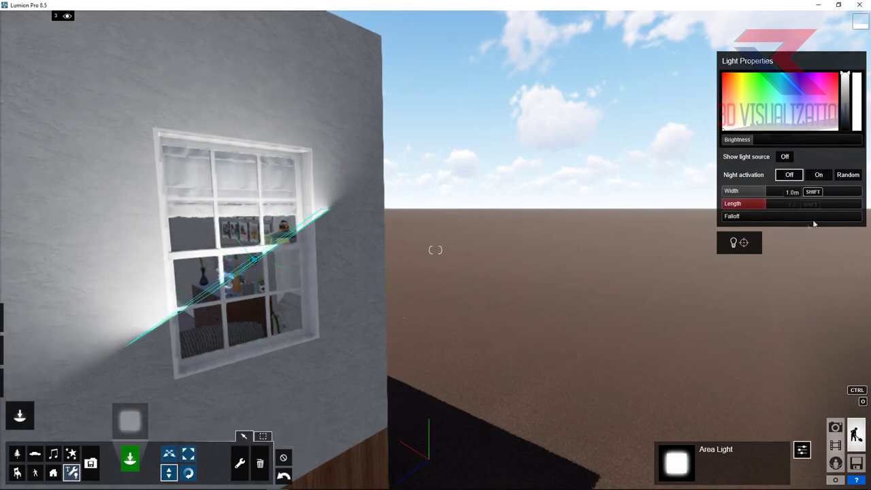
pyautogui.click(744, 243)
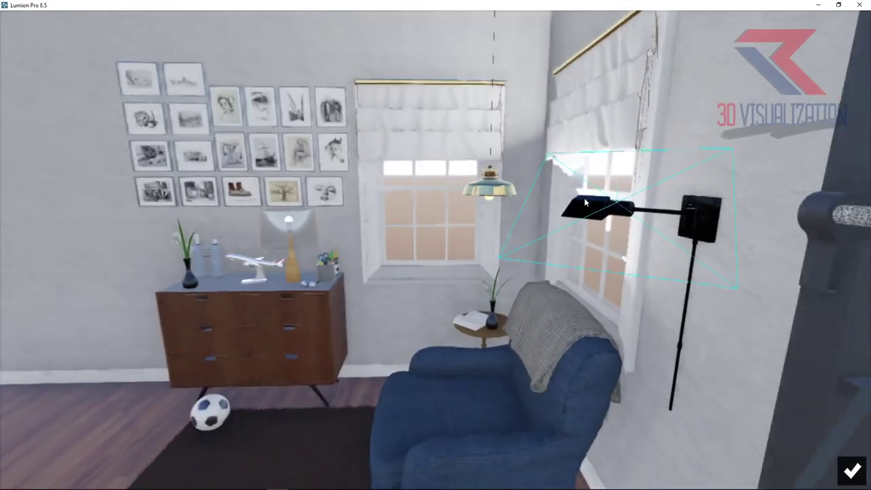
pyautogui.moveTo(586, 202)
pyautogui.mouseDown(button='right')
pyautogui.moveTo(125, 233)
pyautogui.moveTo(388, 238)
pyautogui.moveTo(115, 458)
pyautogui.mouseUp(button='right')
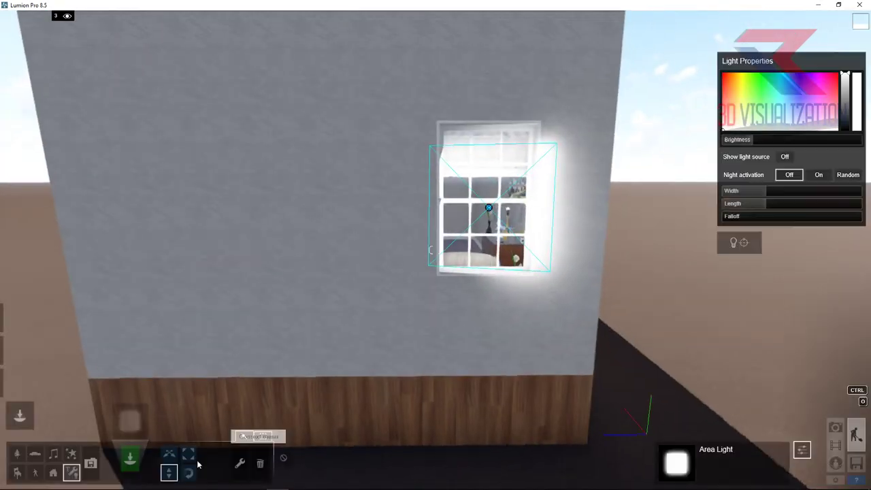
pyautogui.moveTo(489, 211); pyautogui.dragTo(475, 210)
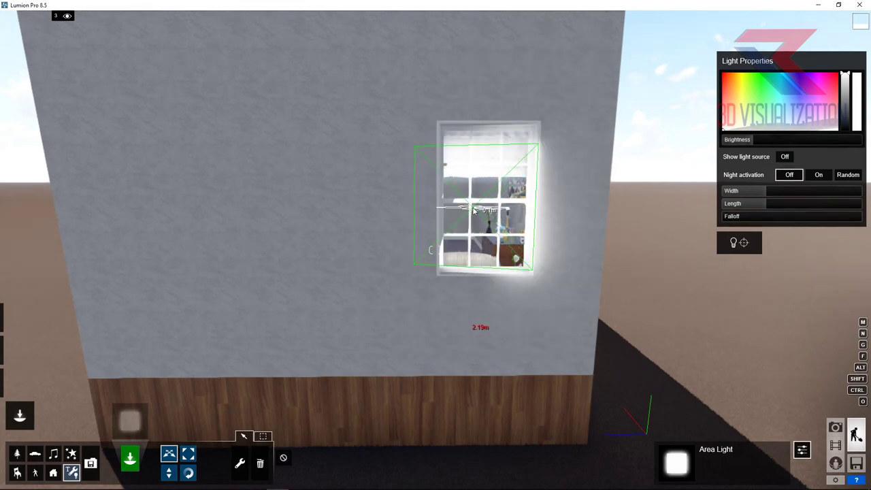
pyautogui.moveTo(768, 194)
pyautogui.mouseDown()
pyautogui.moveTo(755, 191)
pyautogui.moveTo(768, 205)
pyautogui.mouseUp()
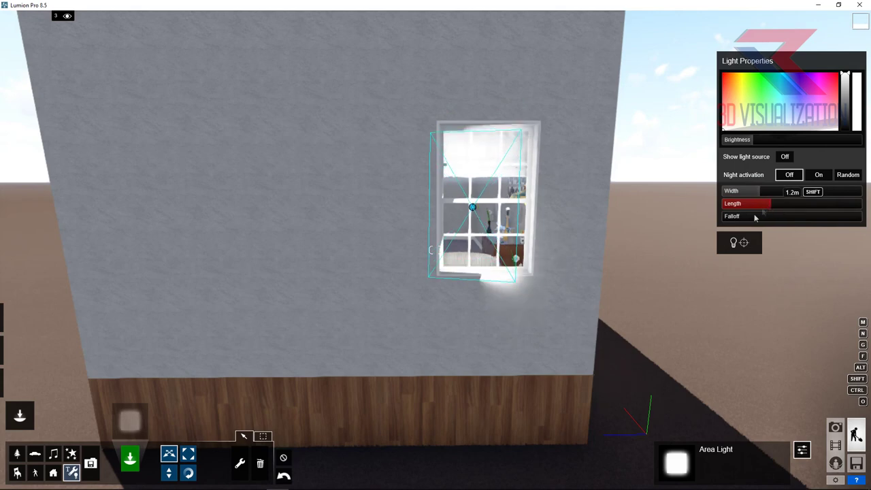
# Move up to the window and check the area light's aim from its viewpoint.
pyautogui.press('w')
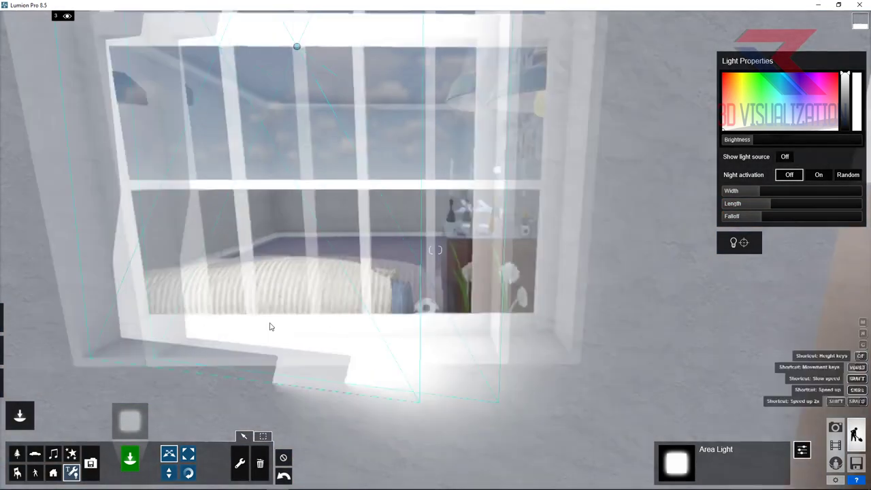
pyautogui.moveTo(270, 326); pyautogui.dragTo(263, 321, button='right')
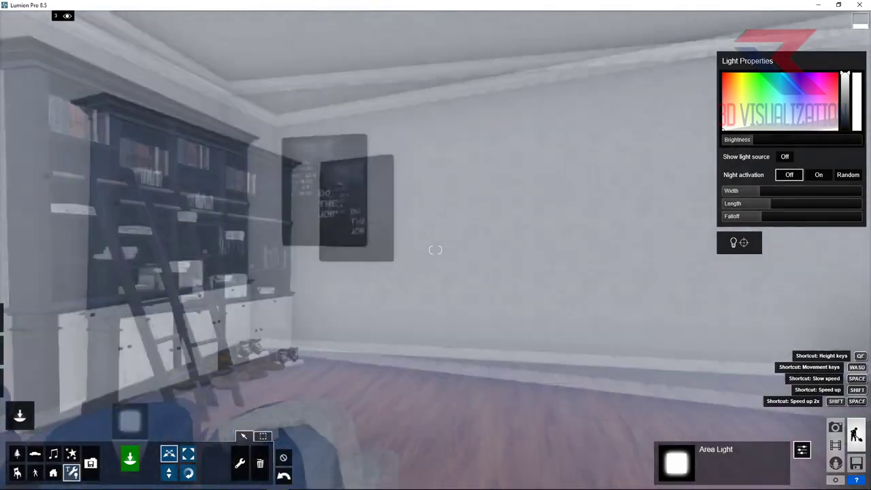
pyautogui.moveTo(436, 250); pyautogui.dragTo(382, 250, button='right')
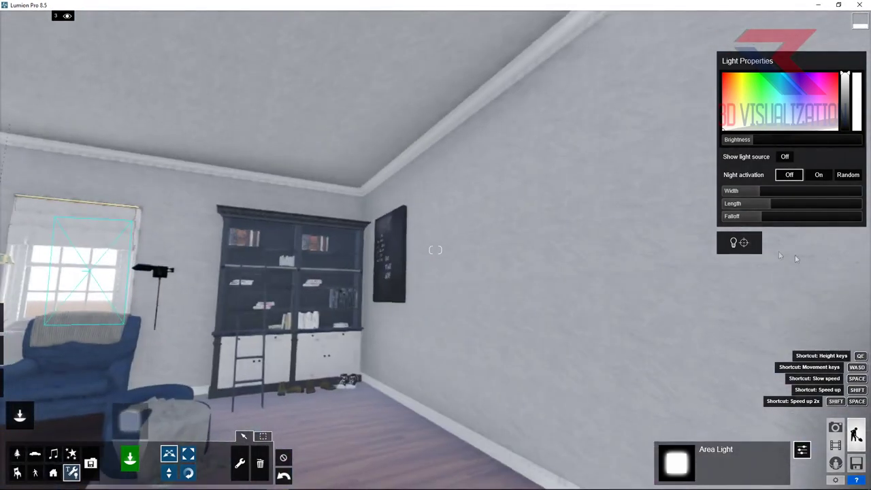
pyautogui.click(743, 243)
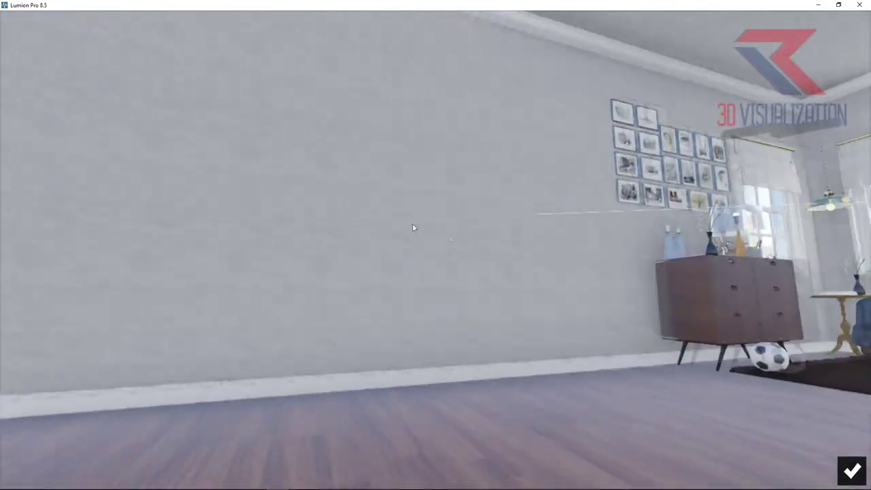
pyautogui.moveTo(301, 230)
pyautogui.mouseDown(button='right')
pyautogui.moveTo(449, 238)
pyautogui.moveTo(305, 200)
pyautogui.mouseUp(button='right')
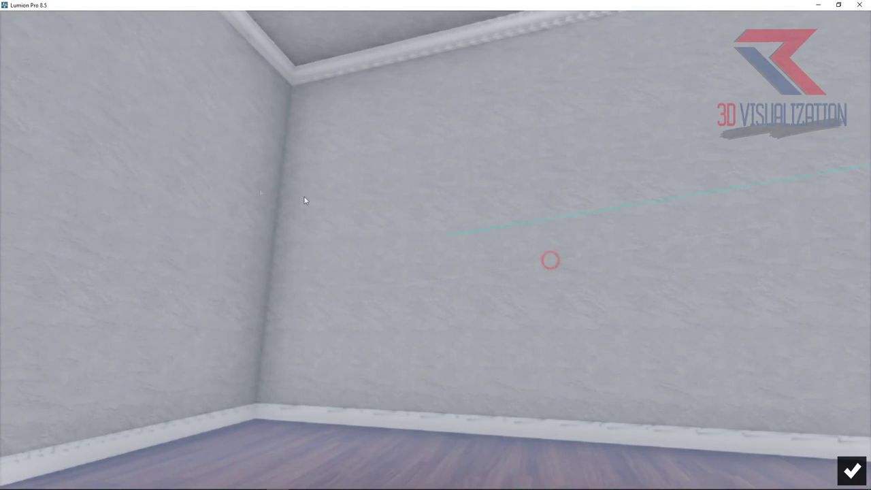
pyautogui.click(202, 186)
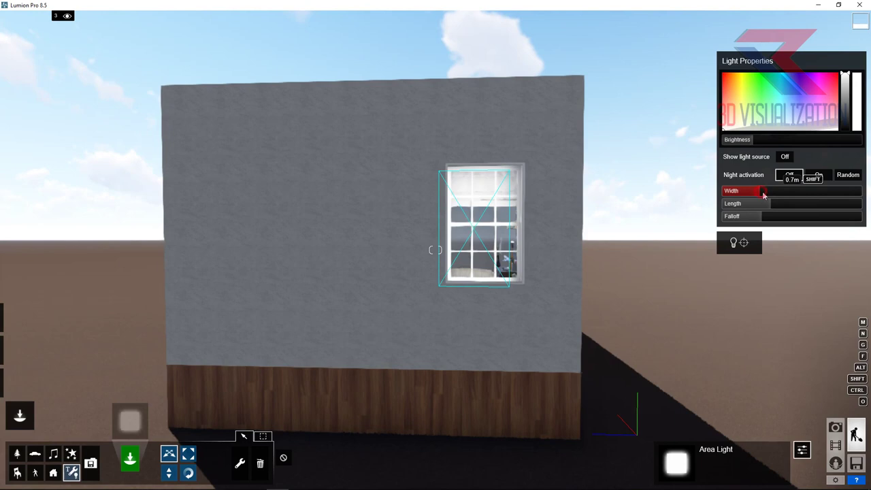
# Enlarge the light's width and length and centre it on the window opening.
pyautogui.moveTo(763, 195); pyautogui.dragTo(774, 206)
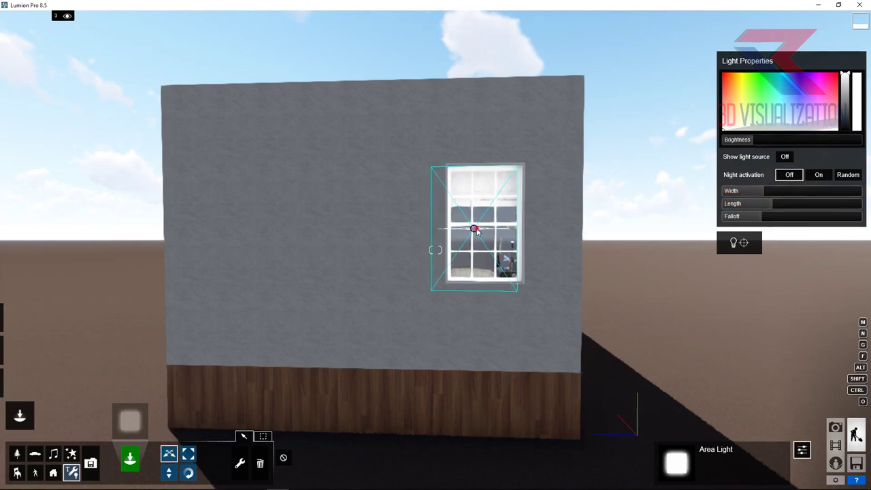
pyautogui.moveTo(476, 231); pyautogui.dragTo(486, 231)
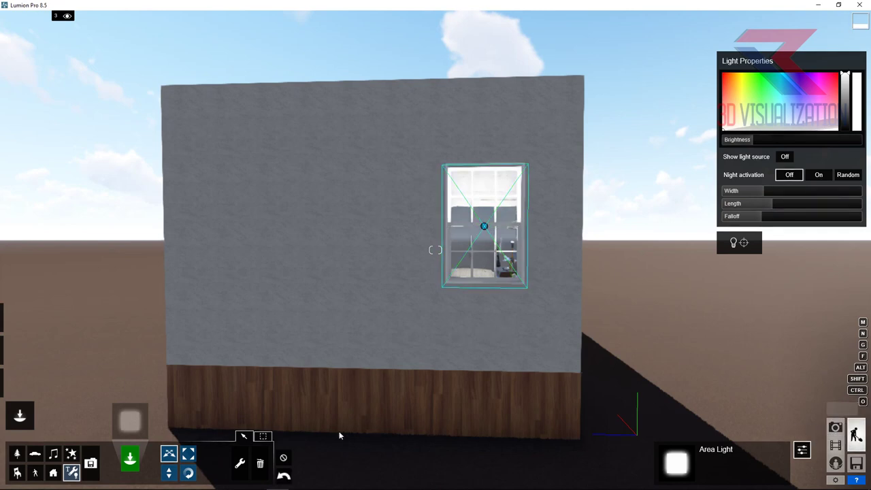
pyautogui.click(835, 427)
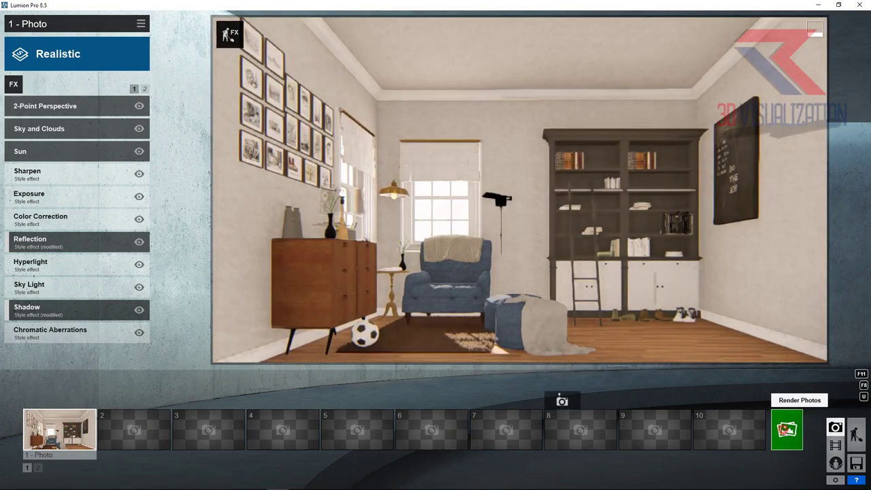
# Start a 1920x1080 Desktop-size photo render of the interior shot.
pyautogui.click(787, 429)
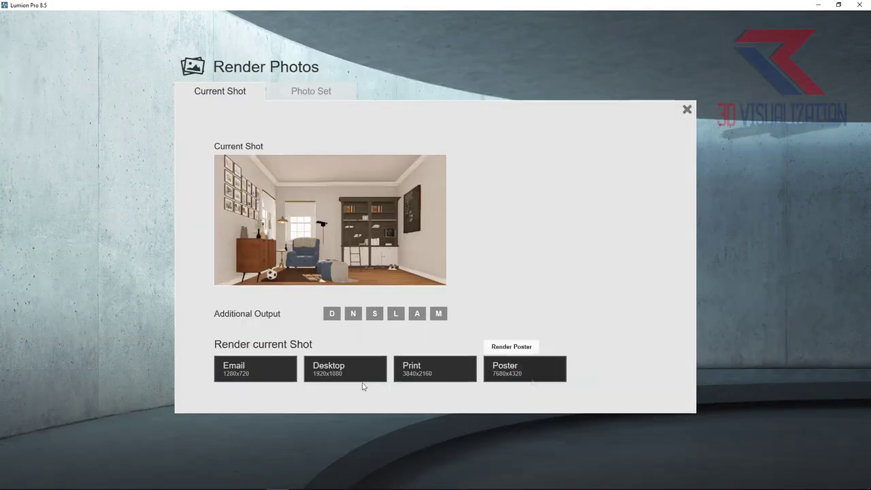
pyautogui.click(344, 367)
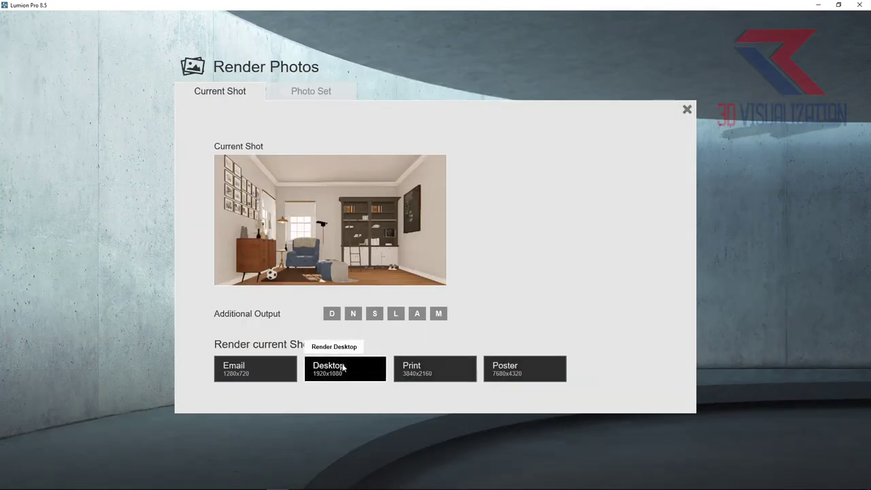
pyautogui.click(340, 369)
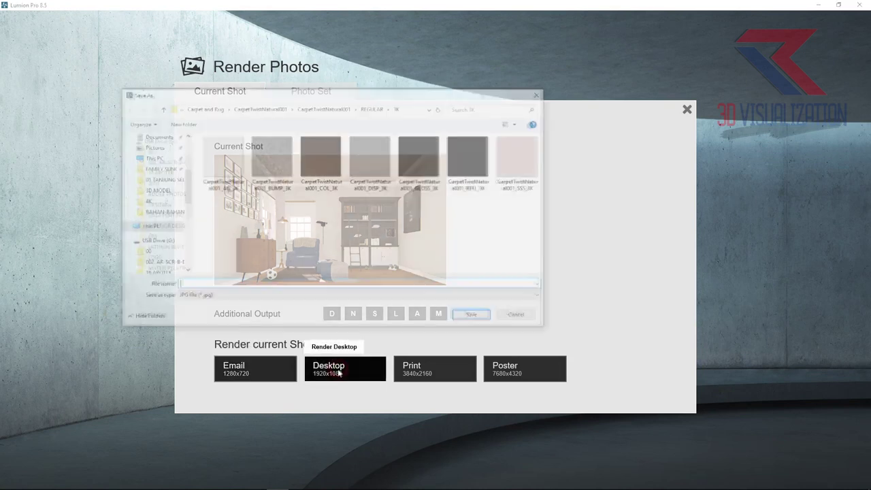
pyautogui.moveTo(155, 262)
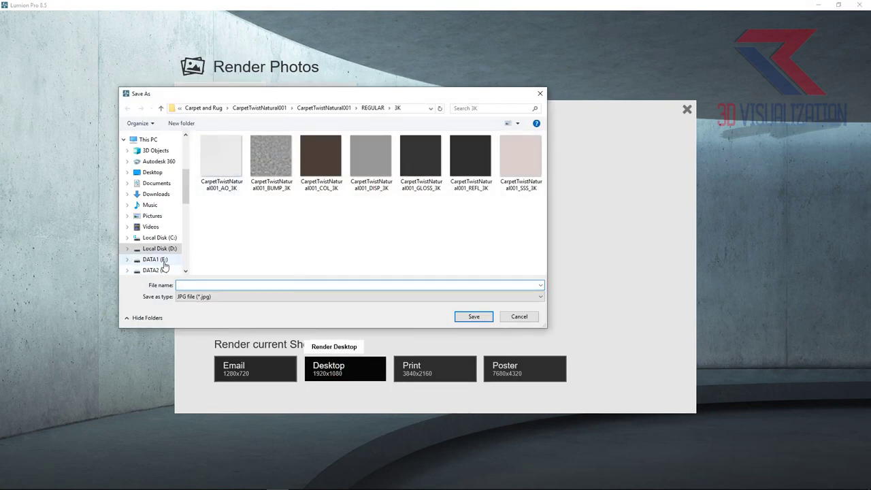
# Save the JPG into a new RENDER IMAGE folder on Local Disk (D:) and start rendering.
pyautogui.click(166, 251)
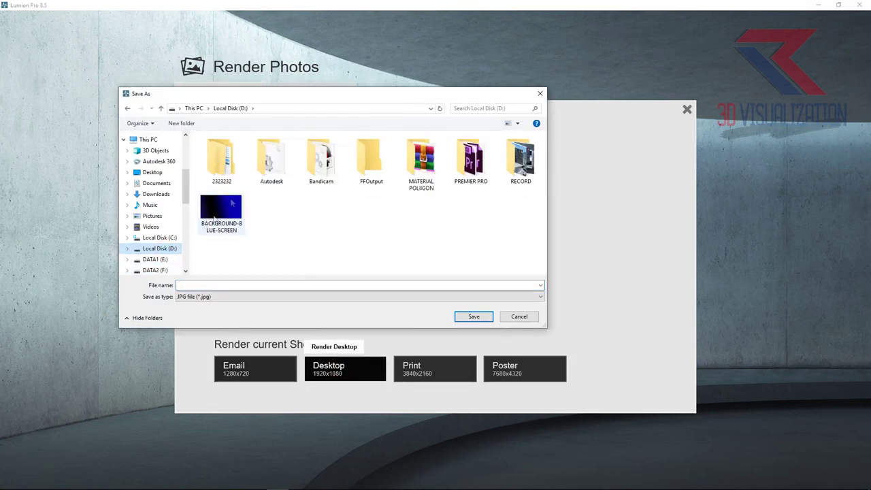
pyautogui.click(182, 124)
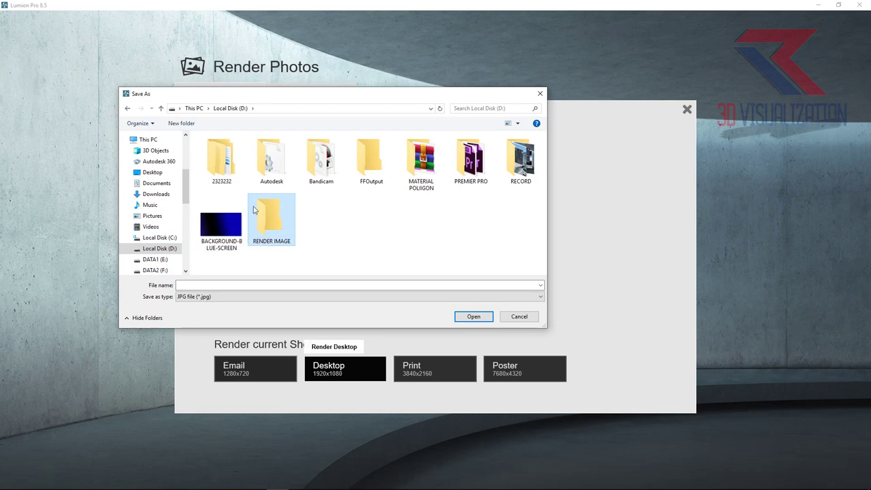
pyautogui.doubleClick(254, 208)
pyautogui.click(263, 285)
pyautogui.press('Return')
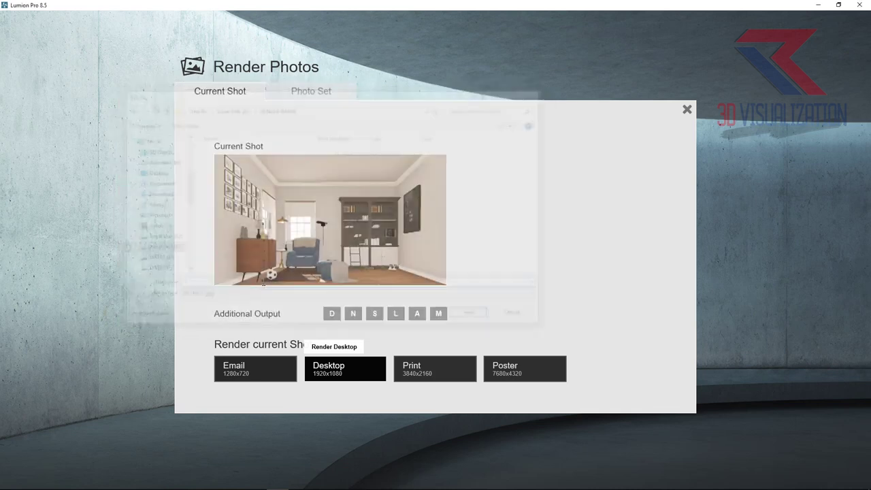
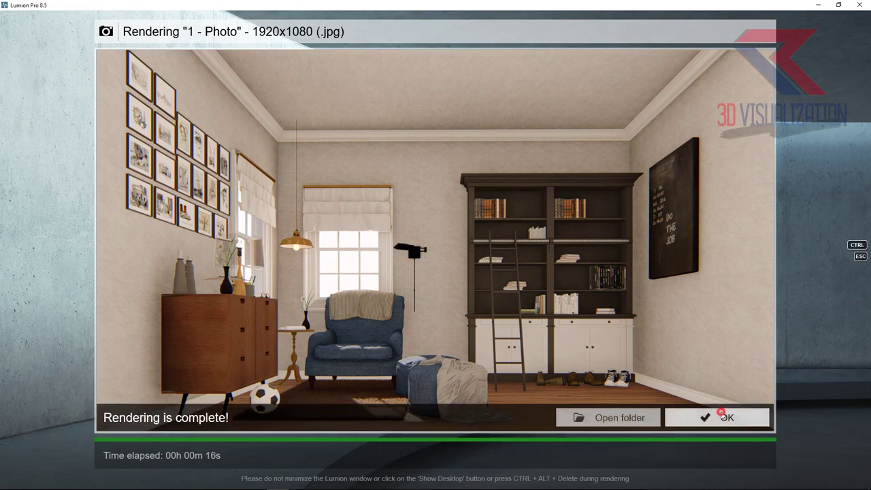
# Place a Reflection control sphere beside the ottoman, then return to Photo mode.
pyautogui.click(723, 415)
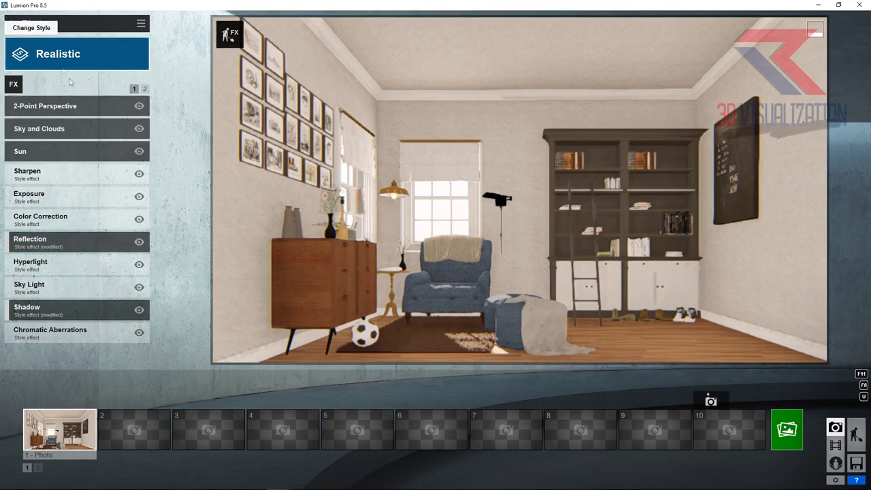
pyautogui.click(856, 434)
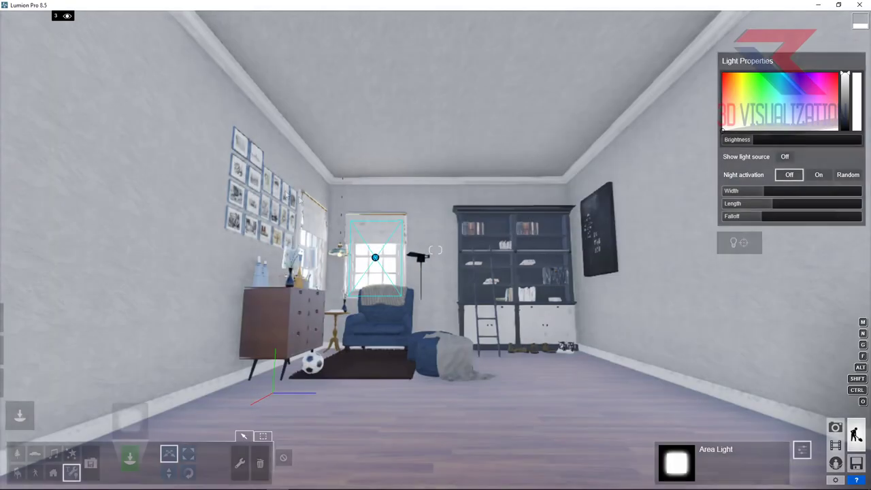
pyautogui.click(134, 422)
pyautogui.click(330, 111)
pyautogui.click(438, 197)
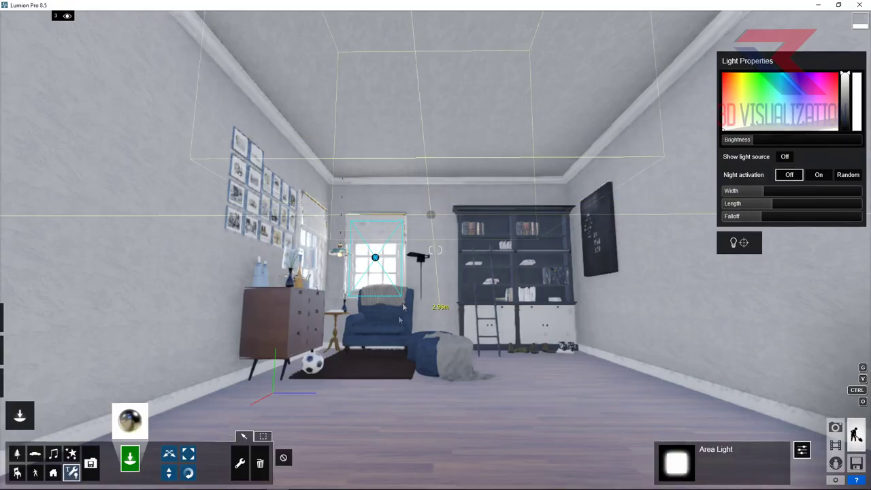
pyautogui.click(420, 350)
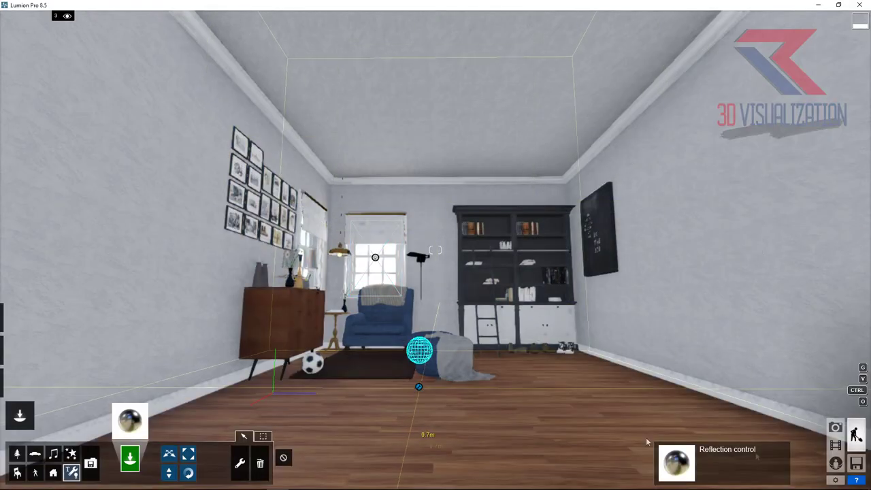
pyautogui.click(836, 428)
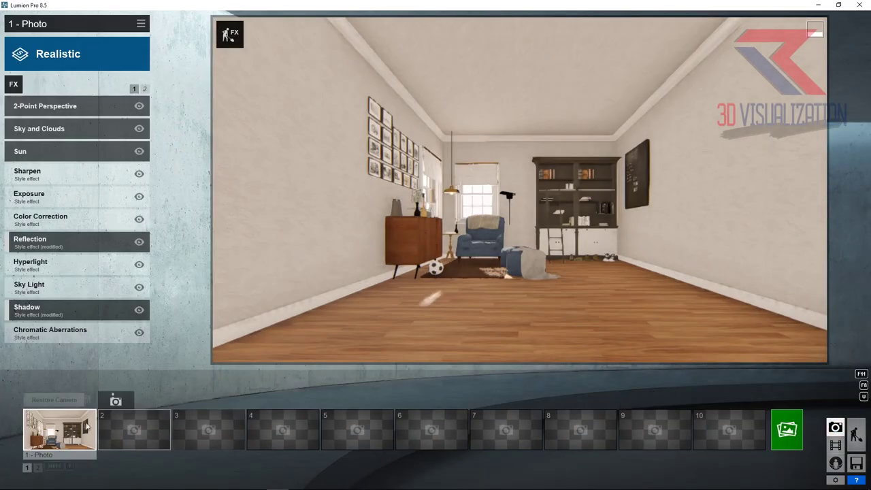
# Re-render photo 1 at 1920x1080 Desktop size, overwriting the existing '1' JPG in RENDER IMAGE.
pyautogui.click(58, 399)
pyautogui.click(787, 436)
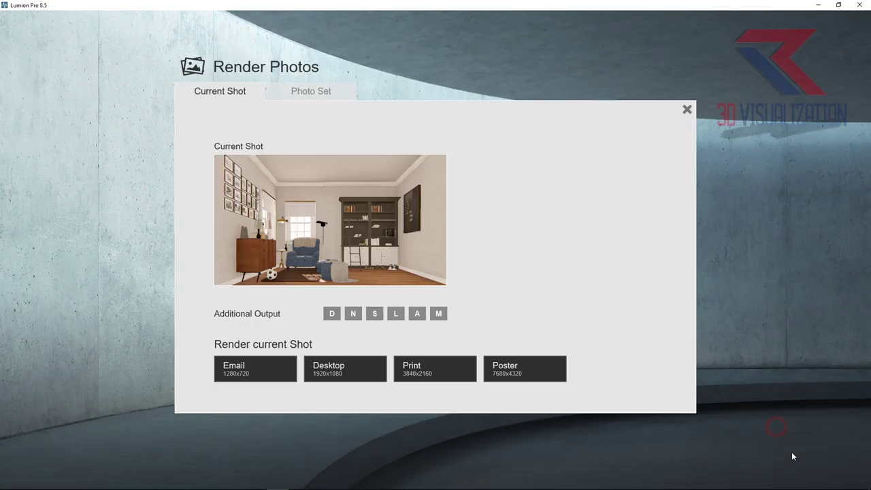
pyautogui.click(351, 371)
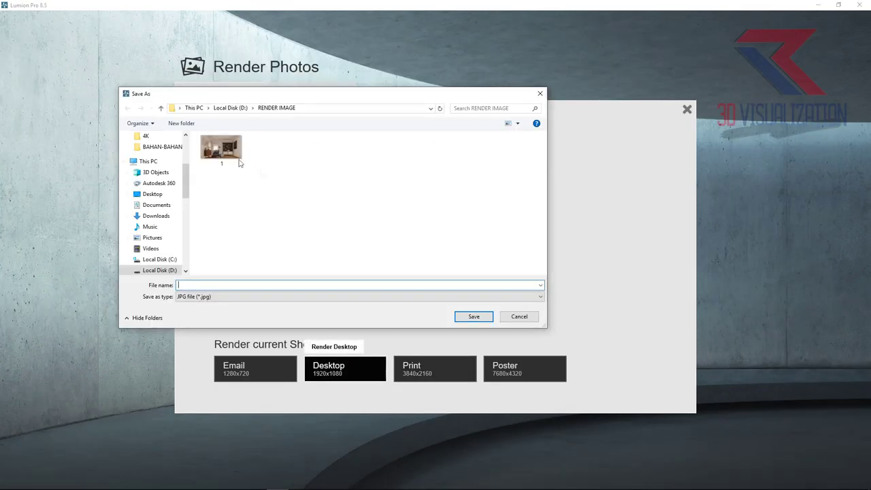
pyautogui.click(481, 318)
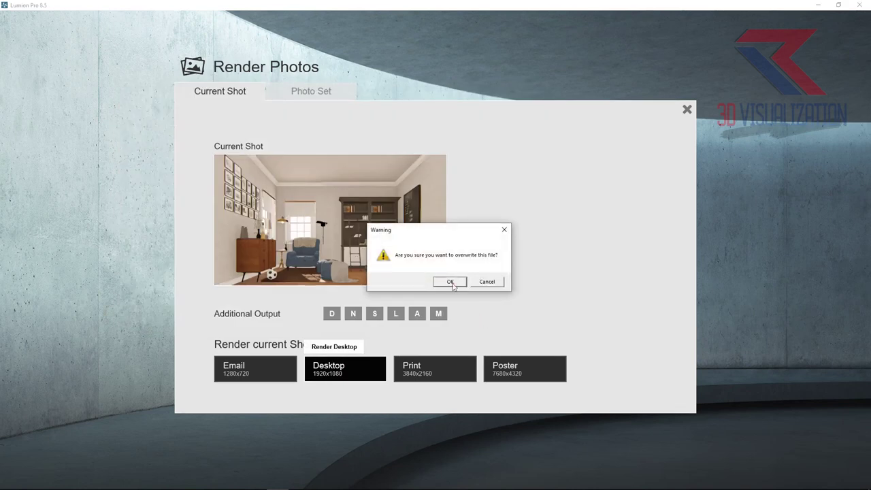
pyautogui.click(451, 283)
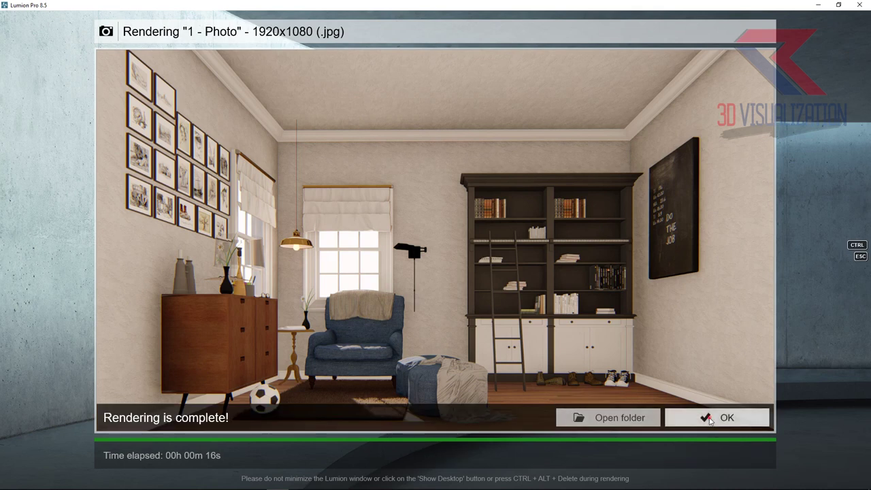
# Add Analog Color Lab to photo 1 with Style 0.8 and a higher Amount for a darker tone.
pyautogui.click(710, 418)
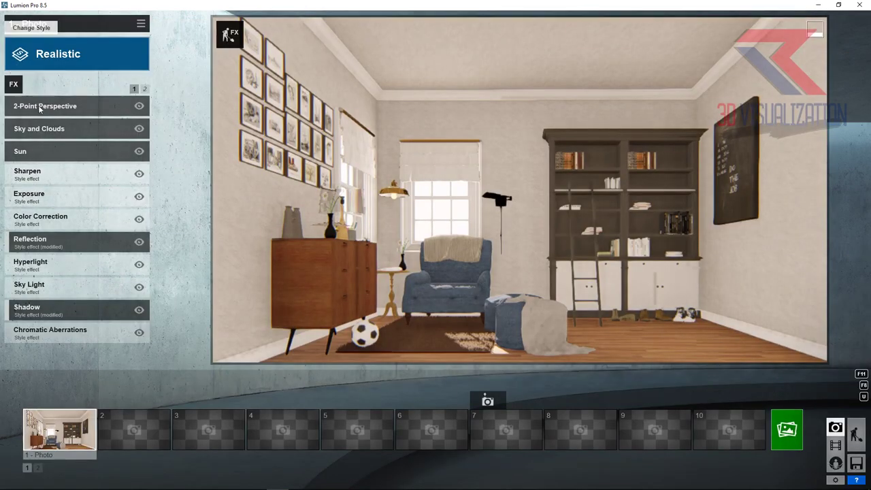
pyautogui.click(13, 83)
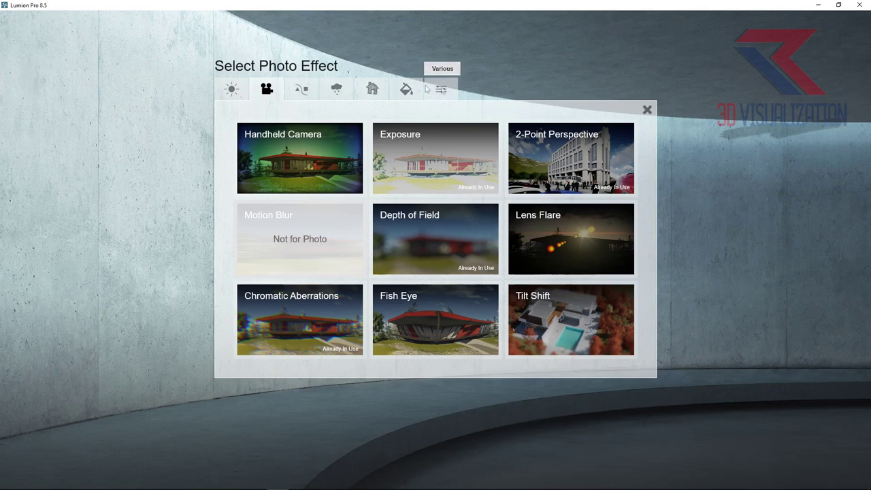
pyautogui.click(409, 89)
pyautogui.click(436, 170)
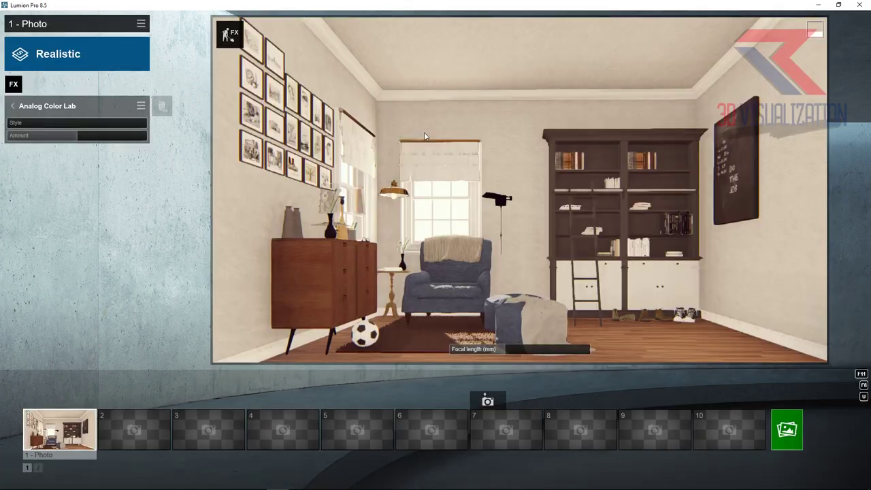
pyautogui.moveTo(40, 130)
pyautogui.mouseDown()
pyautogui.moveTo(85, 132)
pyautogui.moveTo(38, 135)
pyautogui.moveTo(47, 140)
pyautogui.mouseUp()
pyautogui.moveTo(73, 142); pyautogui.dragTo(88, 141)
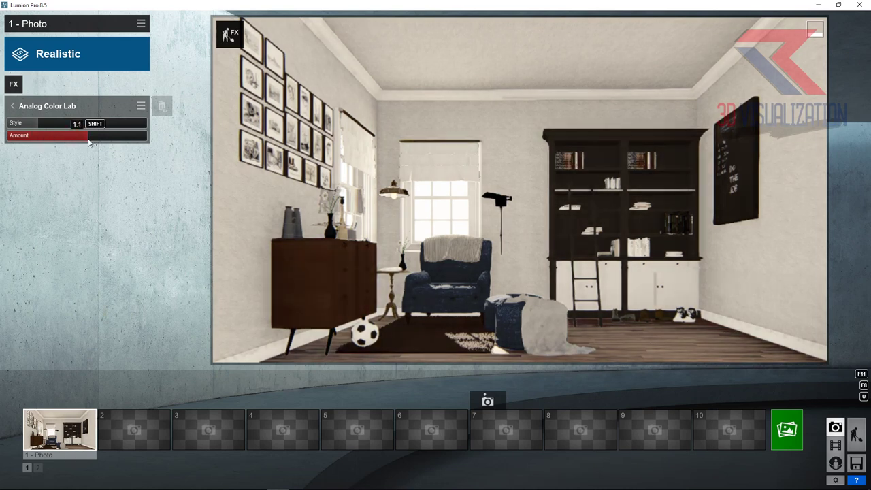
pyautogui.click(787, 429)
# Render photo 1 at 1920x1080 Desktop size over the previous JPG and close the finished render.
pyautogui.click(333, 367)
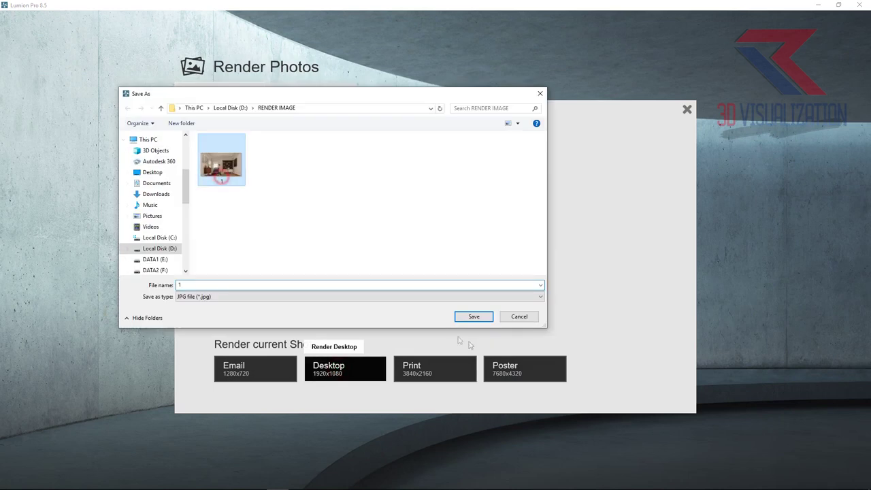
pyautogui.click(468, 317)
pyautogui.click(447, 281)
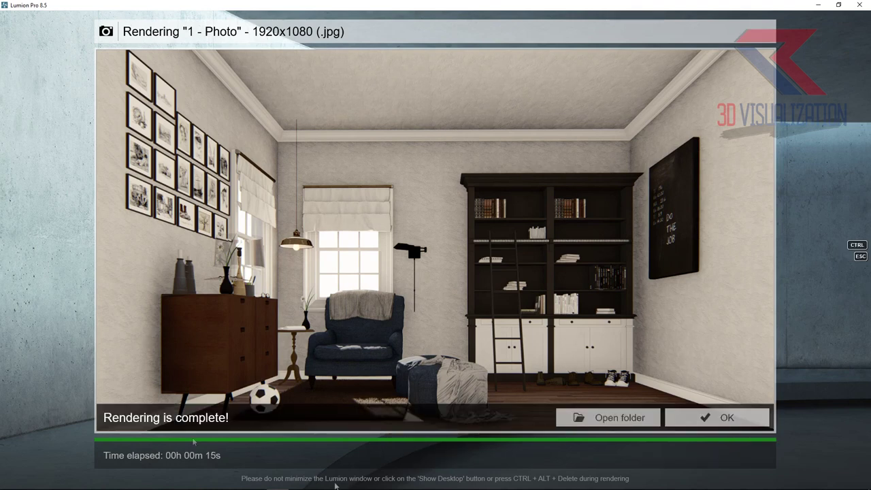
pyautogui.click(703, 421)
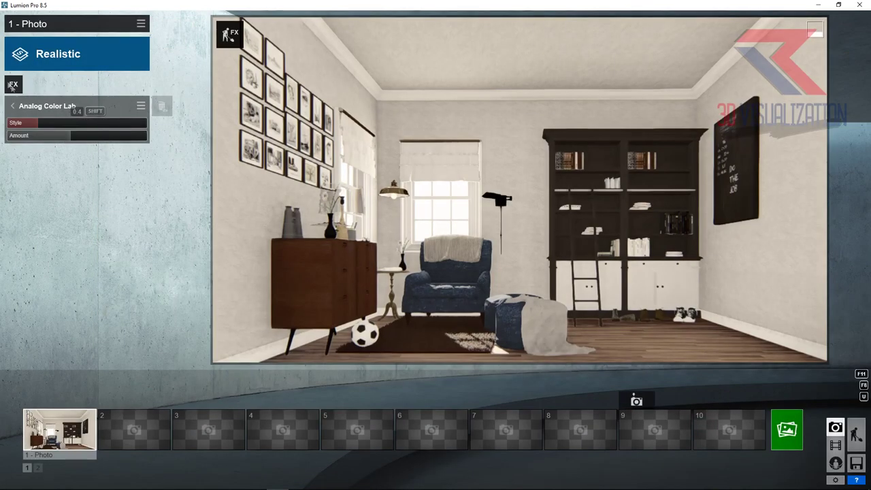
# Add Color Correction, adjusting temperature and brightness, lowering vibrance and raising contrast.
pyautogui.click(12, 85)
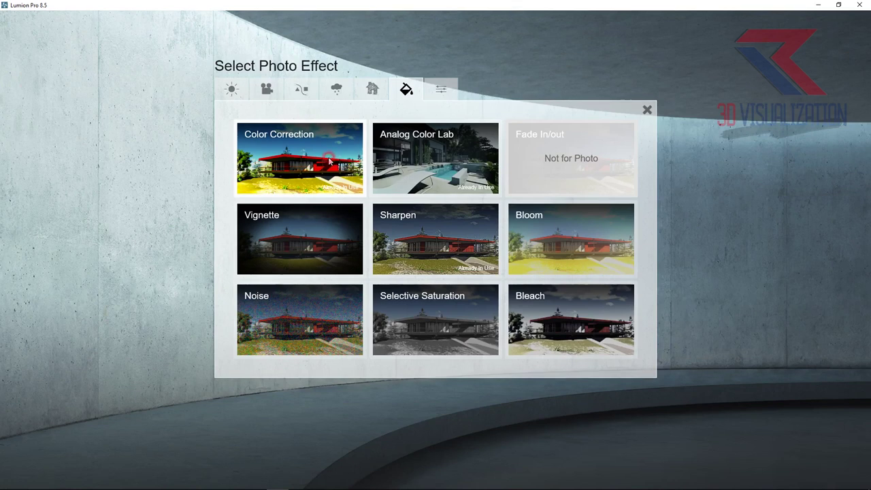
pyautogui.click(329, 161)
pyautogui.moveTo(77, 123)
pyautogui.mouseDown()
pyautogui.moveTo(43, 126)
pyautogui.moveTo(88, 130)
pyautogui.moveTo(79, 145)
pyautogui.moveTo(91, 145)
pyautogui.moveTo(39, 168)
pyautogui.moveTo(54, 166)
pyautogui.mouseUp()
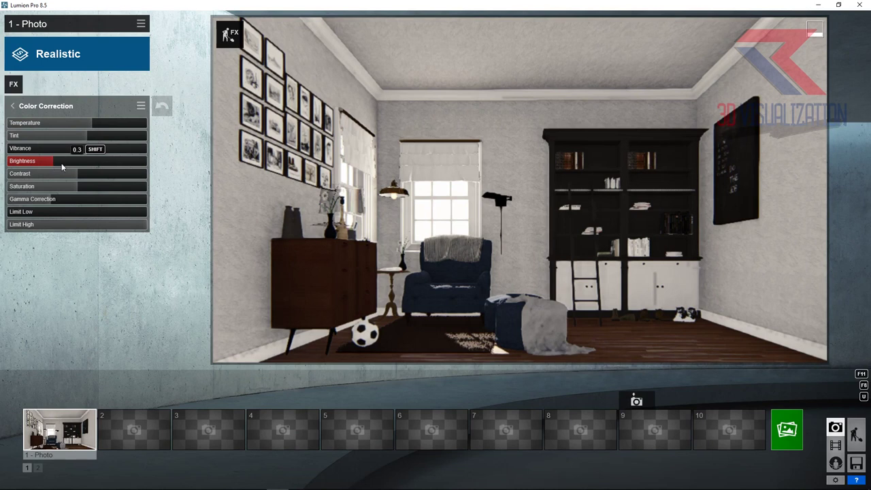
pyautogui.moveTo(57, 148); pyautogui.dragTo(24, 151)
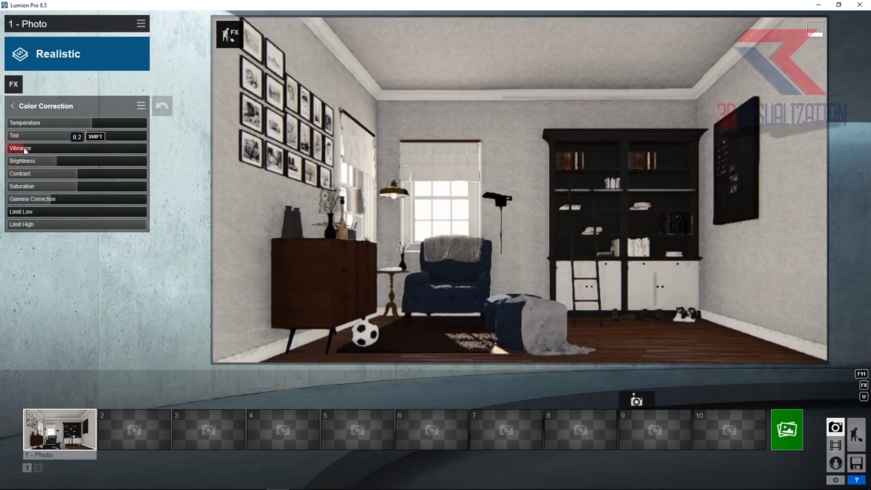
pyautogui.moveTo(73, 176)
pyautogui.mouseDown()
pyautogui.moveTo(33, 174)
pyautogui.moveTo(109, 176)
pyautogui.moveTo(50, 190)
pyautogui.mouseUp()
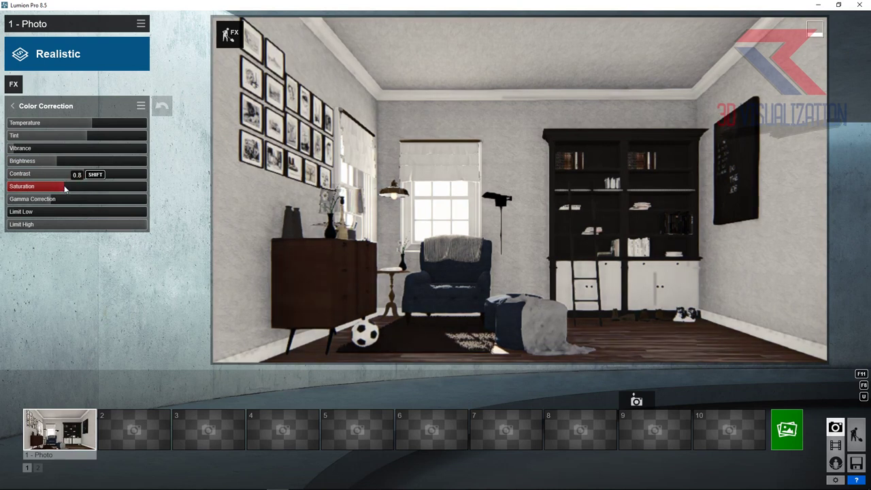
# Add a Bloom effect with Amount 0.2 and start a 1920x1080 Desktop render.
pyautogui.click(13, 84)
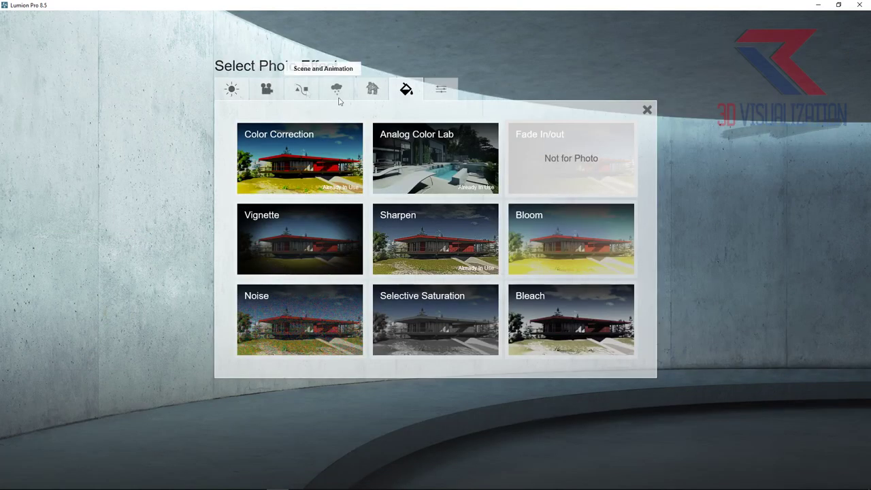
pyautogui.click(564, 272)
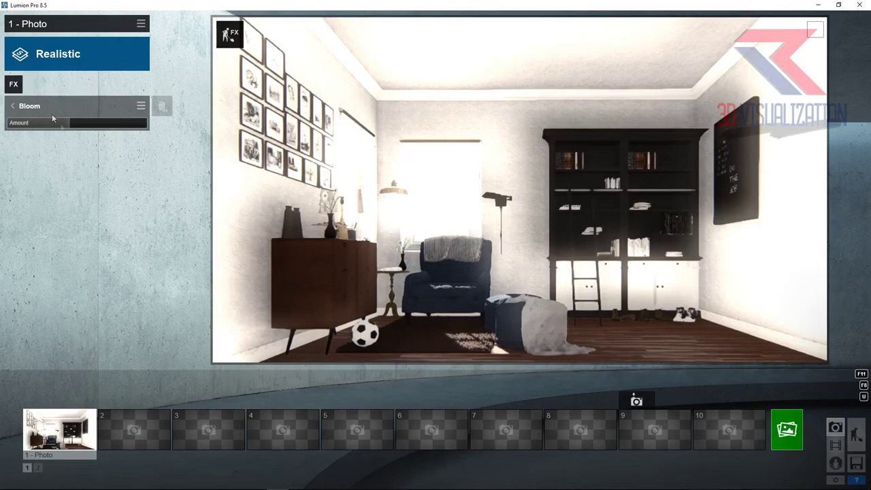
pyautogui.moveTo(66, 125)
pyautogui.mouseDown()
pyautogui.moveTo(36, 127)
pyautogui.moveTo(52, 124)
pyautogui.mouseUp()
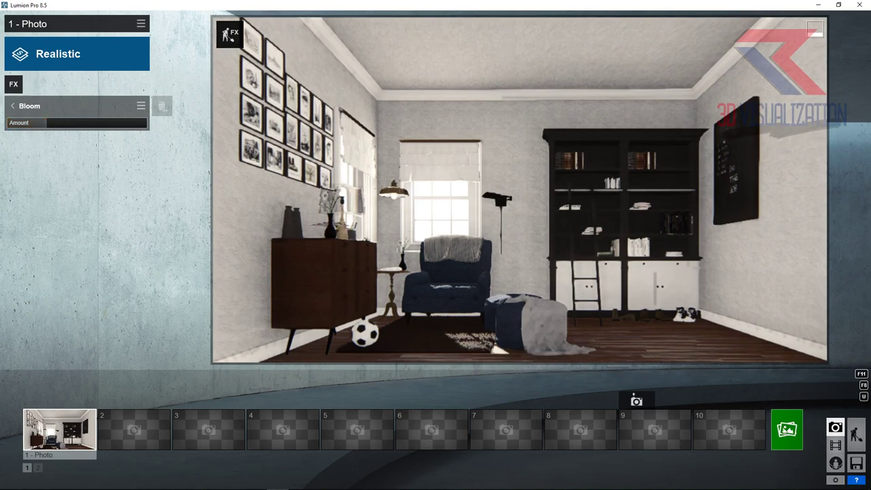
pyautogui.click(785, 429)
pyautogui.click(345, 370)
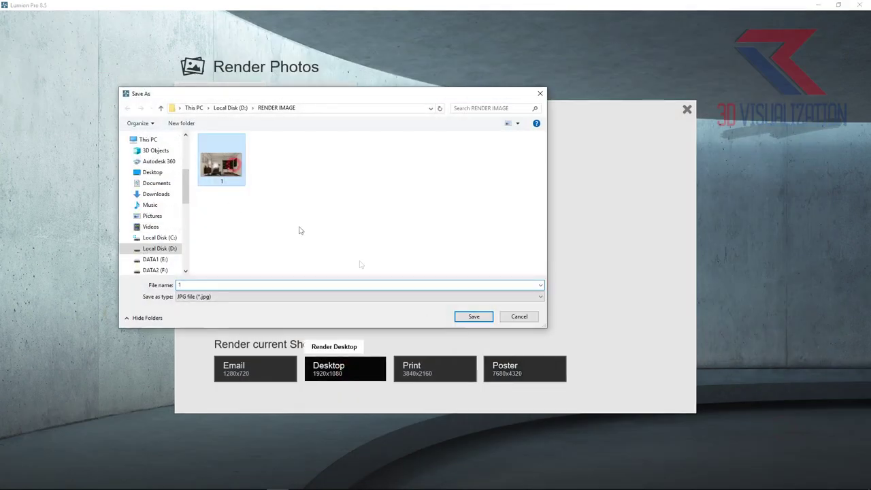
# Save the render over the existing photo 1 JPG, then set Bloom Amount to 0.2.
pyautogui.click(470, 317)
pyautogui.click(446, 282)
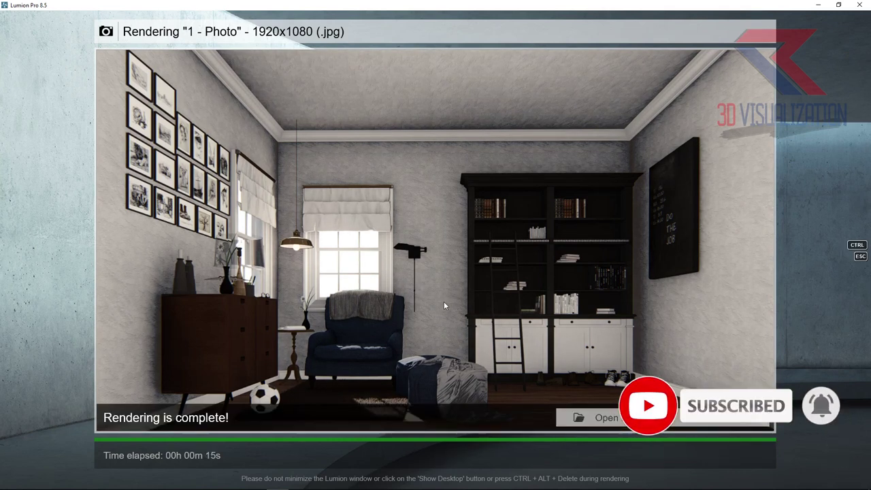
pyautogui.press('Escape')
pyautogui.moveTo(48, 124); pyautogui.dragTo(35, 127)
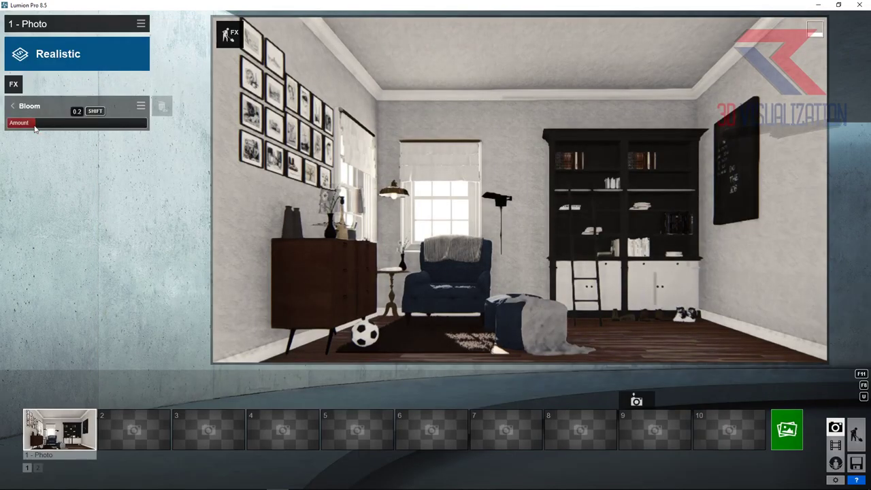
# Retune Color Correction: slightly lower contrast, saturation 1.0, temperature 0.5.
pyautogui.click(13, 85)
pyautogui.click(286, 163)
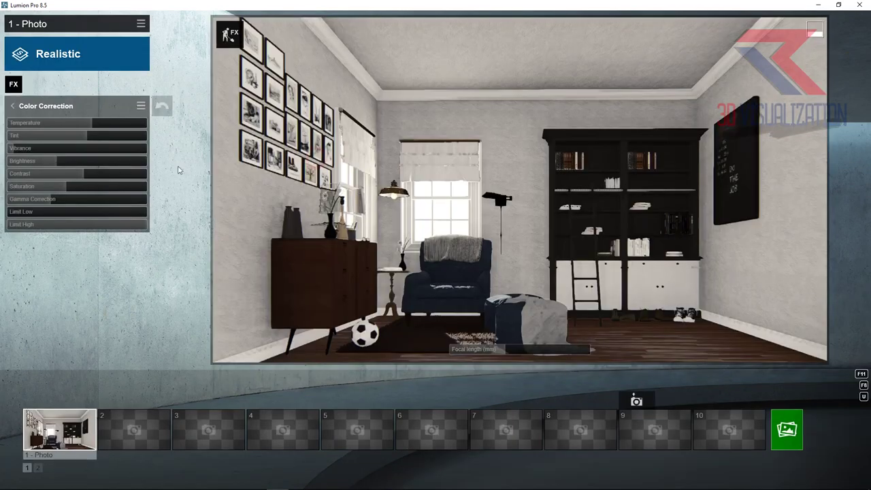
pyautogui.moveTo(82, 174); pyautogui.dragTo(69, 175)
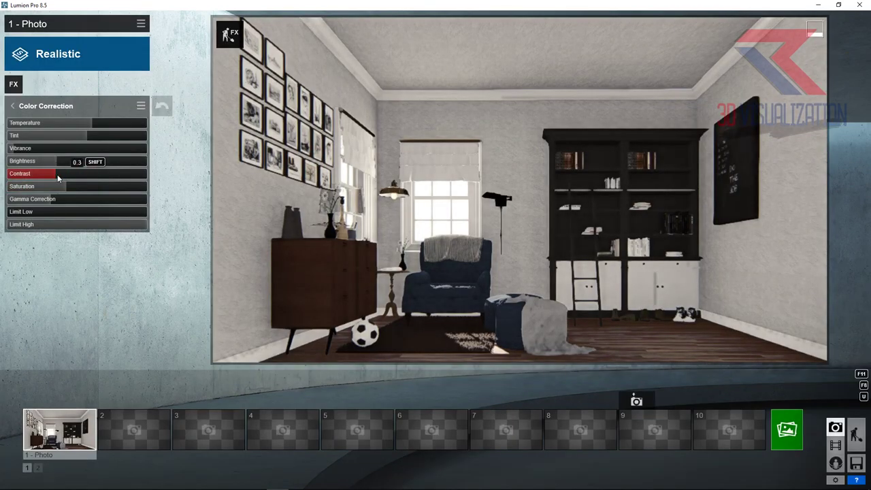
pyautogui.moveTo(76, 188); pyautogui.dragTo(92, 186)
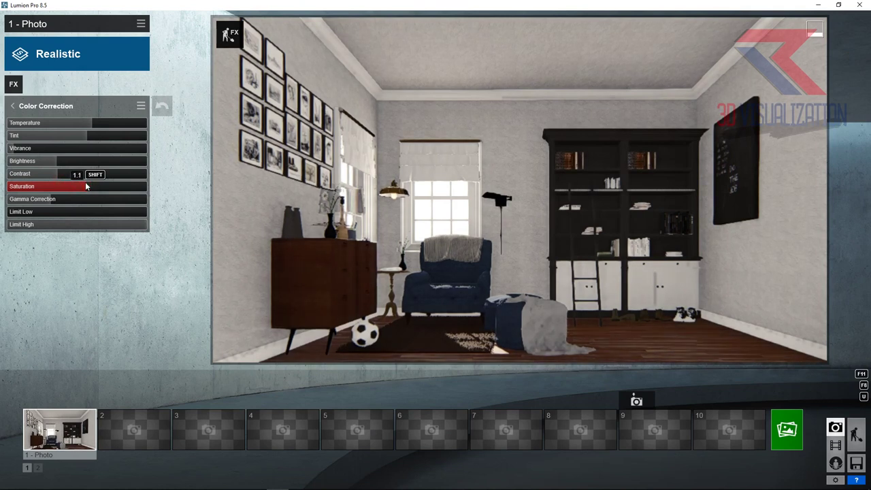
pyautogui.moveTo(91, 122)
pyautogui.mouseDown()
pyautogui.moveTo(113, 128)
pyautogui.moveTo(68, 131)
pyautogui.moveTo(81, 134)
pyautogui.mouseUp()
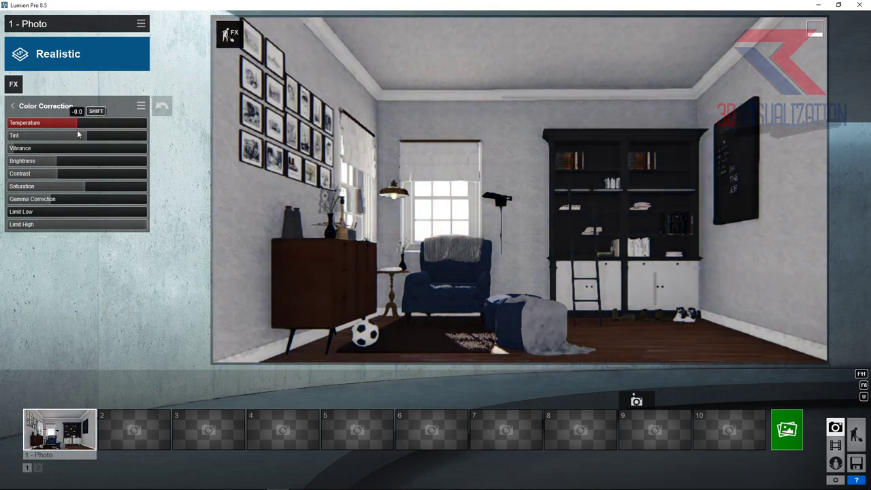
# Add a Sharpen effect with reduced intensity.
pyautogui.click(14, 84)
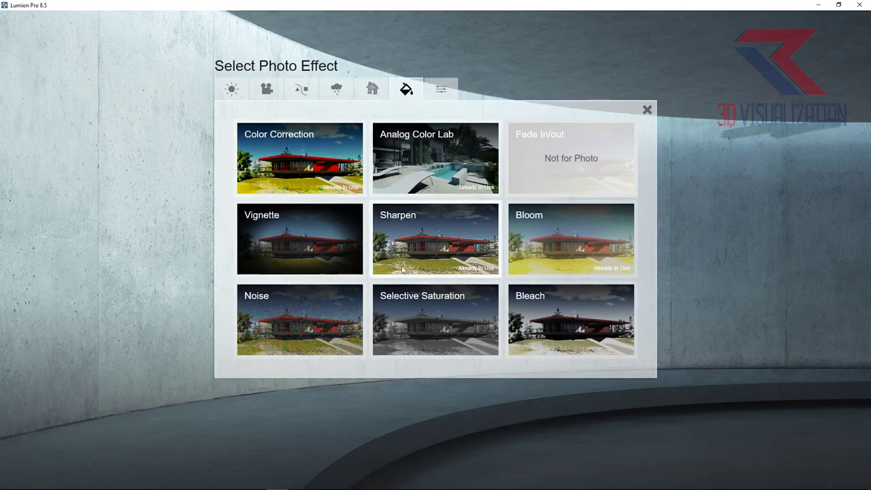
pyautogui.click(406, 236)
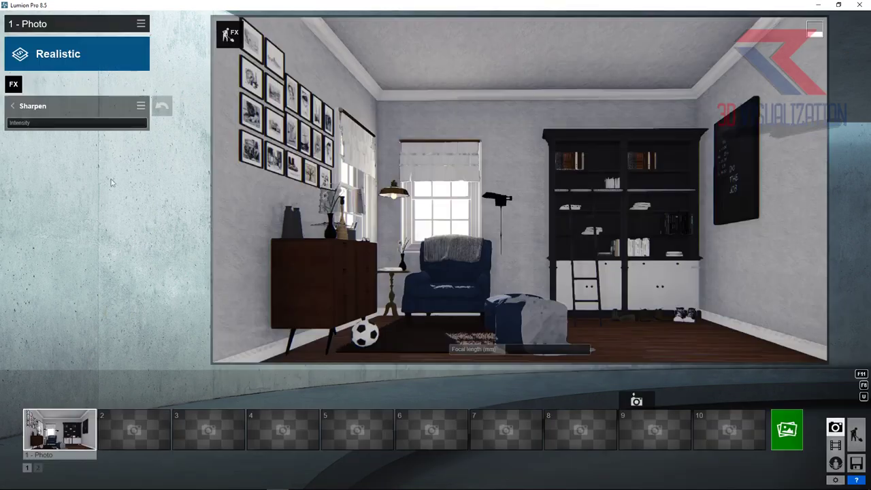
pyautogui.moveTo(117, 124)
pyautogui.mouseDown()
pyautogui.moveTo(58, 142)
pyautogui.moveTo(18, 85)
pyautogui.mouseUp()
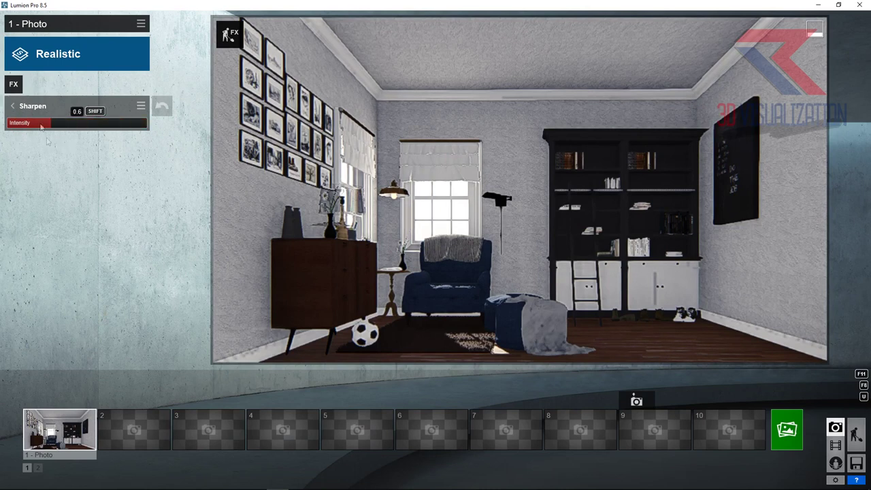
# Add Global Illumination from Light and Shadow and raise its sun amount to brighten the room.
pyautogui.click(14, 84)
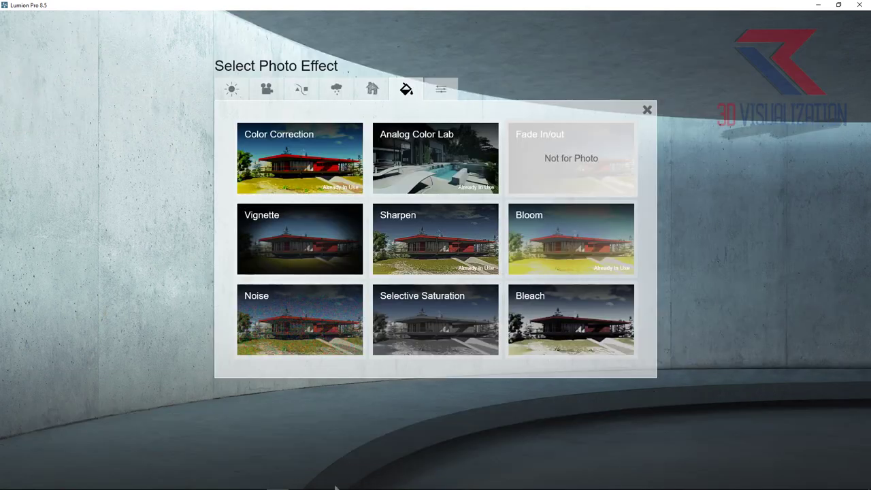
pyautogui.click(372, 89)
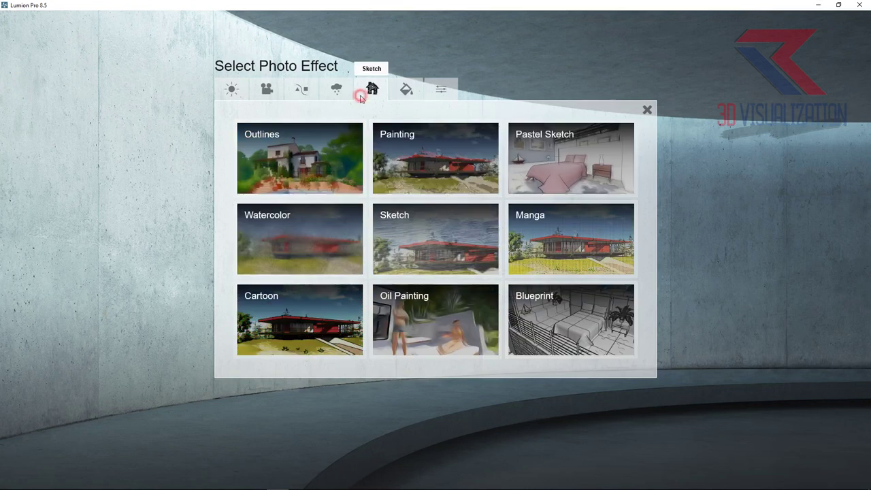
pyautogui.click(343, 91)
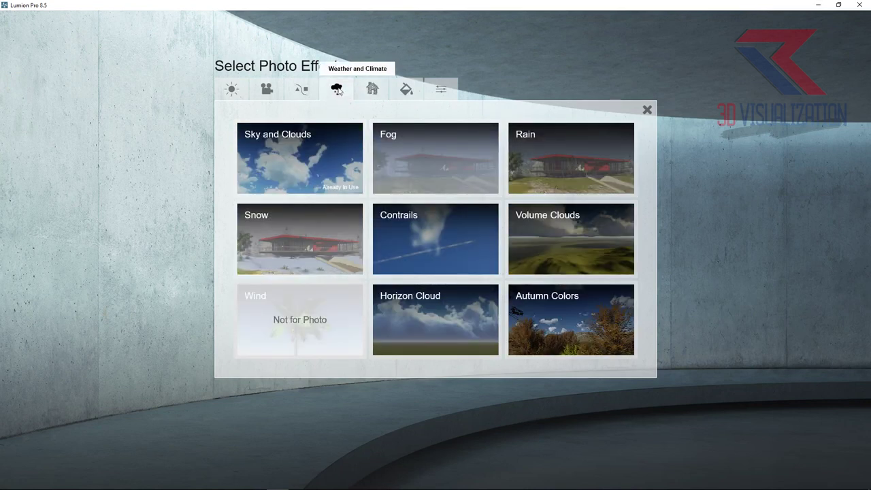
pyautogui.click(302, 89)
pyautogui.click(267, 90)
pyautogui.click(235, 90)
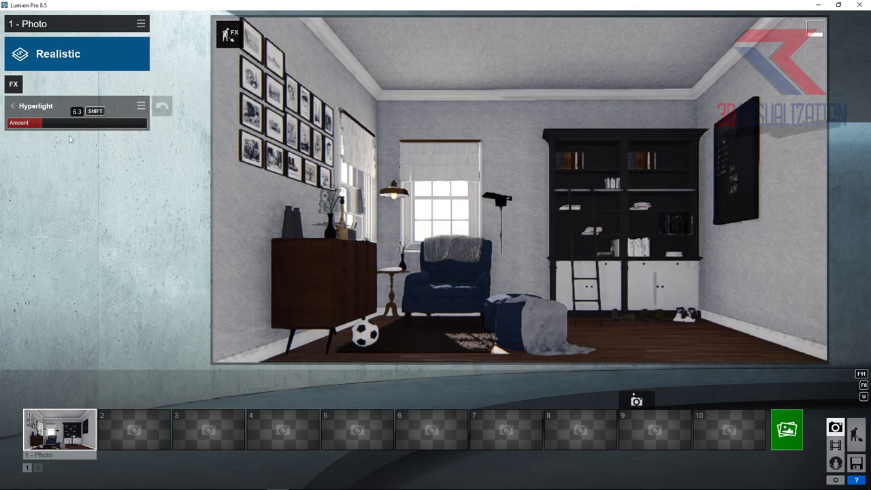
pyautogui.click(14, 83)
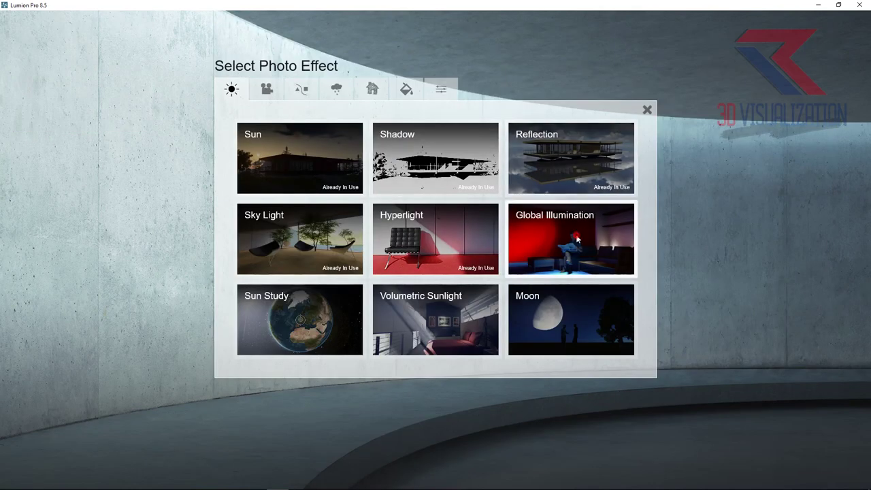
pyautogui.click(578, 239)
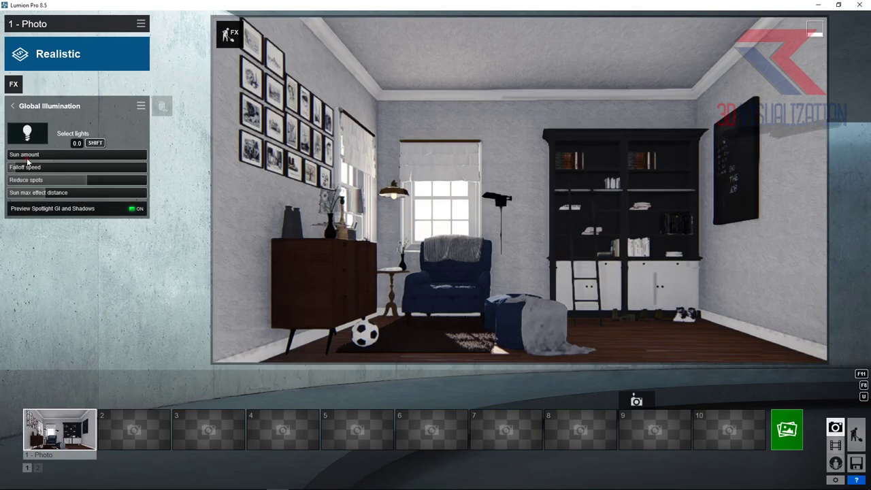
pyautogui.moveTo(37, 154); pyautogui.dragTo(115, 154)
pyautogui.moveTo(54, 166); pyautogui.dragTo(70, 165)
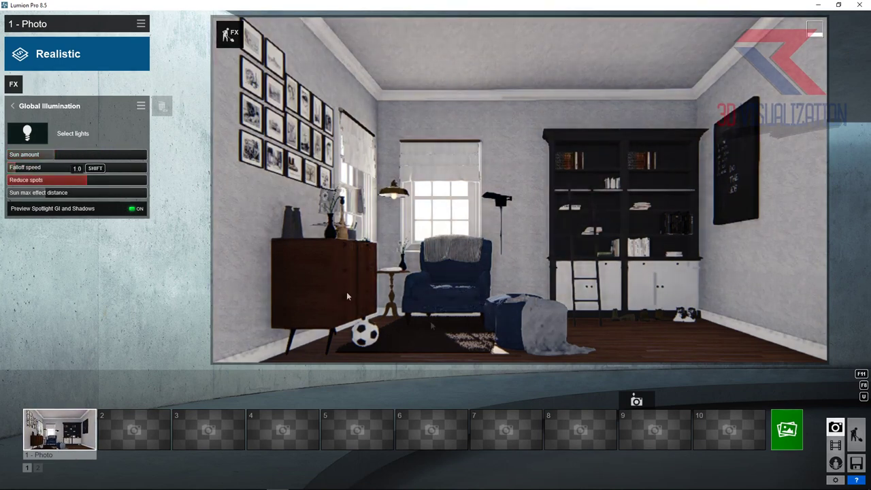
# Render photo 1 at 1920x1080 as 1.jpg, overwriting the existing file, and close the result.
pyautogui.click(787, 429)
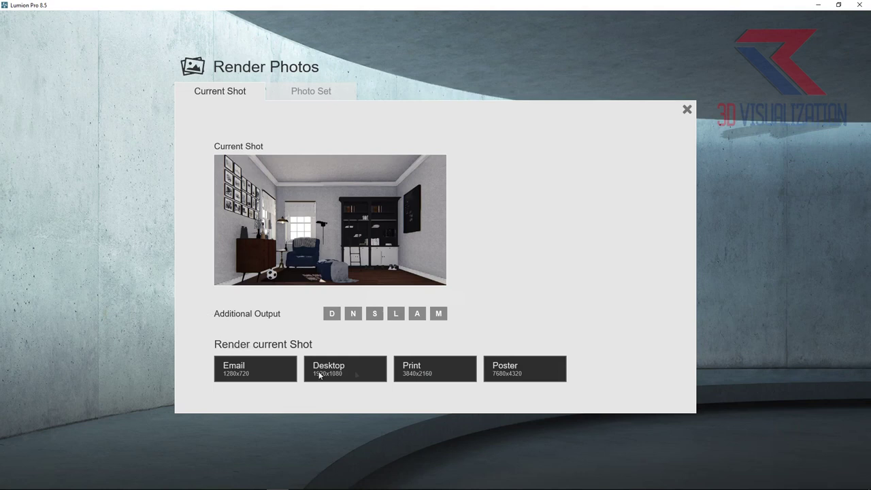
pyautogui.click(320, 371)
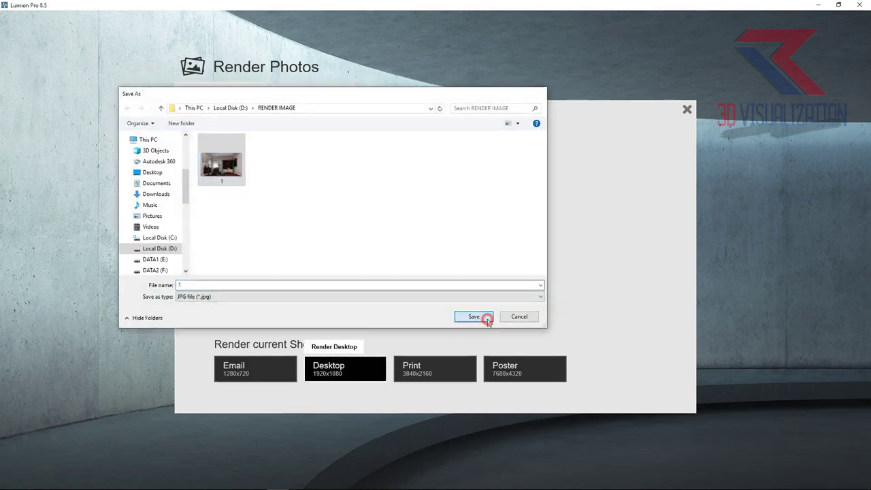
pyautogui.click(484, 317)
pyautogui.click(448, 281)
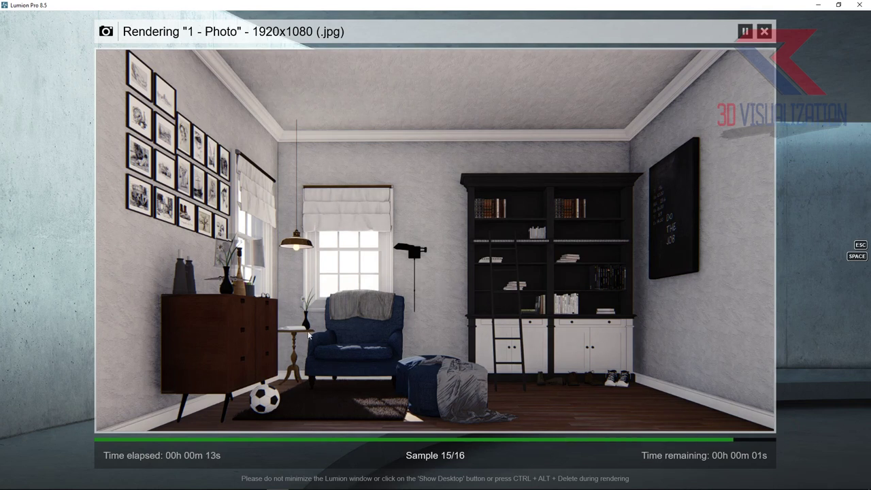
pyautogui.click(724, 418)
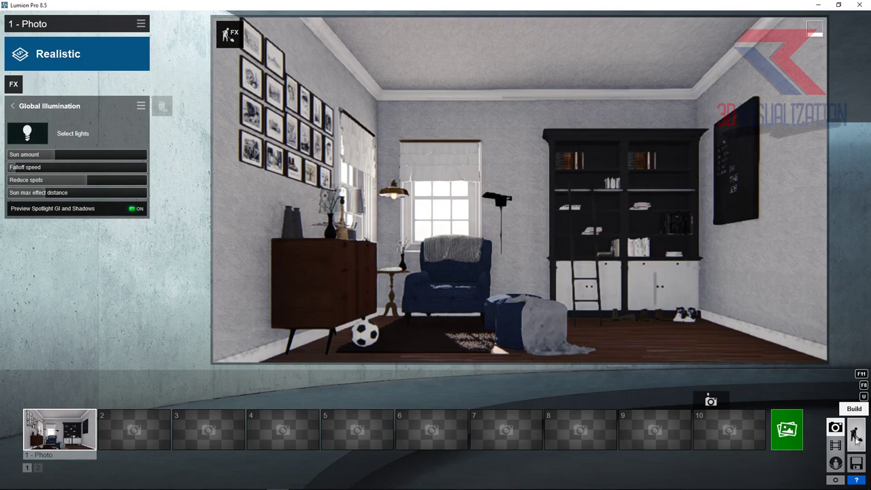
# Open the lamp's glass material in the Material Editor in Build mode.
pyautogui.click(856, 437)
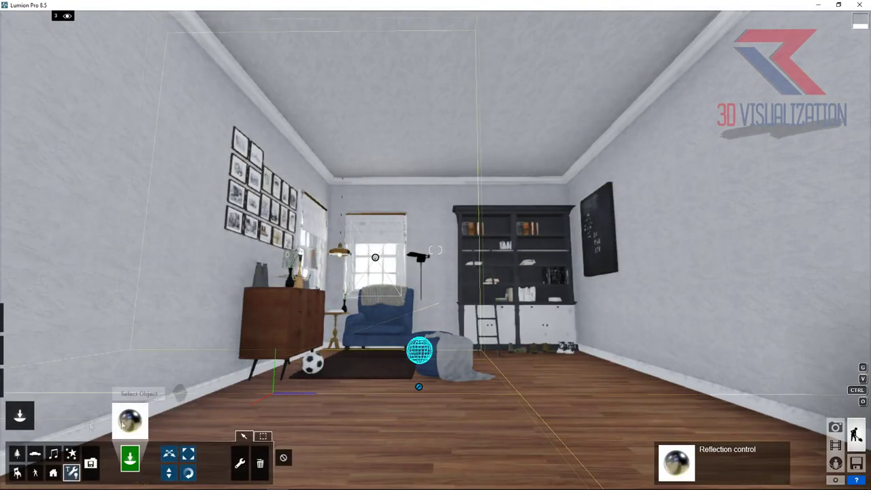
pyautogui.click(6, 365)
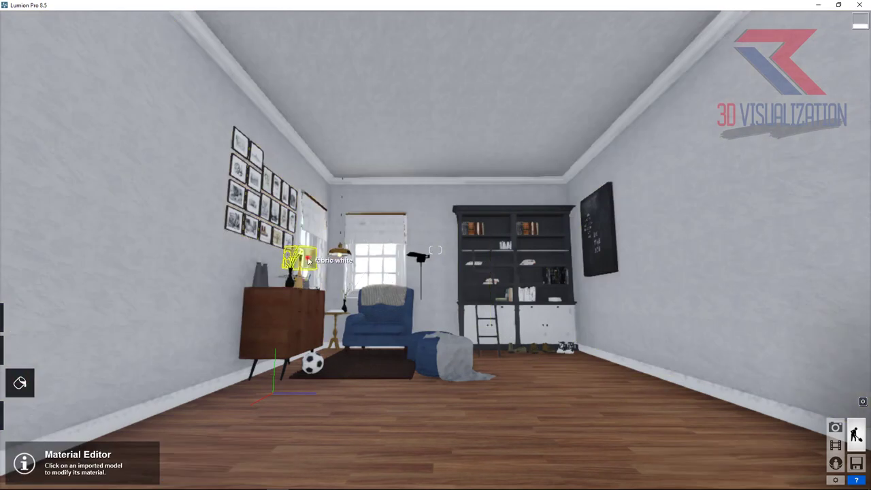
pyautogui.click(293, 276)
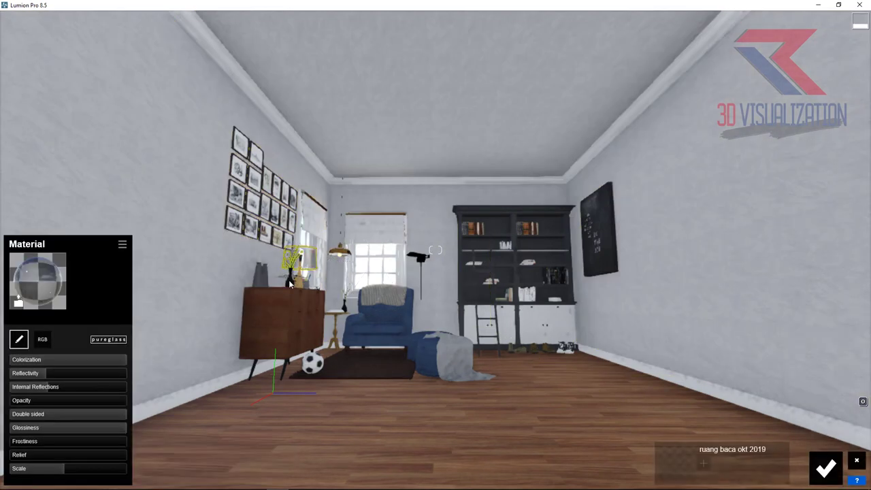
# Increase the lamp glass Reflectivity, accept the material, and return to Photo mode.
pyautogui.moveTo(48, 373)
pyautogui.mouseDown()
pyautogui.moveTo(91, 376)
pyautogui.moveTo(81, 375)
pyautogui.mouseUp()
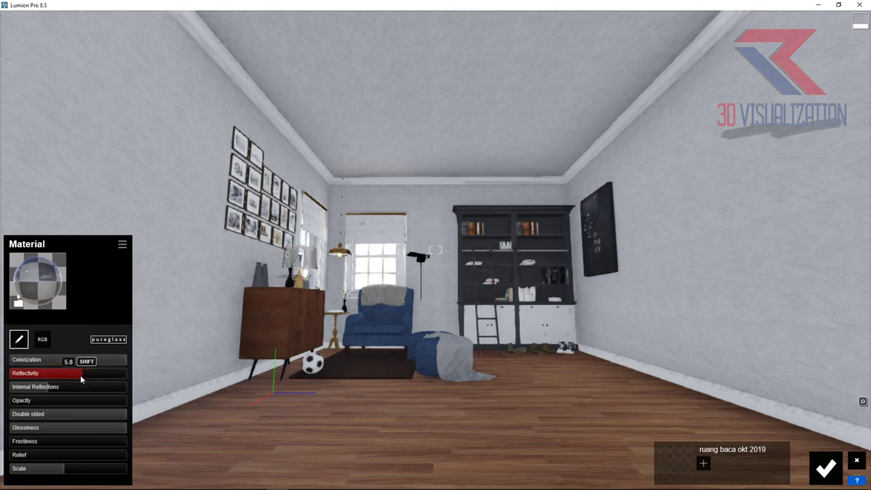
pyautogui.click(823, 465)
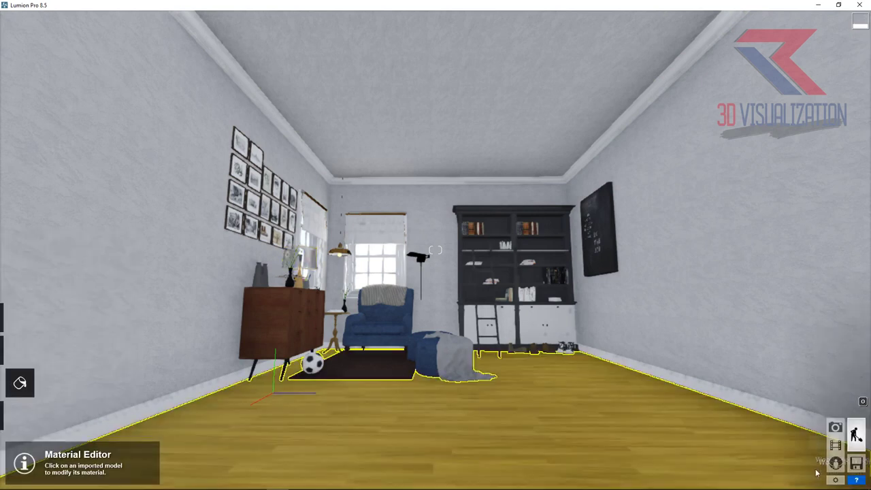
pyautogui.click(835, 427)
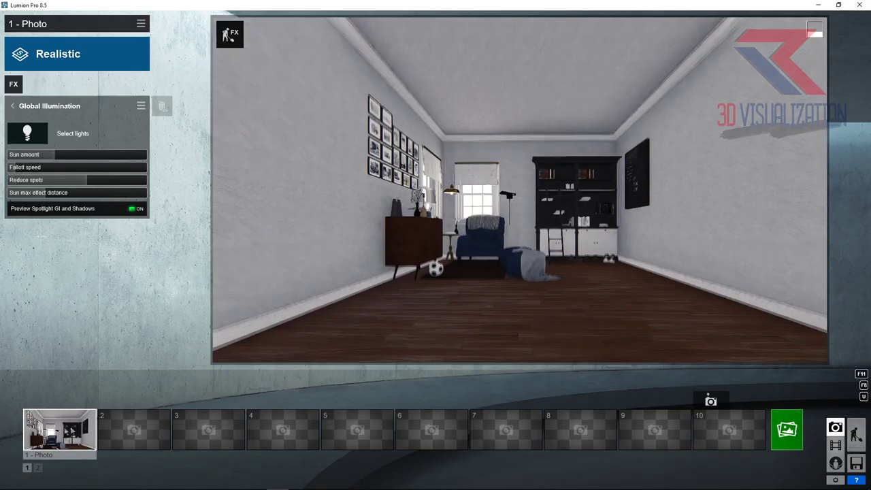
# Render photo 1 at 1920x1080 Desktop size and close the finished render.
pyautogui.click(787, 429)
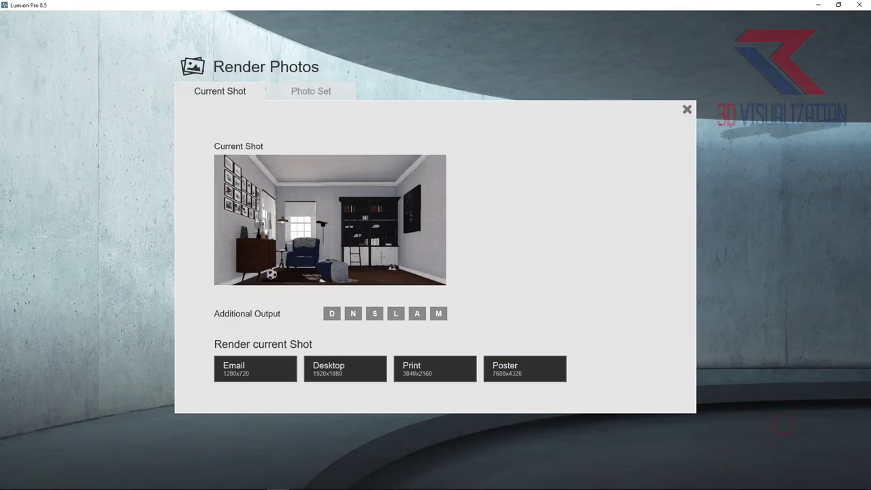
pyautogui.click(361, 359)
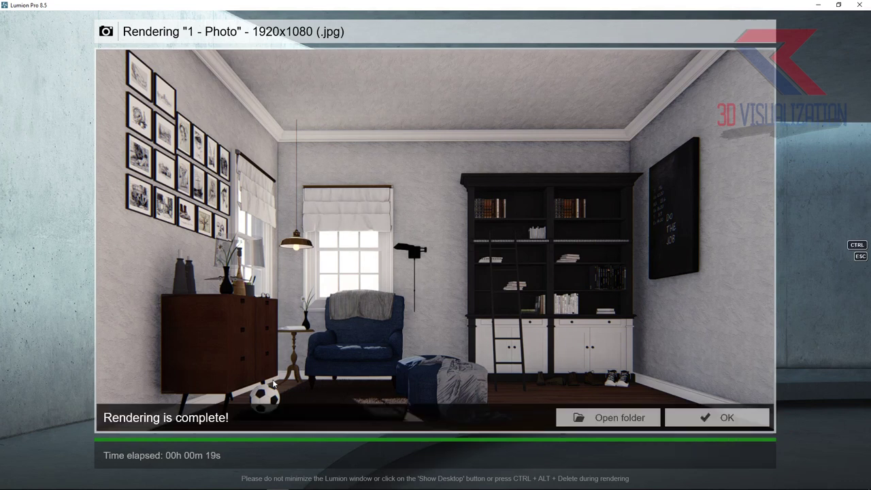
pyautogui.click(708, 417)
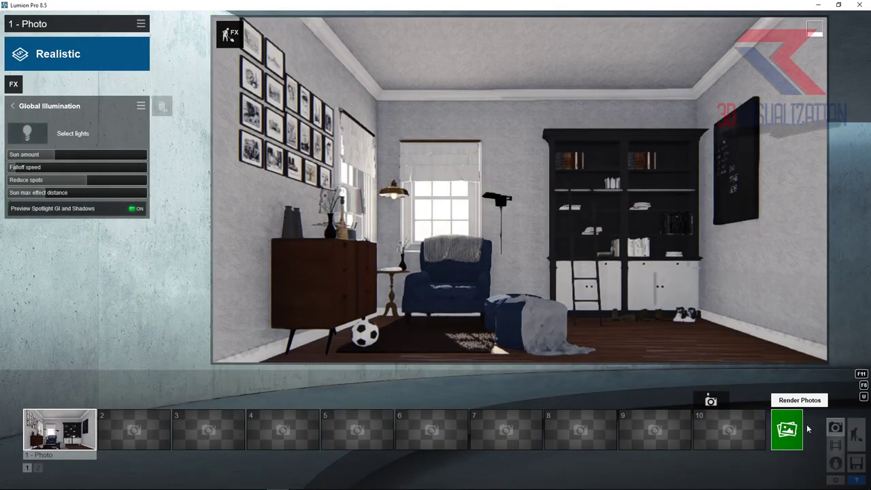
# Load the purple COL_VAR2 texture from FABRICK > InteriorDesignRugStarryNight001 > REGULAR > 4K as the colour map.
pyautogui.click(853, 437)
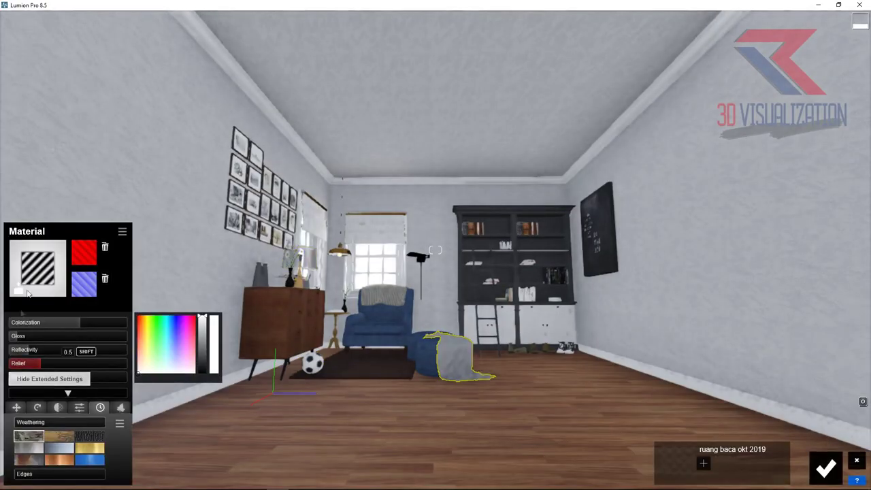
pyautogui.click(80, 258)
pyautogui.click(296, 109)
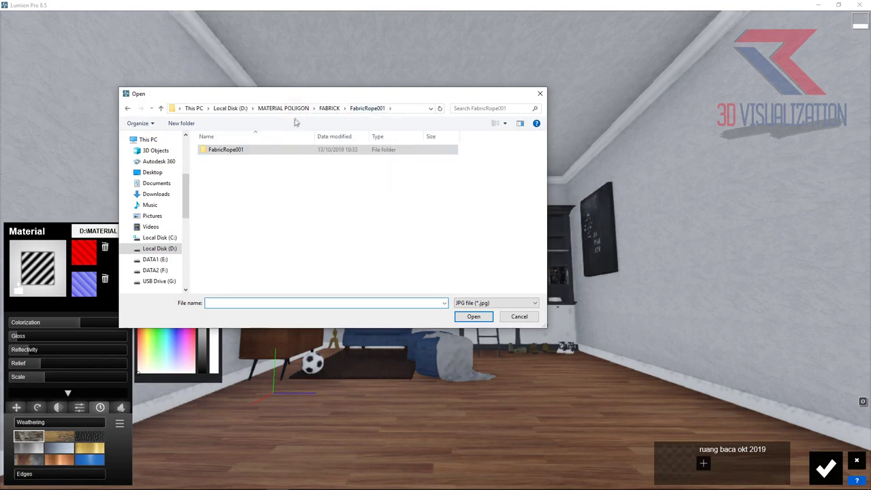
pyautogui.click(289, 111)
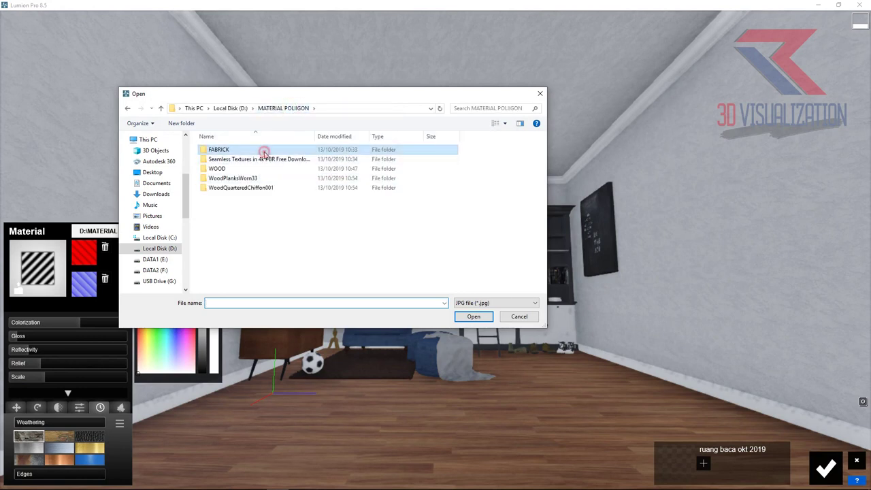
pyautogui.doubleClick(262, 150)
pyautogui.doubleClick(252, 187)
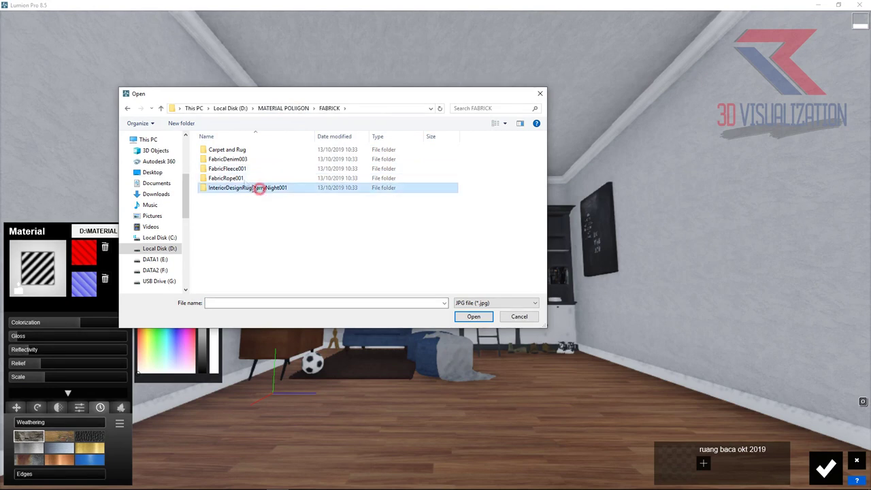
pyautogui.doubleClick(235, 149)
pyautogui.doubleClick(230, 159)
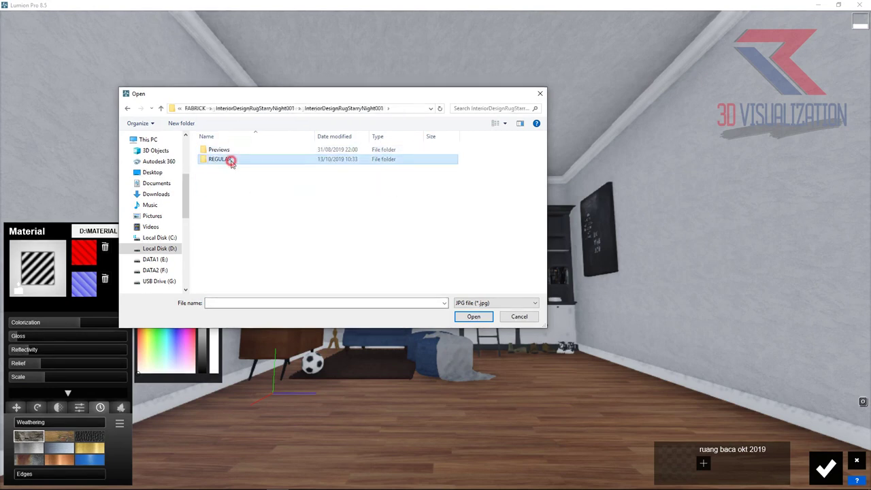
pyautogui.doubleClick(232, 161)
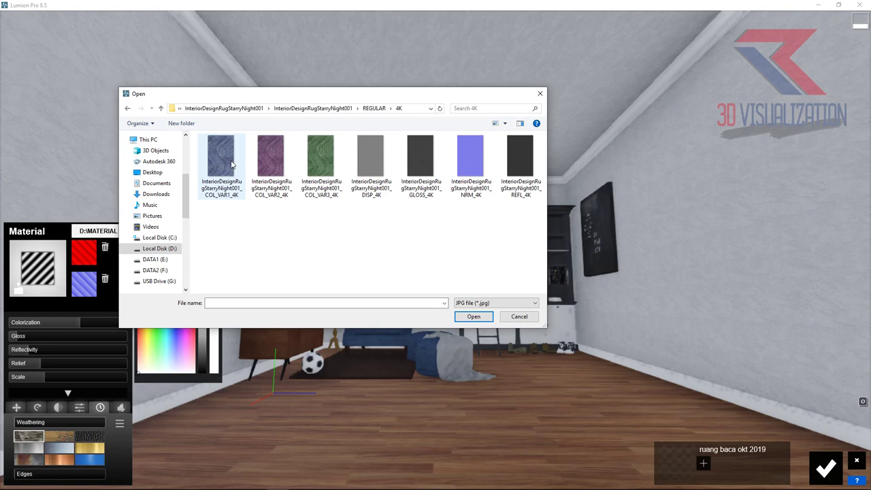
pyautogui.doubleClick(281, 159)
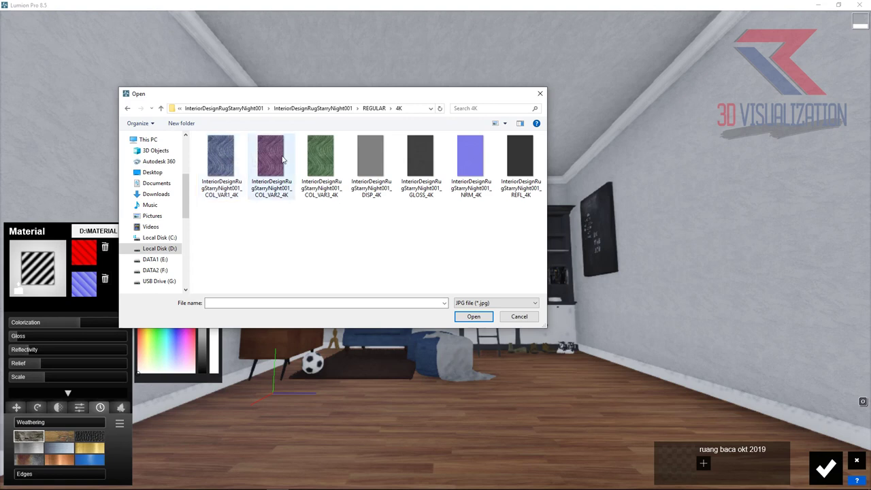
# Load the InteriorDesignRugStarryNight001 NRM_4K image as the material's normal map.
pyautogui.click(80, 288)
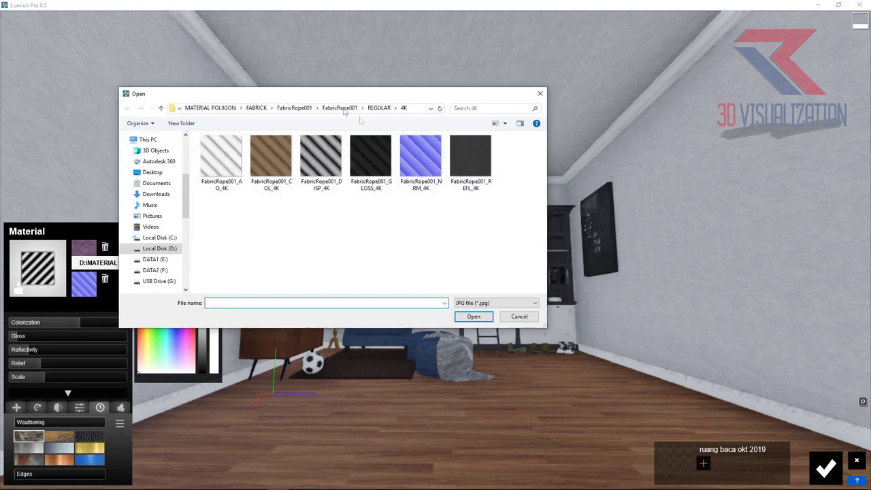
pyautogui.click(256, 108)
pyautogui.doubleClick(225, 188)
pyautogui.doubleClick(288, 150)
pyautogui.doubleClick(281, 160)
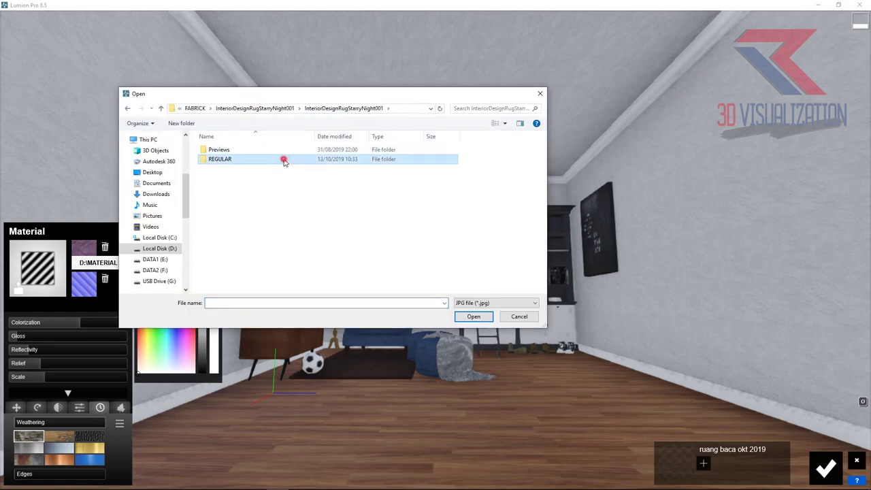
pyautogui.doubleClick(346, 155)
pyautogui.click(460, 174)
pyautogui.doubleClick(460, 174)
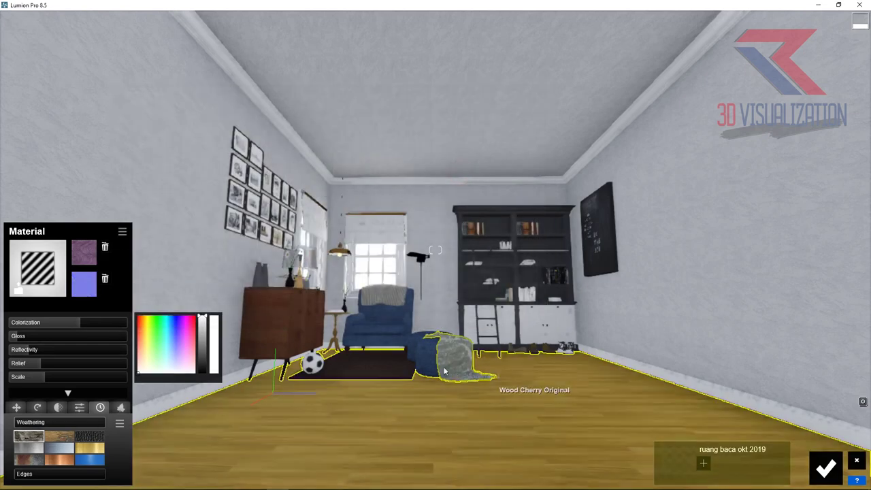
# Adjust the cloth's Gloss and raise its Relief so the draped fabric looks bumpier.
pyautogui.scroll(5, 441, 365)
pyautogui.scroll(2, 432, 379)
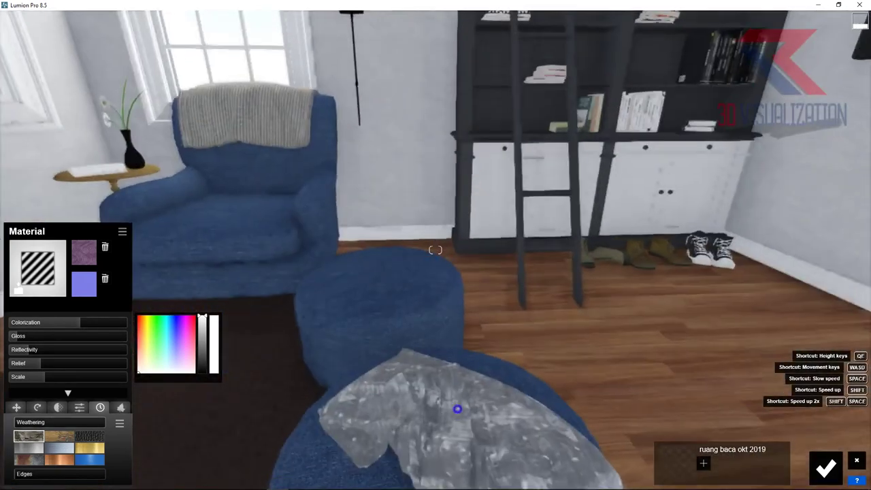
pyautogui.scroll(2, 452, 406)
pyautogui.scroll(2, 452, 406)
pyautogui.scroll(2, 422, 391)
pyautogui.scroll(-3, 413, 386)
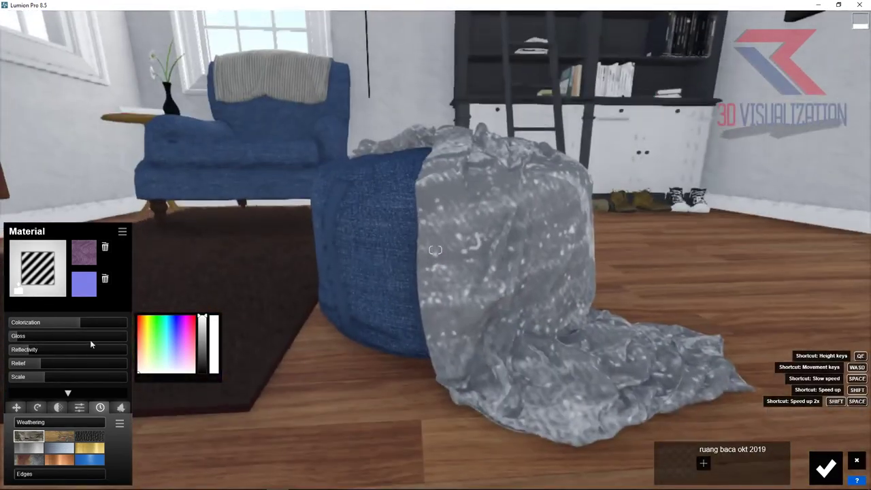
pyautogui.click(13, 337)
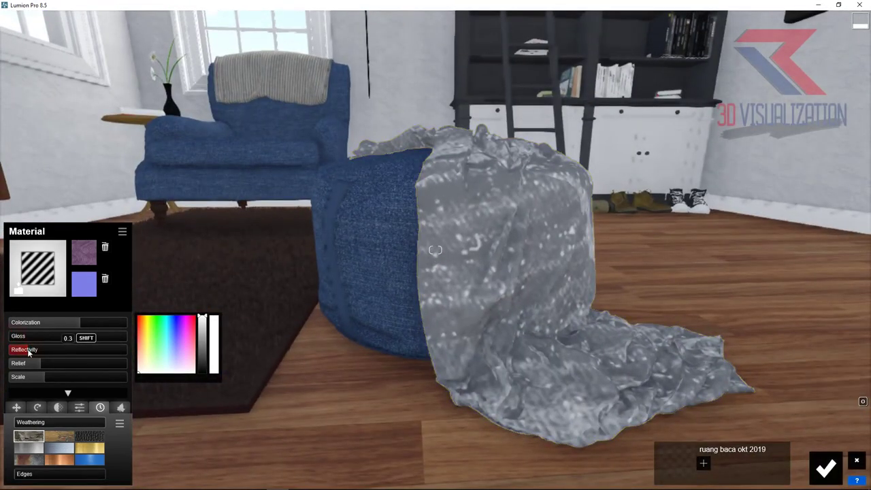
pyautogui.click(43, 365)
pyautogui.moveTo(63, 363); pyautogui.dragTo(88, 362)
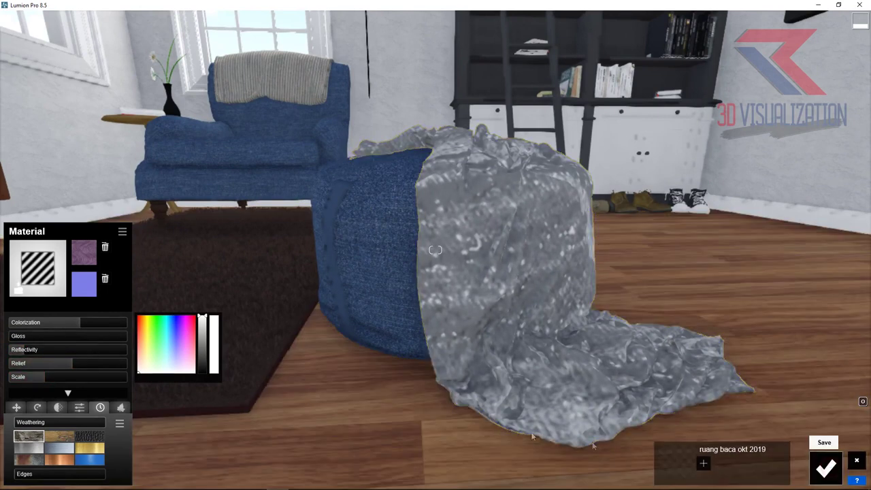
# Set the cloth's Colorization to 0.2 and accept the purple starry material.
pyautogui.click(825, 468)
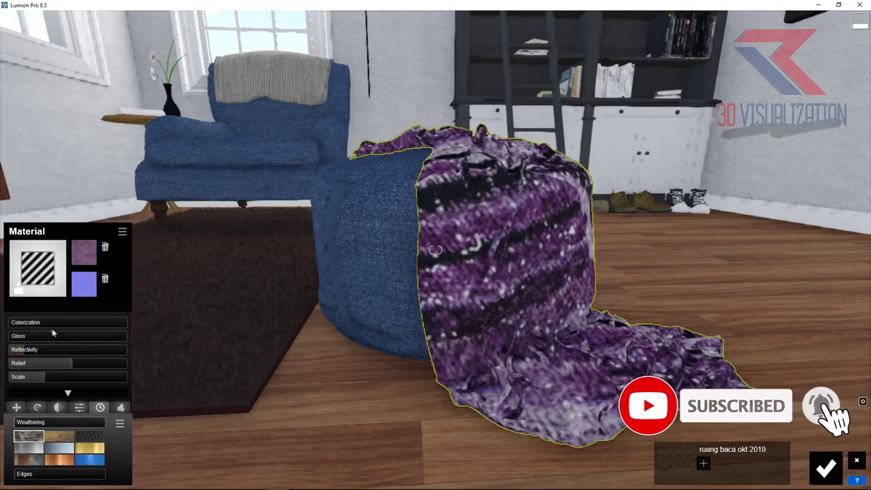
pyautogui.click(19, 324)
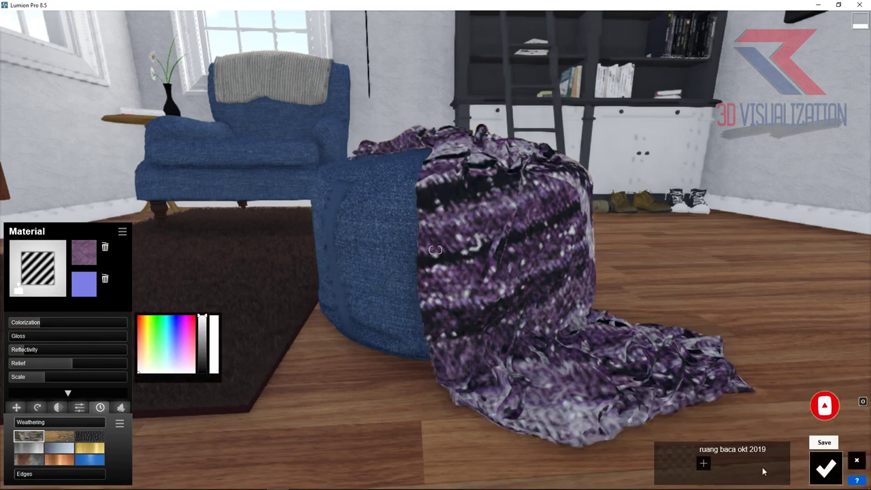
pyautogui.click(826, 468)
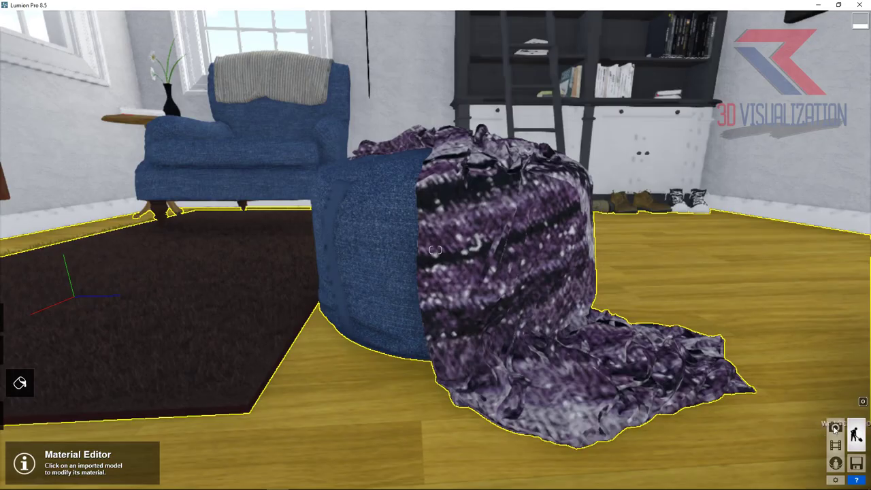
# Render photo 1 as a Desktop 1920x1080 JPG, overwriting the earlier file.
pyautogui.click(836, 428)
pyautogui.click(80, 443)
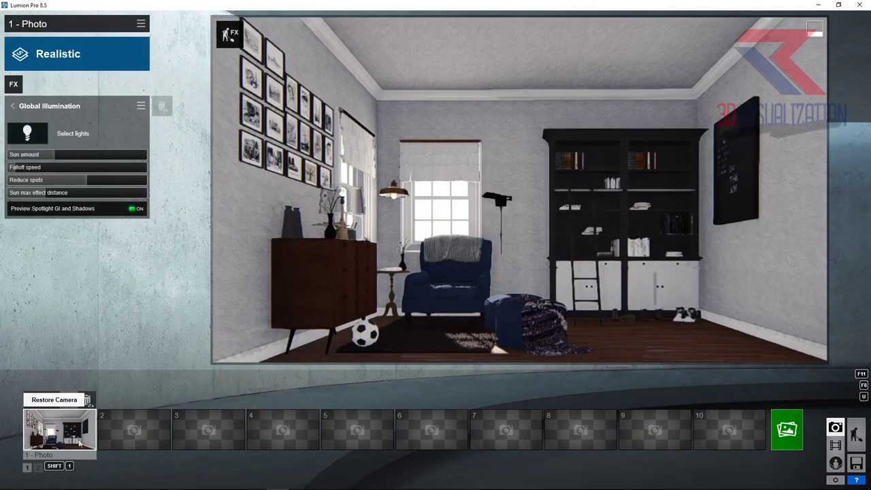
pyautogui.click(783, 427)
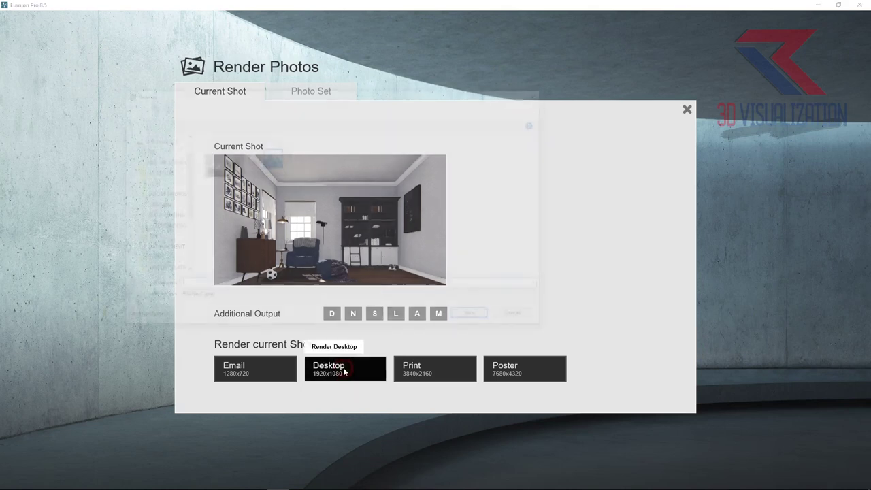
pyautogui.click(469, 313)
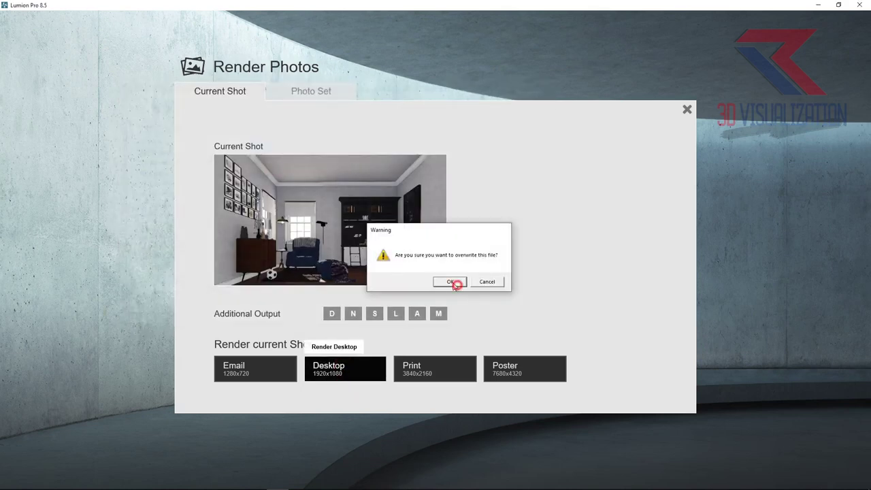
pyautogui.click(455, 283)
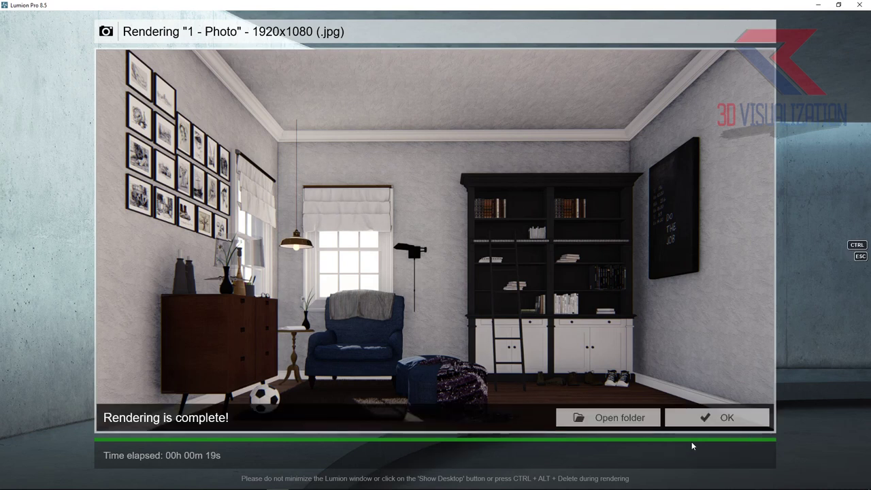
pyautogui.click(710, 416)
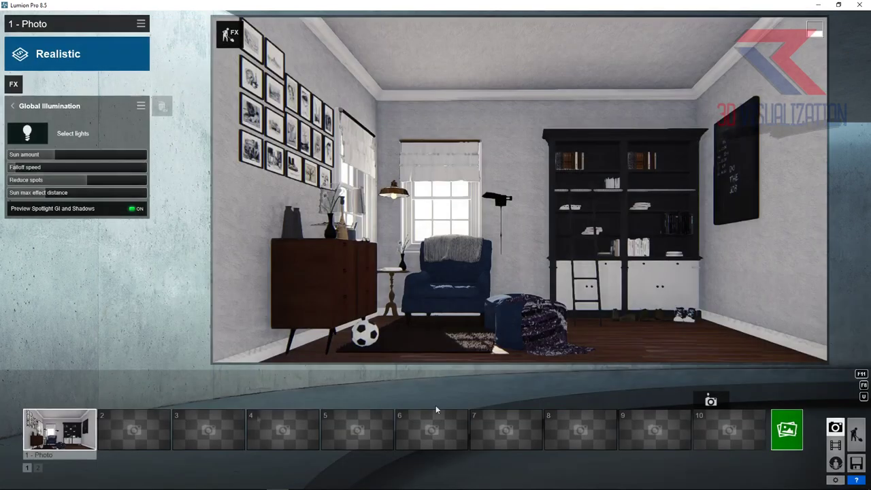
# Return to Build mode and browse the Lights and Utilities library without choosing anything.
pyautogui.click(859, 428)
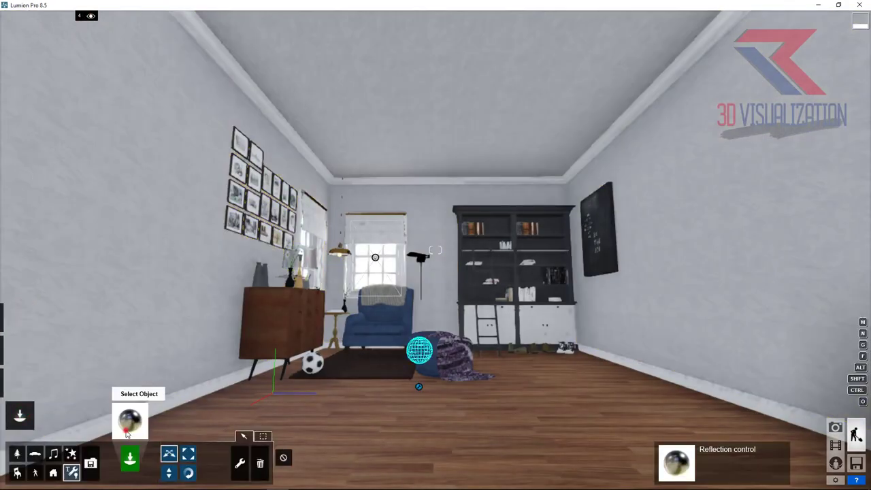
pyautogui.click(127, 433)
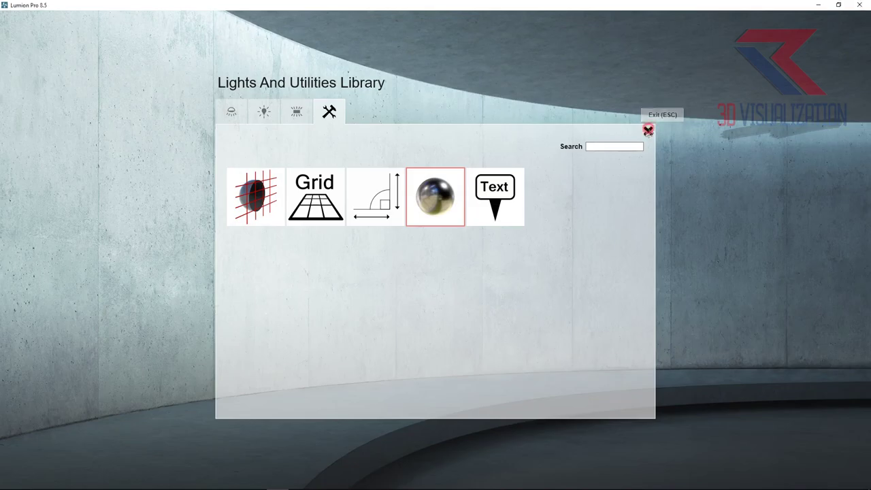
pyautogui.click(648, 130)
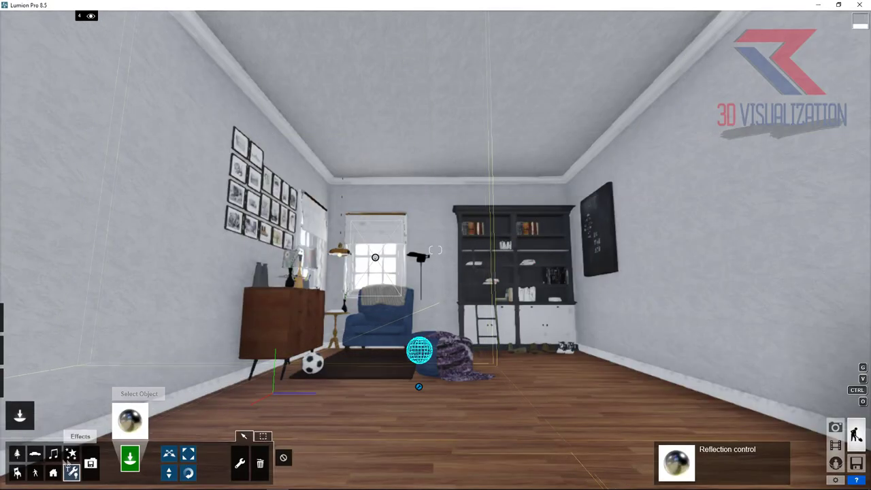
# In the Import Library, go to the PEOPLE category and select the Biquini+girl model.
pyautogui.click(91, 463)
pyautogui.click(130, 420)
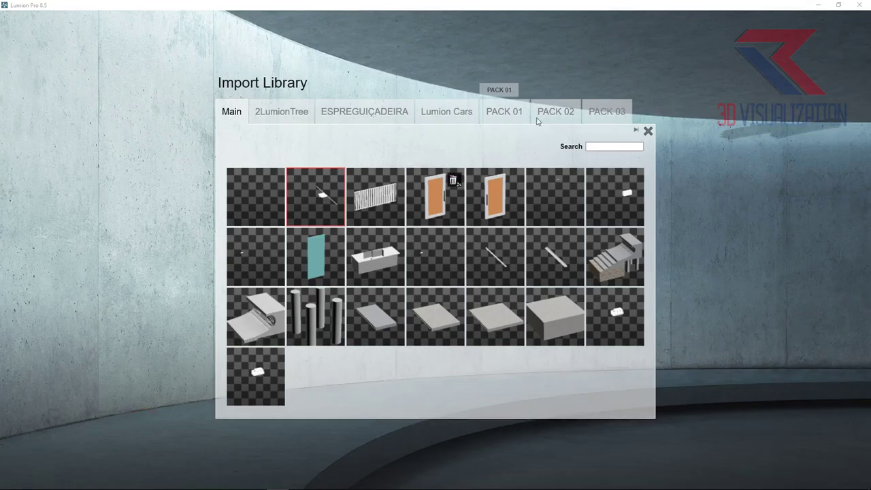
pyautogui.click(543, 114)
pyautogui.click(648, 131)
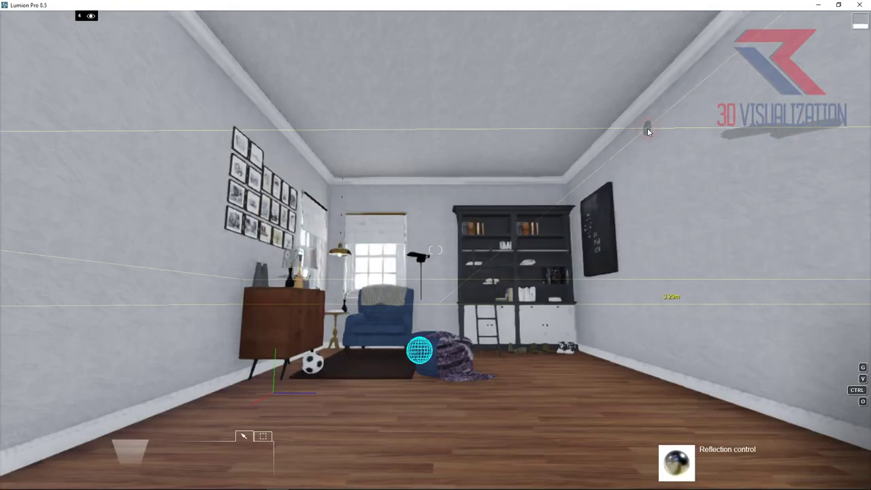
pyautogui.click(121, 422)
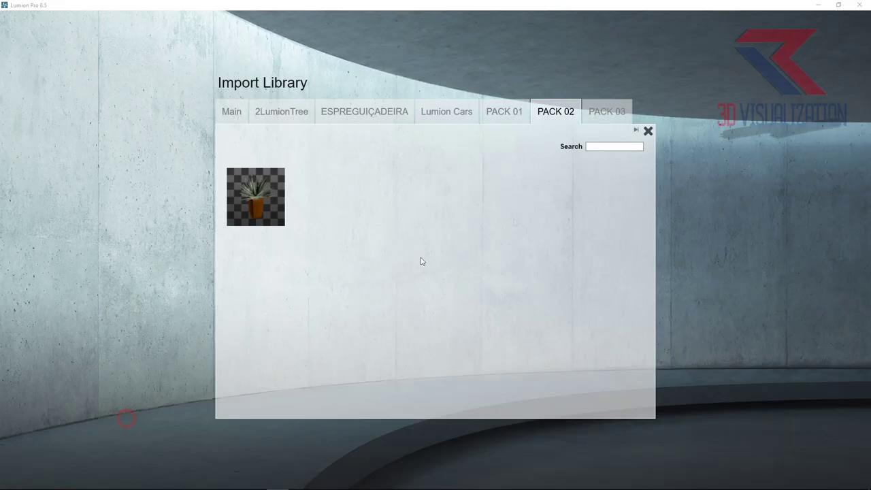
pyautogui.click(636, 130)
pyautogui.click(614, 116)
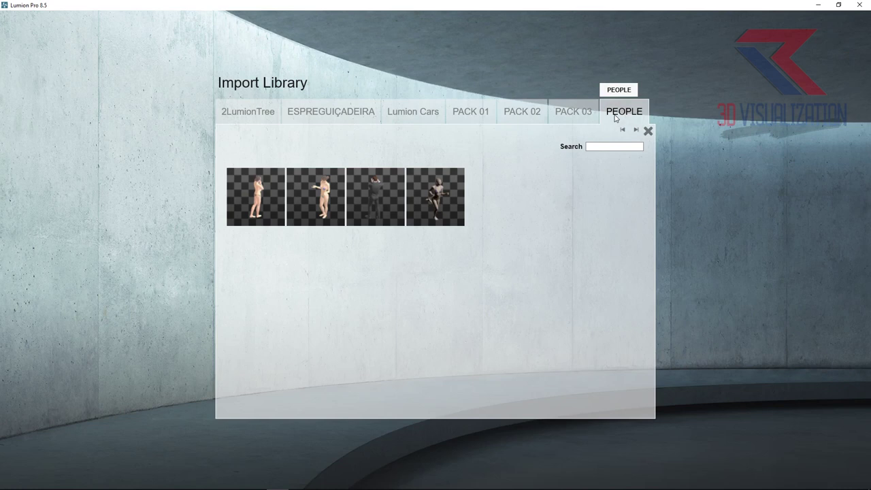
pyautogui.click(255, 204)
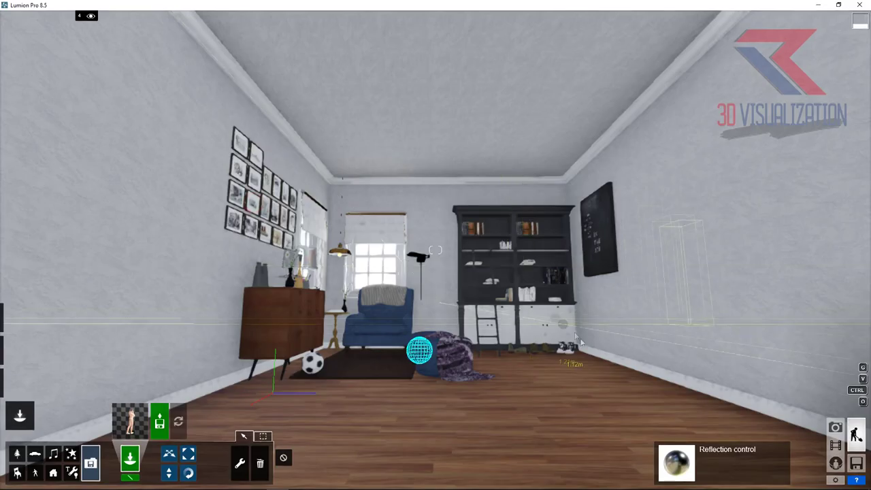
# Place the Biquini+girl figure in front of the dark bookshelf and rotate her toward the armchair.
pyautogui.click(483, 372)
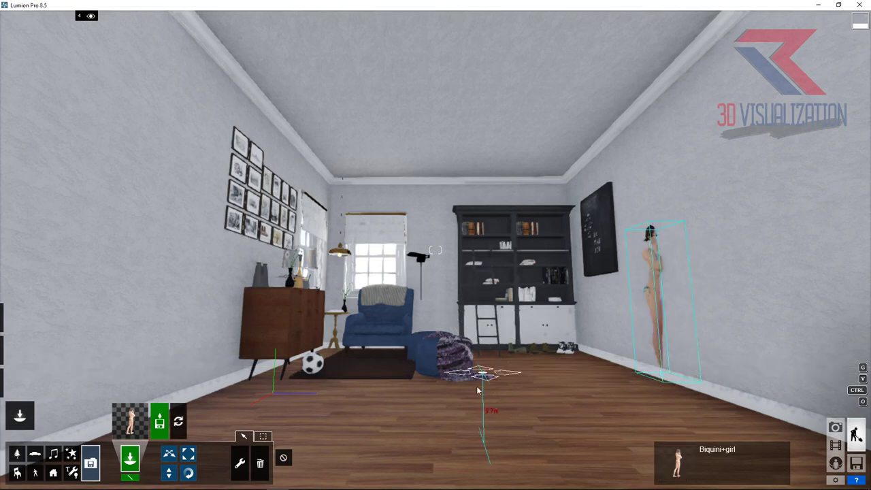
pyautogui.click(168, 454)
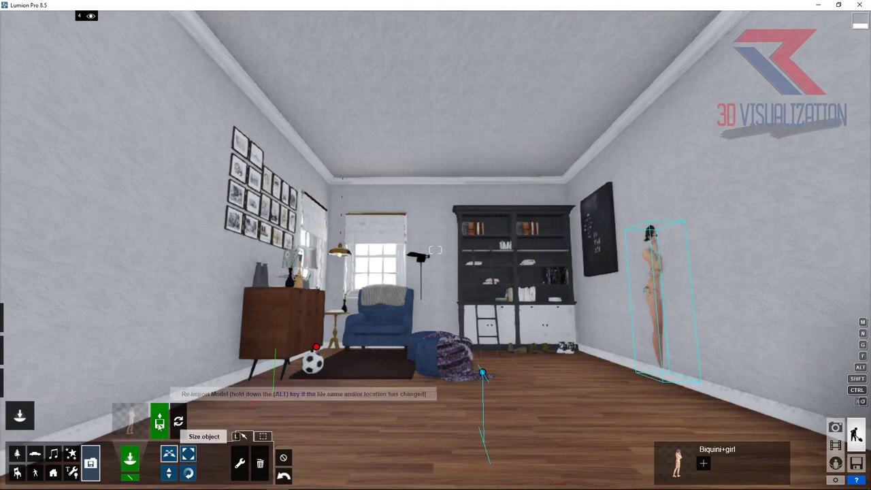
pyautogui.moveTo(482, 372); pyautogui.dragTo(408, 359)
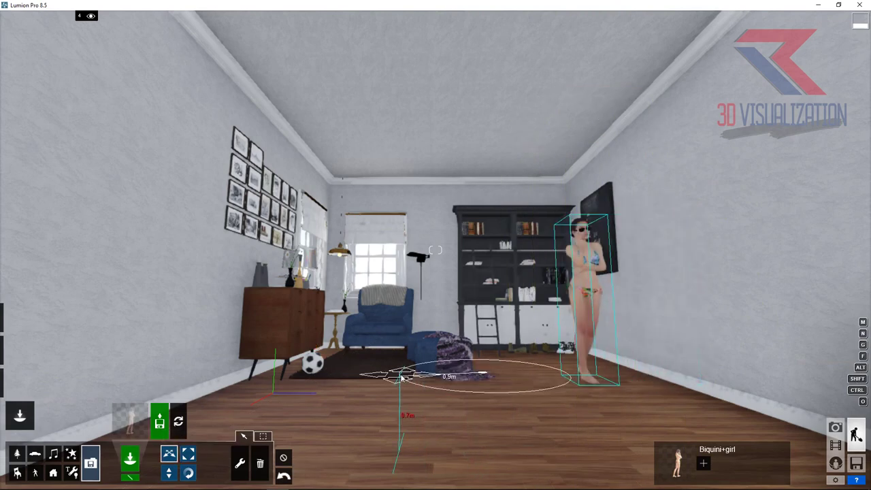
pyautogui.scroll(5, 614, 349)
pyautogui.moveTo(619, 364); pyautogui.dragTo(681, 394, button='right')
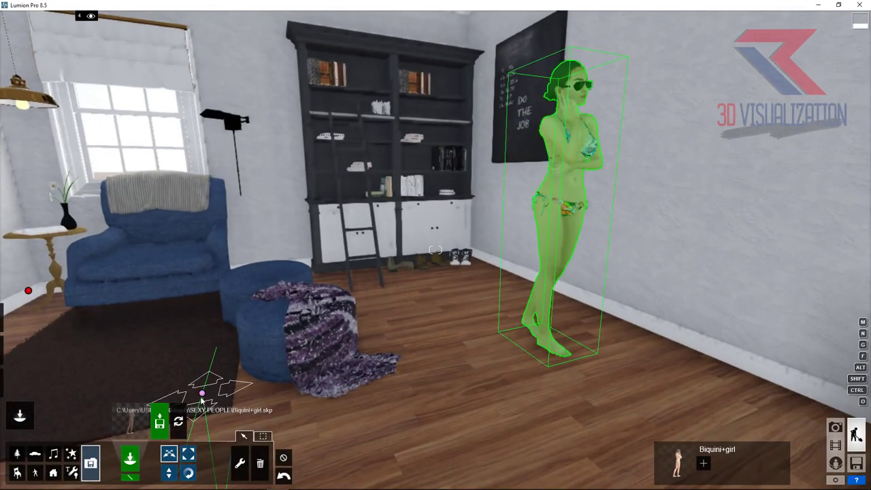
pyautogui.moveTo(202, 393); pyautogui.dragTo(196, 412)
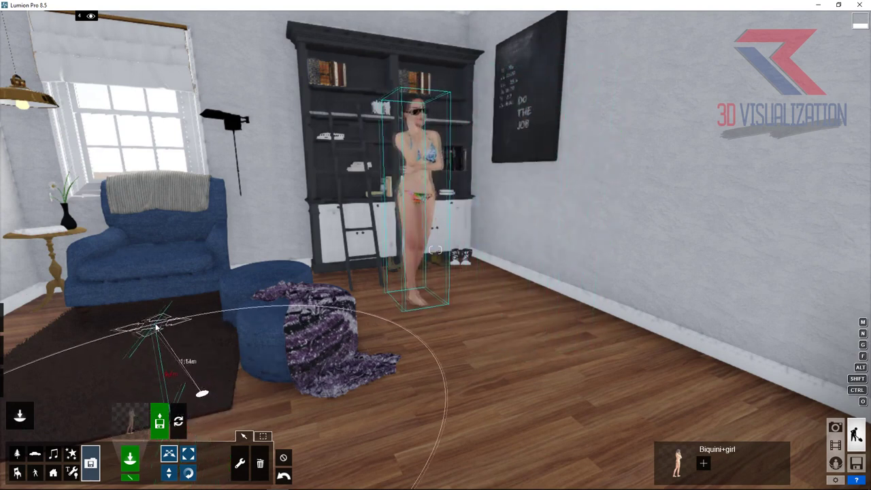
pyautogui.click(189, 474)
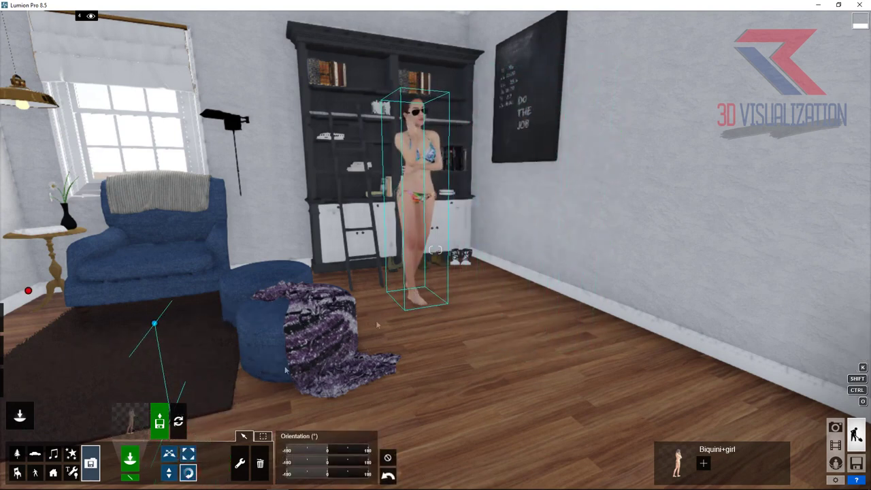
pyautogui.moveTo(156, 323)
pyautogui.mouseDown()
pyautogui.moveTo(301, 357)
pyautogui.moveTo(39, 329)
pyautogui.moveTo(504, 387)
pyautogui.mouseUp()
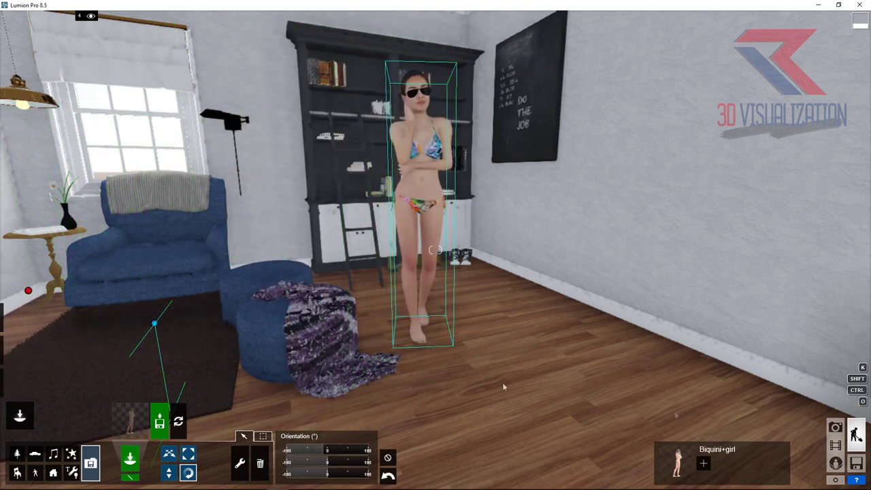
# Render photo 1 with the standing figure as a 1920x1080 JPG, then go back to Build mode.
pyautogui.click(836, 427)
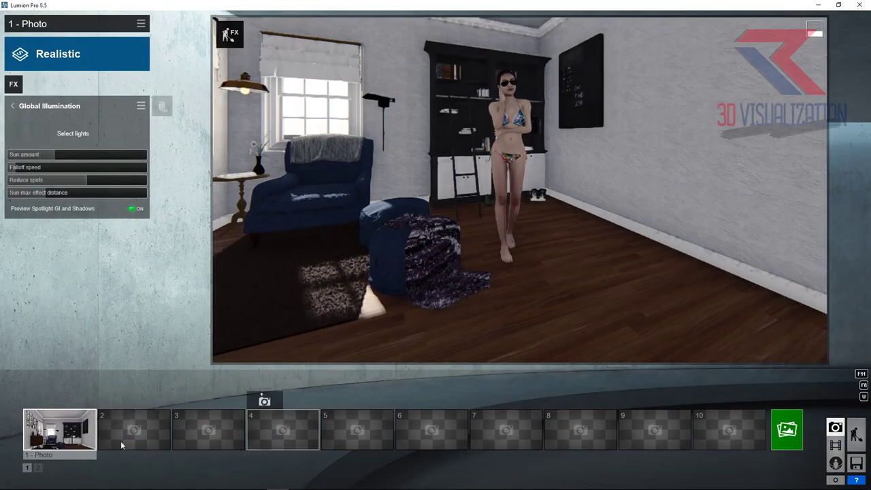
pyautogui.click(75, 436)
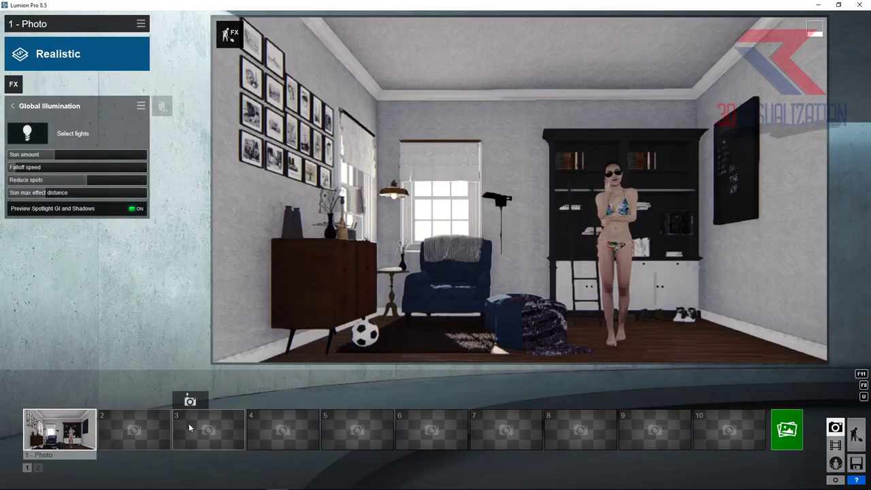
pyautogui.click(788, 430)
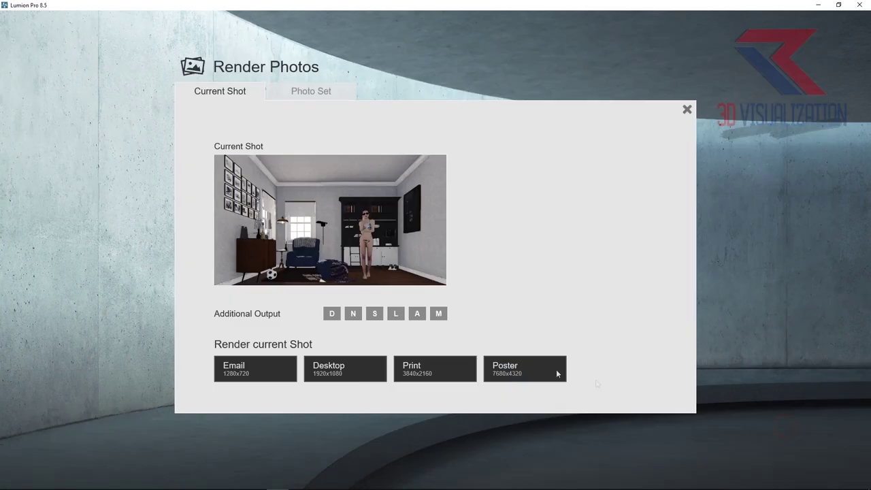
pyautogui.click(345, 373)
pyautogui.click(475, 316)
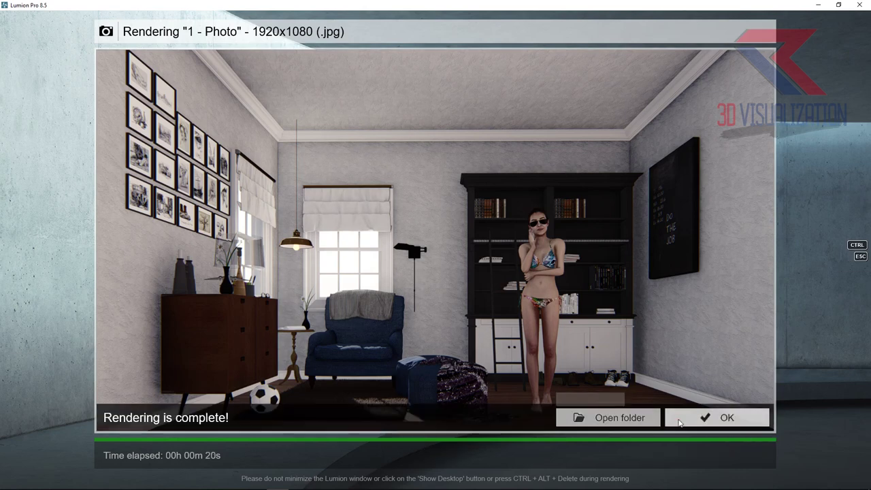
pyautogui.click(720, 417)
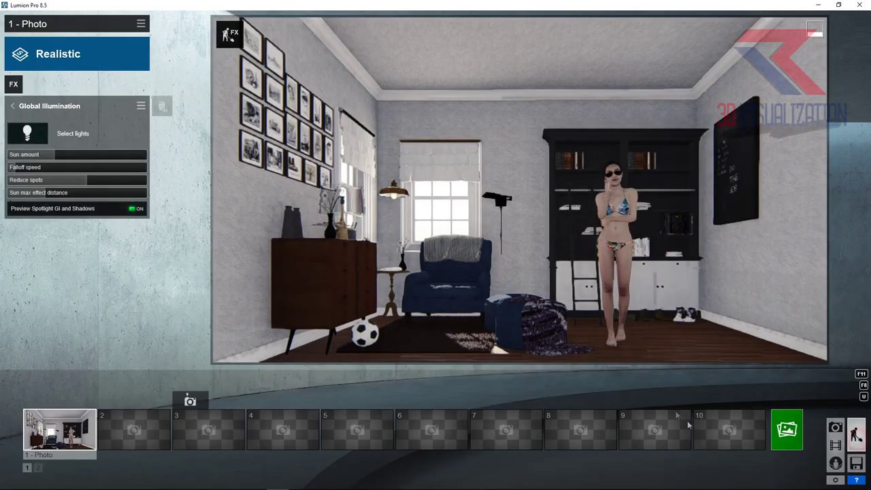
pyautogui.click(855, 434)
# Delete the woman model from the room and make layer 3 active.
pyautogui.click(266, 462)
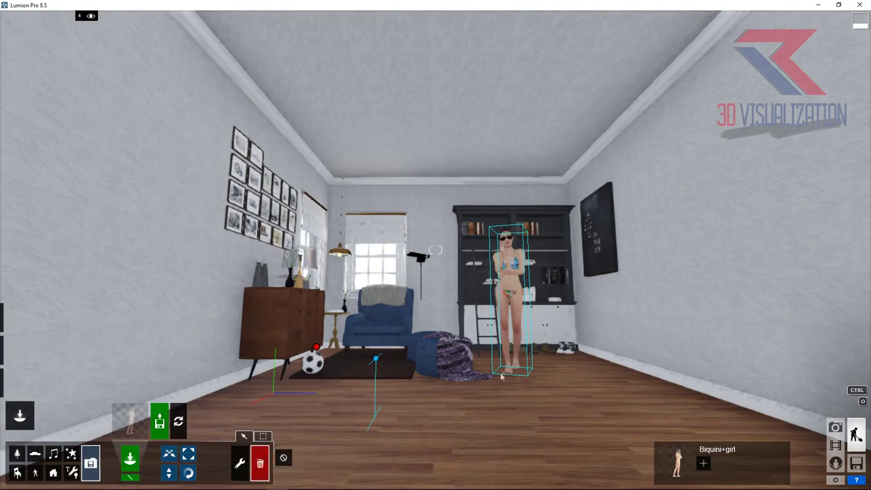
pyautogui.click(376, 357)
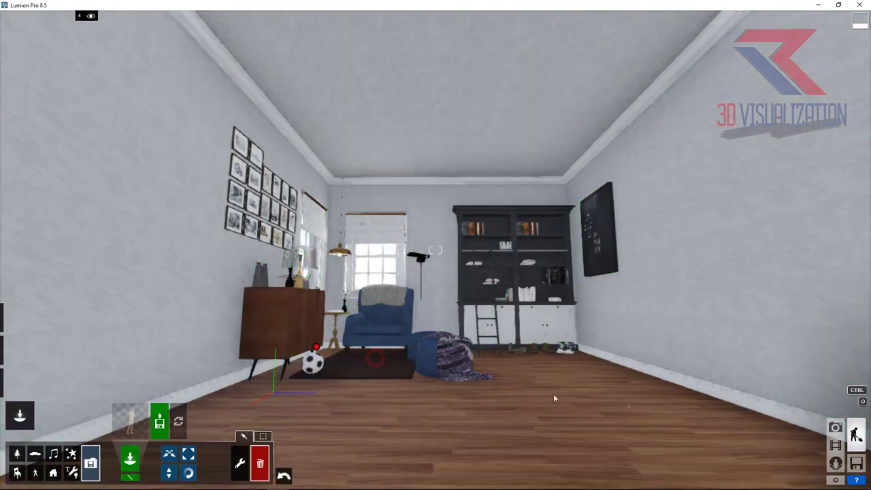
pyautogui.click(57, 15)
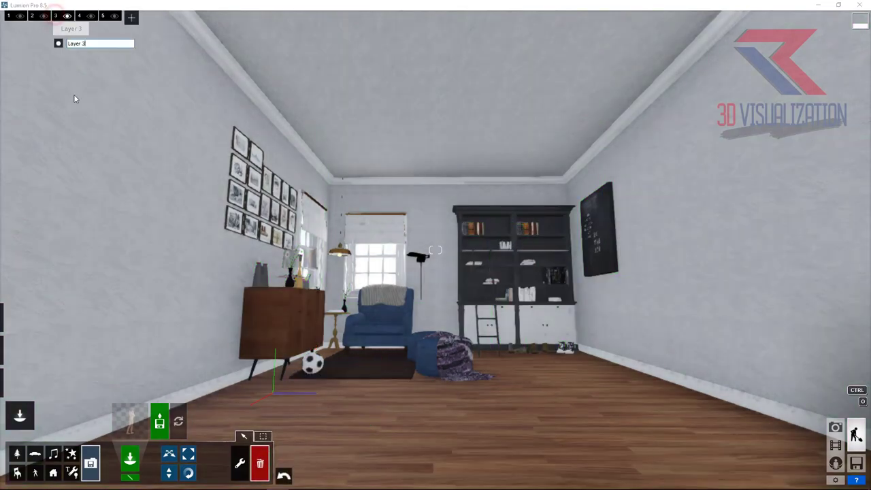
# Place a Lamp03 spotlight at the pendant lamp bulb.
pyautogui.click(71, 471)
pyautogui.click(134, 416)
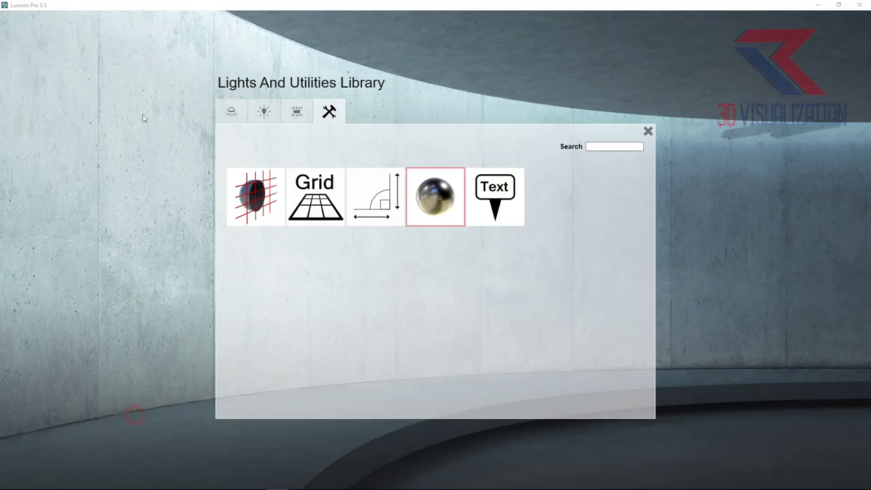
pyautogui.click(296, 111)
pyautogui.click(231, 111)
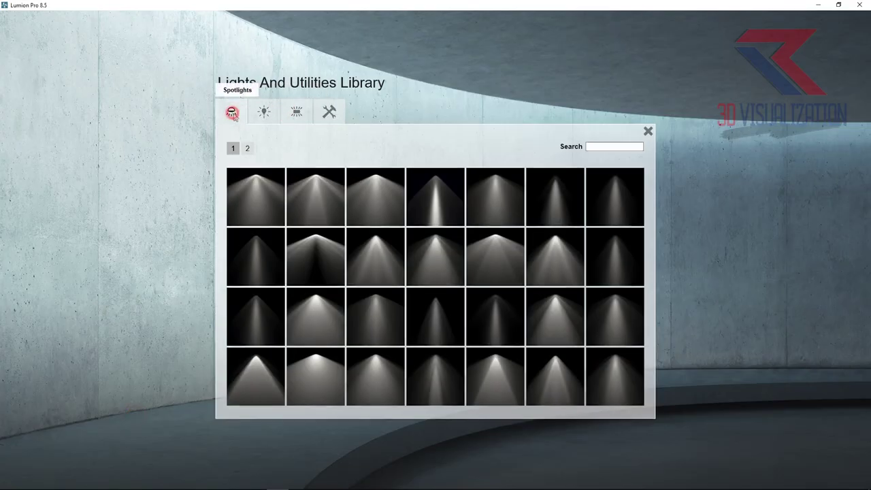
pyautogui.click(375, 202)
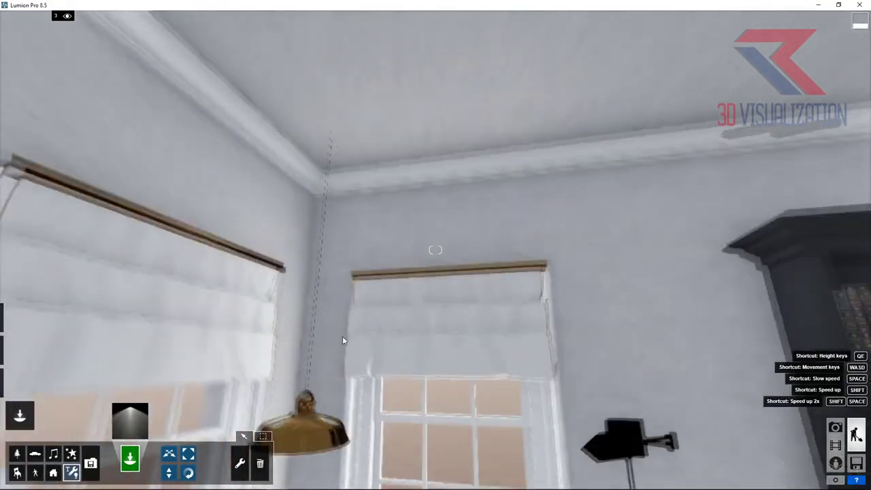
pyautogui.press('w')
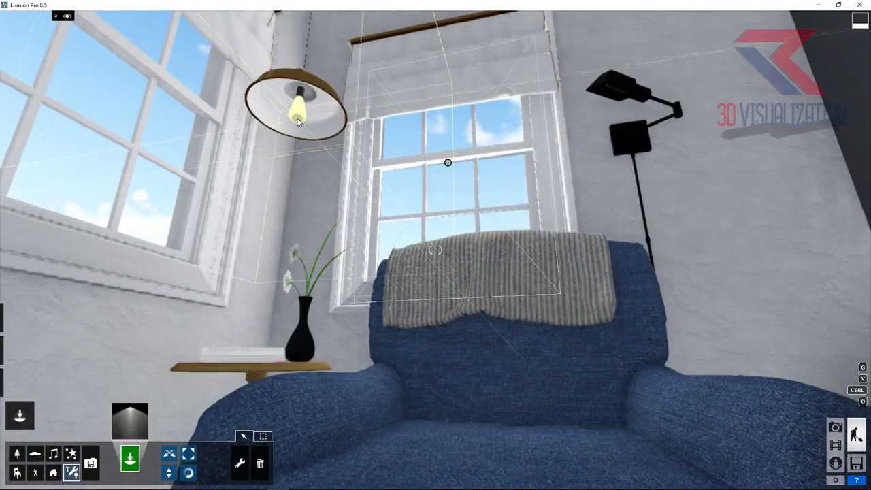
pyautogui.click(297, 112)
# Give Lamp03 a warm yellow colour, a wider cone angle, higher brightness and High shadows.
pyautogui.scroll(-5, 298, 132)
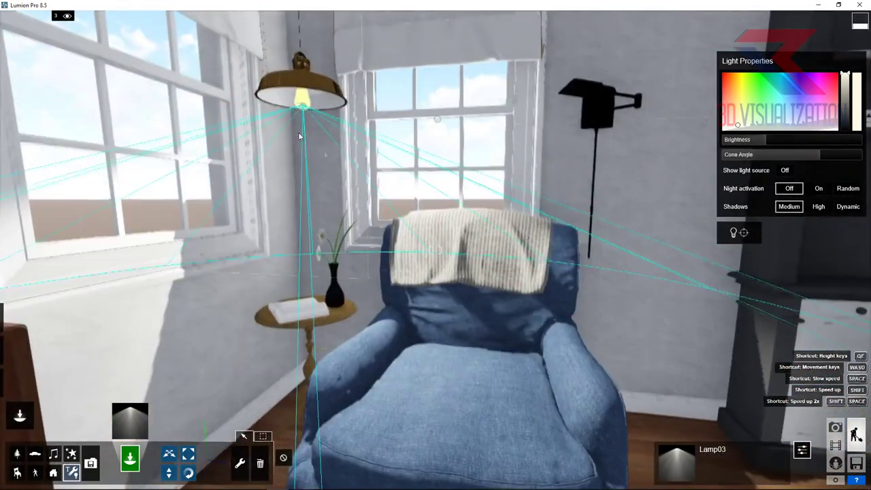
pyautogui.click(739, 103)
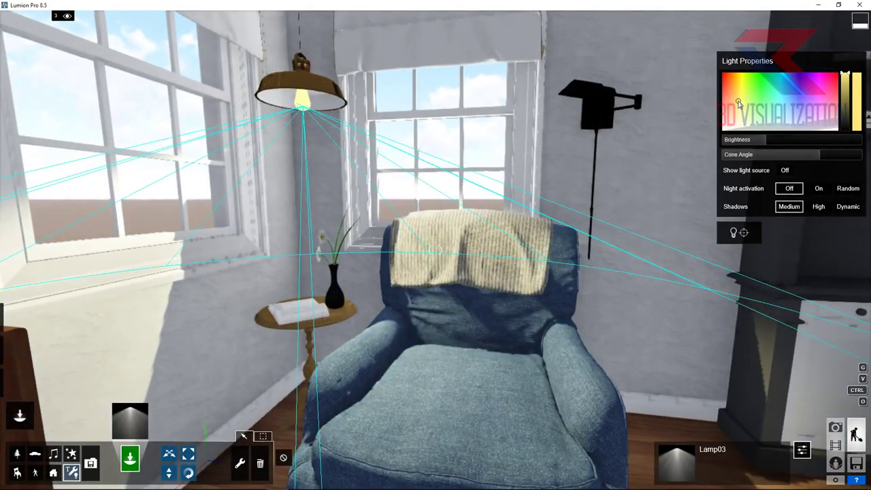
pyautogui.click(771, 156)
pyautogui.moveTo(612, 225)
pyautogui.mouseDown(button='right')
pyautogui.moveTo(604, 219)
pyautogui.moveTo(576, 285)
pyautogui.mouseUp(button='right')
pyautogui.press('s')
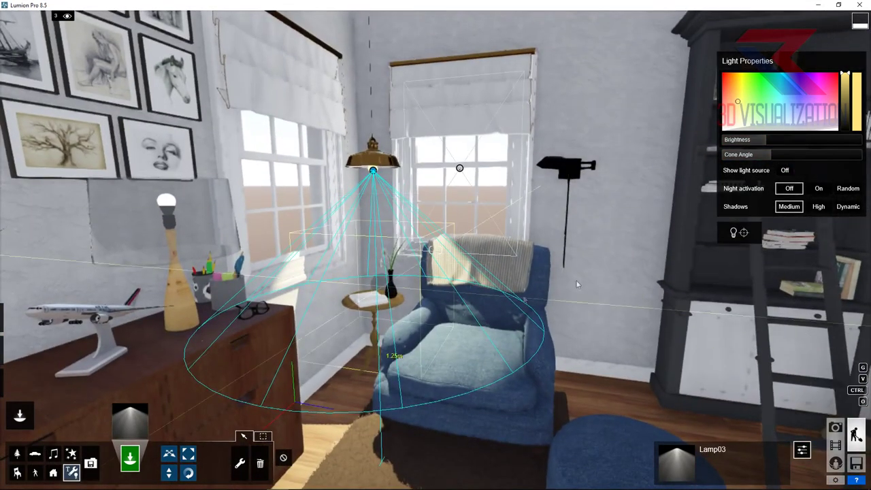
pyautogui.moveTo(737, 140); pyautogui.dragTo(769, 142)
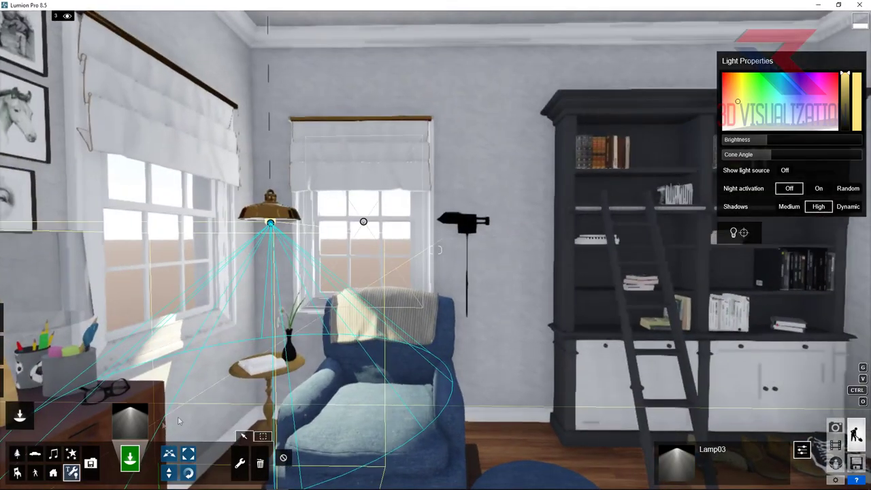
pyautogui.click(130, 418)
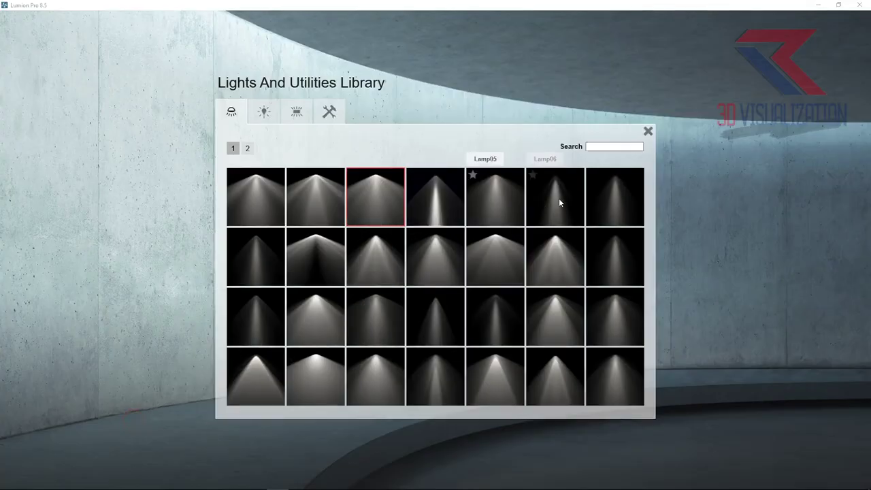
# Place a Lamp06 spotlight at the wall lamp head with a 1.9rad cone and High shadows.
pyautogui.click(556, 200)
pyautogui.scroll(5, 452, 259)
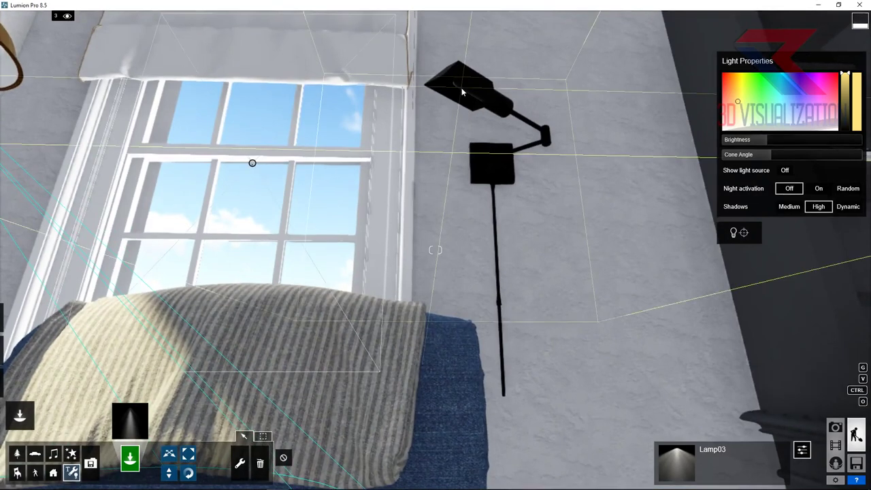
pyautogui.click(462, 87)
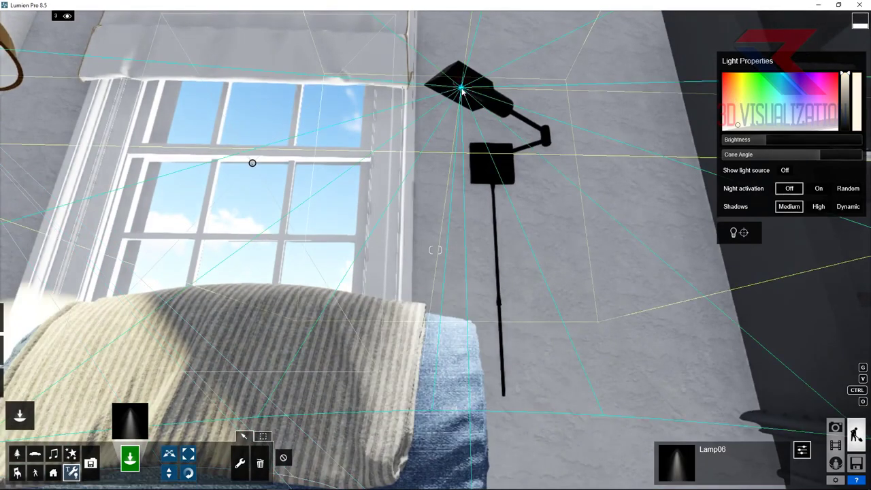
pyautogui.scroll(-5, 459, 174)
pyautogui.moveTo(817, 155)
pyautogui.mouseDown()
pyautogui.moveTo(737, 171)
pyautogui.moveTo(745, 164)
pyautogui.moveTo(754, 217)
pyautogui.mouseUp()
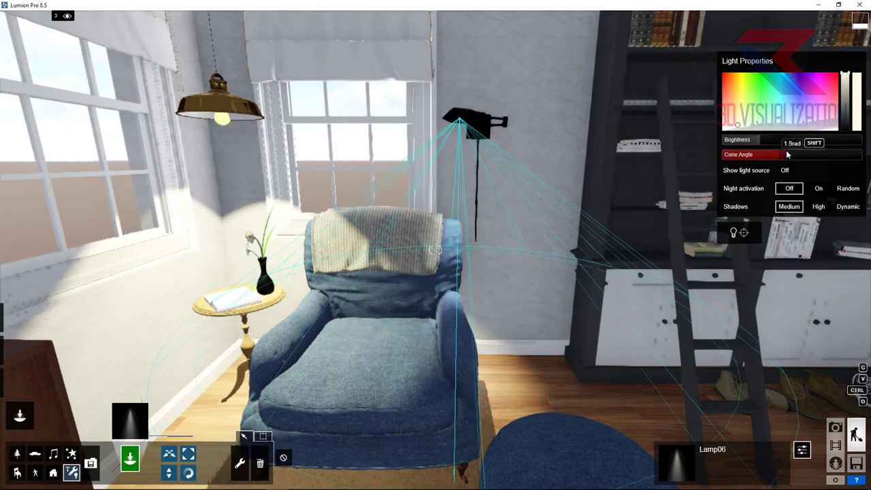
pyautogui.click(819, 206)
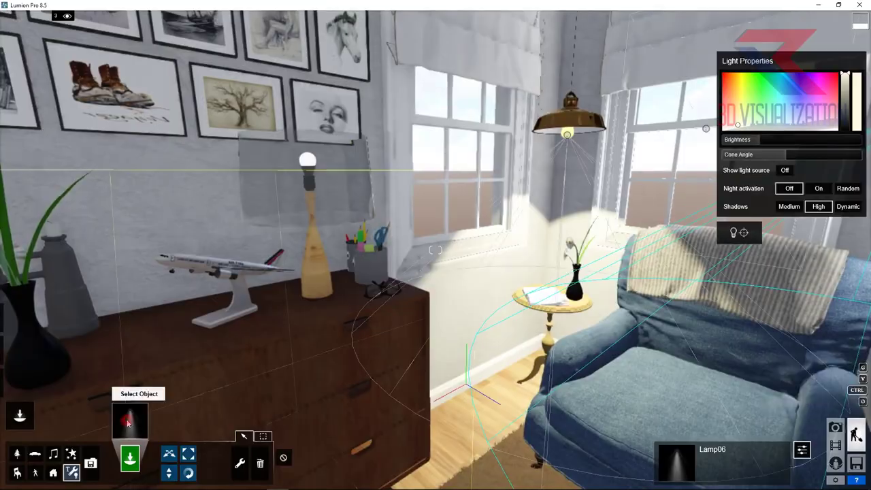
# Place a Lamp24 spotlight on the dresser's table lamp with a narrower cone and High shadows.
pyautogui.click(130, 417)
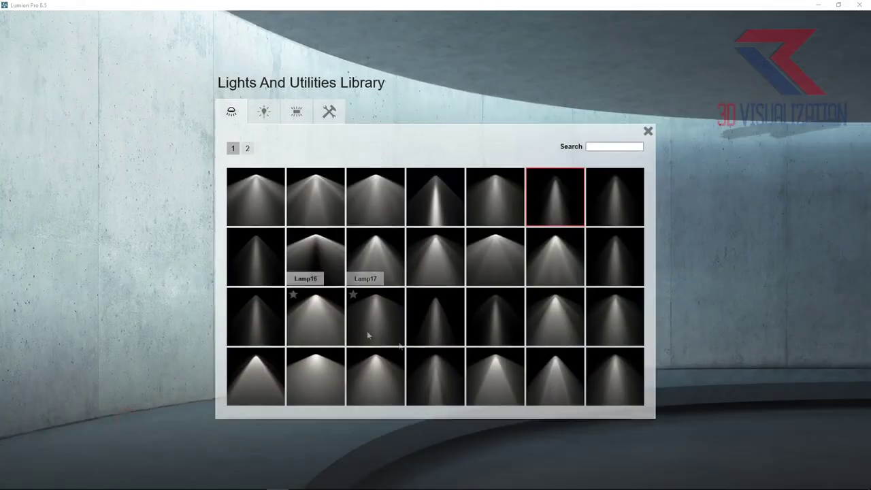
pyautogui.click(382, 377)
pyautogui.click(310, 171)
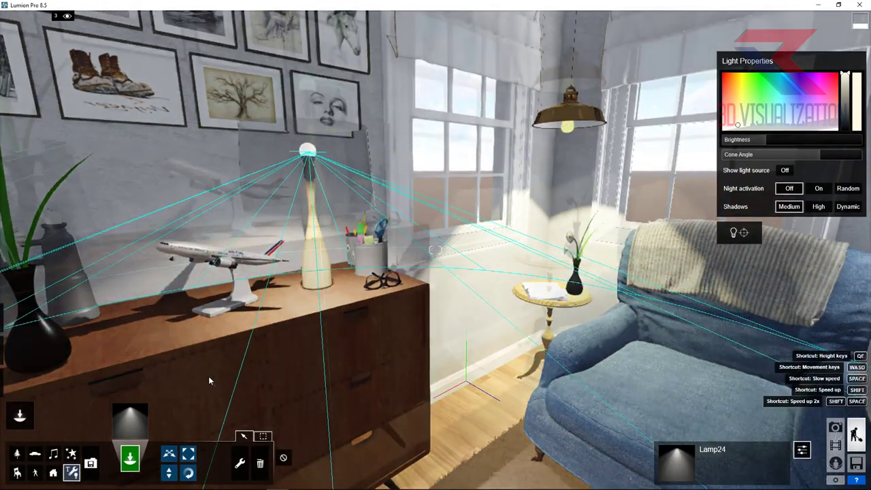
pyautogui.moveTo(213, 388)
pyautogui.mouseDown(button='right')
pyautogui.moveTo(523, 258)
pyautogui.moveTo(638, 190)
pyautogui.mouseUp(button='right')
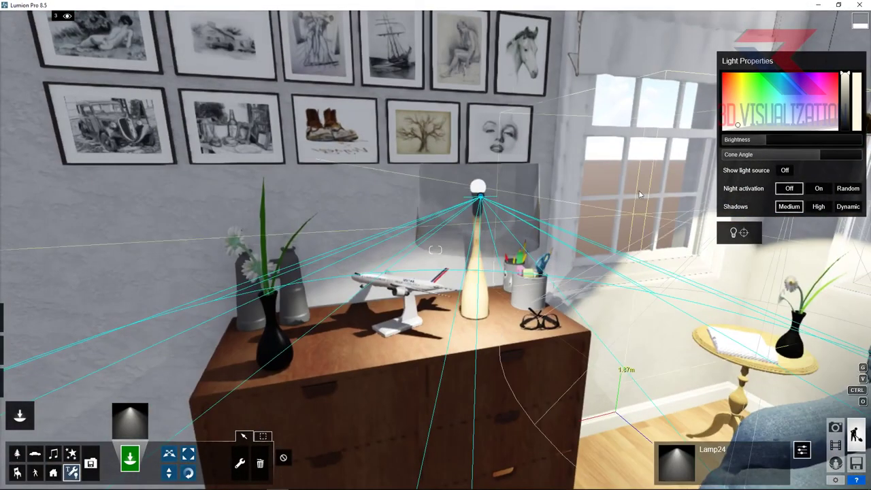
pyautogui.moveTo(748, 154); pyautogui.dragTo(810, 161)
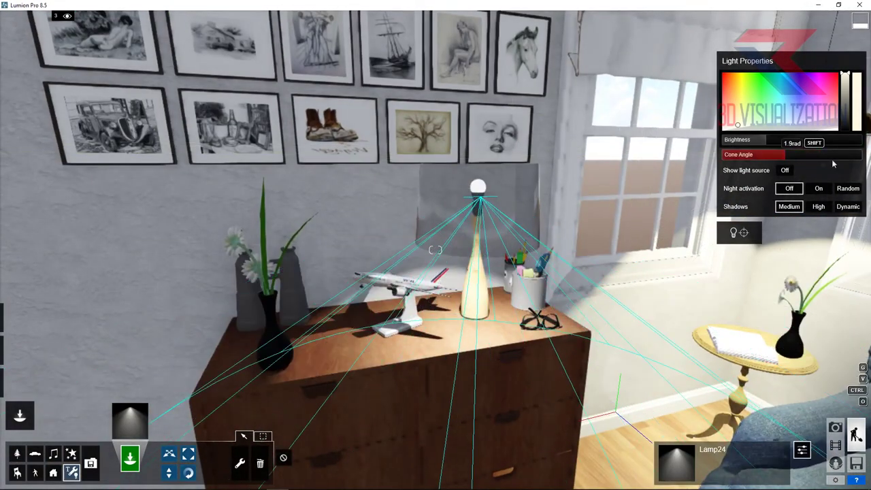
pyautogui.click(819, 206)
# Raise the Lamp24 light to about 2.09m and aim its direction.
pyautogui.click(173, 478)
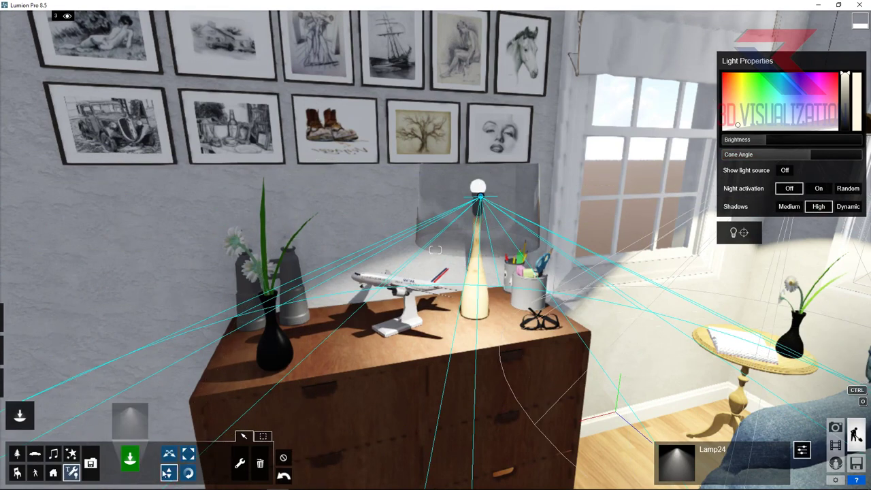
pyautogui.click(169, 453)
pyautogui.moveTo(480, 198); pyautogui.dragTo(480, 173)
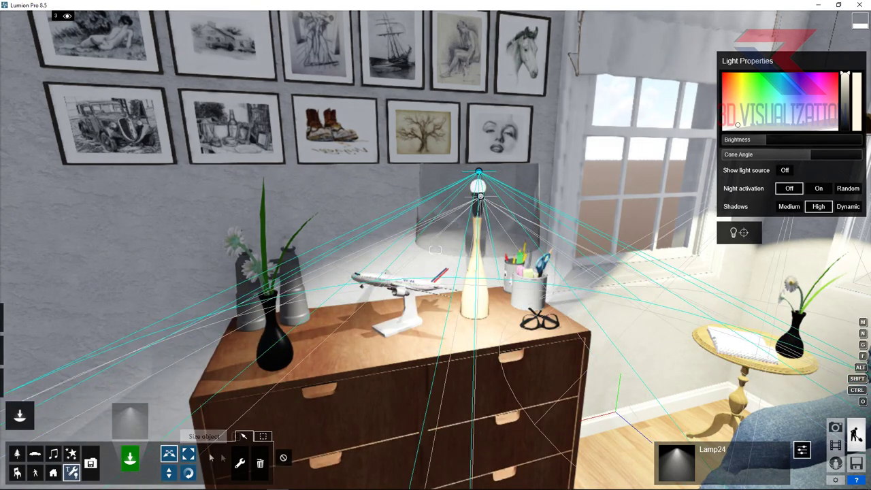
pyautogui.click(744, 232)
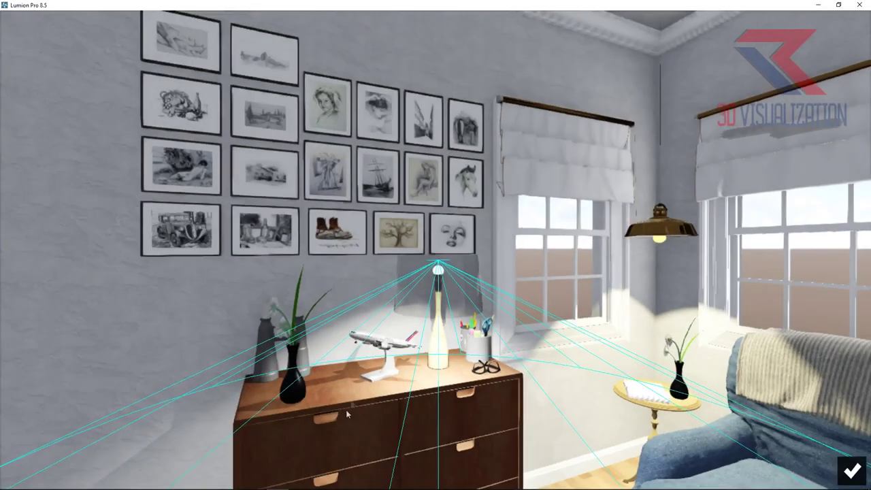
pyautogui.scroll(-5, 345, 409)
pyautogui.moveTo(367, 373); pyautogui.dragTo(424, 442, button='right')
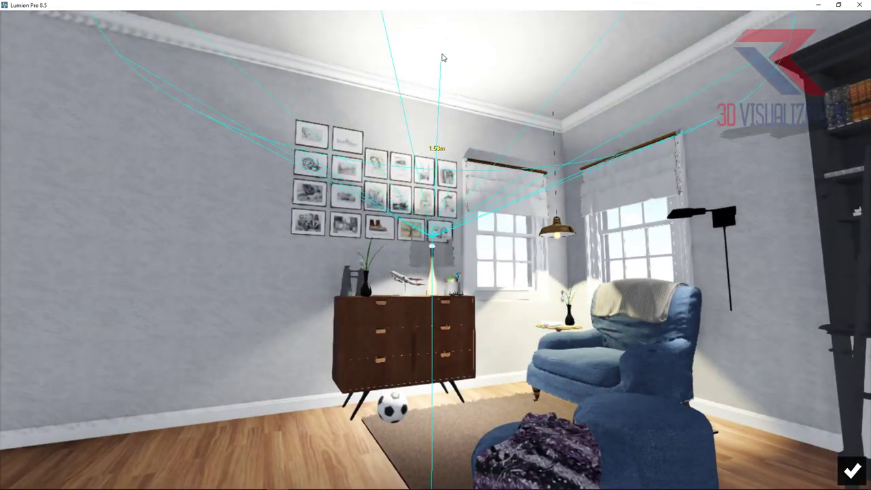
pyautogui.click(853, 469)
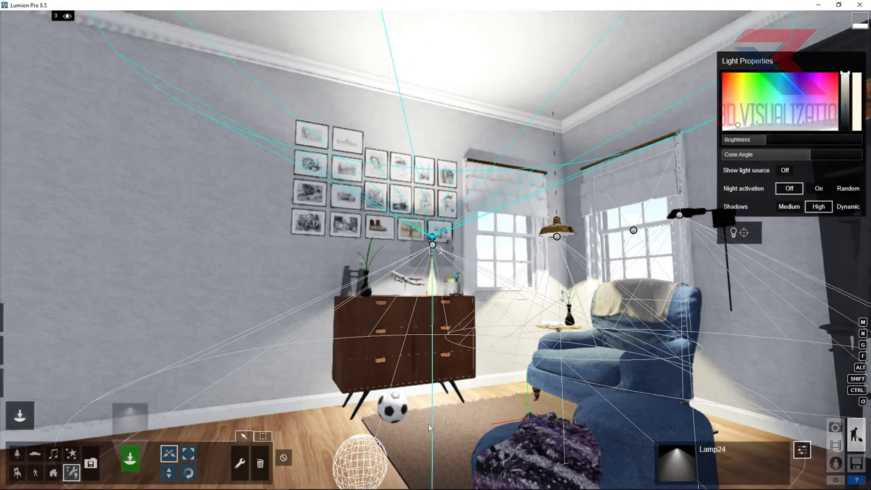
# Dim the Lamp24 light's brightness to about 66 and switch to Photo mode.
pyautogui.moveTo(783, 140); pyautogui.dragTo(749, 139)
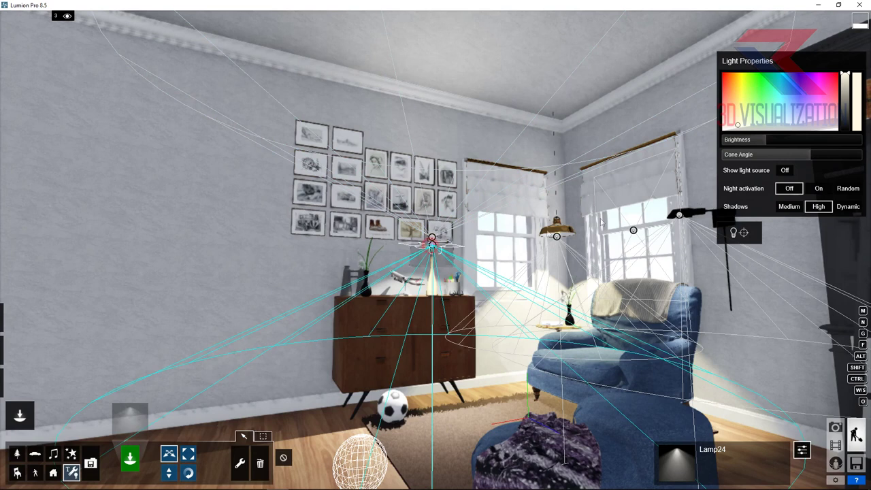
pyautogui.moveTo(752, 139); pyautogui.dragTo(756, 143)
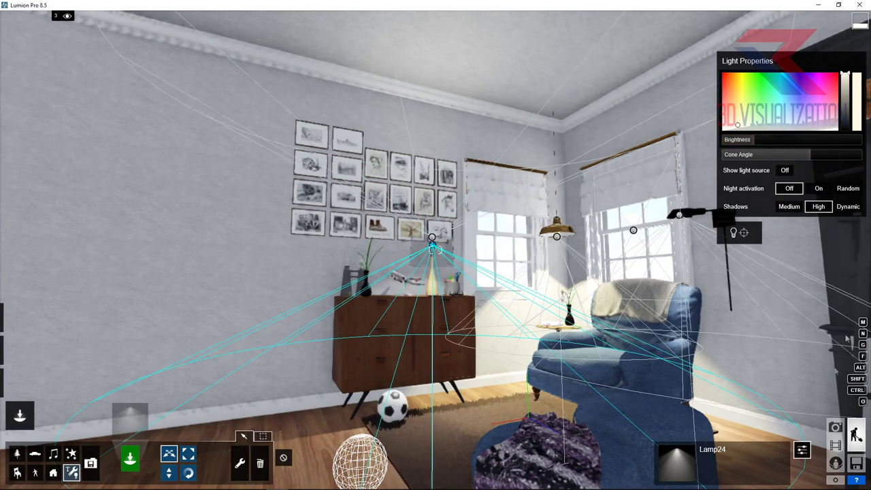
pyautogui.click(835, 427)
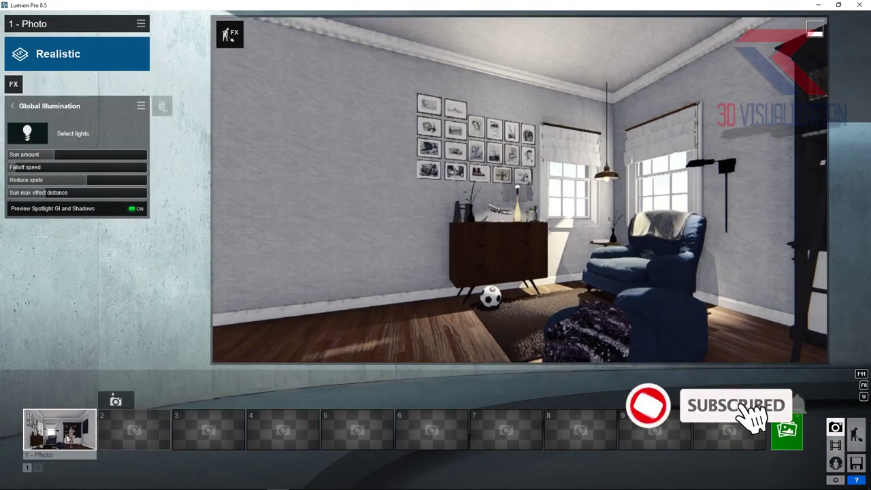
# Render the photo 1 wide room view at 1920x1080, overwriting image 3 in RENDER IMAGE.
pyautogui.click(55, 400)
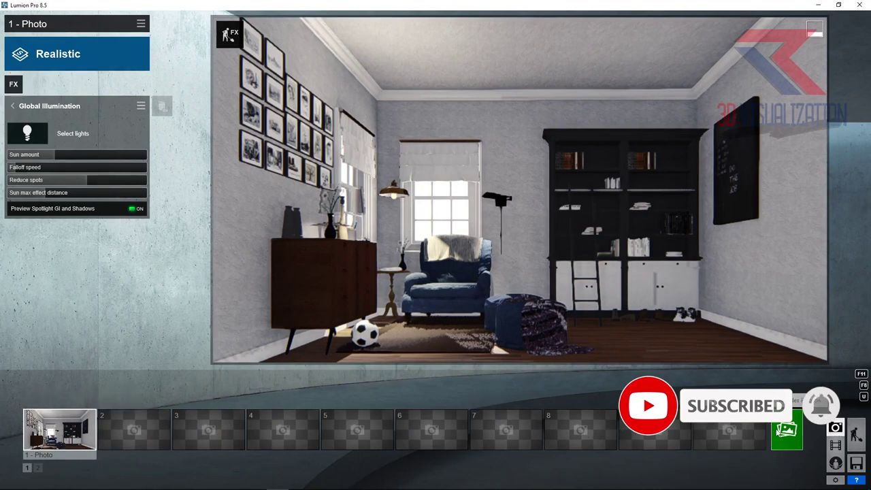
pyautogui.click(787, 431)
pyautogui.click(328, 368)
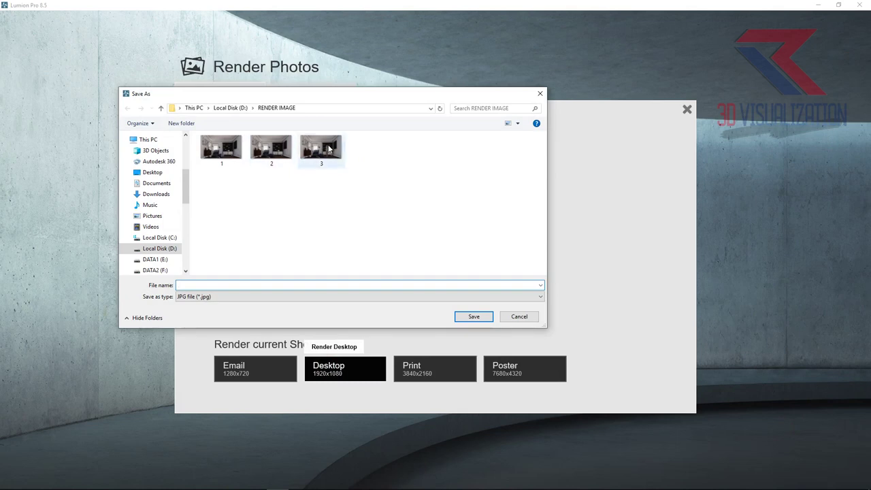
pyautogui.doubleClick(329, 148)
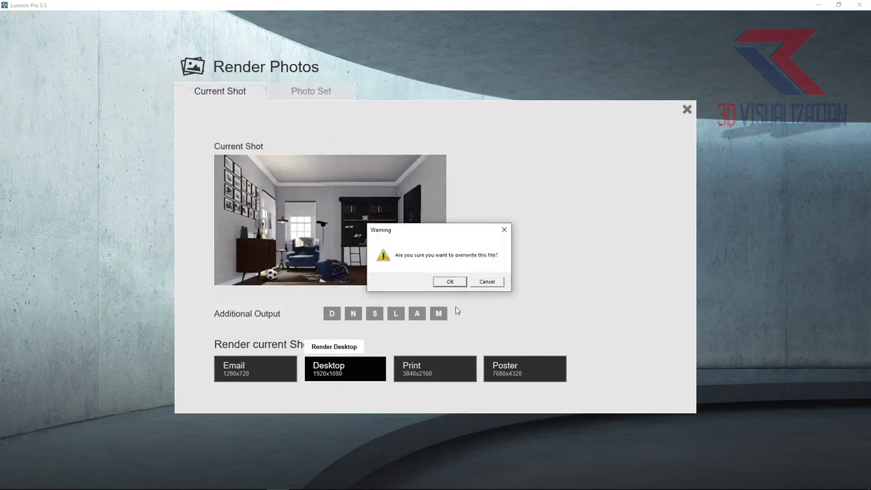
pyautogui.click(455, 284)
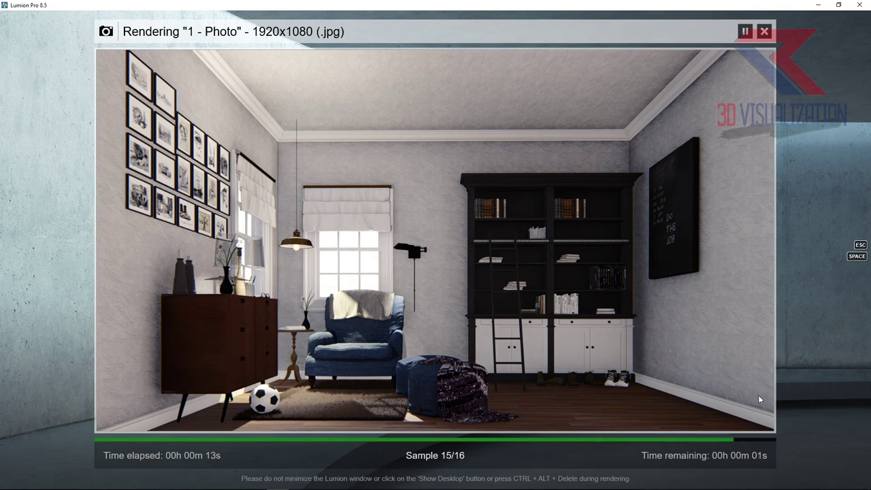
# Close the render, return to Build mode and fly the camera toward the dresser.
pyautogui.click(680, 410)
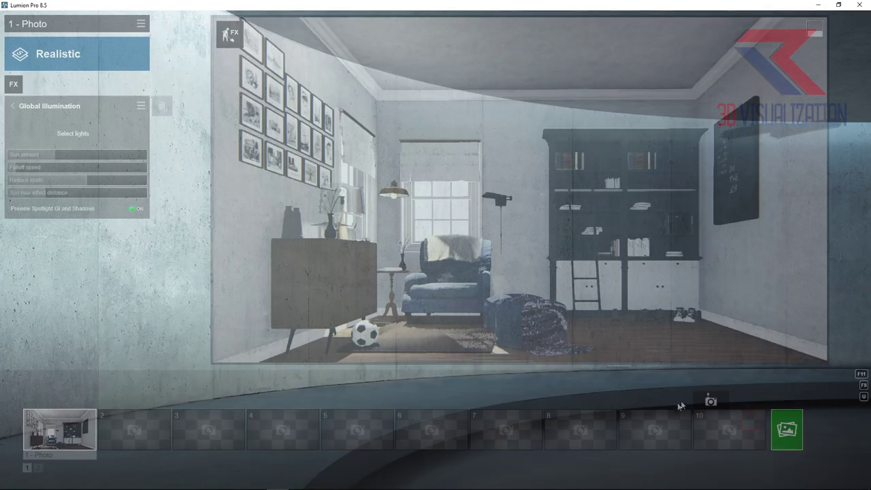
pyautogui.click(855, 436)
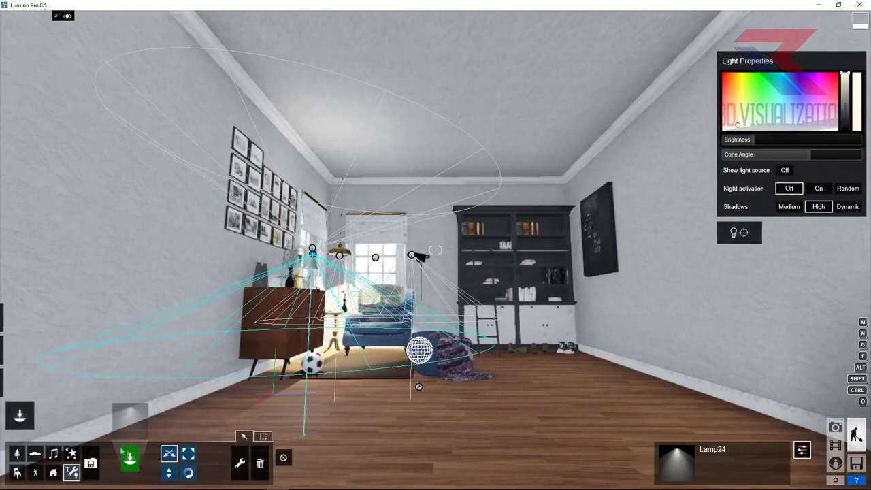
pyautogui.moveTo(170, 455); pyautogui.dragTo(220, 273, button='right')
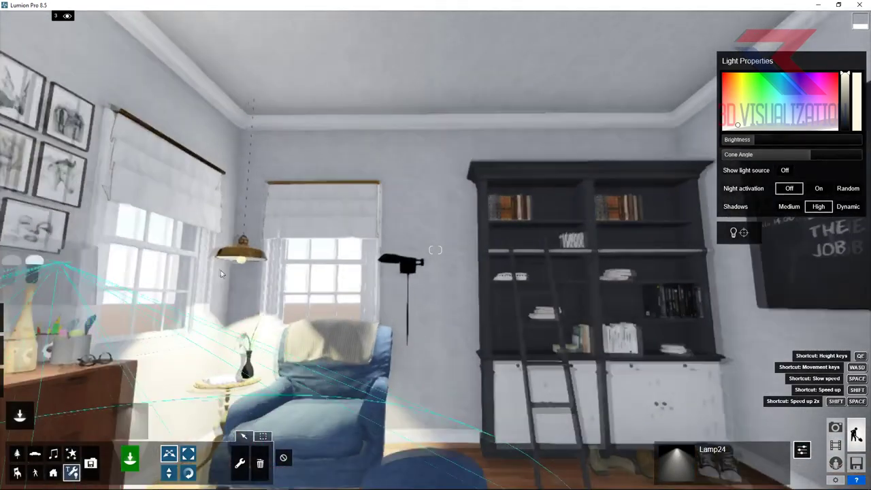
pyautogui.click(233, 261)
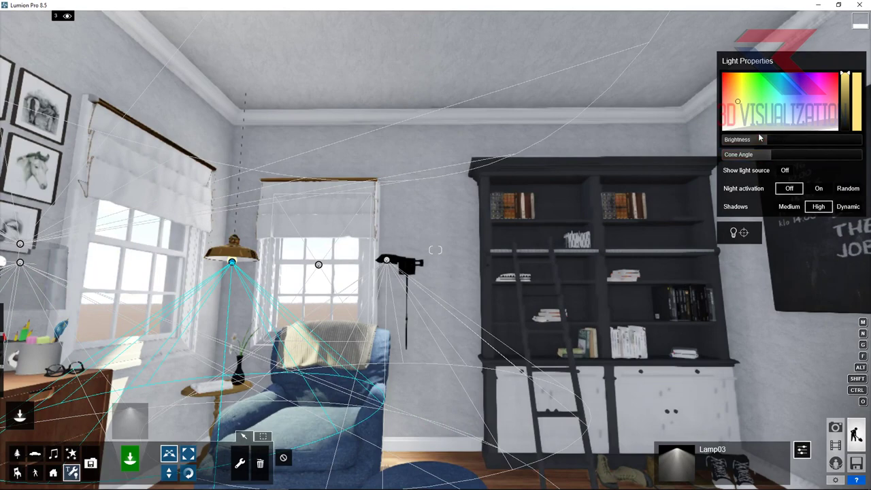
pyautogui.moveTo(368, 191); pyautogui.dragTo(313, 258, button='right')
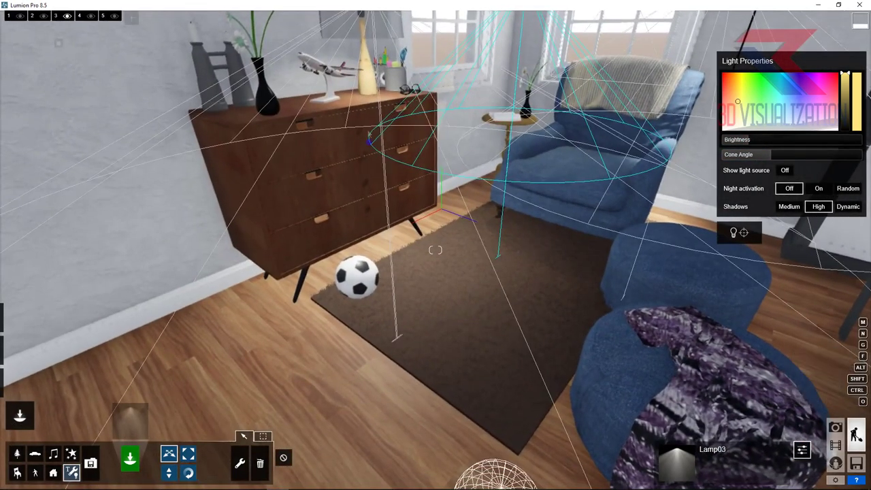
pyautogui.moveTo(368, 192); pyautogui.dragTo(377, 124, button='right')
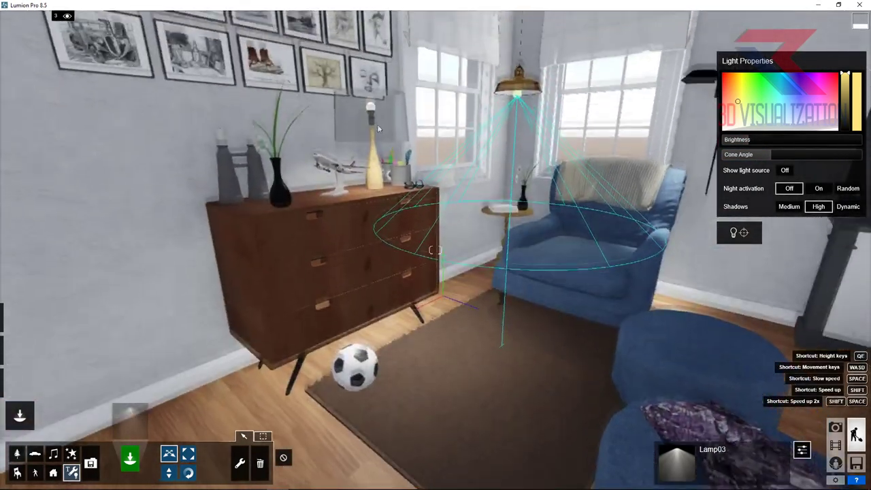
# Dim the two lights over the dresser to brightness 13.4 and 6.9.
pyautogui.click(384, 121)
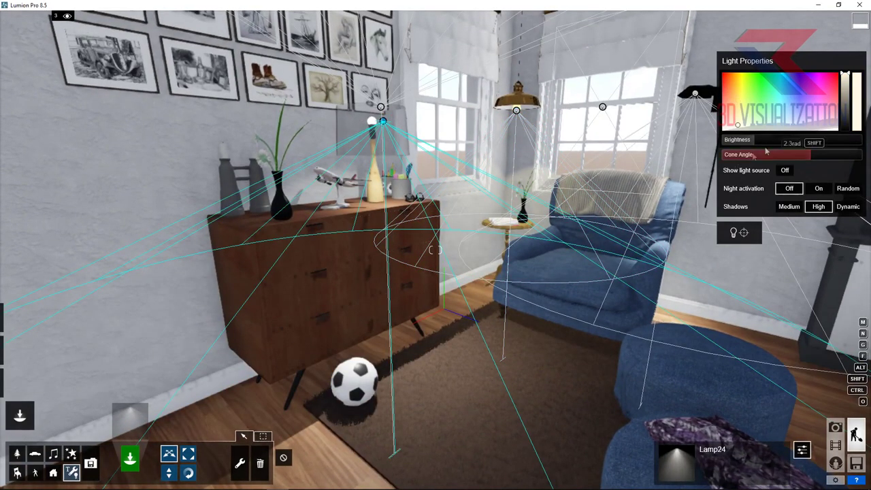
pyautogui.moveTo(748, 143); pyautogui.dragTo(747, 142)
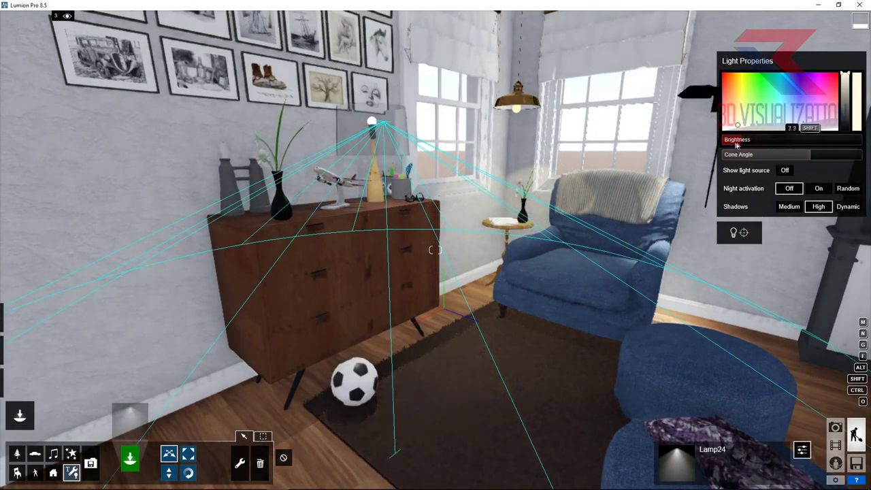
pyautogui.click(381, 107)
pyautogui.moveTo(744, 143); pyautogui.dragTo(742, 142)
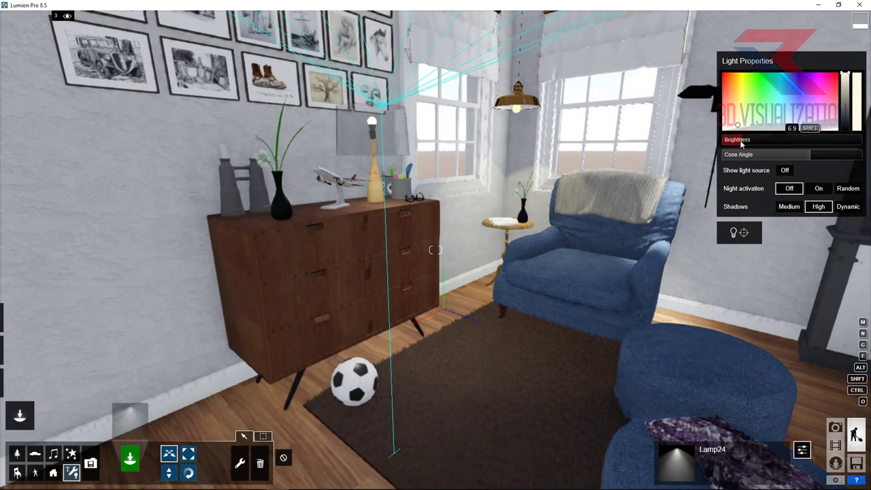
# Store the wide room view in photo 1 and render it at 1920x1080, overwriting image 3.
pyautogui.click(836, 427)
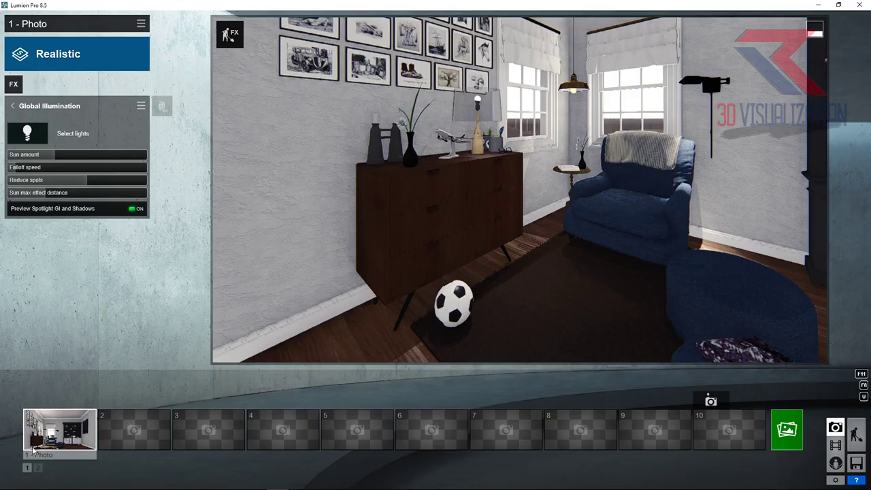
pyautogui.click(60, 428)
pyautogui.moveTo(60, 429)
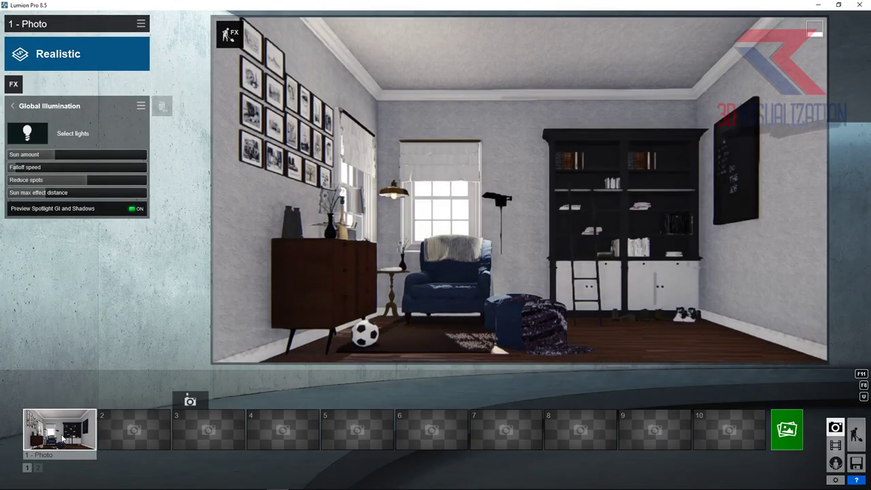
pyautogui.click(48, 400)
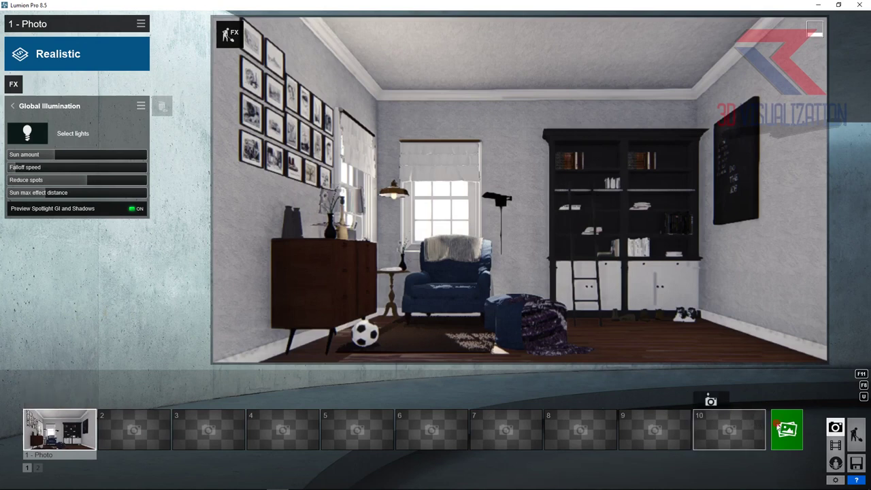
pyautogui.click(777, 424)
pyautogui.click(368, 366)
pyautogui.click(346, 170)
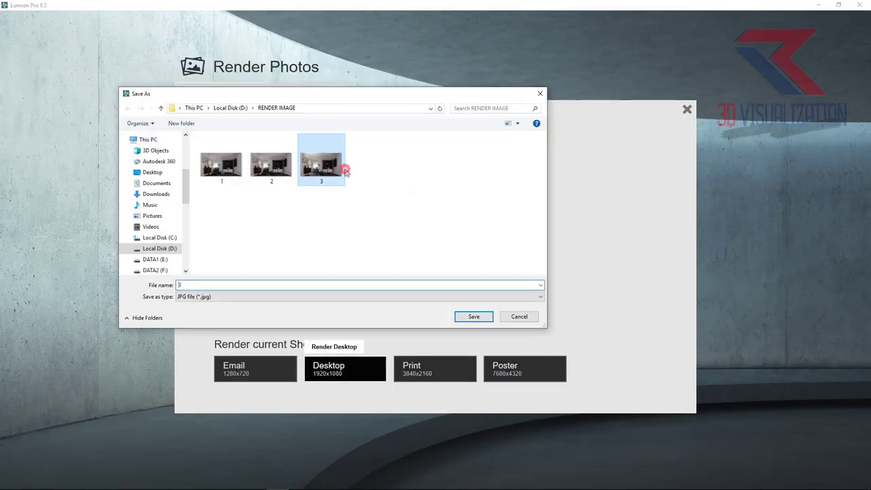
pyautogui.doubleClick(323, 172)
pyautogui.click(452, 280)
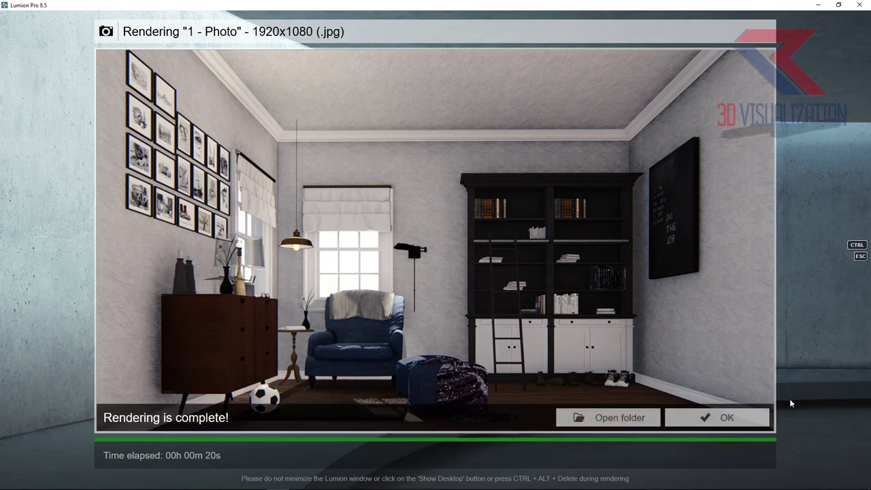
pyautogui.click(741, 421)
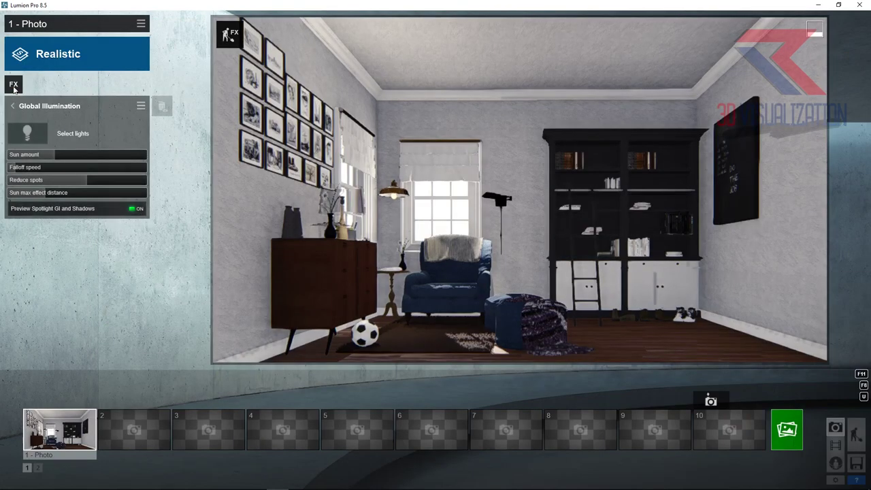
# Add a Vignette effect to photo 1 with amount 0.2 and softness 0.9.
pyautogui.click(14, 86)
pyautogui.click(406, 89)
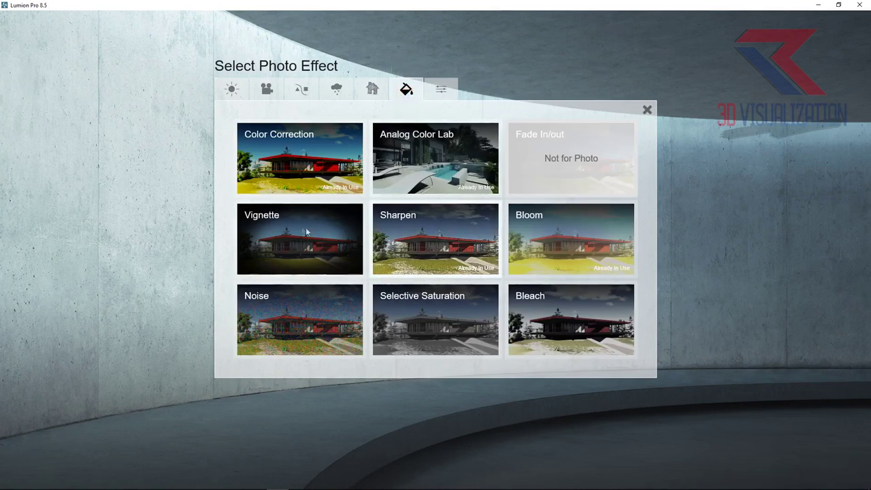
pyautogui.click(306, 232)
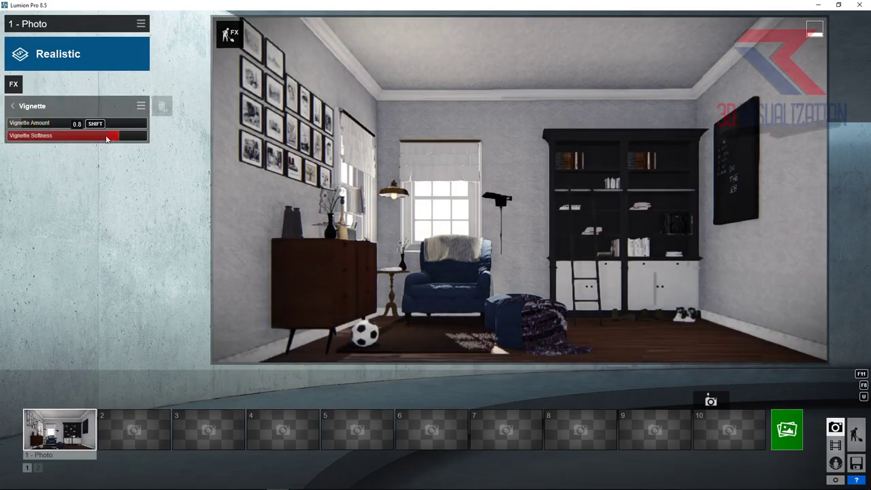
pyautogui.moveTo(106, 139); pyautogui.dragTo(148, 140)
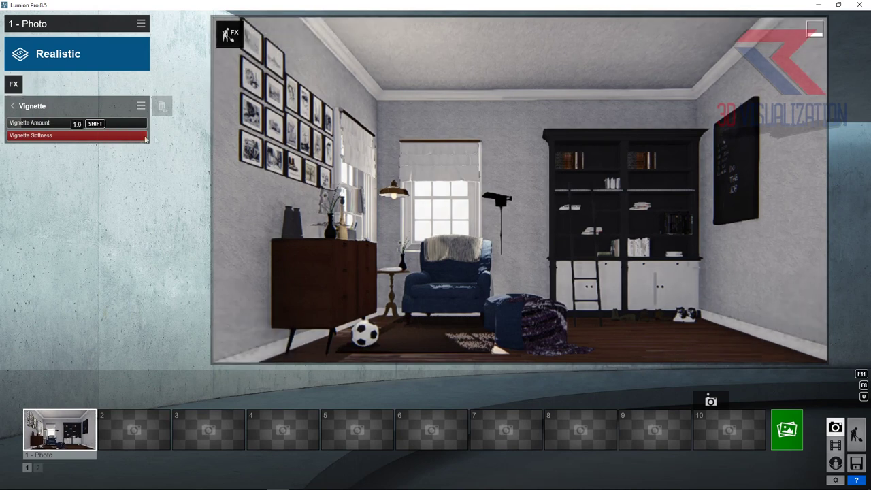
pyautogui.click(31, 123)
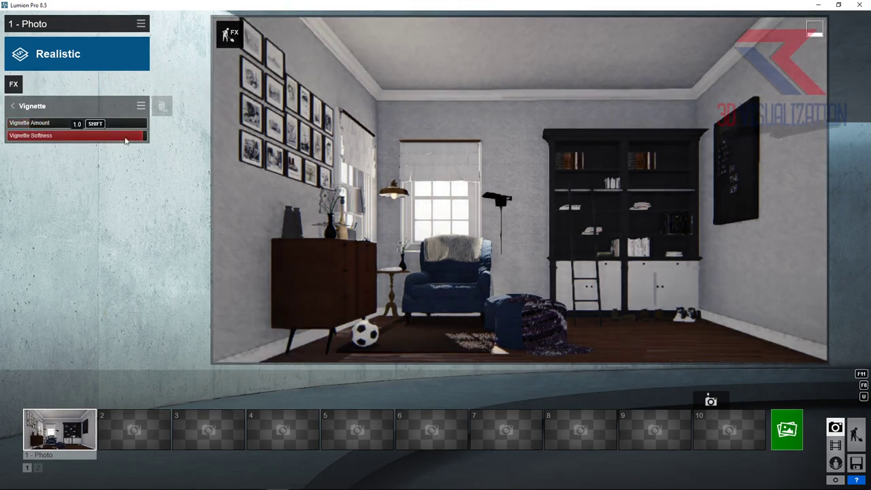
pyautogui.moveTo(125, 140)
pyautogui.mouseDown()
pyautogui.moveTo(99, 137)
pyautogui.moveTo(131, 134)
pyautogui.mouseUp()
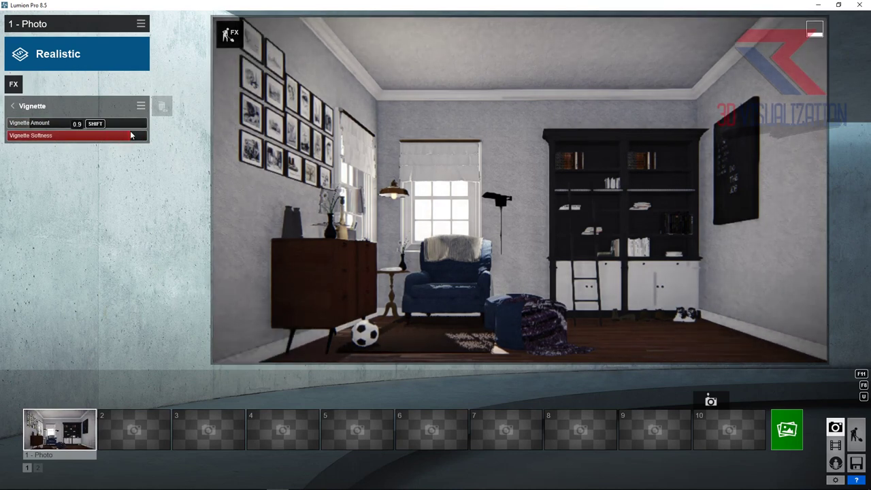
# Render photo 1 at 1920x1080 JPG with a material ID pass, overwriting the existing file.
pyautogui.click(787, 430)
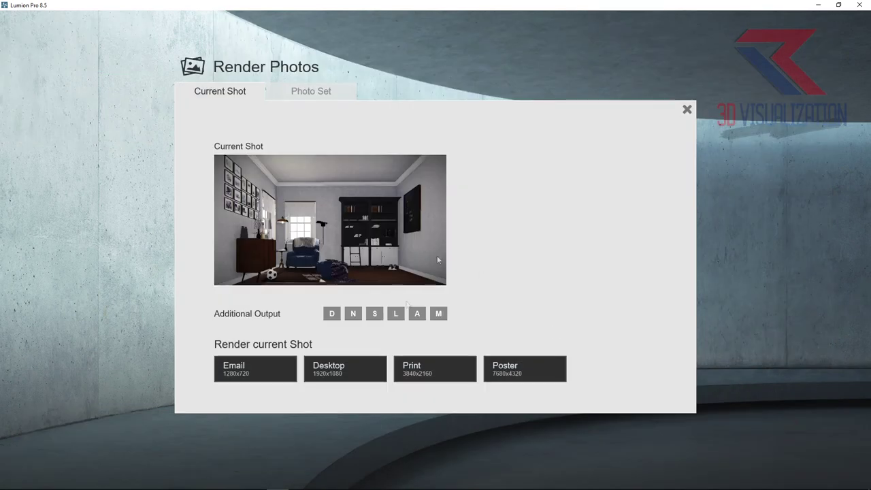
pyautogui.click(439, 313)
pyautogui.click(361, 366)
pyautogui.doubleClick(318, 174)
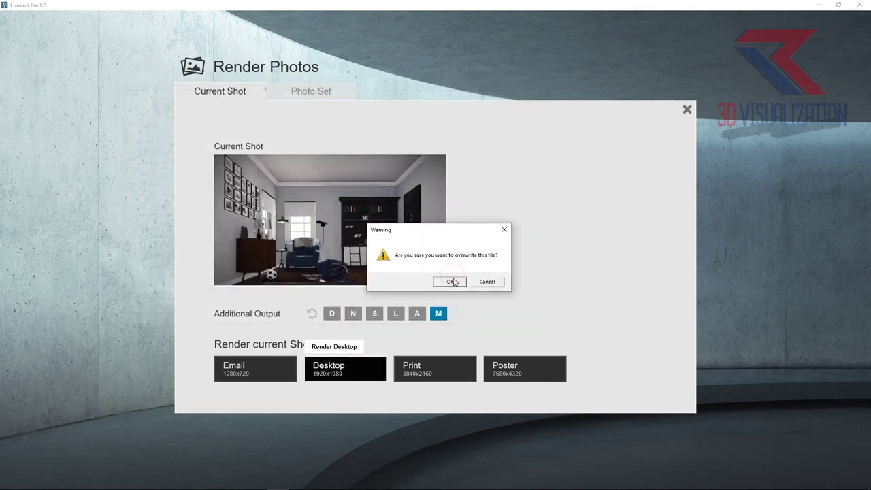
pyautogui.click(452, 281)
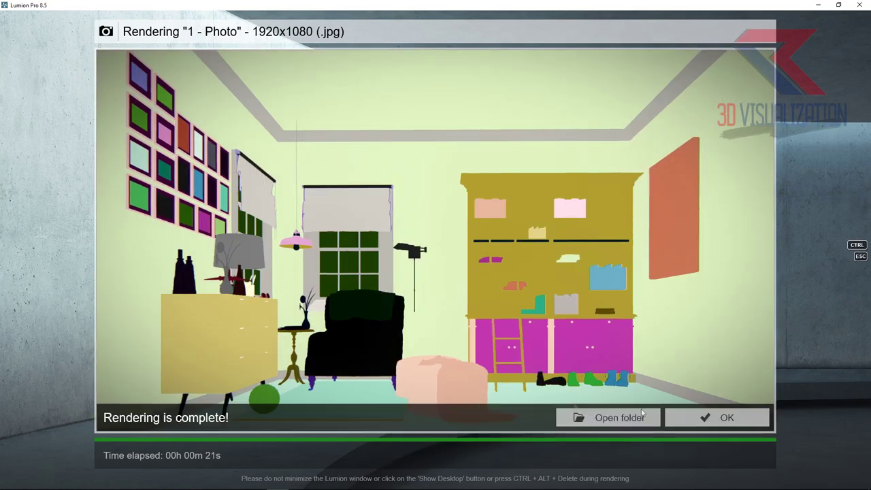
pyautogui.click(711, 419)
# Select photo slot 2 and move the camera over the armchair toward the window.
pyautogui.click(126, 423)
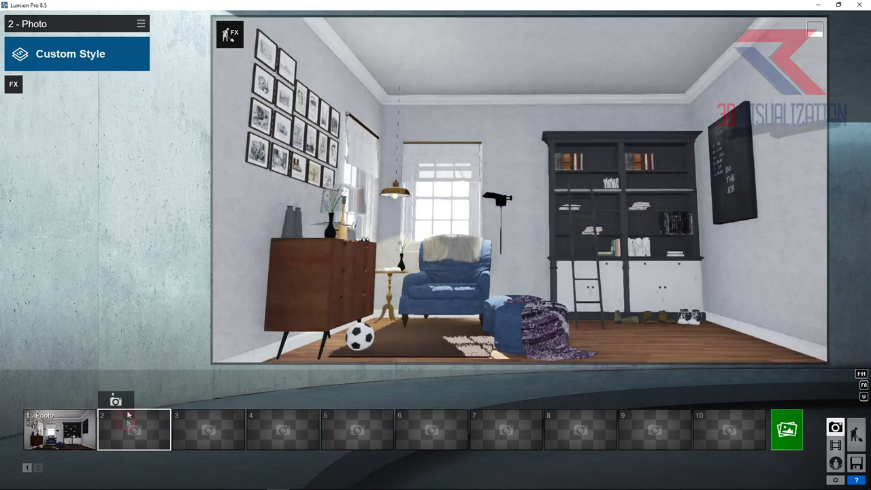
pyautogui.moveTo(418, 170)
pyautogui.mouseDown(button='right')
pyautogui.moveTo(419, 218)
pyautogui.moveTo(420, 200)
pyautogui.mouseUp(button='right')
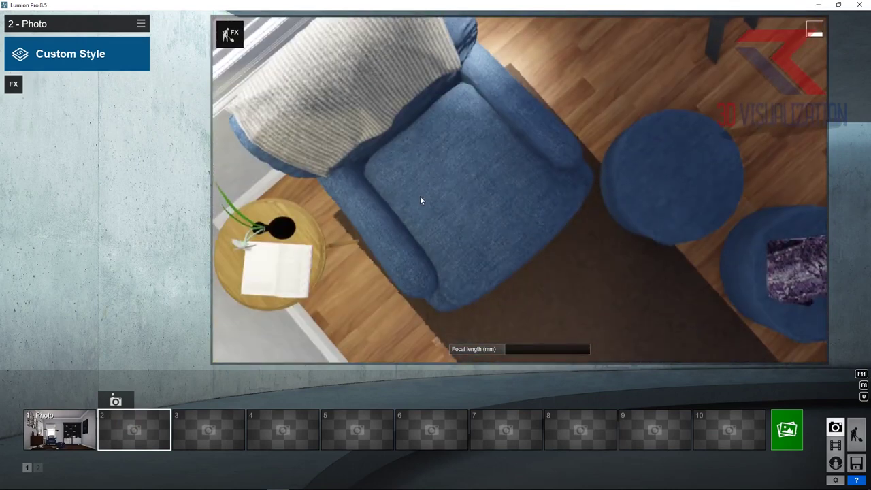
pyautogui.press('s')
pyautogui.press('w')
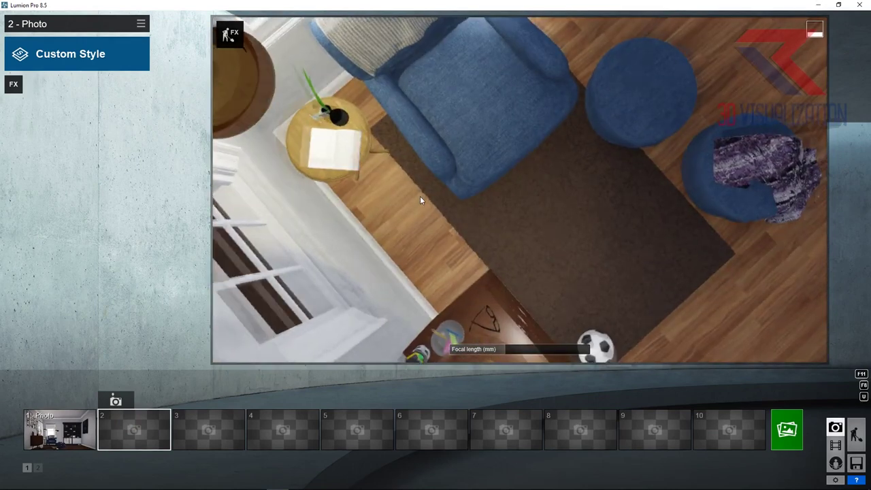
pyautogui.press('w')
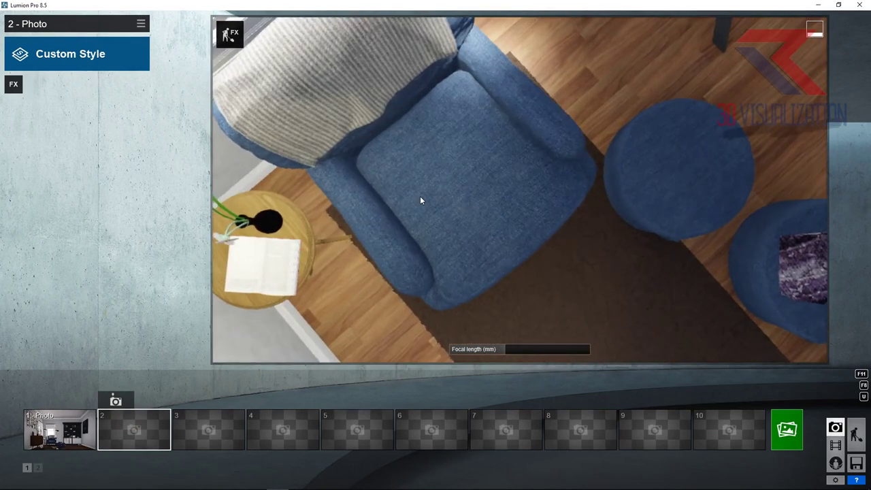
pyautogui.press('s')
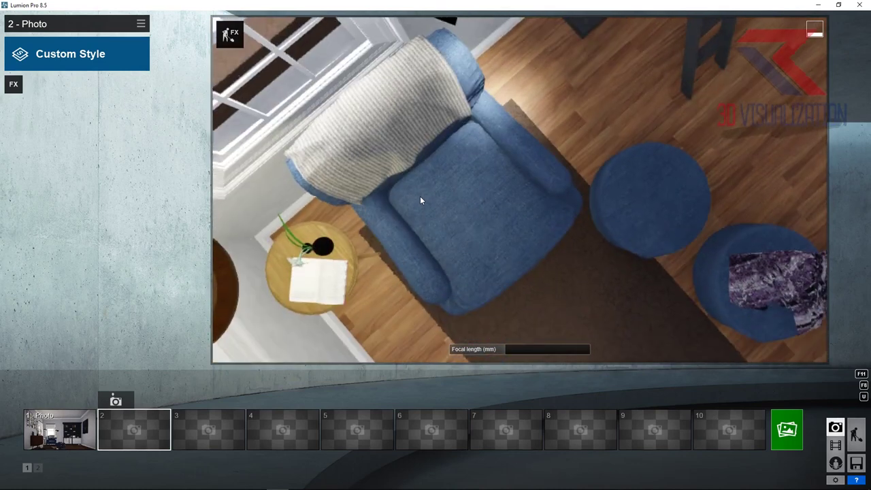
pyautogui.press('w')
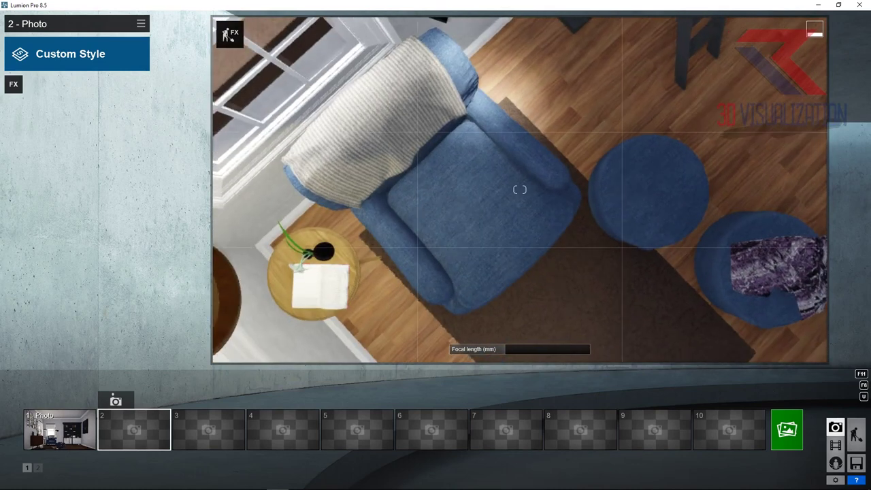
pyautogui.press('s')
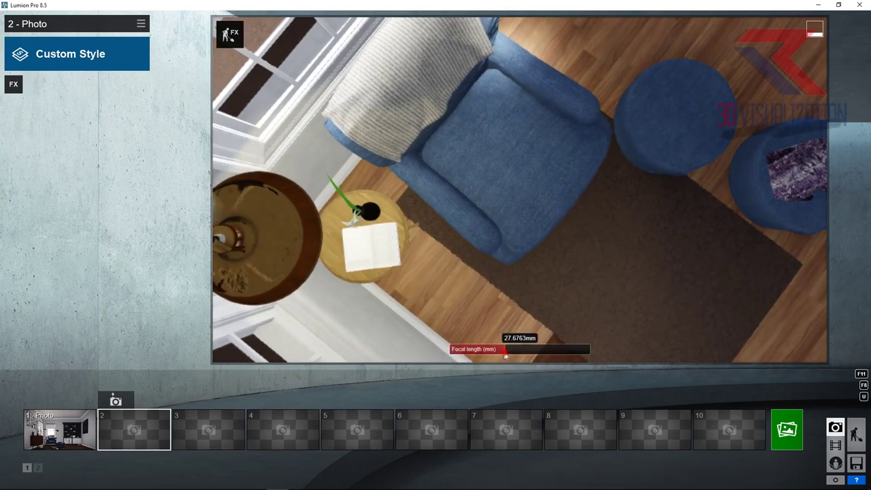
pyautogui.press('w')
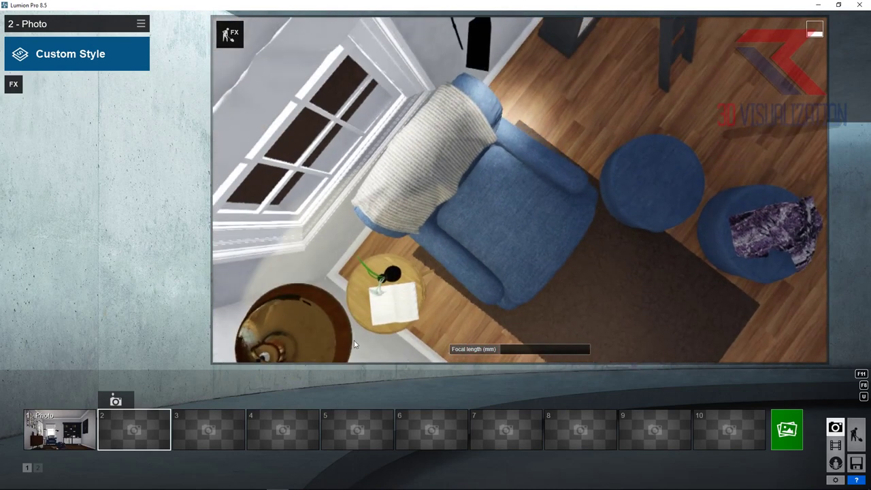
# Tilt to a top-down armchair view, store it as photo 2, and return to photo 1.
pyautogui.moveTo(354, 340); pyautogui.dragTo(354, 361, button='right')
pyautogui.moveTo(458, 269); pyautogui.dragTo(458, 271, button='right')
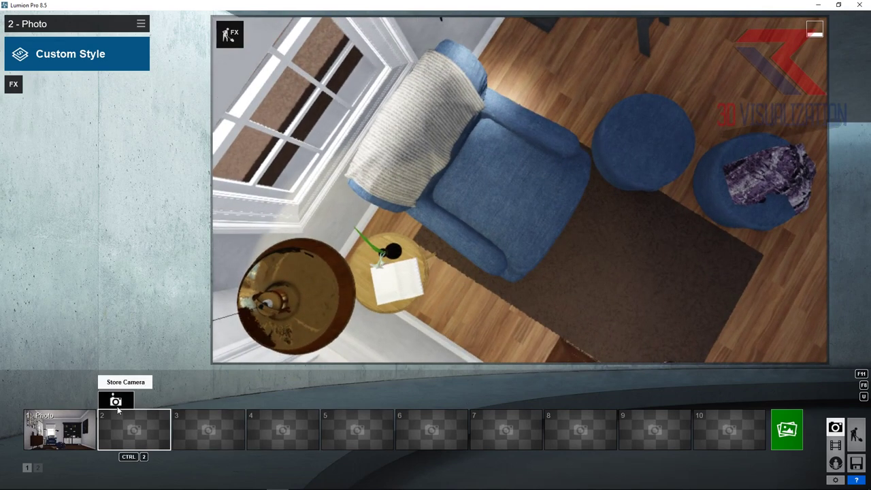
pyautogui.click(116, 401)
pyautogui.click(60, 429)
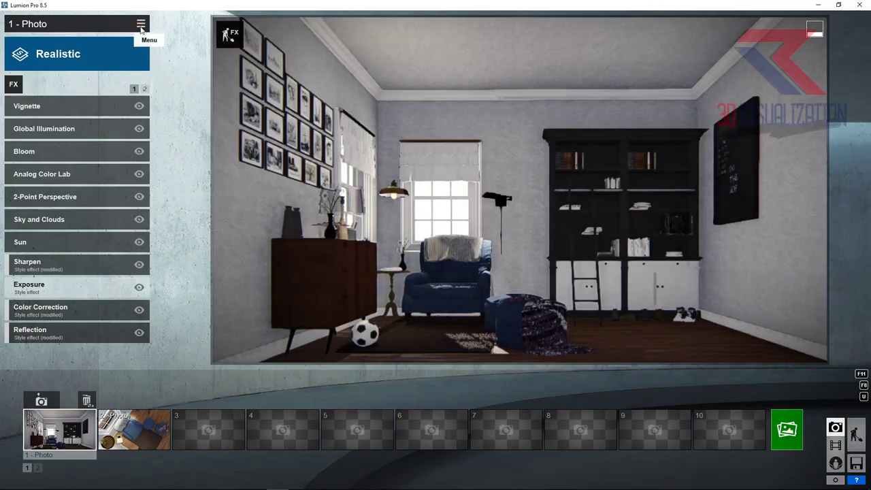
# Copy photo 1's effects onto photo 2 and remove the 2-Point Perspective effect.
pyautogui.click(141, 24)
pyautogui.click(116, 38)
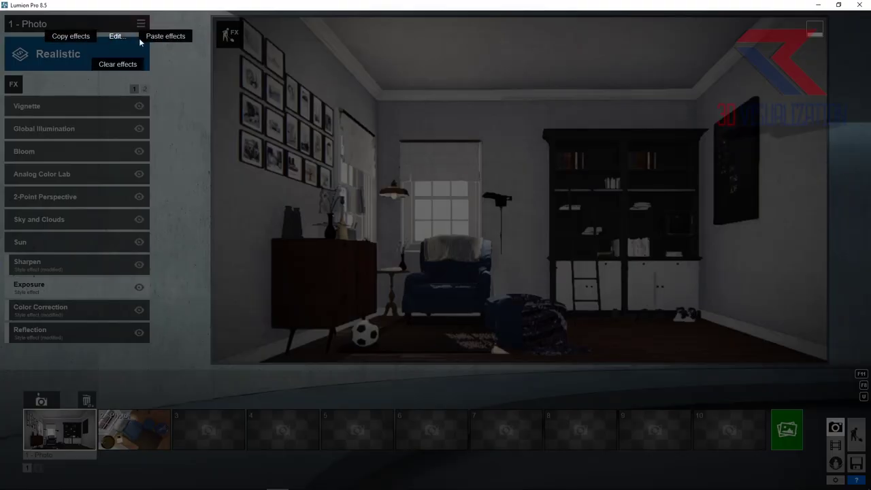
pyautogui.click(79, 38)
pyautogui.click(134, 429)
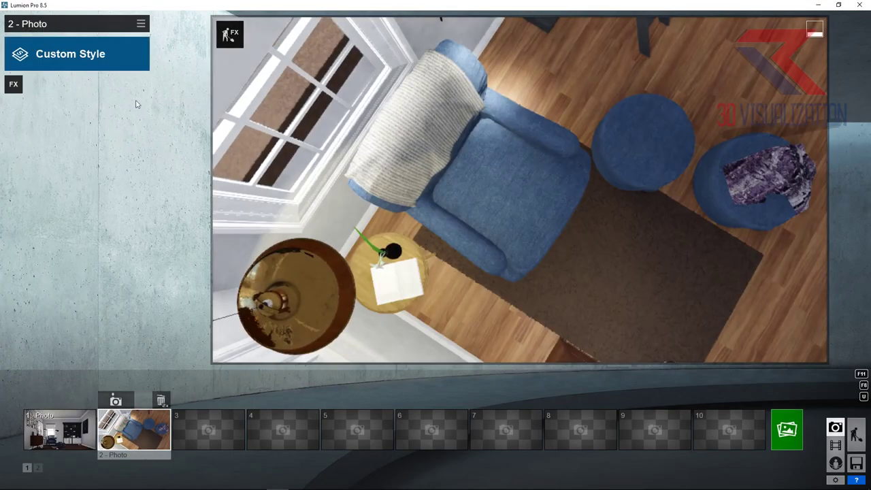
pyautogui.click(141, 24)
pyautogui.click(112, 32)
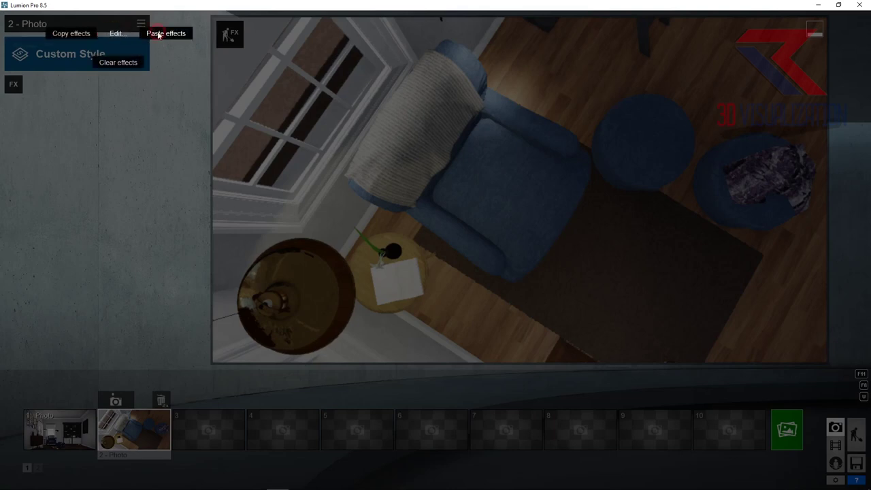
pyautogui.click(159, 33)
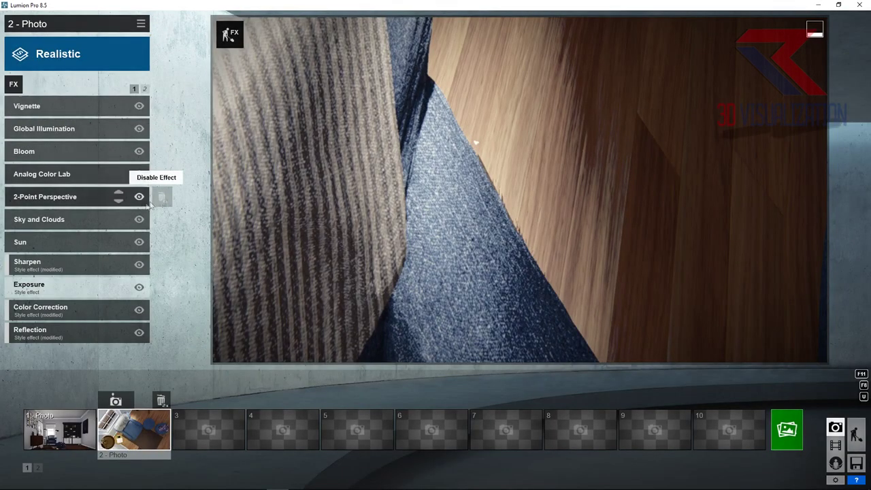
pyautogui.doubleClick(162, 197)
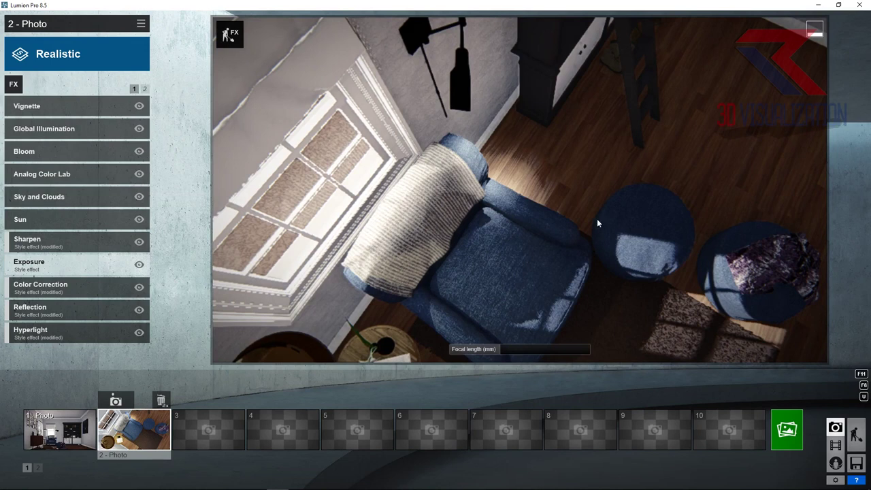
# Re-tilt photo 2's camera to a wider 23.5mm overhead shot and store it.
pyautogui.moveTo(597, 218); pyautogui.dragTo(597, 292, button='right')
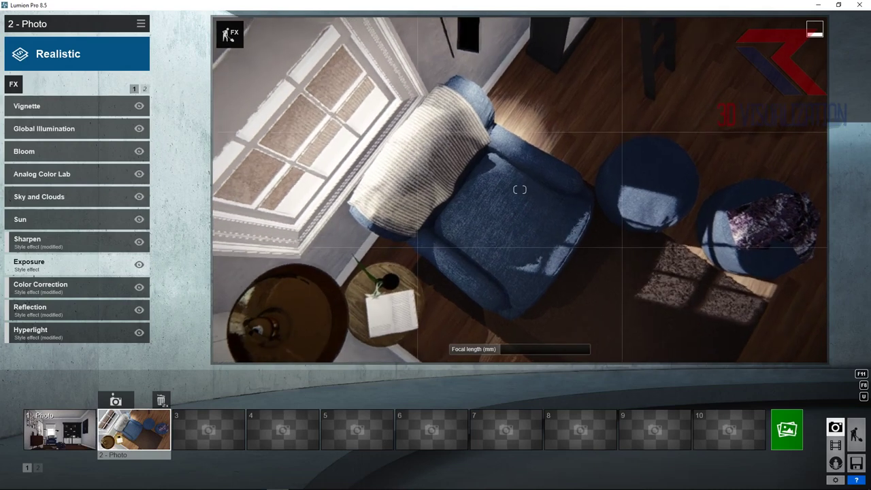
pyautogui.moveTo(564, 266); pyautogui.dragTo(563, 281, button='right')
pyautogui.click(497, 349)
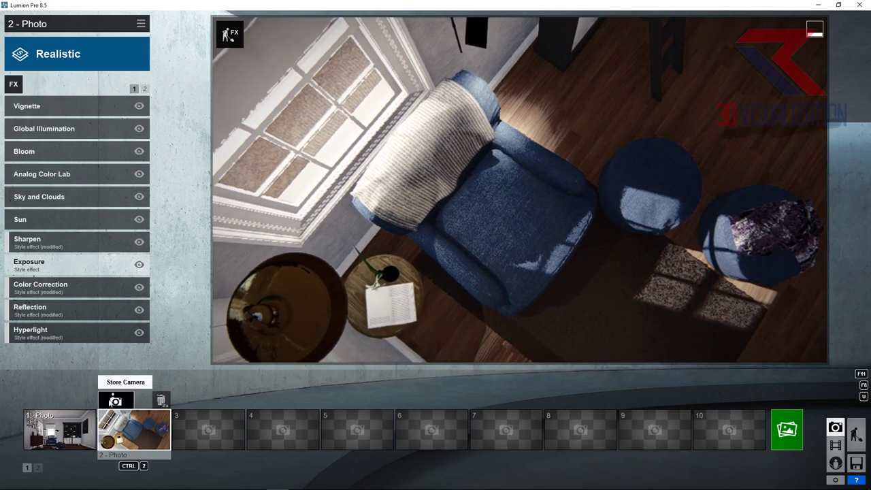
pyautogui.click(114, 401)
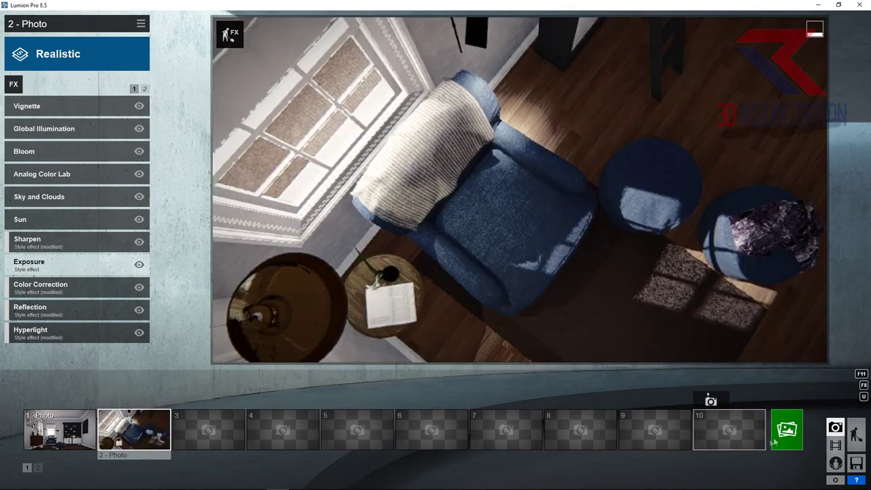
# Select the window Area Light in Build mode, then restore photo 2's overhead camera view.
pyautogui.click(856, 434)
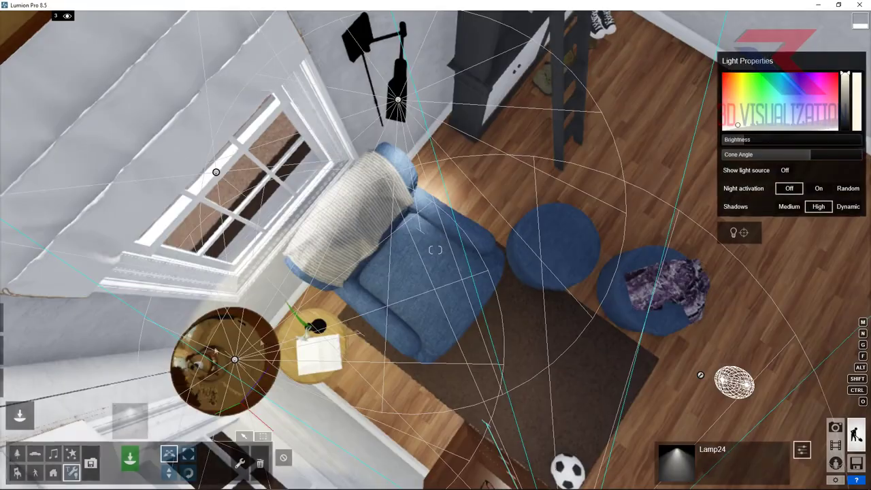
pyautogui.click(129, 417)
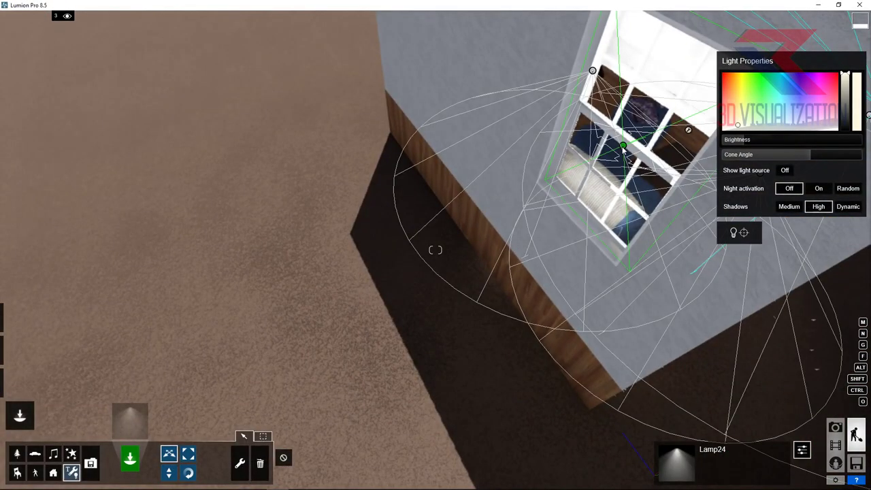
pyautogui.click(623, 150)
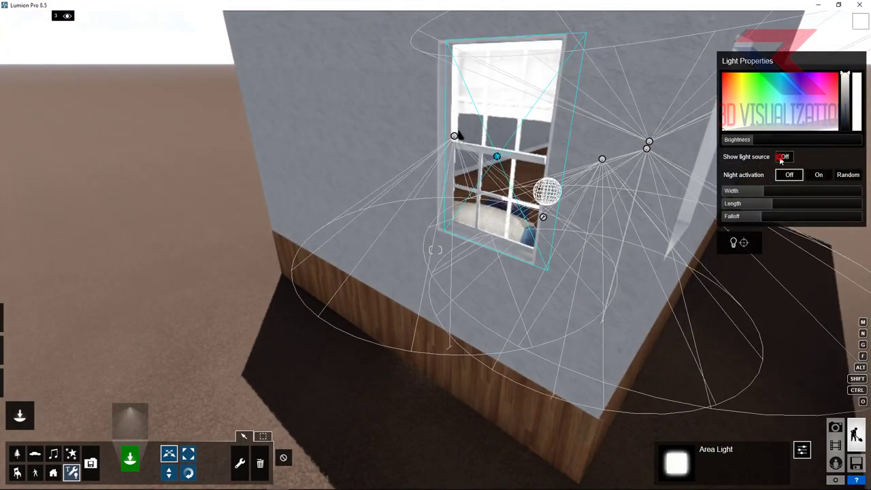
pyautogui.click(837, 430)
pyautogui.click(143, 430)
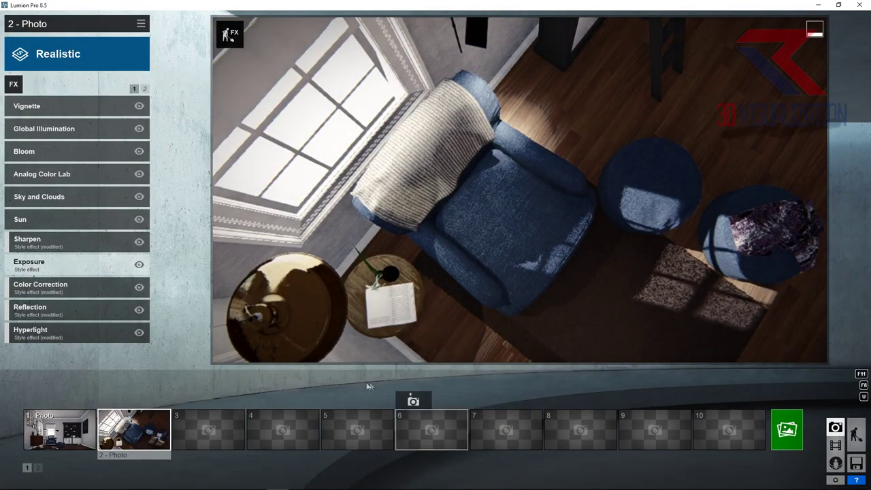
# Apply the Interior style to photo 2 and render it at 1920x1080 as file '5'.
pyautogui.click(105, 47)
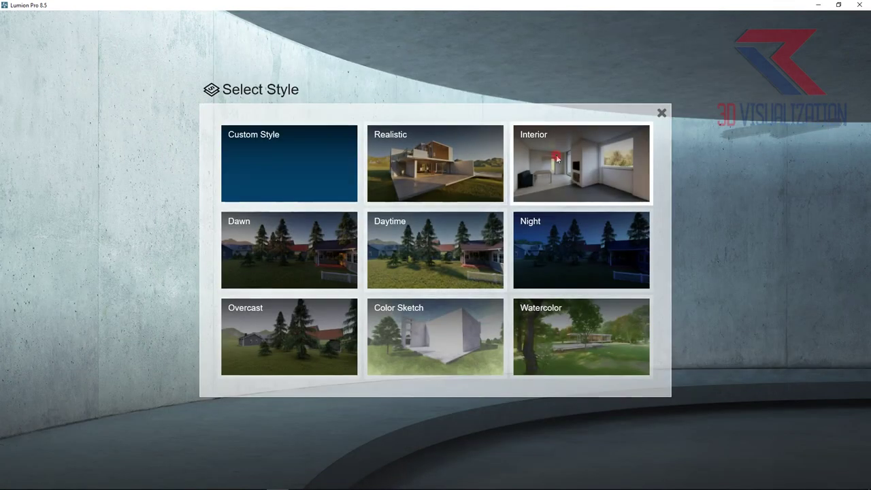
pyautogui.click(555, 155)
pyautogui.moveTo(729, 429)
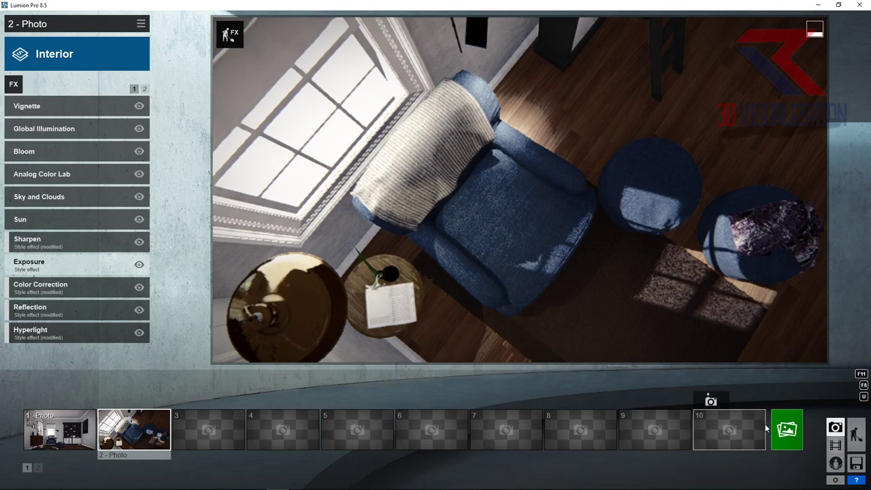
pyautogui.click(786, 429)
pyautogui.click(333, 373)
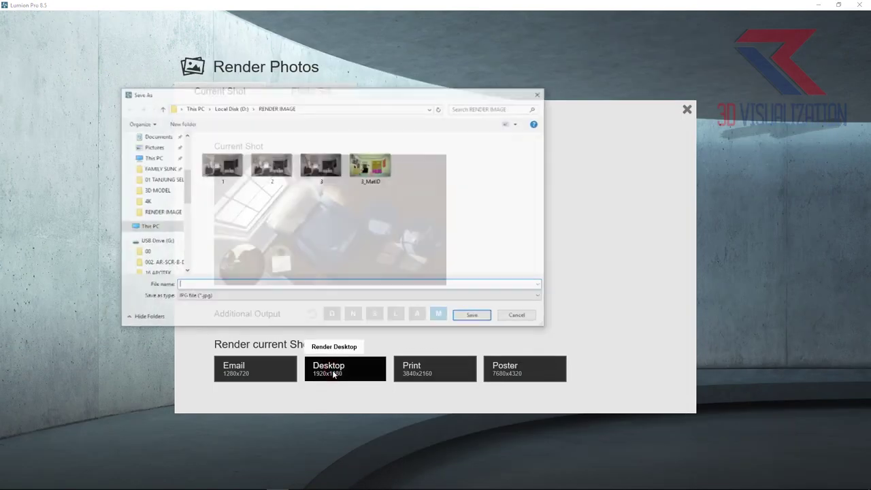
pyautogui.write('5')
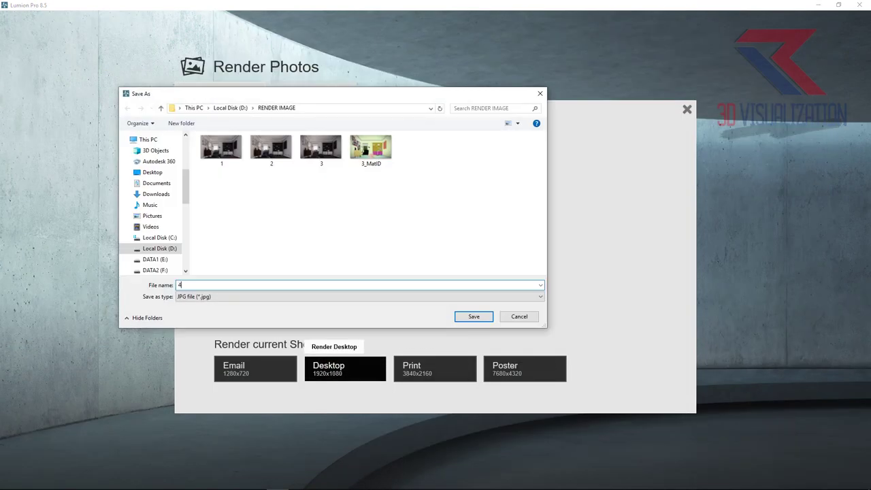
pyautogui.press('Return')
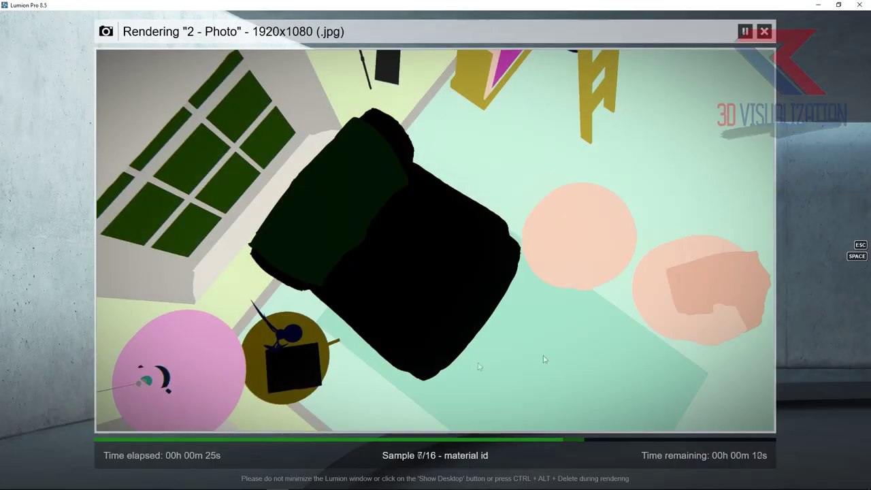
pyautogui.click(721, 417)
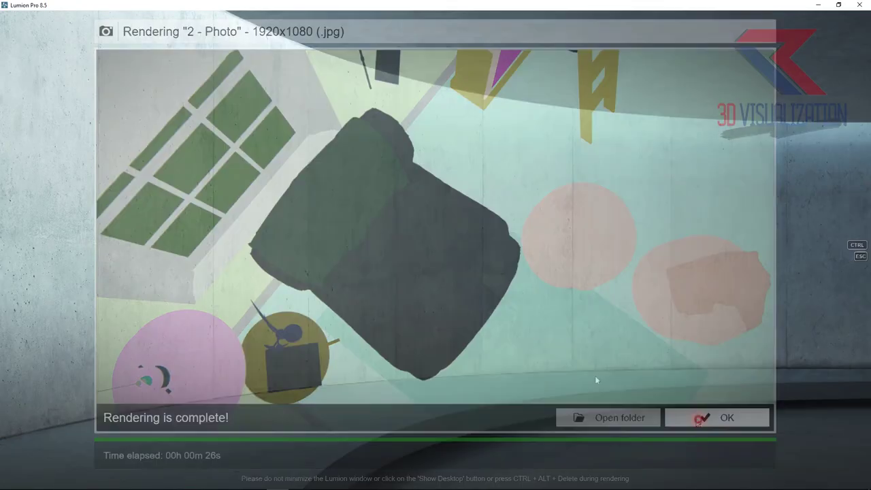
pyautogui.click(213, 424)
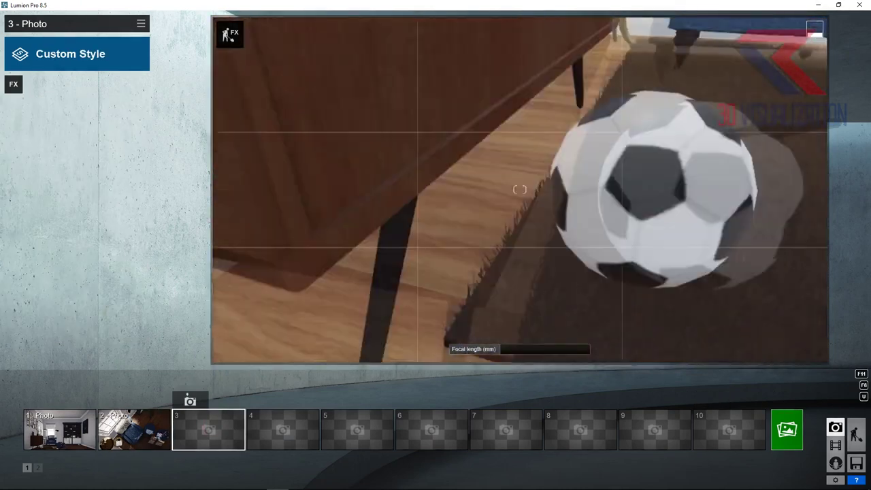
# Aim the camera low at the football, armchair and shelves, and store it in slot 3.
pyautogui.moveTo(552, 236); pyautogui.dragTo(543, 218, button='right')
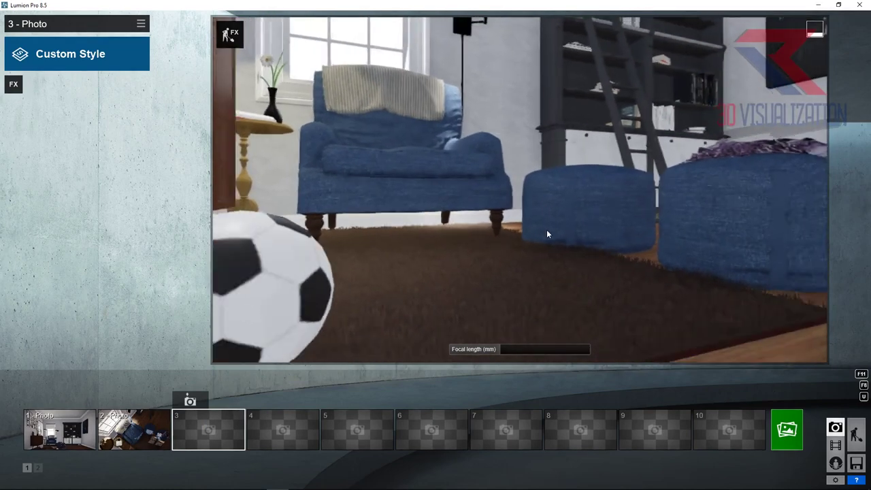
pyautogui.press('s')
pyautogui.moveTo(517, 245); pyautogui.dragTo(517, 251, button='right')
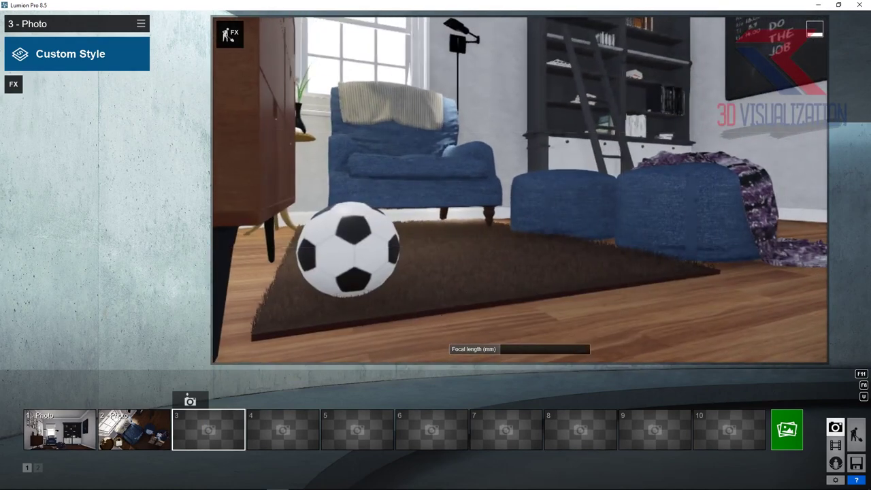
pyautogui.moveTo(435, 367); pyautogui.dragTo(414, 346, button='right')
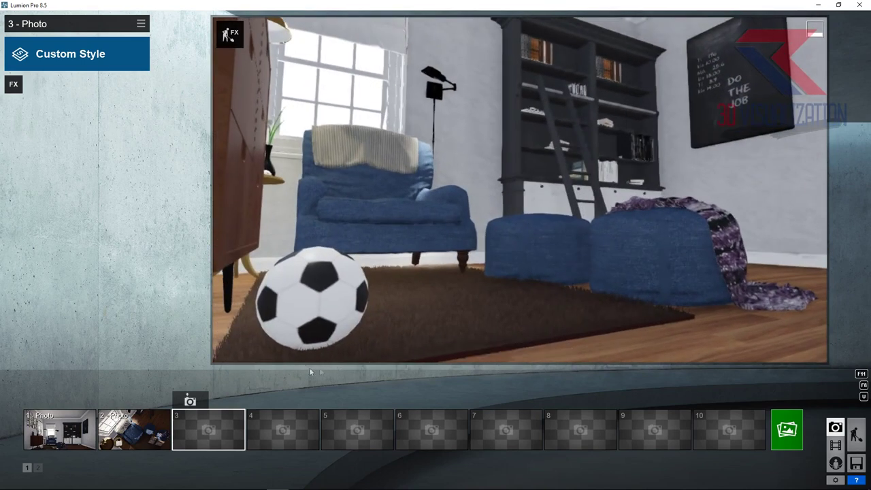
pyautogui.click(190, 401)
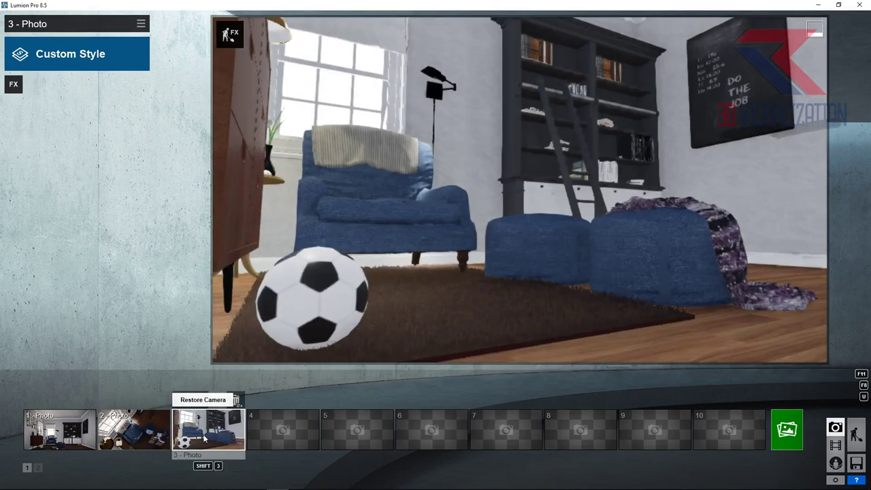
pyautogui.click(141, 25)
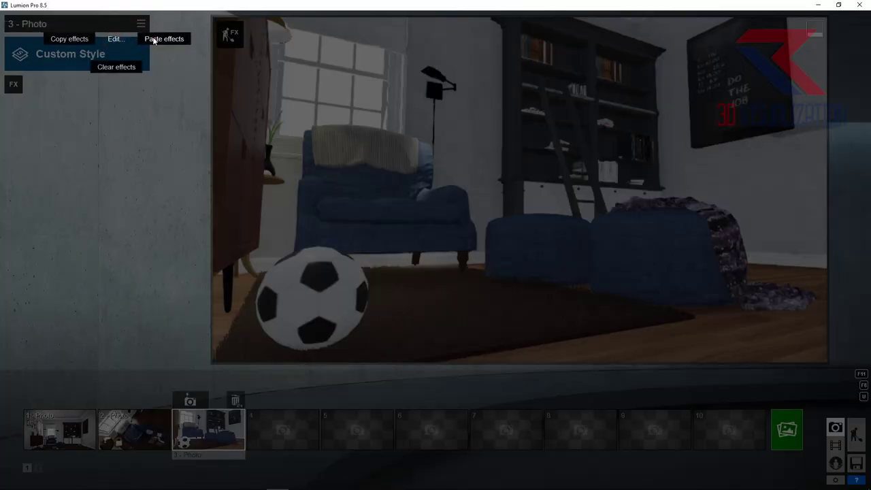
# Paste the copied effects onto photo 3 and add Depth of Field, trying blur settings.
pyautogui.click(153, 39)
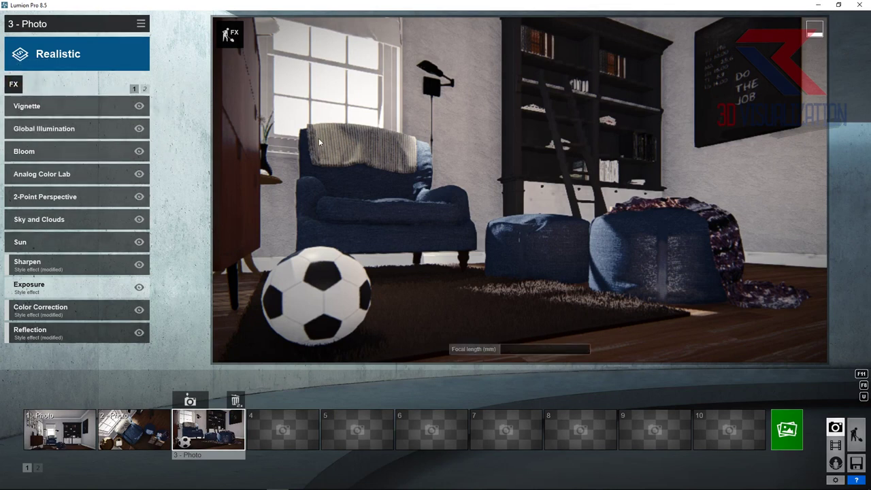
pyautogui.click(13, 84)
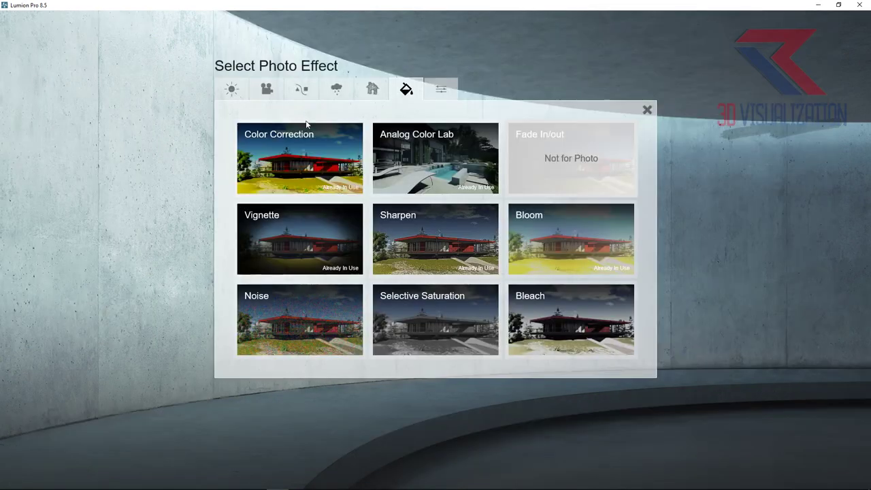
pyautogui.click(266, 89)
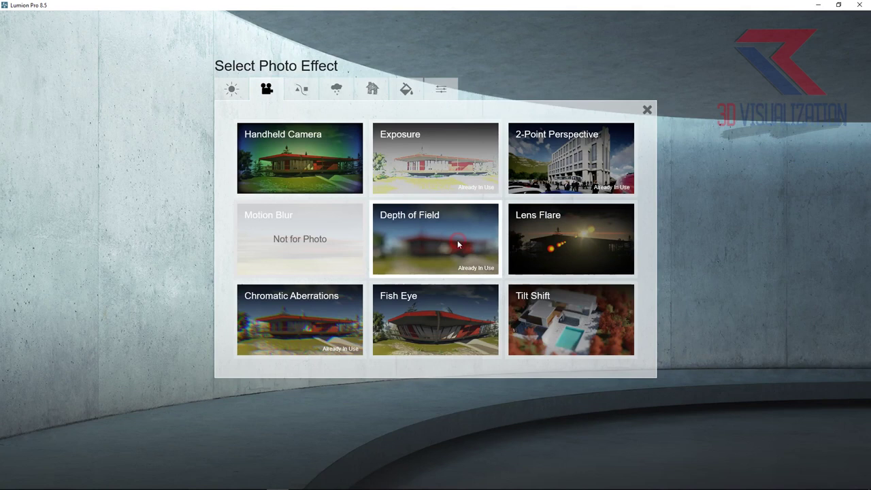
pyautogui.click(457, 240)
pyautogui.moveTo(34, 122)
pyautogui.mouseDown()
pyautogui.moveTo(65, 121)
pyautogui.moveTo(44, 123)
pyautogui.moveTo(71, 138)
pyautogui.moveTo(2, 144)
pyautogui.mouseUp()
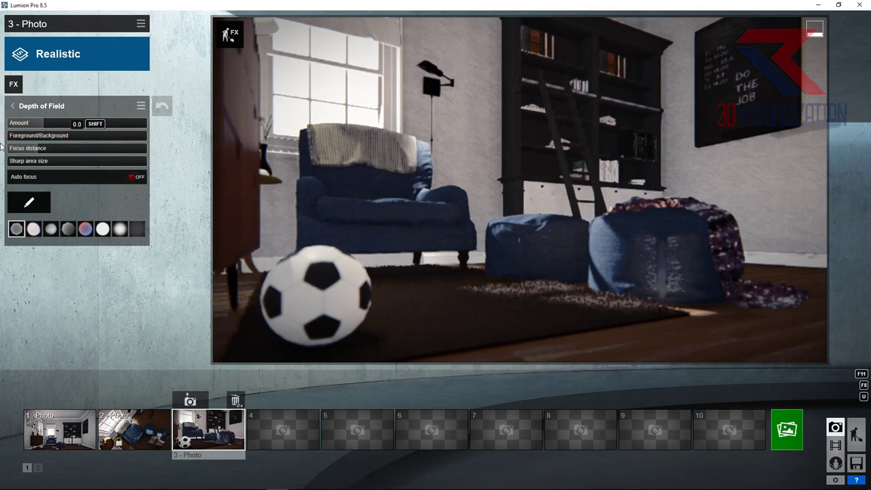
pyautogui.moveTo(248, 120); pyautogui.dragTo(1, 148)
pyautogui.moveTo(41, 124)
pyautogui.mouseDown()
pyautogui.moveTo(32, 124)
pyautogui.moveTo(138, 123)
pyautogui.moveTo(21, 124)
pyautogui.mouseUp()
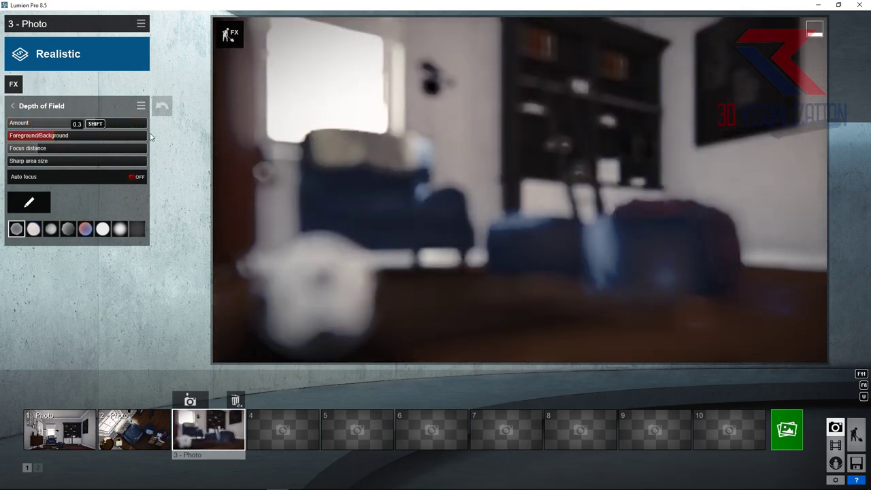
pyautogui.moveTo(80, 147); pyautogui.dragTo(63, 150)
pyautogui.click(38, 123)
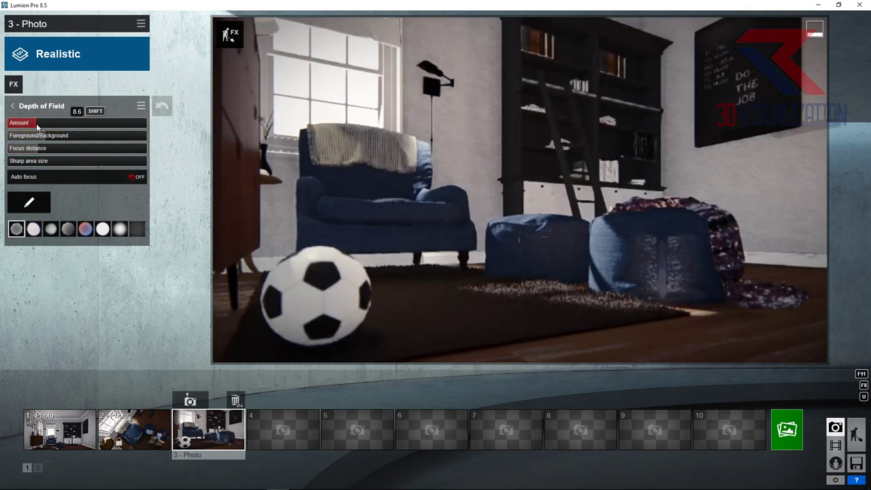
# Turn on Depth of Field auto focus and raise the amount to 95.9.
pyautogui.click(29, 202)
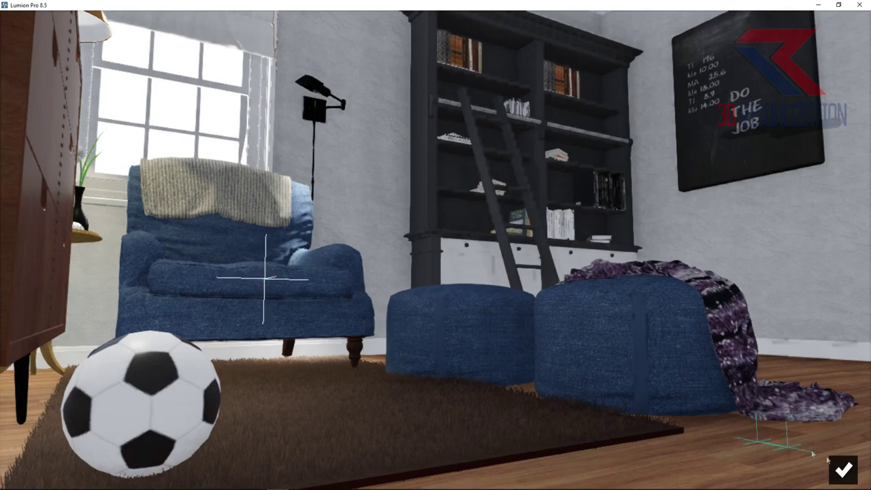
pyautogui.click(844, 470)
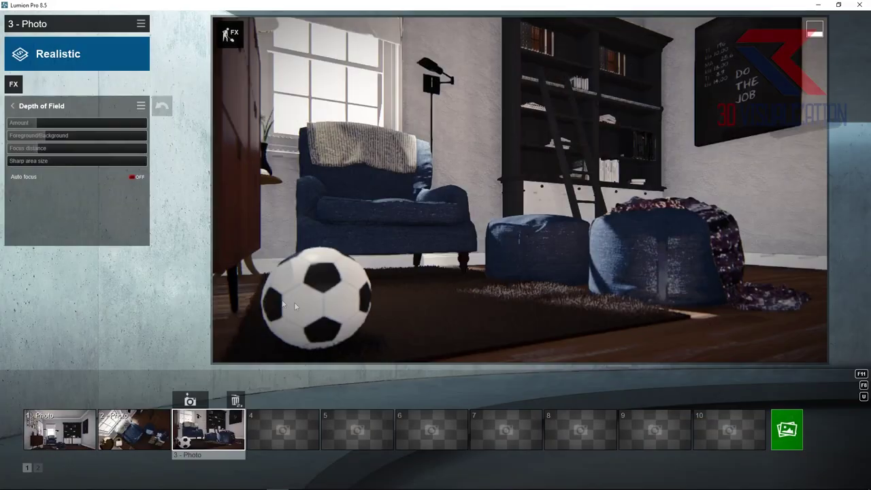
pyautogui.click(135, 177)
pyautogui.moveTo(35, 122); pyautogui.dragTo(67, 124)
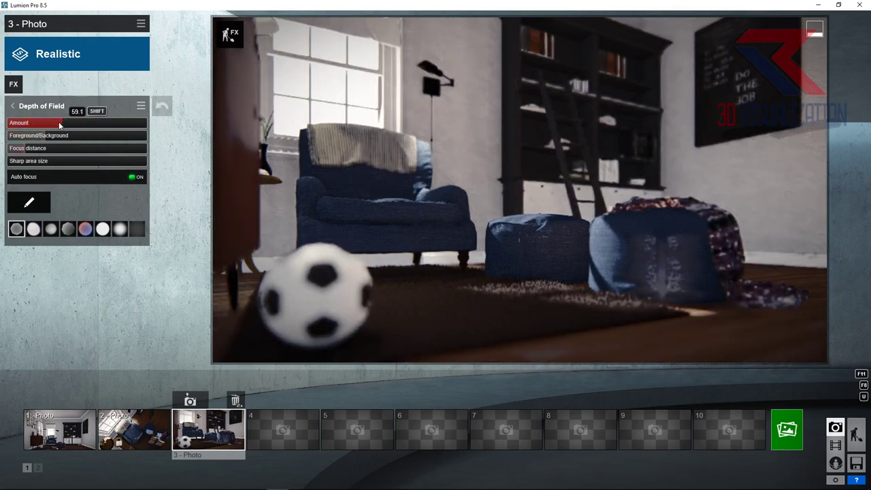
# Switch photo 3 to the Interior style and add an Exposure effect at 0.5.
pyautogui.click(59, 63)
pyautogui.click(557, 177)
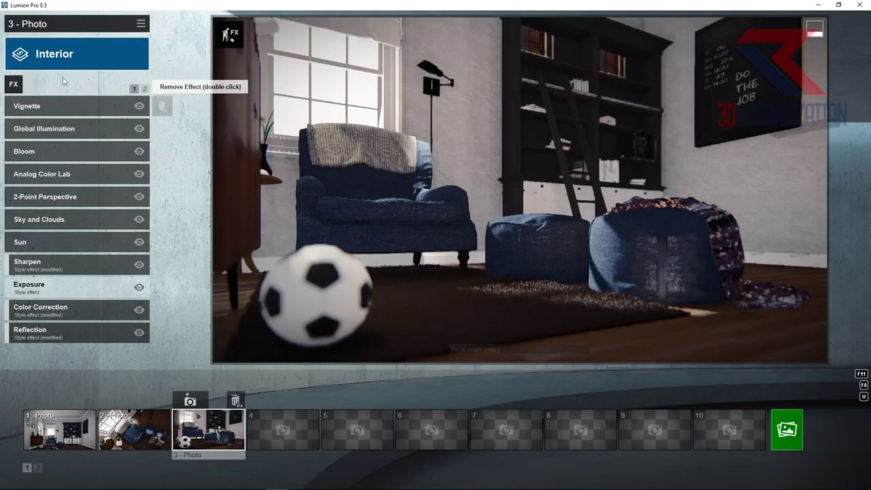
pyautogui.click(13, 84)
pyautogui.click(401, 160)
pyautogui.moveTo(86, 125)
pyautogui.mouseDown()
pyautogui.moveTo(50, 131)
pyautogui.moveTo(84, 119)
pyautogui.mouseUp()
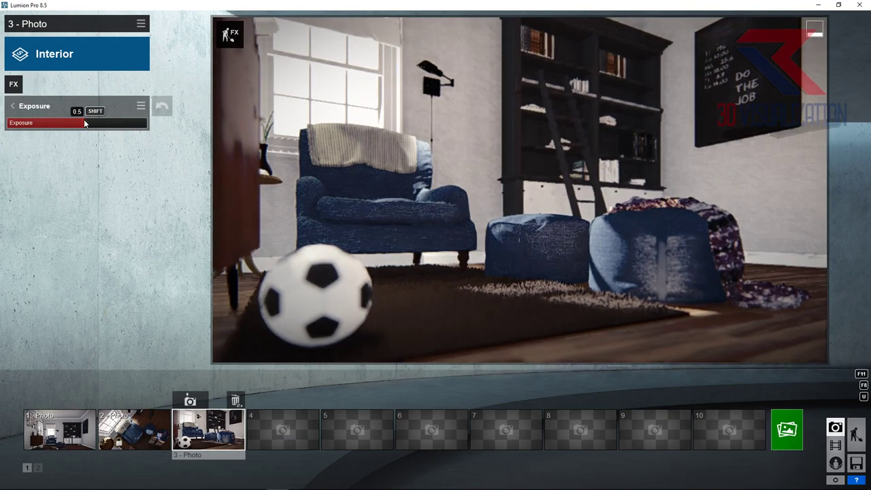
# Render '3 - Photo' at 1920x1080 JPG with a material ID pass into RENDER IMAGE.
pyautogui.click(780, 425)
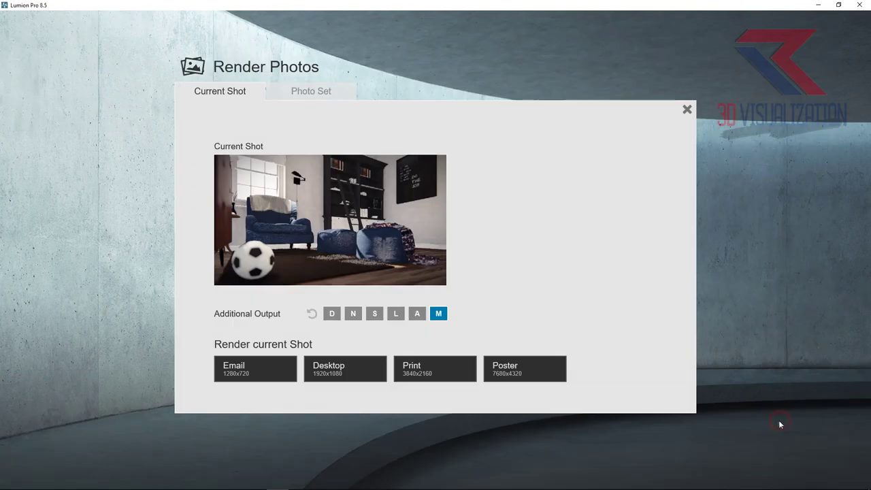
pyautogui.click(355, 366)
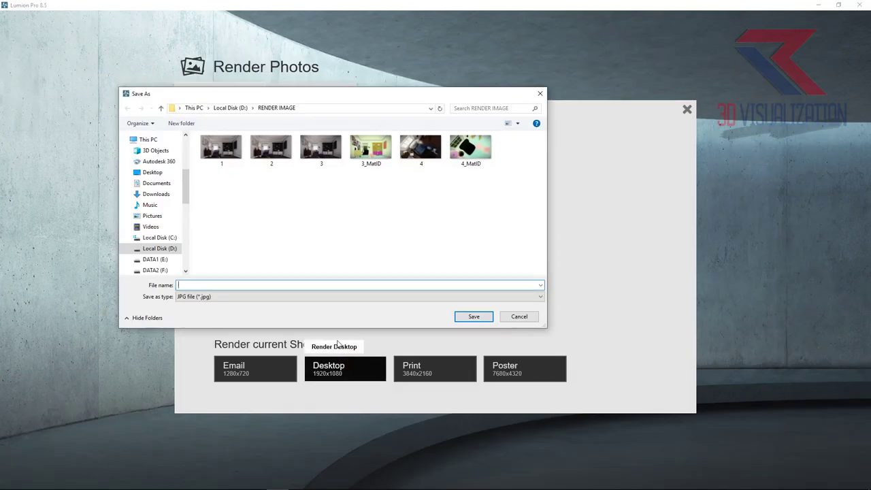
pyautogui.write('5')
pyautogui.press('Return')
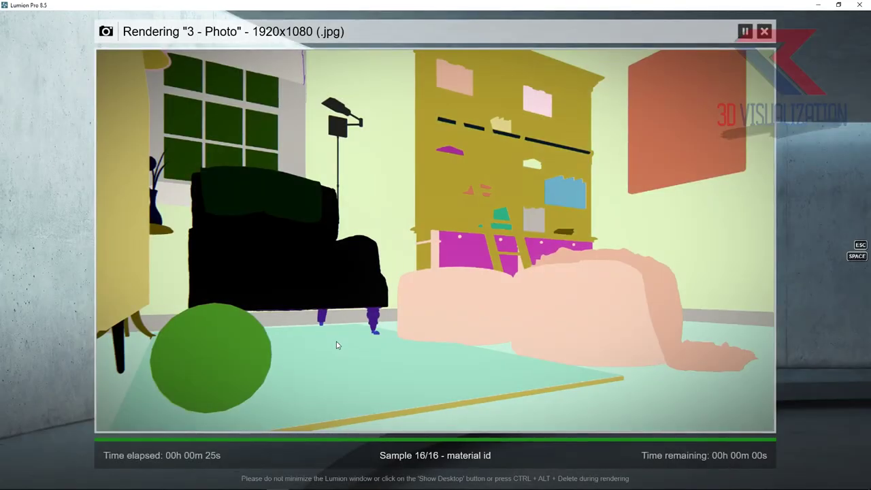
pyautogui.click(725, 414)
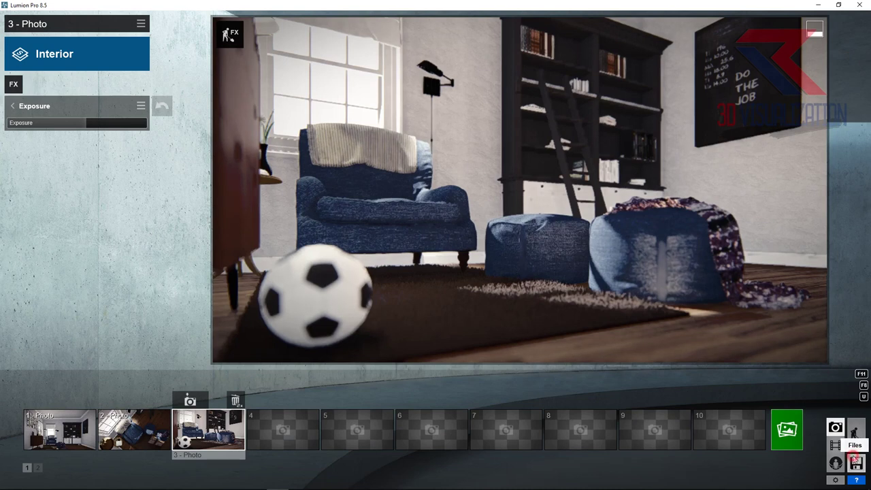
# Save the scene as 'SCENE INTERIOR RUANG BACA.ls8' in the RENDER IMAGE folder.
pyautogui.click(856, 463)
pyautogui.click(272, 164)
pyautogui.write('SCENE INTERIOR RUANG BACA')
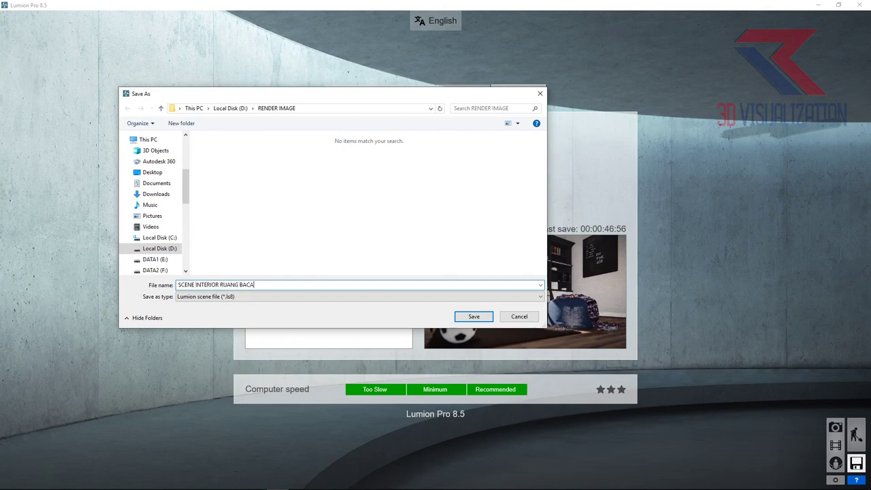
pyautogui.press('Return')
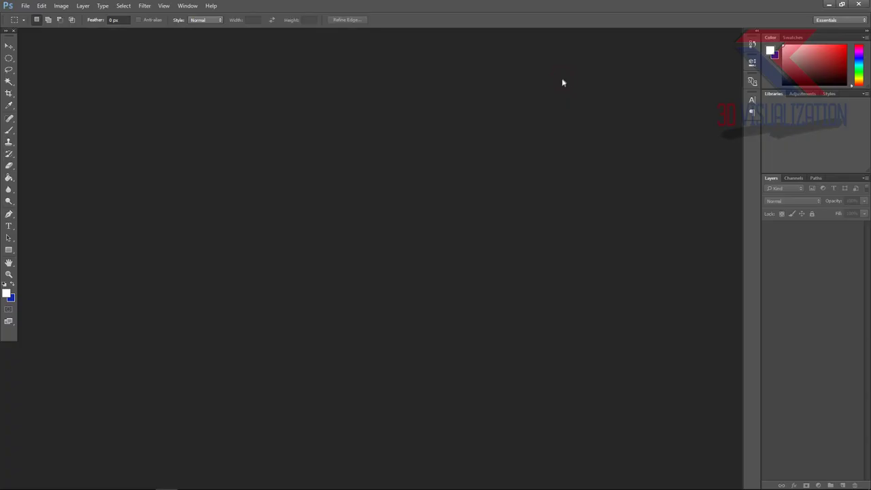
# Open renders 3.jpg through 5_MatID.jpg together in Photoshop.
pyautogui.hotkey('ctrl', 'o')
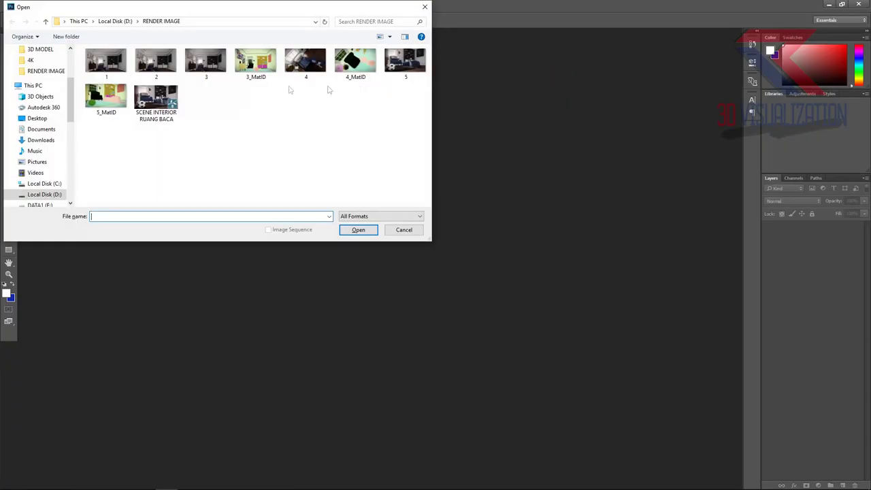
pyautogui.click(206, 61)
pyautogui.keyDown('shift'); pyautogui.click(105, 96); pyautogui.keyUp('shift')
pyautogui.press('Return')
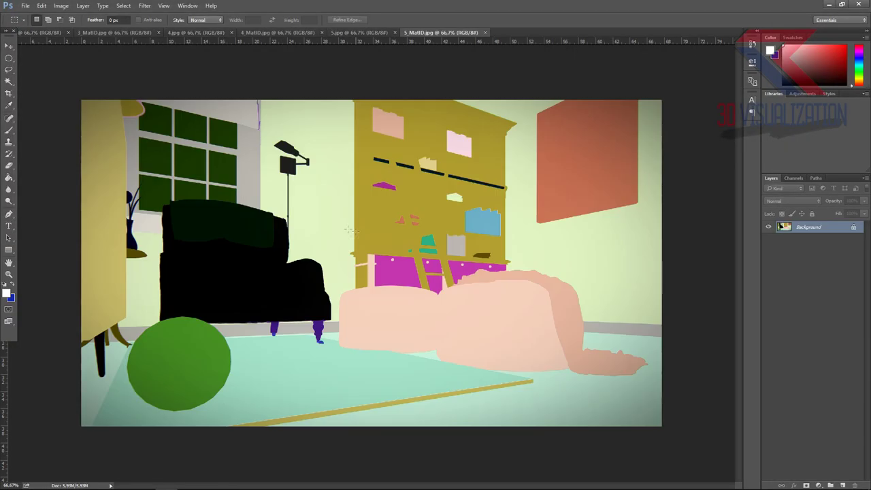
# Unlock each MatID image's layer and drag it onto its render: 5, 4 and 3.
pyautogui.doubleClick(808, 227)
pyautogui.press('Return')
pyautogui.moveTo(409, 205)
pyautogui.mouseDown()
pyautogui.moveTo(402, 196)
pyautogui.moveTo(409, 204)
pyautogui.mouseUp()
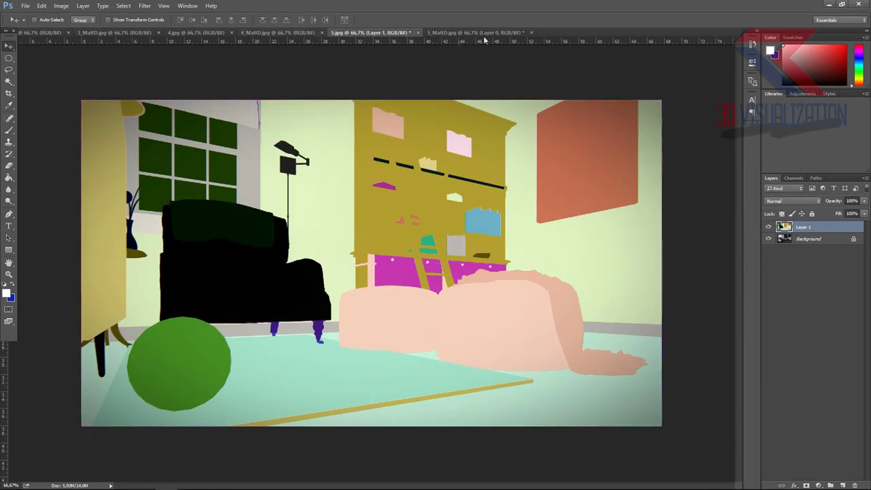
pyautogui.click(278, 32)
pyautogui.doubleClick(809, 227)
pyautogui.press('Return')
pyautogui.moveTo(631, 188); pyautogui.dragTo(456, 232)
pyautogui.click(112, 32)
pyautogui.doubleClick(808, 227)
pyautogui.click(513, 153)
pyautogui.moveTo(272, 198); pyautogui.dragTo(286, 213)
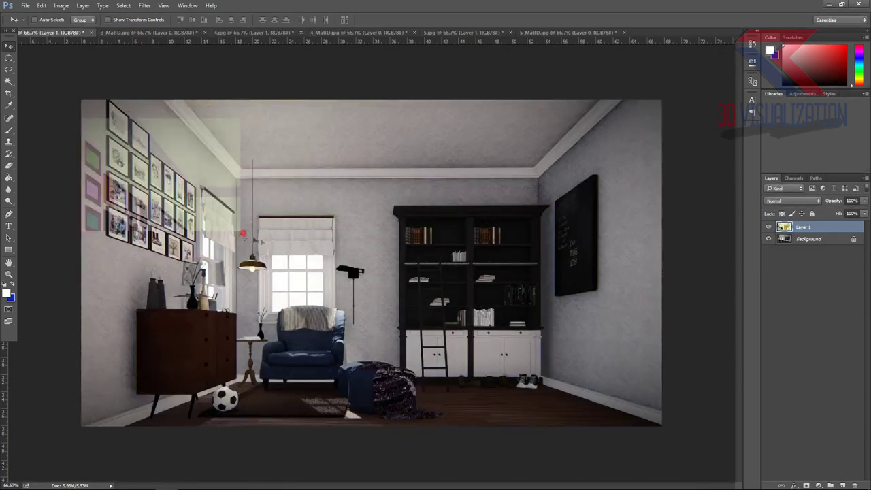
# Close the 3_MatID and 5.jpg documents without saving changes.
pyautogui.click(205, 32)
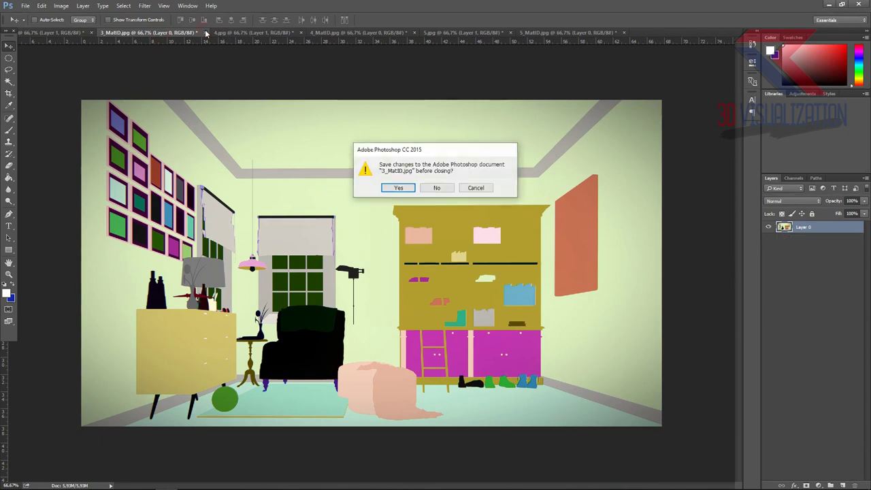
pyautogui.click(437, 191)
pyautogui.click(393, 33)
pyautogui.click(397, 32)
pyautogui.click(436, 188)
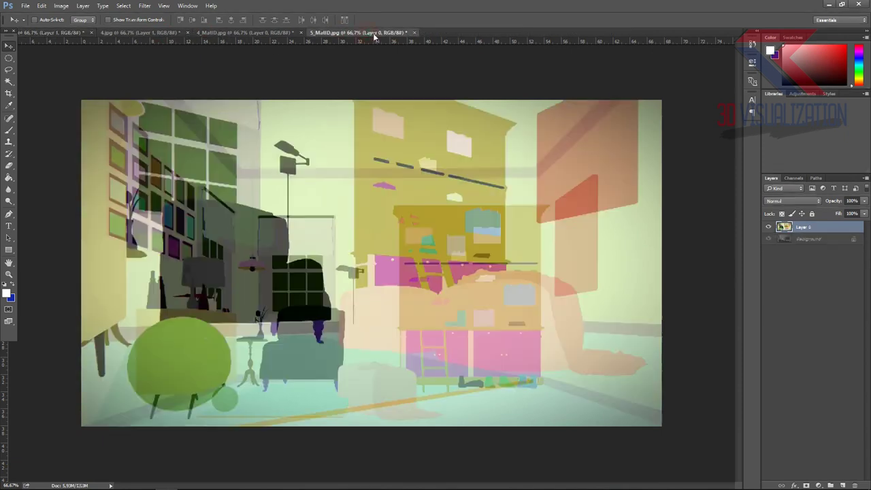
# Cycle through the open documents, ending on 4.jpg.
pyautogui.click(136, 32)
pyautogui.click(65, 33)
pyautogui.click(139, 32)
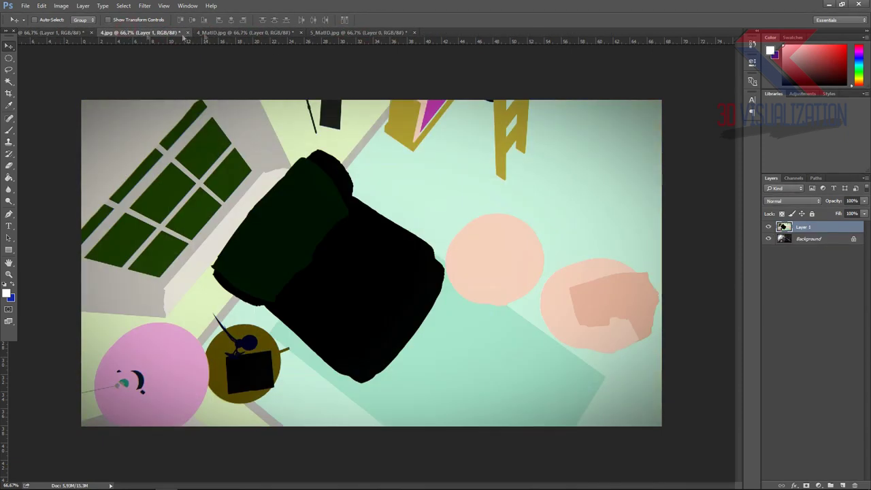
pyautogui.click(228, 33)
pyautogui.click(326, 32)
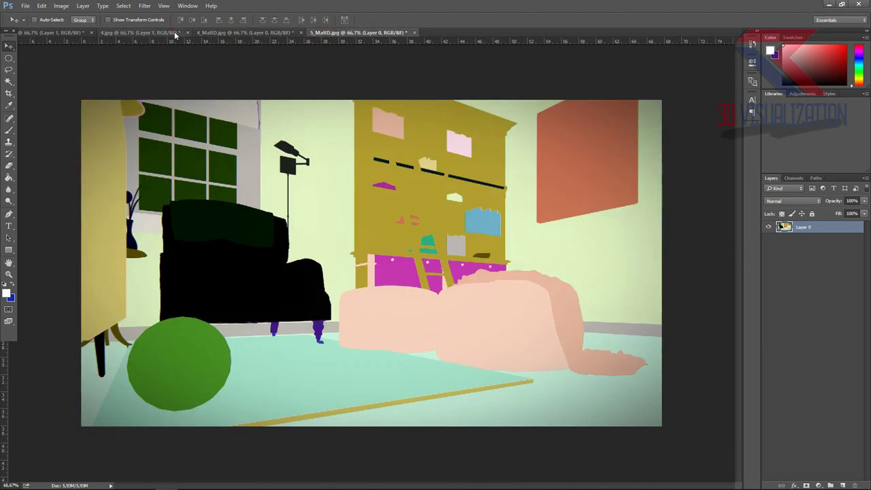
pyautogui.click(174, 31)
# Close the 5_MatID colour-ID image and answer its save prompt.
pyautogui.click(25, 5)
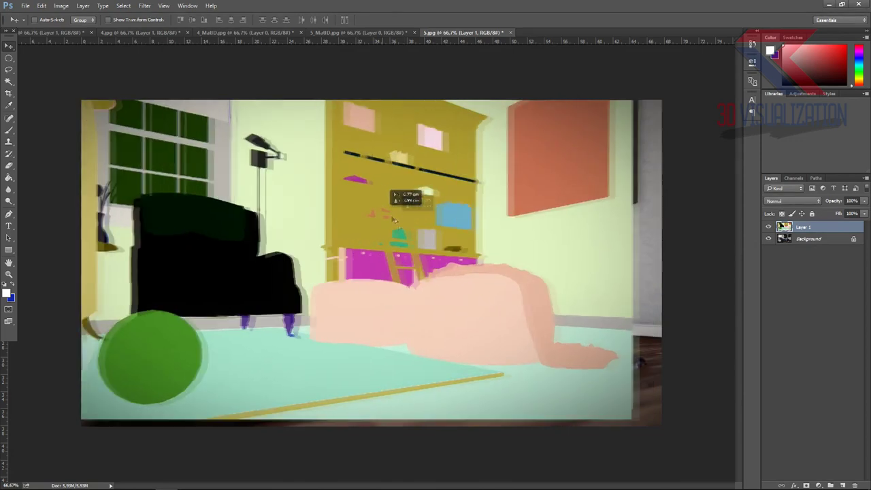
pyautogui.click(414, 32)
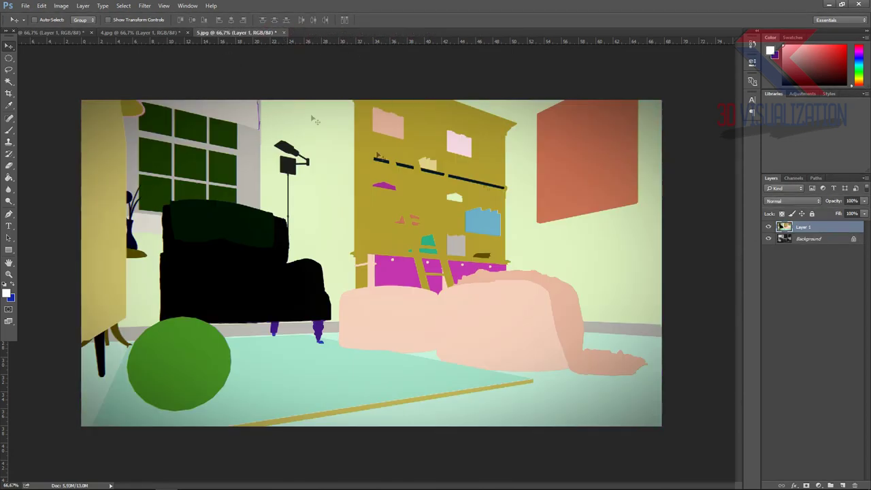
pyautogui.click(800, 239)
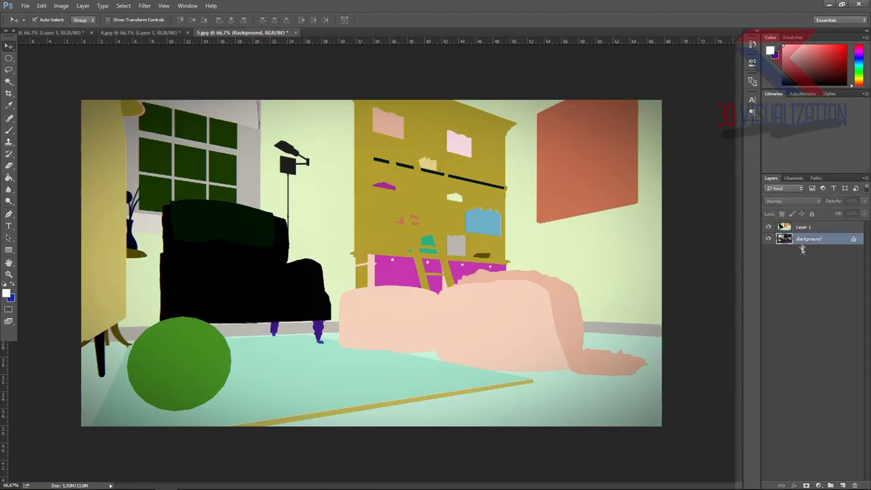
# Duplicate the 5.jpg Background layer and select the colour-ID layer.
pyautogui.hotkey('ctrl', 'j')
pyautogui.click(803, 227)
pyautogui.click(277, 481)
pyautogui.click(287, 481)
# Magic Wand the colour-ID layer at tolerance 25, then 30: floor, armchair and ottomans.
pyautogui.press('w')
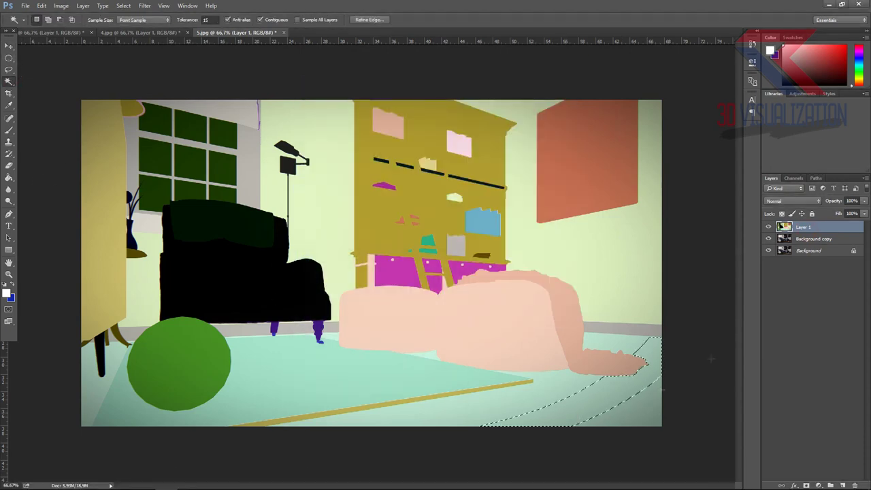
pyautogui.write('25')
pyautogui.click(553, 409)
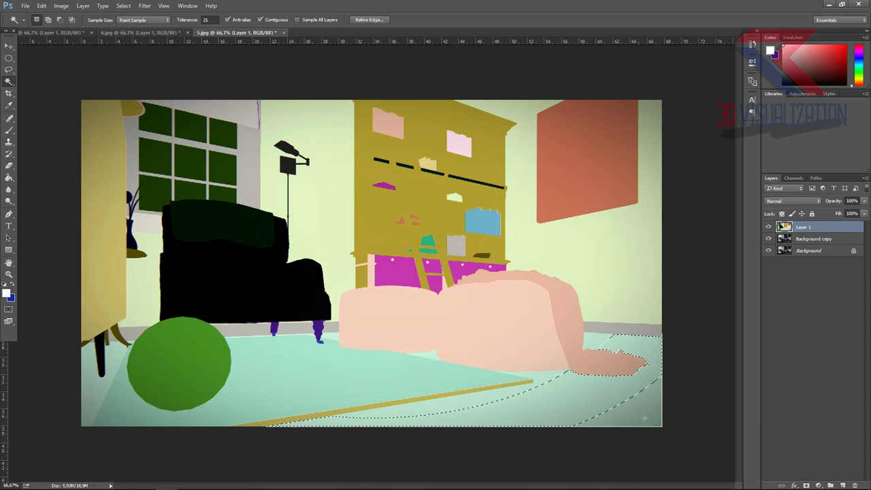
pyautogui.write('30')
pyautogui.hotkey('ctrl', 'd')
pyautogui.click(527, 403)
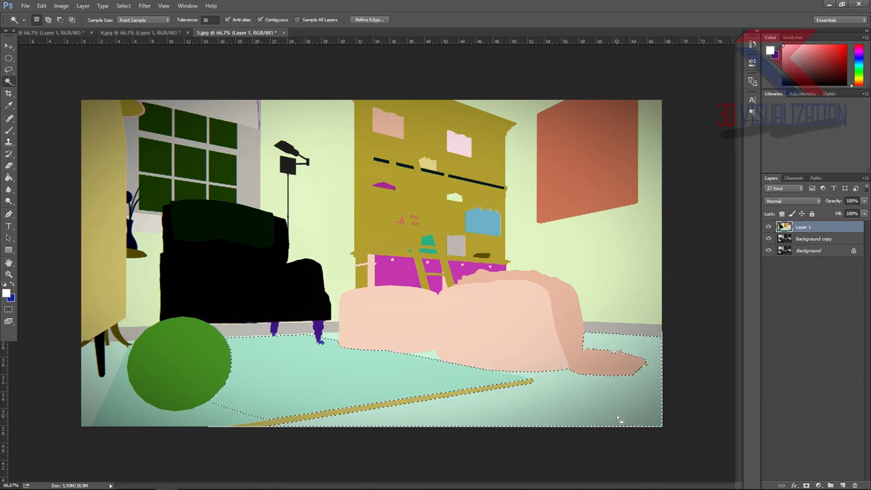
pyautogui.click(217, 277)
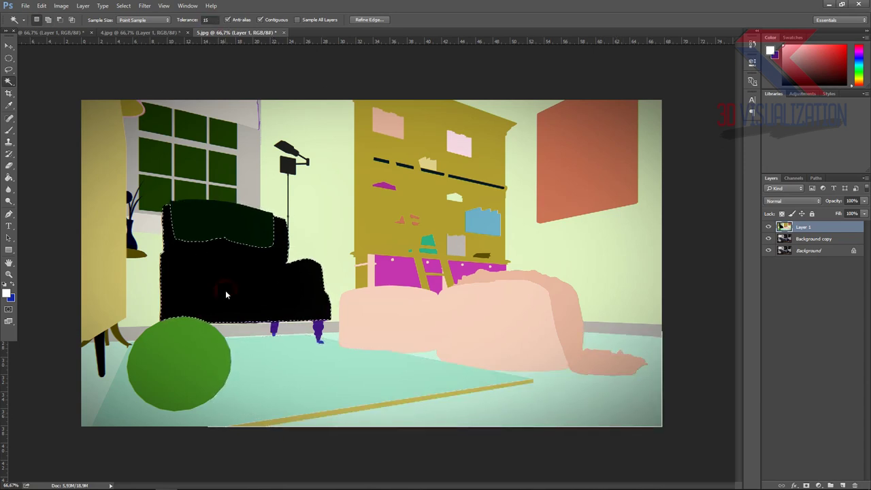
pyautogui.click(769, 228)
pyautogui.click(769, 228)
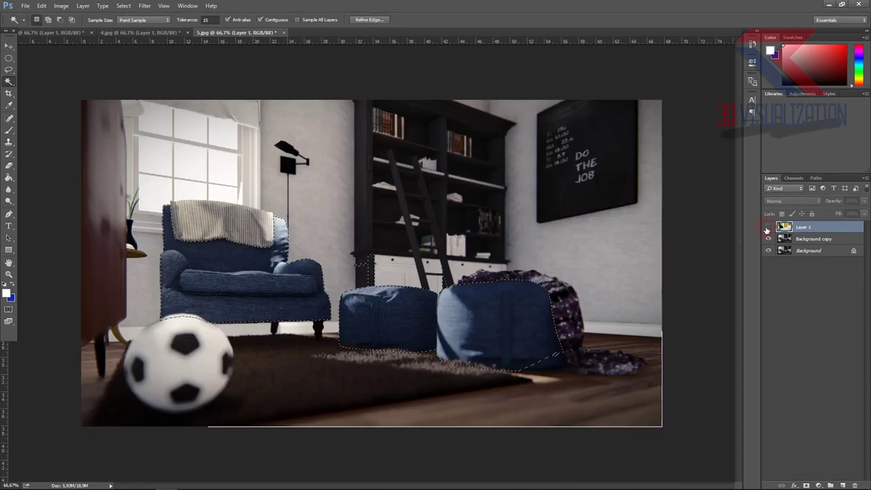
# Hide the colour-ID layer, clear the selection and delete the layer.
pyautogui.click(769, 228)
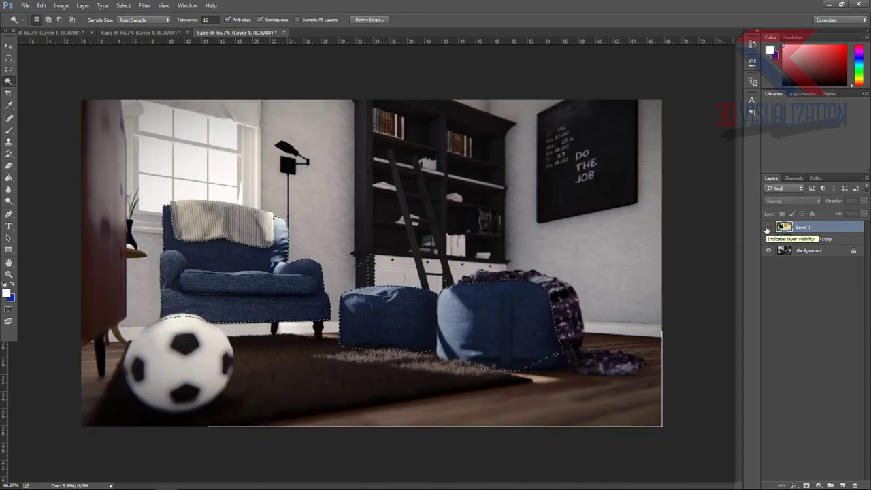
pyautogui.hotkey('ctrl', 'd')
pyautogui.press('Delete')
# Grade the copy in Camera Raw, cooling the white balance and lowering exposure to -0.05.
pyautogui.click(145, 6)
pyautogui.click(150, 68)
pyautogui.moveTo(615, 153); pyautogui.dragTo(616, 152)
pyautogui.moveTo(618, 196)
pyautogui.mouseDown()
pyautogui.moveTo(616, 213)
pyautogui.moveTo(650, 226)
pyautogui.moveTo(636, 240)
pyautogui.moveTo(642, 255)
pyautogui.moveTo(623, 255)
pyautogui.moveTo(646, 271)
pyautogui.mouseUp()
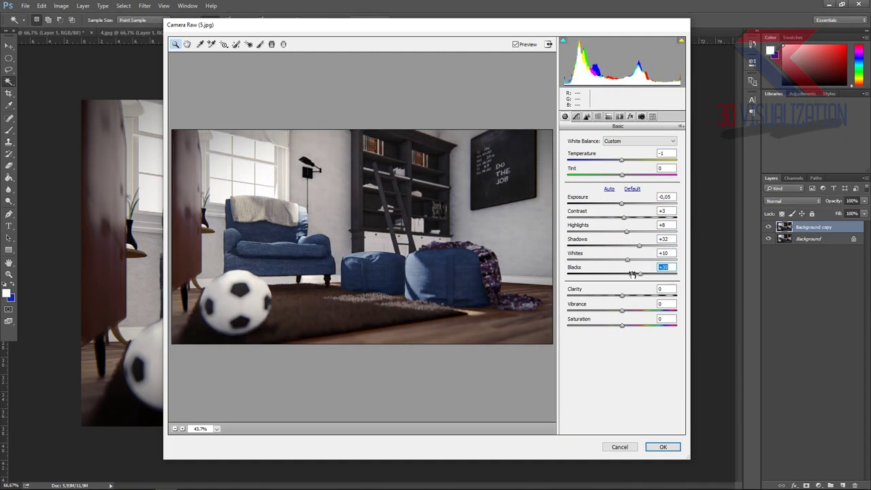
# Apply the Camera Raw grade, then duplicate 4.jpg's Background and hide its colour-ID layer.
pyautogui.click(663, 447)
pyautogui.click(159, 33)
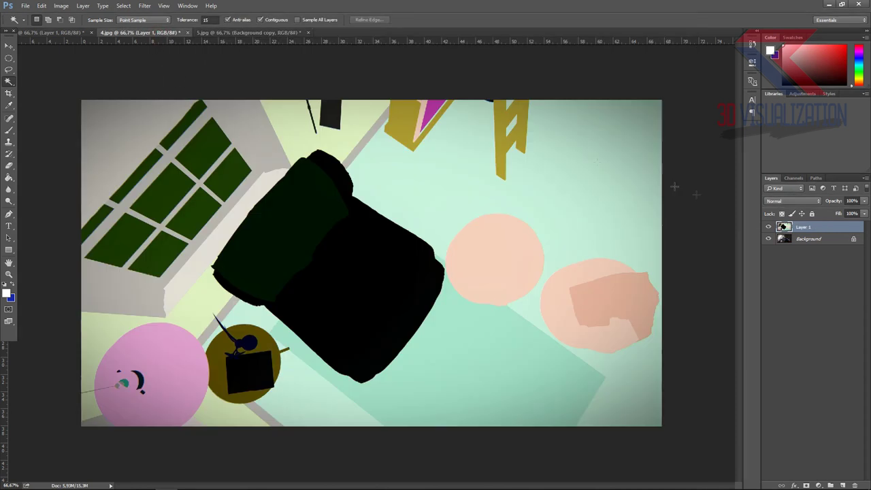
pyautogui.rightClick(812, 246)
pyautogui.click(803, 262)
pyautogui.click(519, 148)
pyautogui.click(783, 227)
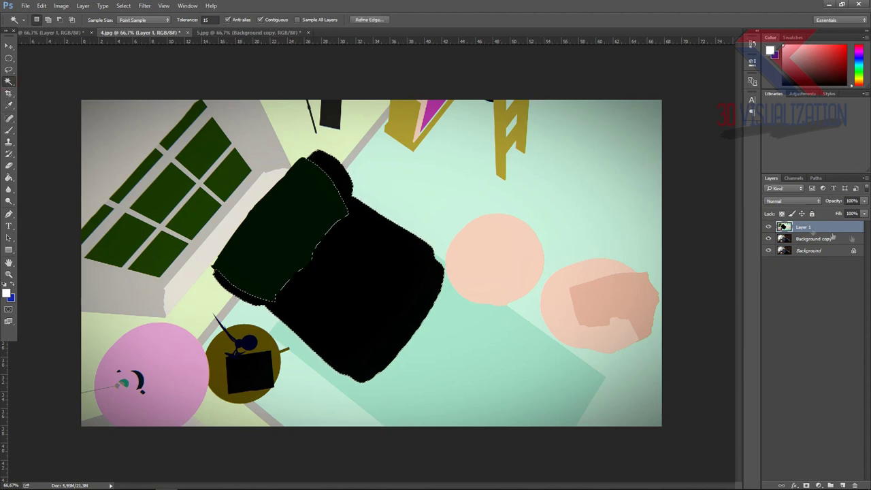
pyautogui.click(768, 226)
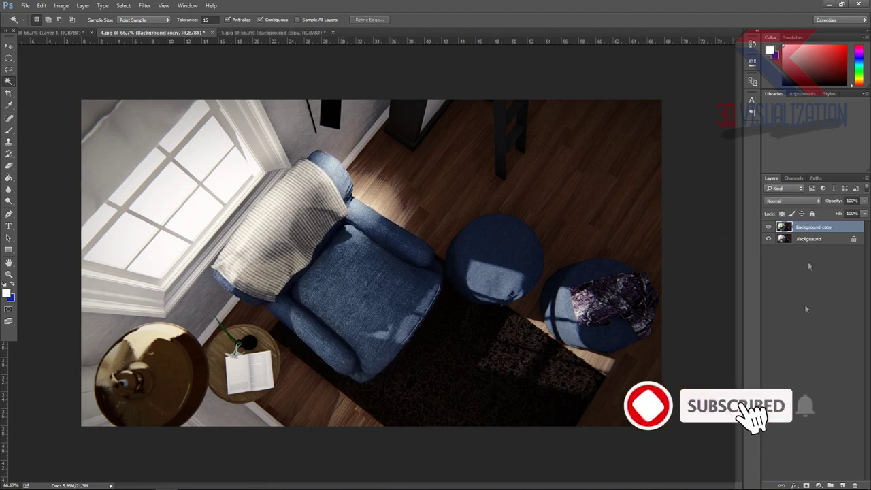
# Brighten 4.jpg with a two-point Curves layer, then hide the first image's colour-ID layer.
pyautogui.click(819, 485)
pyautogui.click(793, 340)
pyautogui.moveTo(652, 182); pyautogui.dragTo(659, 166)
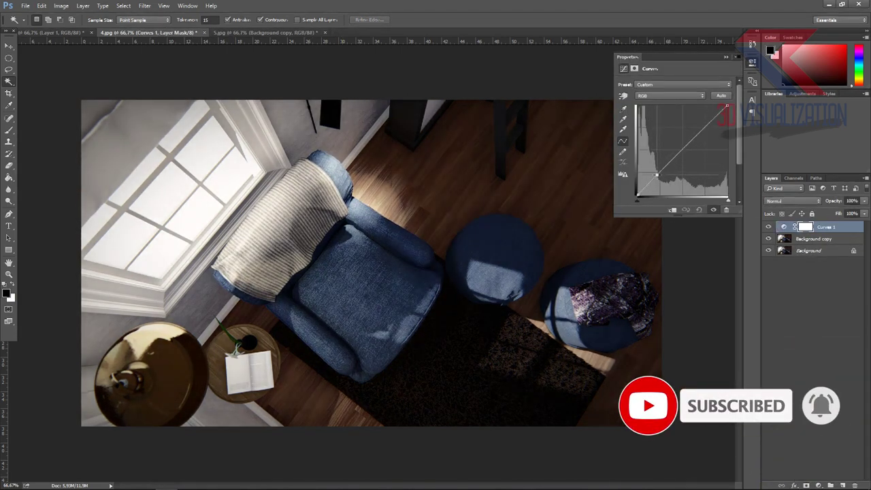
pyautogui.click(714, 117)
pyautogui.moveTo(713, 117); pyautogui.dragTo(716, 113)
pyautogui.moveTo(659, 166); pyautogui.dragTo(660, 169)
pyautogui.click(726, 57)
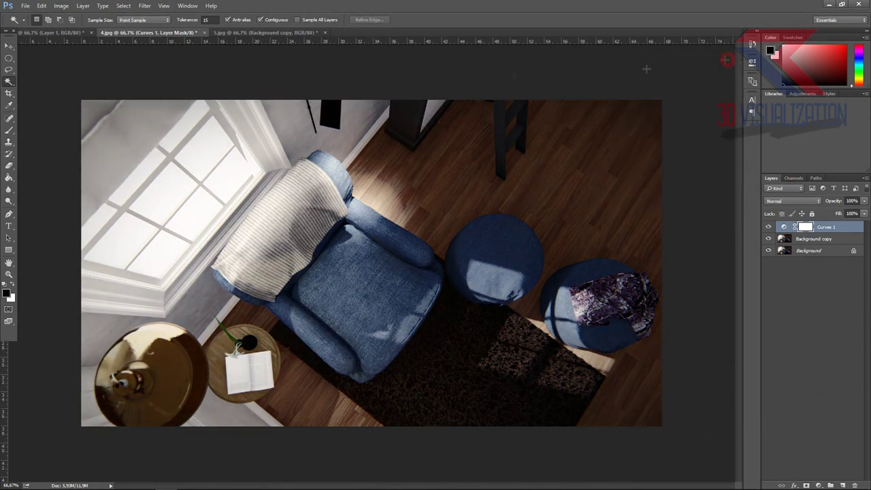
pyautogui.click(53, 32)
pyautogui.click(768, 227)
# Duplicate the Background layer of 3.jpg.
pyautogui.click(794, 241)
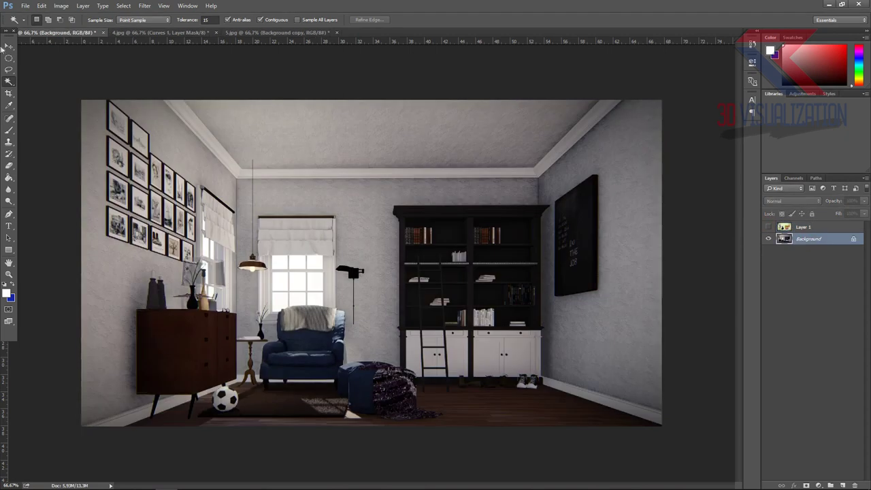
pyautogui.rightClick(807, 240)
pyautogui.click(784, 259)
pyautogui.click(514, 146)
# Grade the copy in Camera Raw, adjusting temperature and raising exposure to +0.55.
pyautogui.click(118, 6)
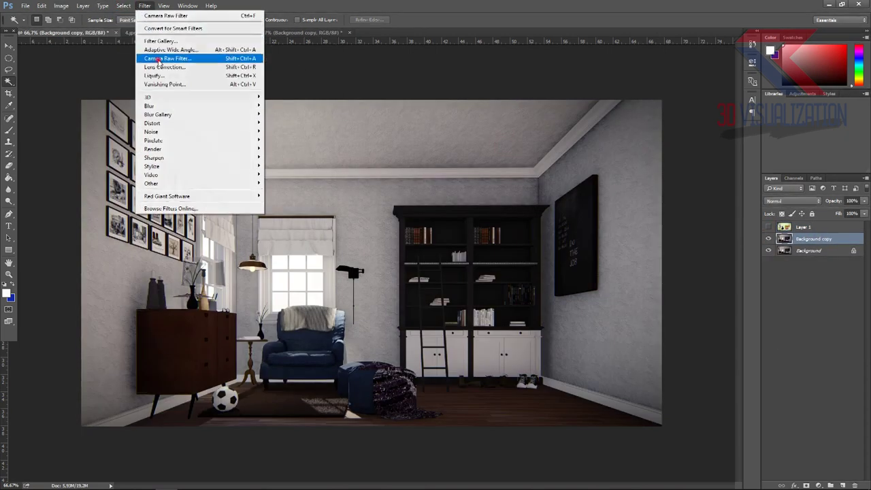
pyautogui.click(163, 58)
pyautogui.moveTo(630, 151)
pyautogui.mouseDown()
pyautogui.moveTo(640, 145)
pyautogui.moveTo(625, 148)
pyautogui.mouseUp()
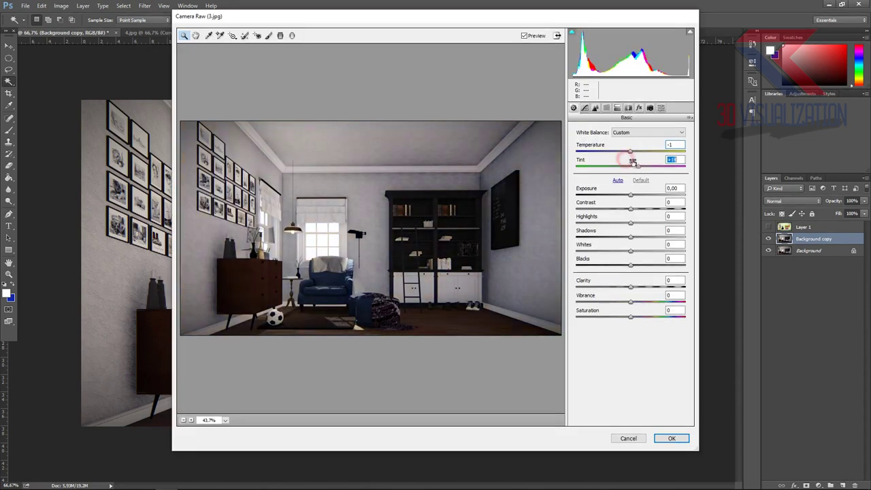
pyautogui.moveTo(630, 195)
pyautogui.mouseDown()
pyautogui.moveTo(641, 205)
pyautogui.moveTo(609, 210)
pyautogui.moveTo(617, 215)
pyautogui.moveTo(603, 223)
pyautogui.moveTo(640, 236)
pyautogui.moveTo(645, 248)
pyautogui.moveTo(585, 260)
pyautogui.mouseUp()
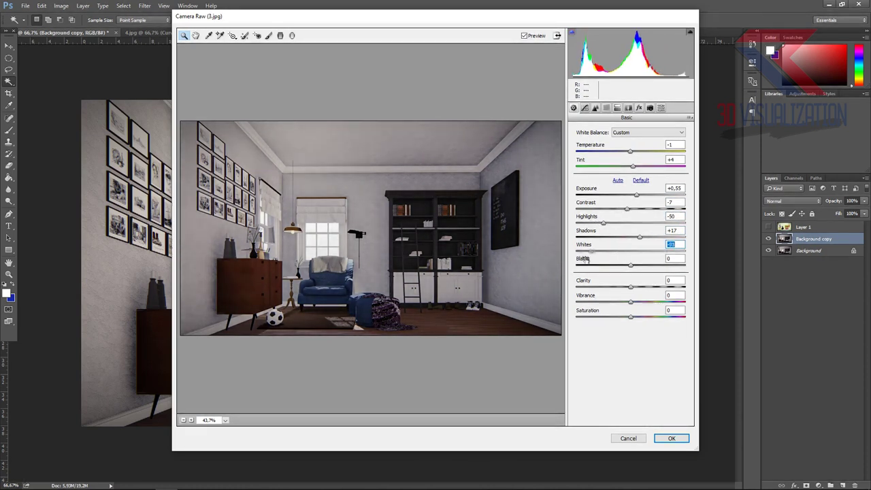
# Add a Color Balance layer: shadows toward red, midtones toward blue, highlights magenta–green shifted.
pyautogui.click(671, 439)
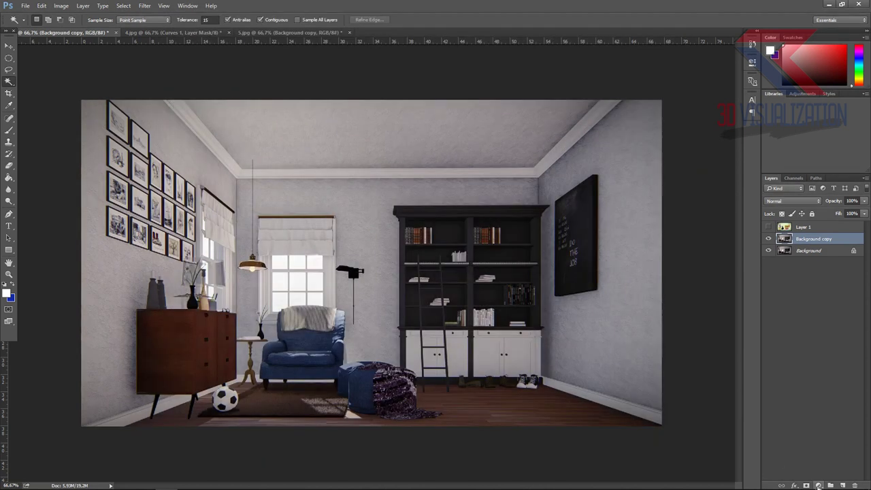
pyautogui.click(818, 485)
pyautogui.click(823, 387)
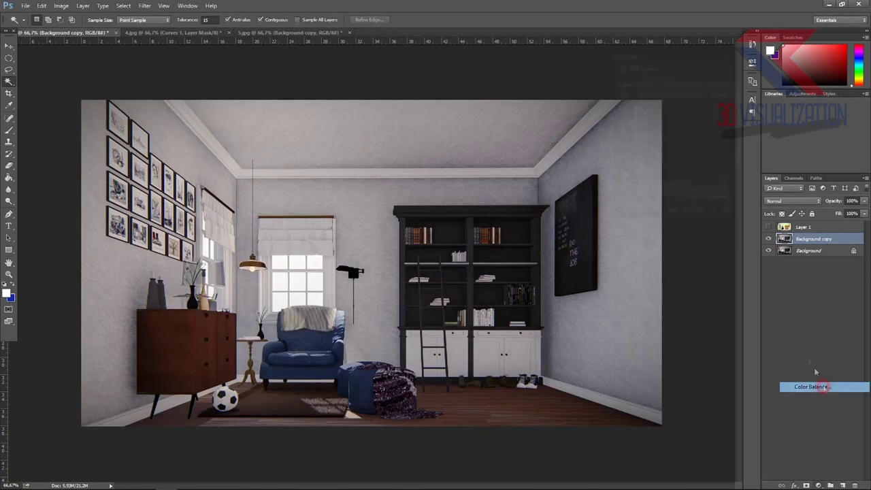
pyautogui.click(681, 84)
pyautogui.click(674, 84)
pyautogui.moveTo(663, 109); pyautogui.dragTo(665, 110)
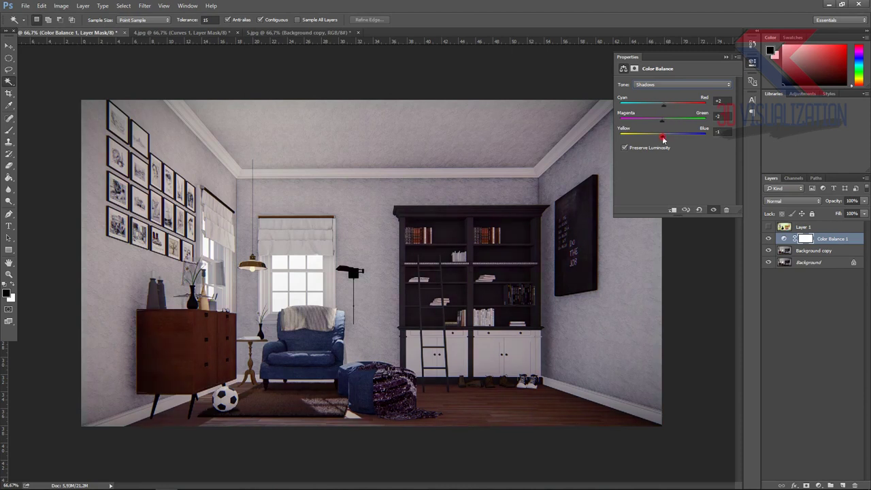
pyautogui.click(665, 84)
pyautogui.click(653, 94)
pyautogui.moveTo(664, 134); pyautogui.dragTo(669, 139)
pyautogui.click(664, 85)
pyautogui.click(664, 107)
pyautogui.moveTo(658, 125); pyautogui.dragTo(665, 117)
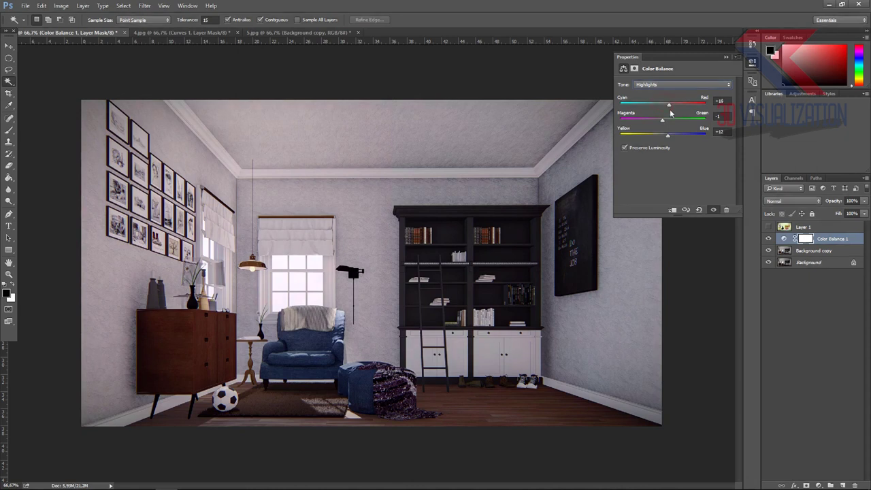
# Add a Color Lookup adjustment layer using the 3Strip.look table.
pyautogui.click(817, 484)
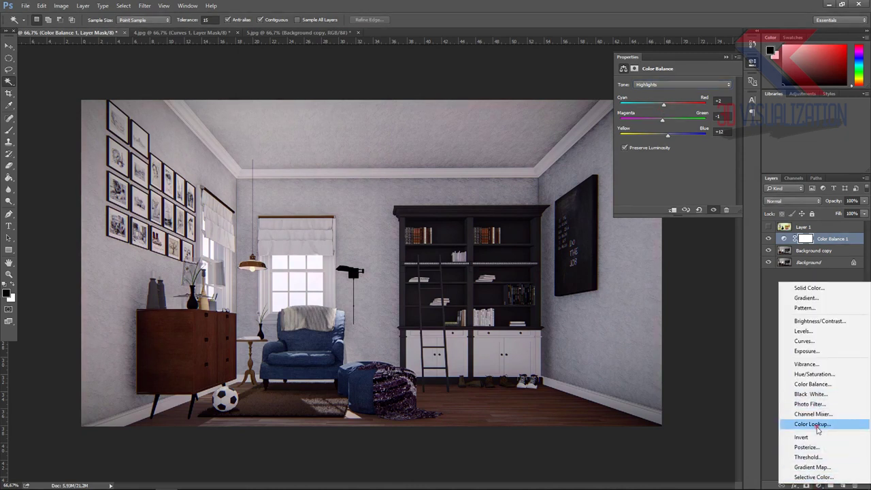
pyautogui.click(803, 416)
pyautogui.click(693, 85)
pyautogui.click(666, 126)
pyautogui.click(693, 85)
pyautogui.click(687, 132)
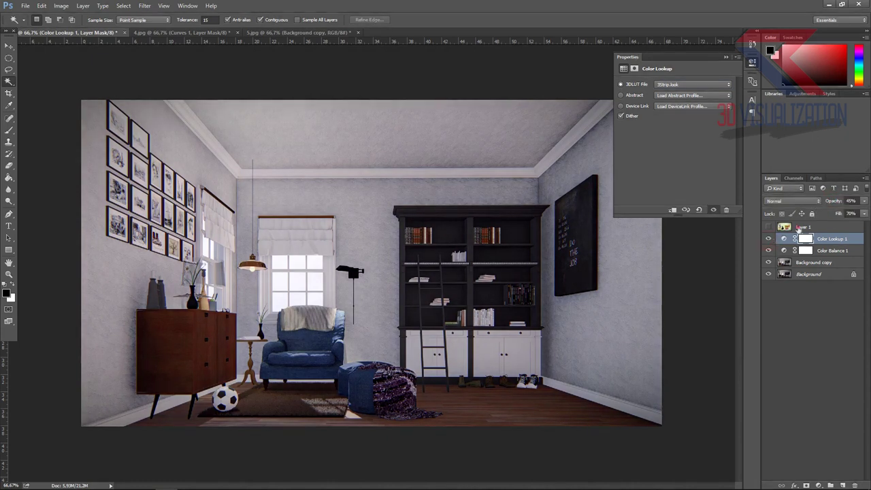
# Delete the colour-ID layer and add a Curves layer lifting the mids and highlights.
pyautogui.click(803, 227)
pyautogui.press('Delete')
pyautogui.click(817, 485)
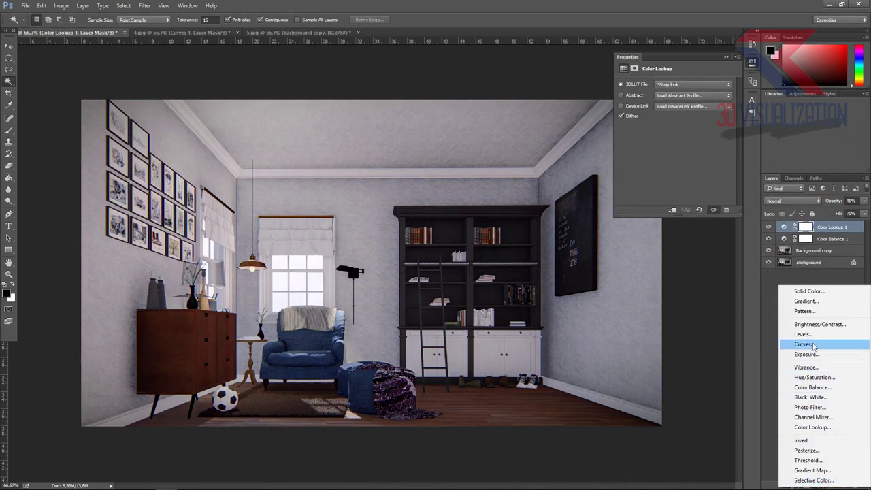
pyautogui.click(805, 345)
pyautogui.moveTo(662, 173)
pyautogui.mouseDown()
pyautogui.moveTo(655, 167)
pyautogui.moveTo(667, 165)
pyautogui.mouseUp()
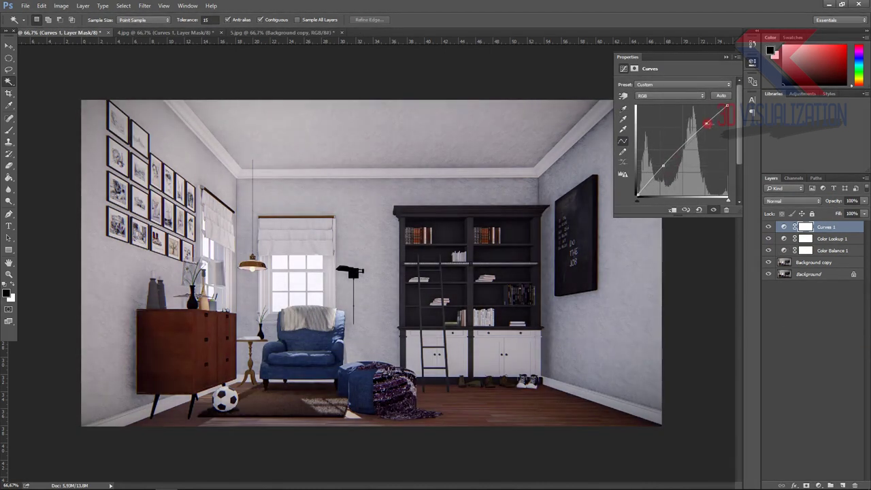
pyautogui.moveTo(708, 126)
pyautogui.mouseDown()
pyautogui.moveTo(707, 116)
pyautogui.moveTo(704, 126)
pyautogui.mouseUp()
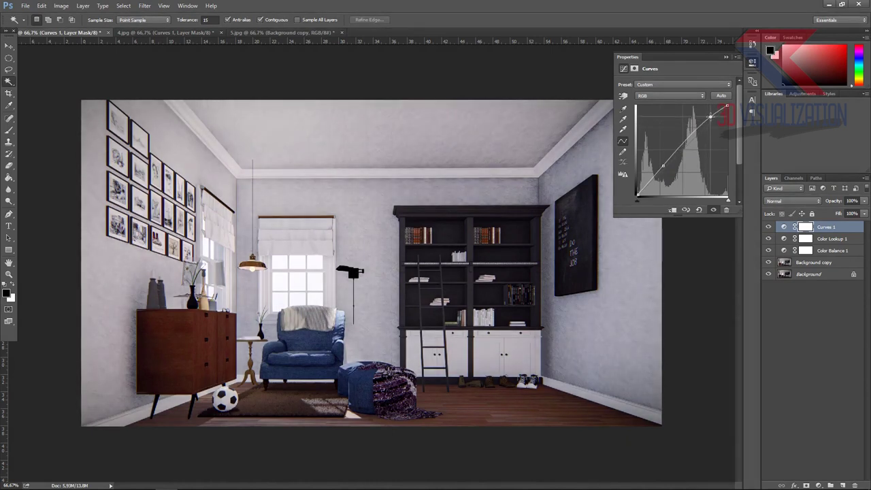
pyautogui.click(726, 57)
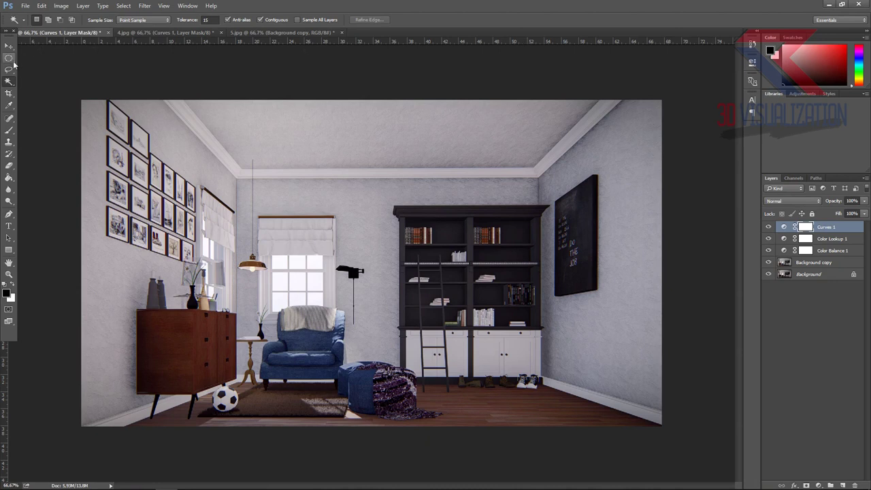
# Crop the render's right edge inward and commit the crop.
pyautogui.click(9, 93)
pyautogui.moveTo(661, 266)
pyautogui.mouseDown()
pyautogui.moveTo(640, 269)
pyautogui.moveTo(705, 284)
pyautogui.mouseUp()
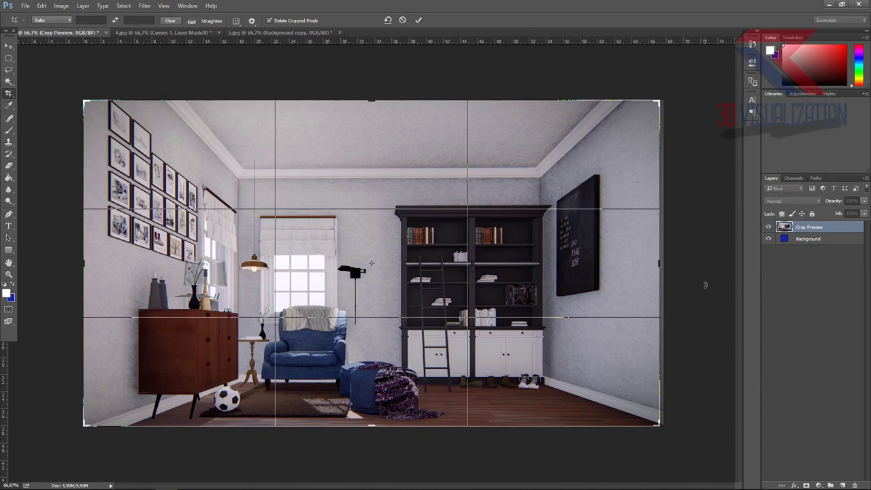
pyautogui.click(419, 22)
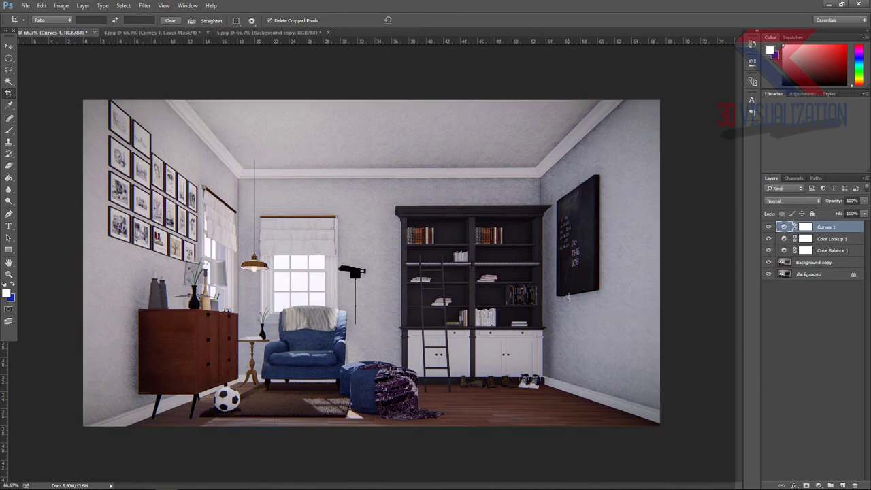
# Add a new layer, set up a black brush, and test then undo a darkening stroke.
pyautogui.click(843, 485)
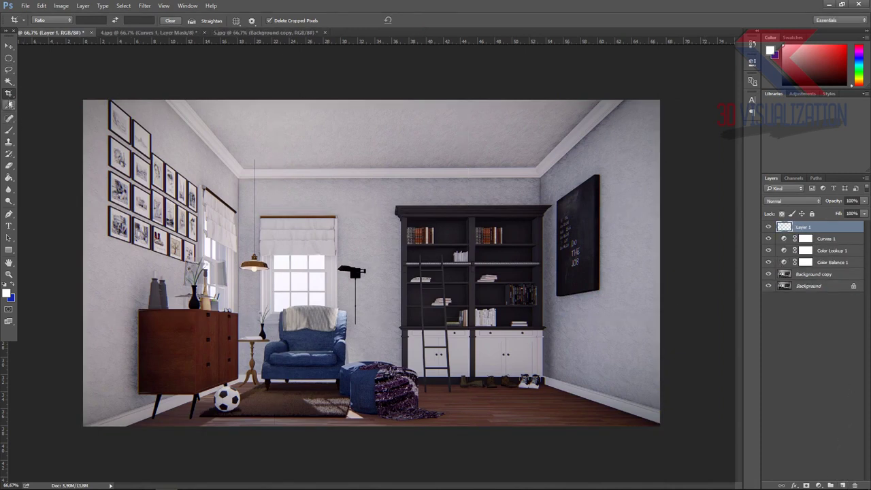
pyautogui.click(9, 129)
pyautogui.click(6, 293)
pyautogui.click(399, 217)
pyautogui.click(593, 114)
pyautogui.moveTo(542, 300); pyautogui.dragTo(474, 346)
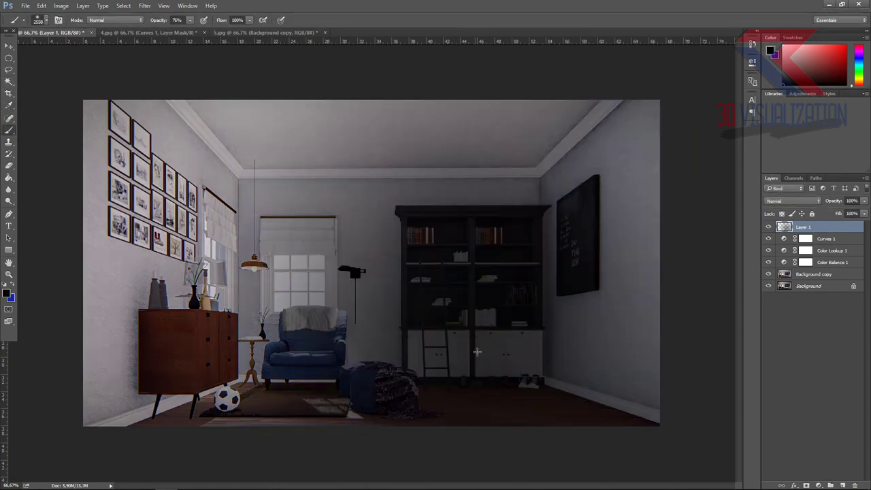
pyautogui.hotkey('ctrl', 'z')
# Enlarge the brush to 175, trying and undoing trial strokes along the way.
pyautogui.click(45, 20)
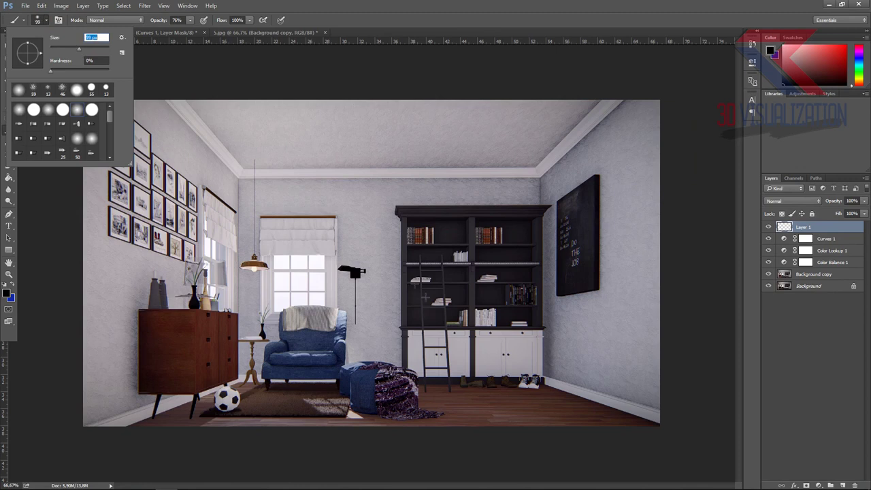
pyautogui.write('175')
pyautogui.press('Return')
pyautogui.moveTo(415, 293); pyautogui.dragTo(442, 339)
pyautogui.hotkey('ctrl', 'z')
pyautogui.click(45, 20)
pyautogui.press('Return')
pyautogui.click(480, 404)
pyautogui.hotkey('ctrl', 'z')
pyautogui.click(45, 20)
pyautogui.press('Return')
# Paint soft black strokes over the right wall, floor, walls and ceiling corner, then hide Layer 1.
pyautogui.moveTo(599, 395)
pyautogui.mouseDown()
pyautogui.moveTo(564, 295)
pyautogui.moveTo(416, 414)
pyautogui.moveTo(537, 204)
pyautogui.moveTo(399, 329)
pyautogui.moveTo(511, 195)
pyautogui.moveTo(667, 198)
pyautogui.mouseUp()
pyautogui.moveTo(147, 119)
pyautogui.mouseDown()
pyautogui.moveTo(100, 296)
pyautogui.moveTo(120, 429)
pyautogui.mouseUp()
pyautogui.moveTo(206, 125); pyautogui.dragTo(257, 146)
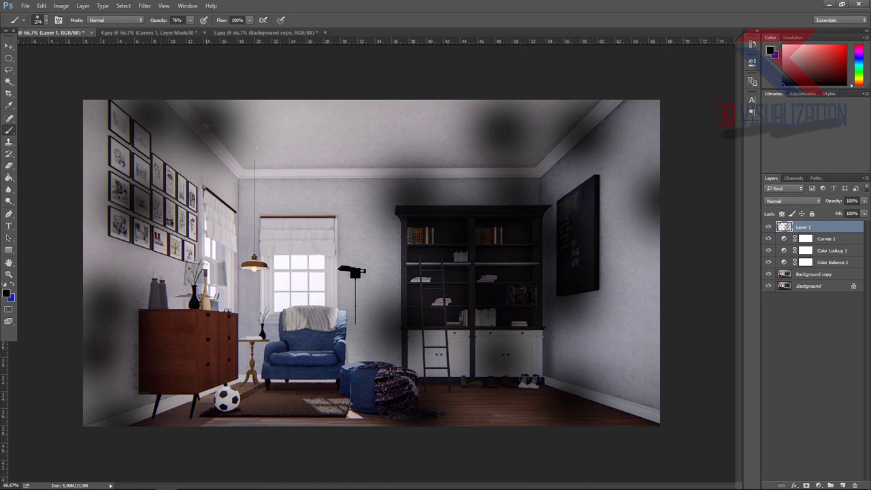
pyautogui.click(768, 227)
# Add Layer 2 and draw an elliptical selection around the armchair and window.
pyautogui.click(843, 485)
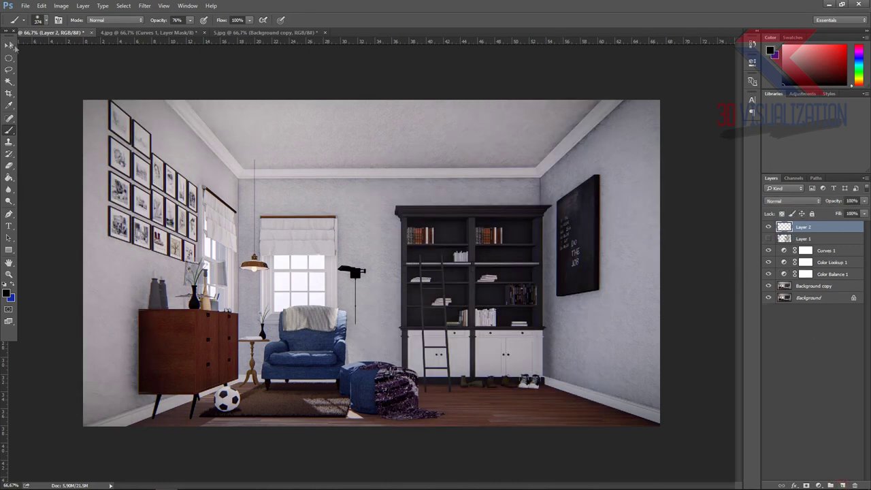
pyautogui.click(9, 58)
pyautogui.keyDown('shift'); pyautogui.moveTo(208, 240); pyautogui.dragTo(410, 422); pyautogui.keyUp('shift')
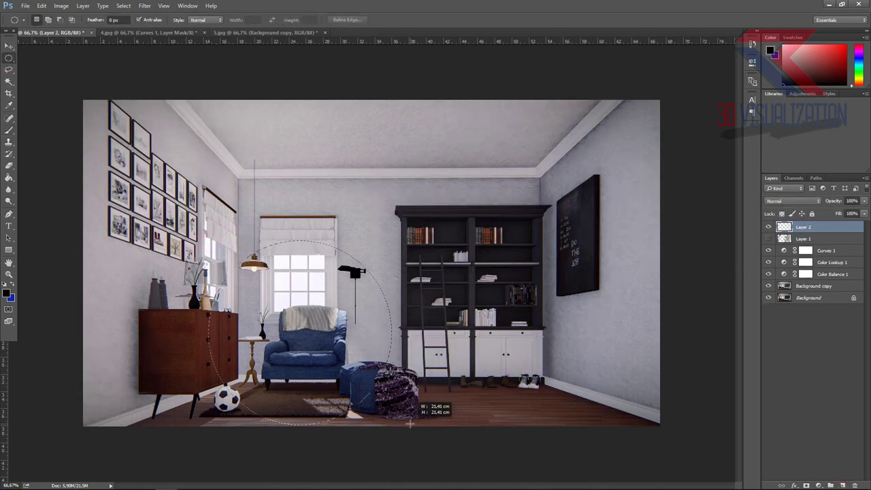
pyautogui.press('v')
pyautogui.click(281, 336)
pyautogui.click(415, 186)
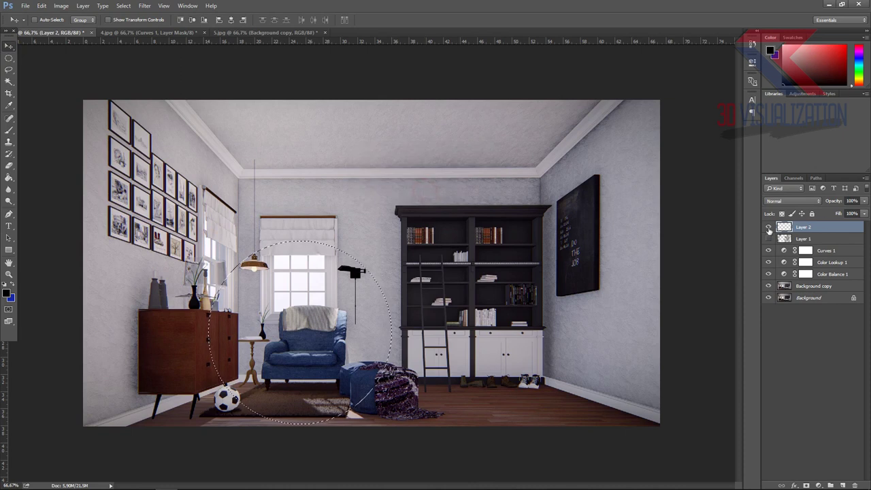
pyautogui.press('m')
pyautogui.moveTo(206, 202); pyautogui.dragTo(411, 421)
# Invert the selection and paint black outside the circle with a huge soft brush.
pyautogui.click(124, 5)
pyautogui.click(137, 41)
pyautogui.press('b')
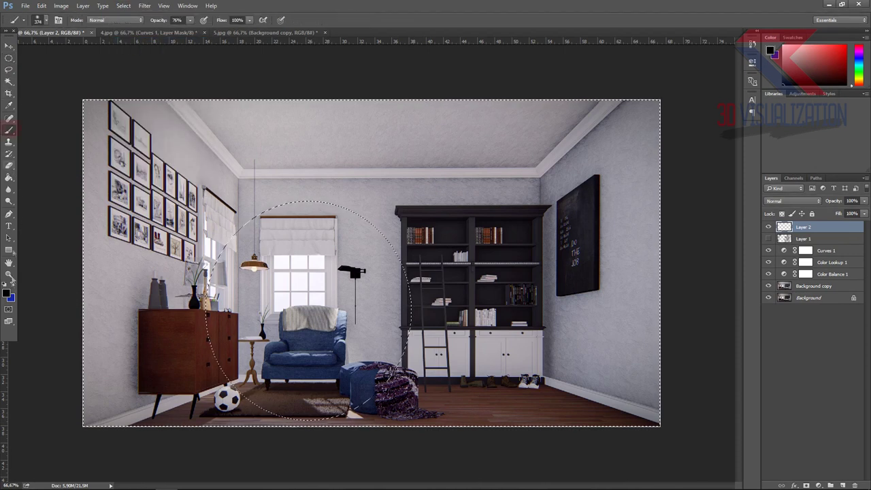
pyautogui.click(39, 19)
pyautogui.moveTo(68, 48)
pyautogui.mouseDown()
pyautogui.moveTo(109, 52)
pyautogui.moveTo(68, 51)
pyautogui.mouseUp()
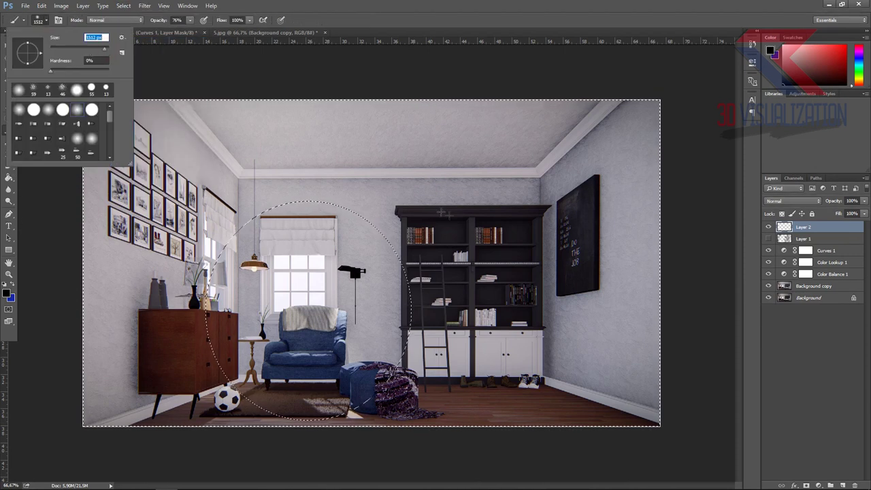
pyautogui.moveTo(476, 136); pyautogui.dragTo(371, 104)
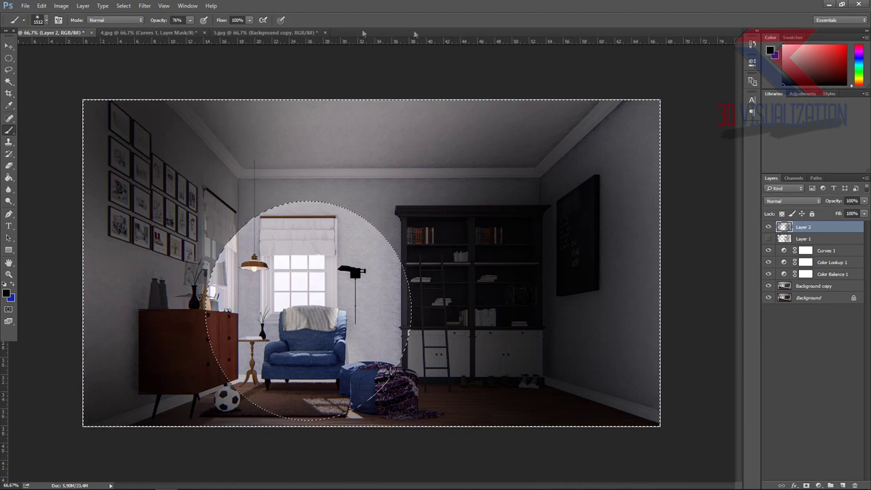
# Add a layer mask to Layer 2, toggle its visibility to compare, and disable the mask.
pyautogui.click(806, 485)
pyautogui.click(769, 228)
pyautogui.click(769, 229)
pyautogui.keyDown('shift'); pyautogui.click(809, 230); pyautogui.keyUp('shift')
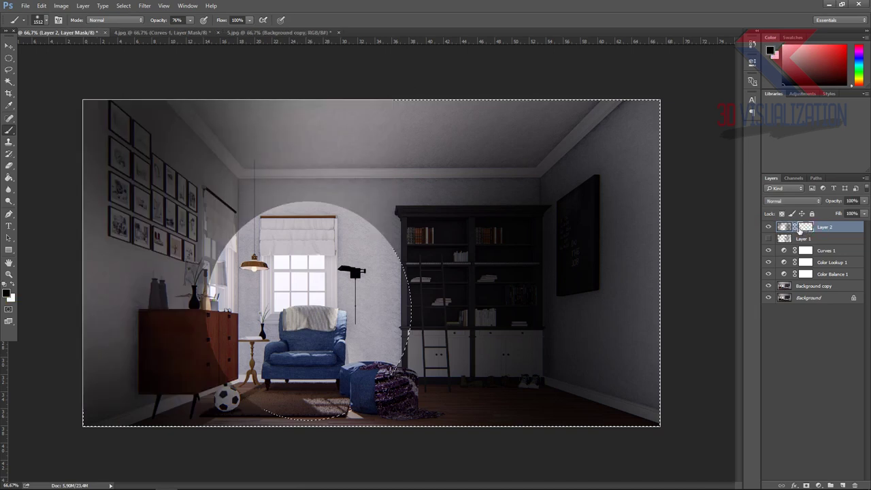
pyautogui.click(144, 5)
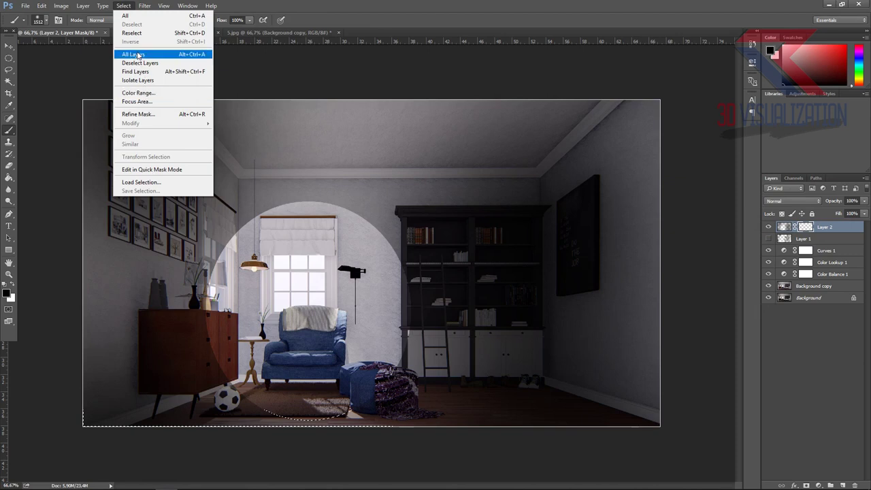
# Apply a maximum-radius Gaussian Blur to Layer 2, deselect, and toggle the layer to compare.
pyautogui.moveTo(150, 106)
pyautogui.click(298, 141)
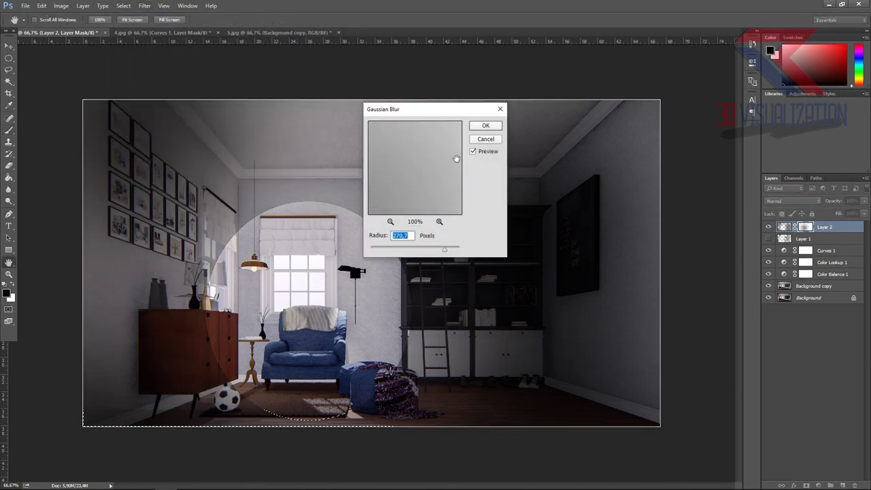
pyautogui.moveTo(441, 115); pyautogui.dragTo(514, 61)
pyautogui.moveTo(517, 196); pyautogui.dragTo(538, 196)
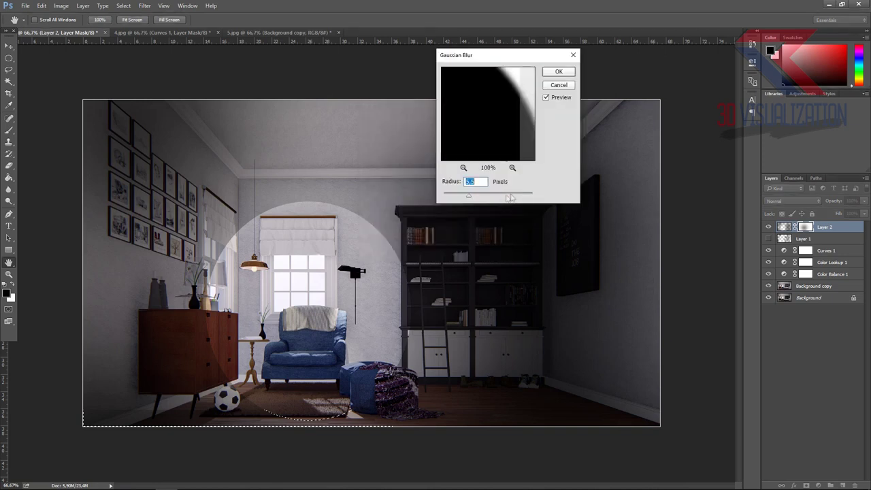
pyautogui.click(556, 71)
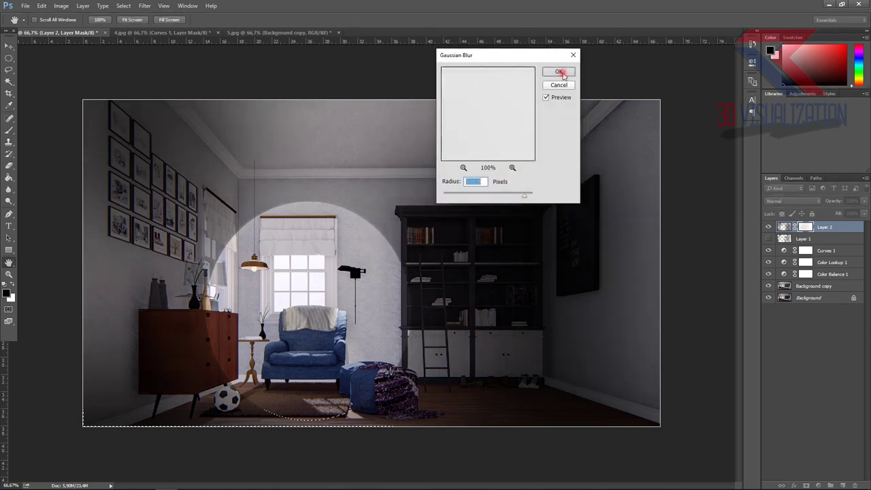
pyautogui.click(144, 6)
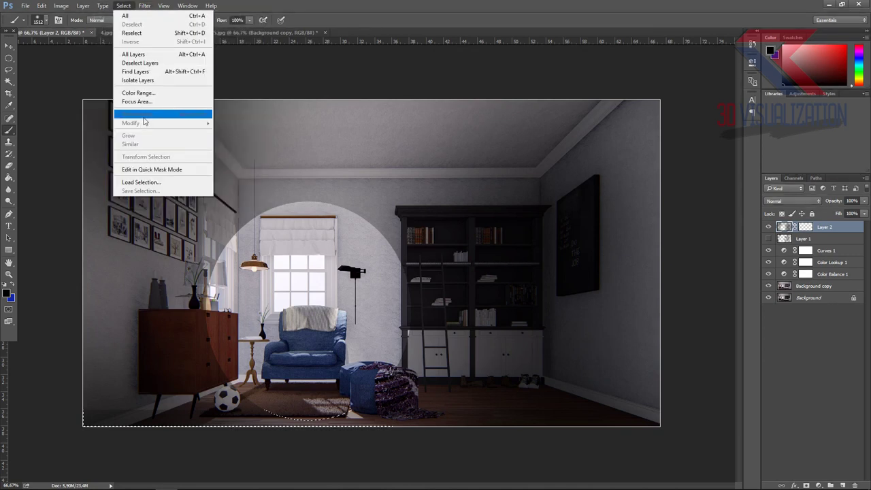
pyautogui.click(8, 48)
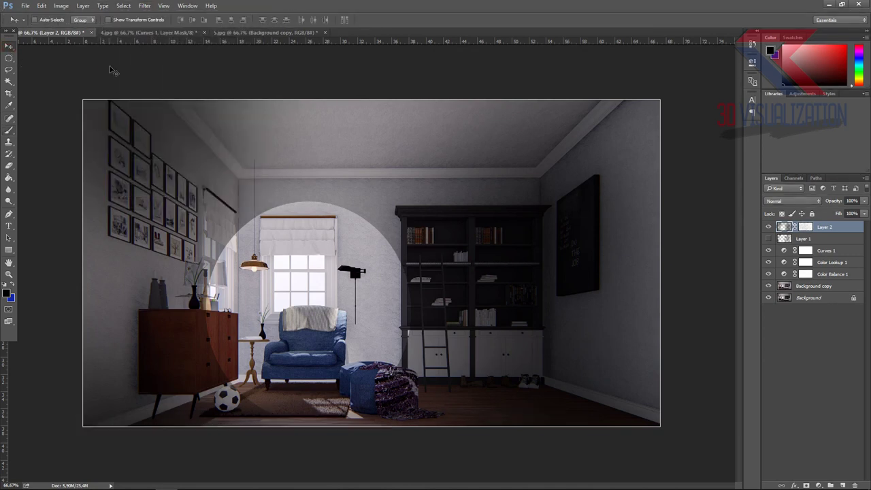
pyautogui.click(769, 228)
pyautogui.click(770, 227)
# Apply a second Gaussian Blur with a slightly smaller radius.
pyautogui.click(123, 5)
pyautogui.click(145, 5)
pyautogui.click(144, 5)
pyautogui.click(298, 140)
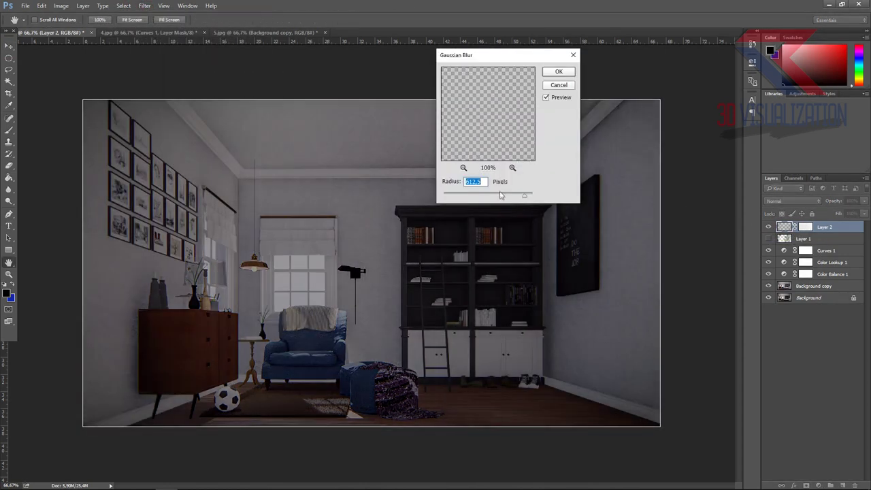
pyautogui.moveTo(502, 196); pyautogui.dragTo(492, 197)
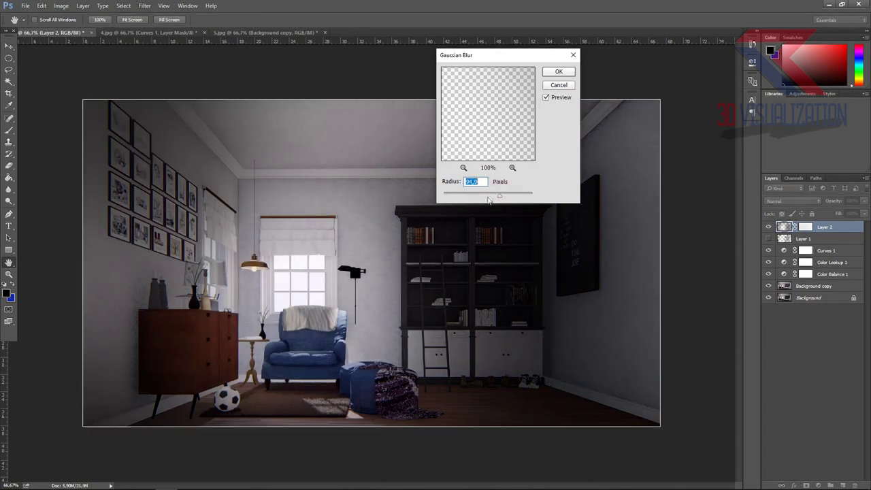
pyautogui.click(559, 71)
# Lower Layer 2's opacity to 29% for a faint vignette.
pyautogui.press('v')
pyautogui.moveTo(834, 201); pyautogui.dragTo(807, 204)
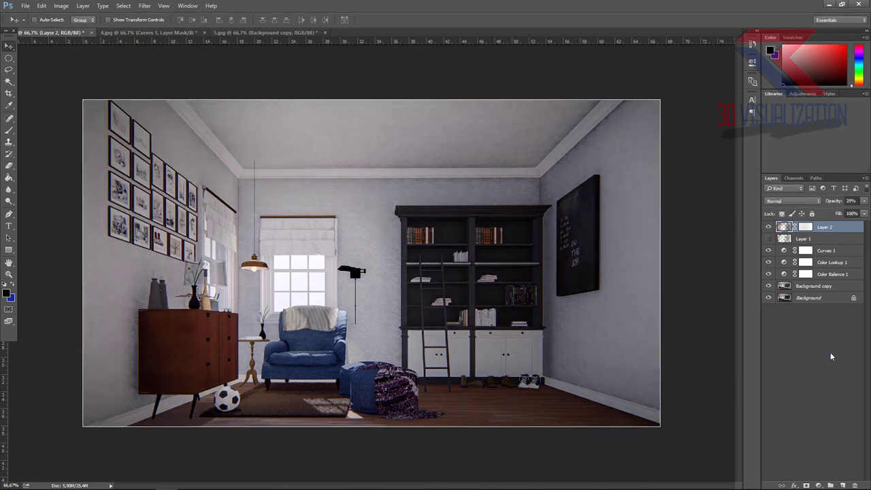
pyautogui.rightClick(826, 327)
pyautogui.click(803, 362)
# Delete Layer 1 and draw a black bar near the ceiling.
pyautogui.click(822, 240)
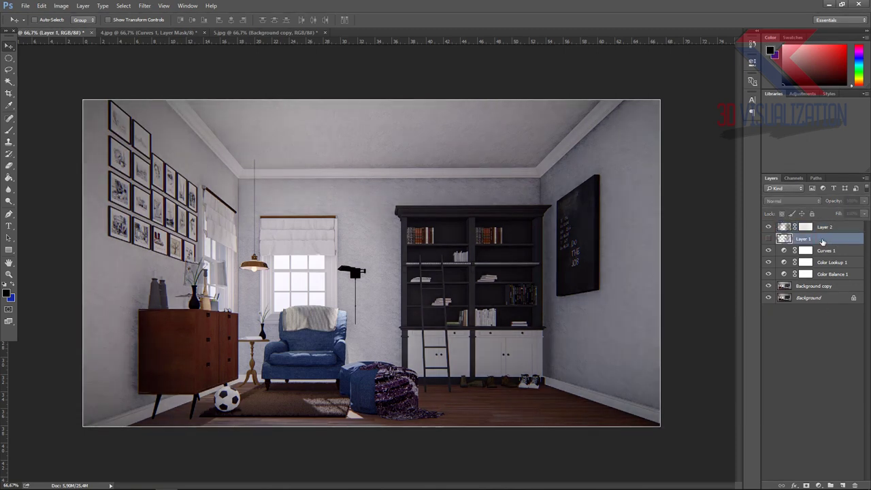
pyautogui.press('Delete')
pyautogui.moveTo(231, 146); pyautogui.dragTo(480, 160)
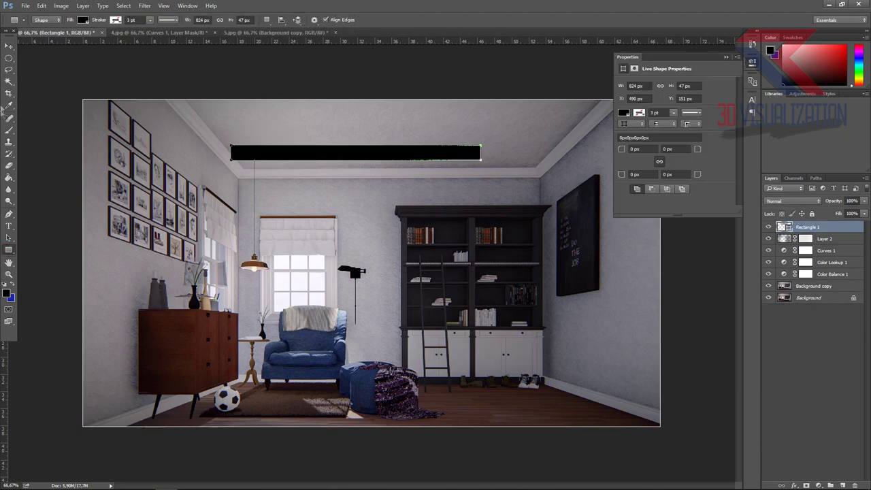
# Type the red '3D Visualizer by' title above the bar and give it a new font.
pyautogui.press('t')
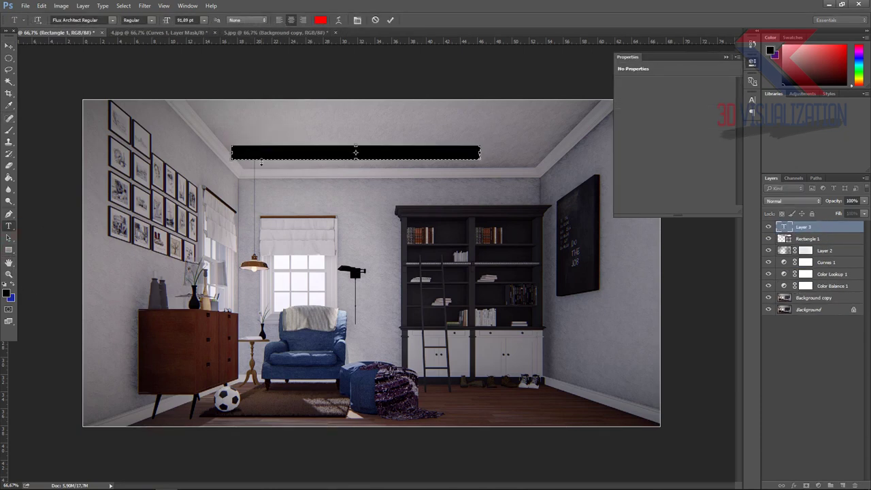
pyautogui.hotkey('ctrl', 'd')
pyautogui.write('3D VISU')
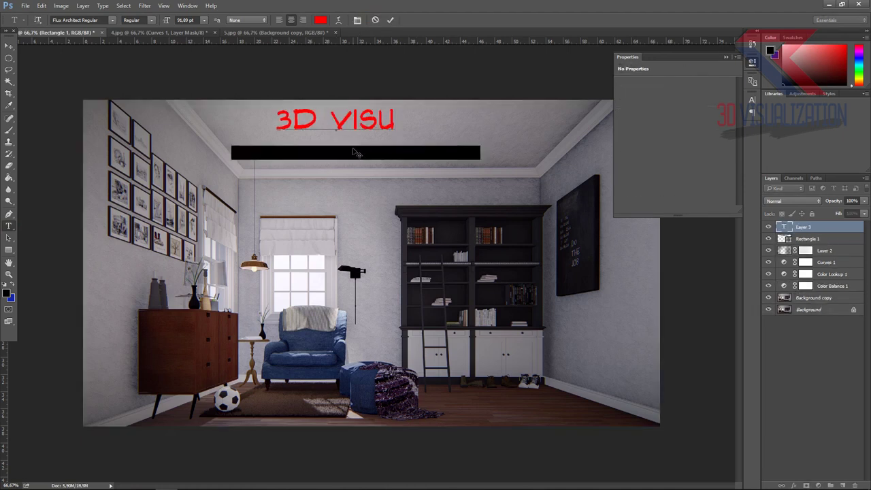
pyautogui.write('ALIZER')
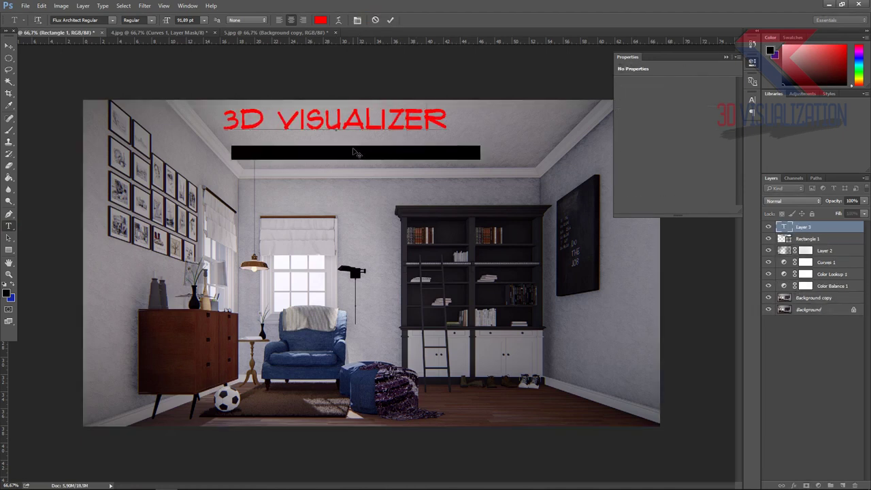
pyautogui.write('By')
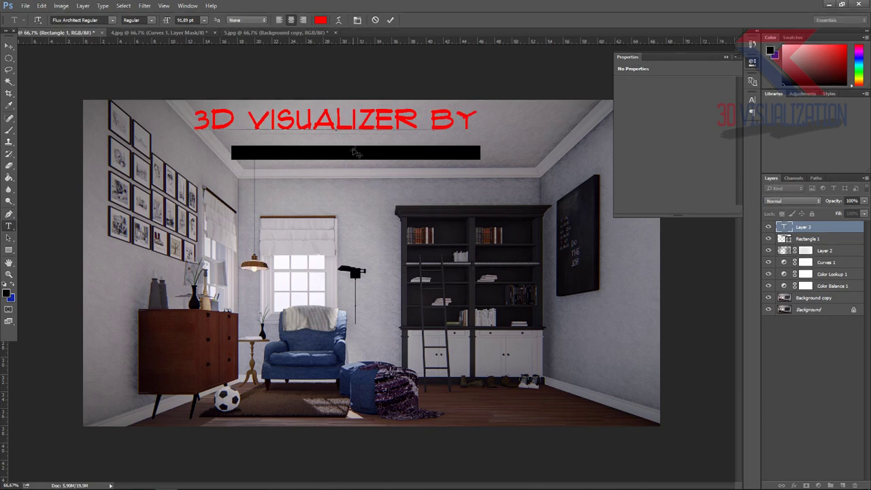
pyautogui.hotkey('ctrl', 'a')
pyautogui.click(112, 20)
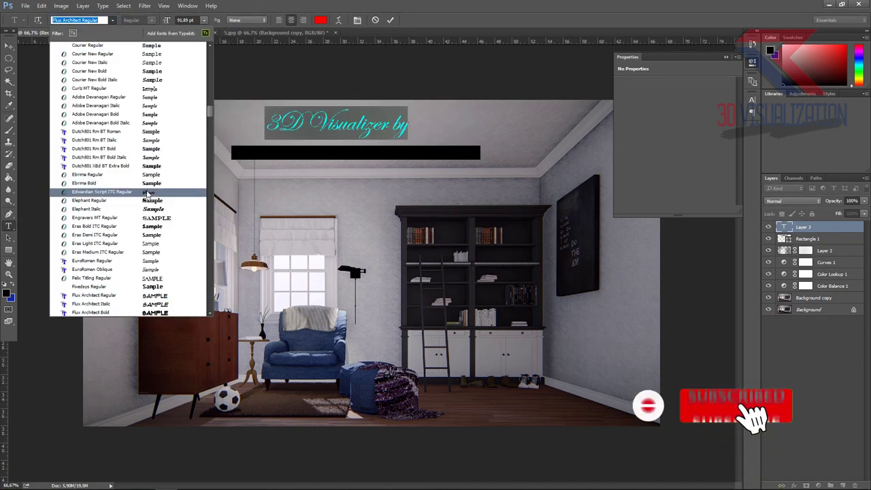
pyautogui.scroll(-1, 163, 289)
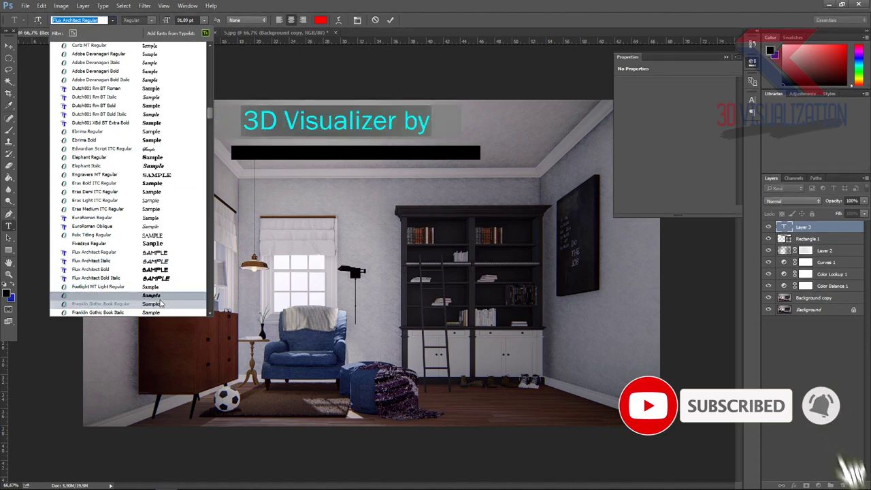
pyautogui.click(102, 303)
pyautogui.click(391, 22)
# Move the title down onto the black bar and shrink it to fit.
pyautogui.press('v')
pyautogui.moveTo(328, 124); pyautogui.dragTo(329, 149)
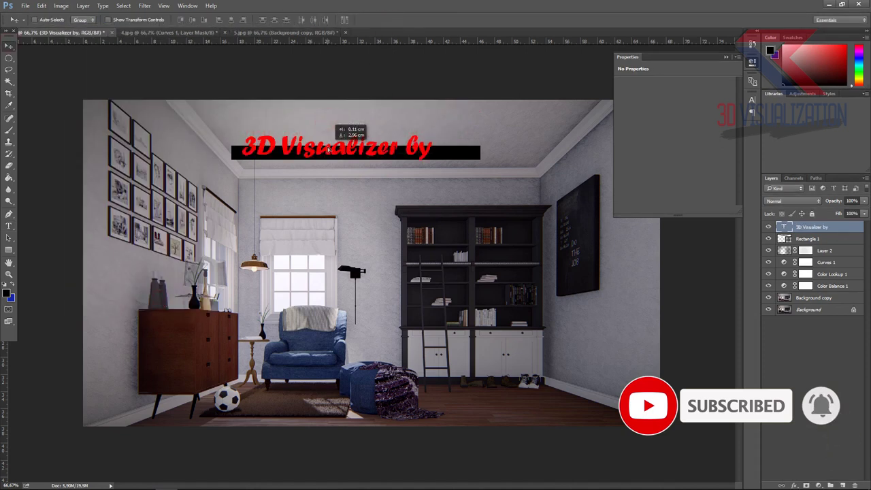
pyautogui.hotkey('ctrl', 't')
pyautogui.moveTo(437, 161); pyautogui.dragTo(359, 158)
pyautogui.click(412, 20)
# Bring LOGO-BARU.png into the render and scale it to sit beside the title banner.
pyautogui.click(25, 6)
pyautogui.click(35, 26)
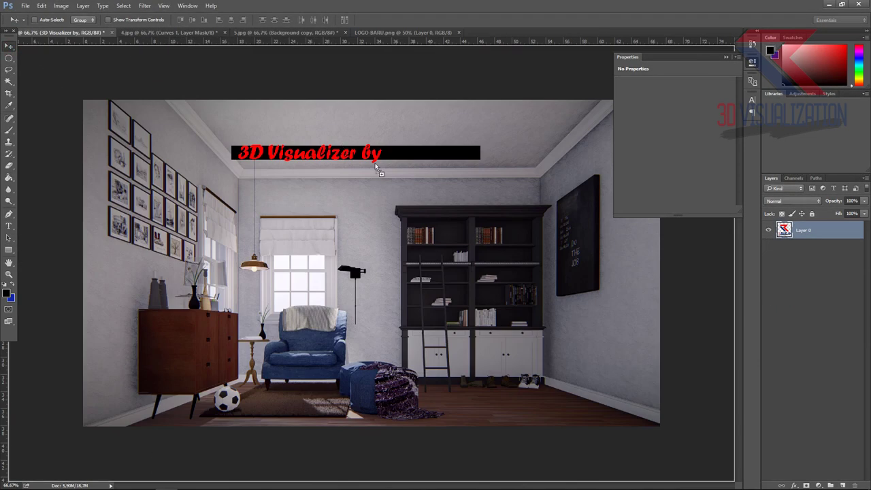
pyautogui.moveTo(375, 166); pyautogui.dragTo(477, 258)
pyautogui.hotkey('ctrl', 't')
pyautogui.moveTo(85, 78)
pyautogui.mouseDown()
pyautogui.moveTo(564, 354)
pyautogui.moveTo(397, 124)
pyautogui.mouseUp()
pyautogui.moveTo(449, 156)
pyautogui.mouseDown()
pyautogui.moveTo(423, 170)
pyautogui.moveTo(465, 162)
pyautogui.mouseUp()
pyautogui.keyDown('alt'); pyautogui.scroll(2, 422, 174); pyautogui.keyUp('alt')
pyautogui.keyDown('alt'); pyautogui.scroll(2, 417, 133); pyautogui.keyUp('alt')
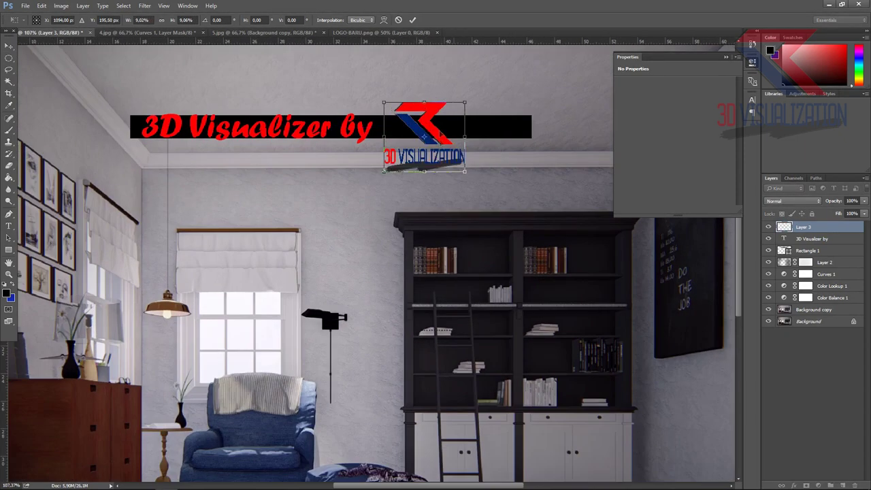
pyautogui.moveTo(426, 129); pyautogui.dragTo(439, 124)
pyautogui.click(412, 20)
# Resize the black banner rectangle to 516 px wide so it fits behind the text.
pyautogui.click(808, 251)
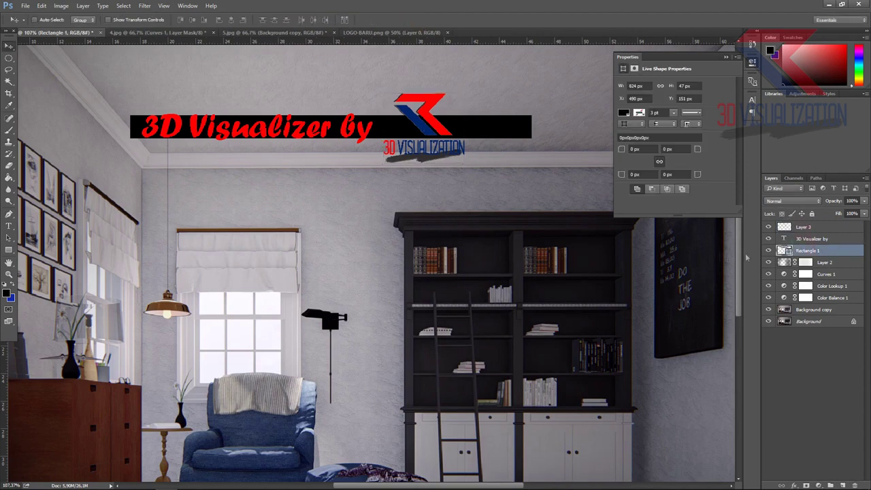
pyautogui.hotkey('ctrl', 't')
pyautogui.moveTo(531, 115); pyautogui.dragTo(580, 115)
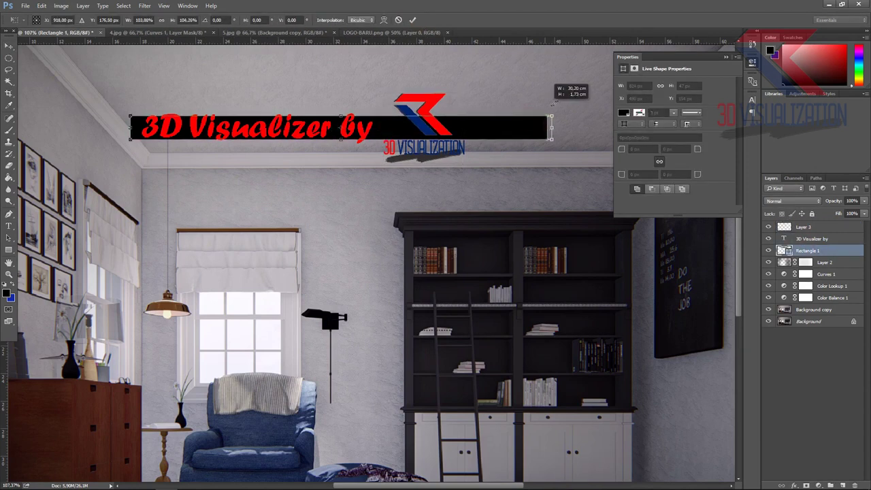
pyautogui.moveTo(356, 115)
pyautogui.mouseDown()
pyautogui.moveTo(382, 109)
pyautogui.moveTo(386, 128)
pyautogui.mouseUp()
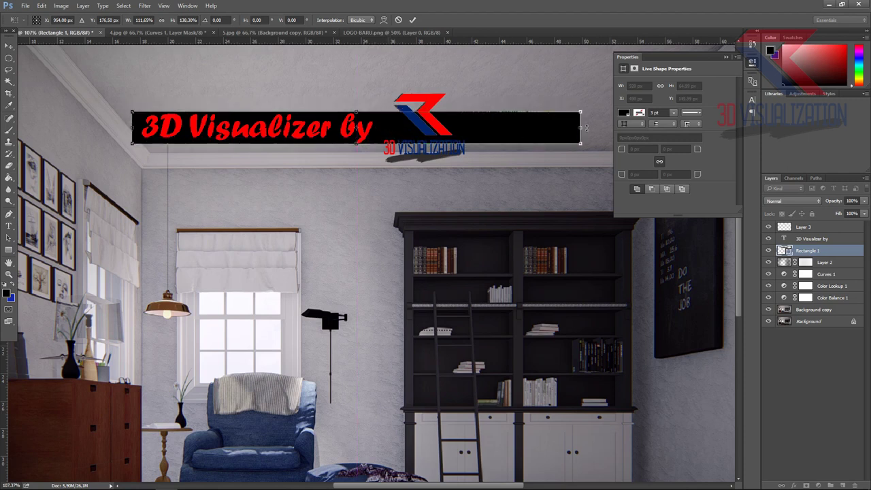
pyautogui.moveTo(586, 128); pyautogui.dragTo(383, 135)
pyautogui.click(412, 20)
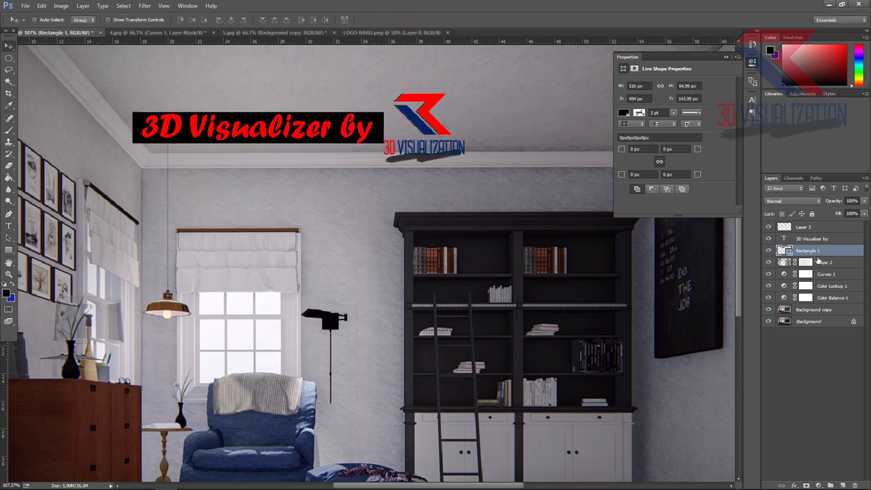
pyautogui.hotkey('ctrl', '-')
pyautogui.hotkey('ctrl', '-')
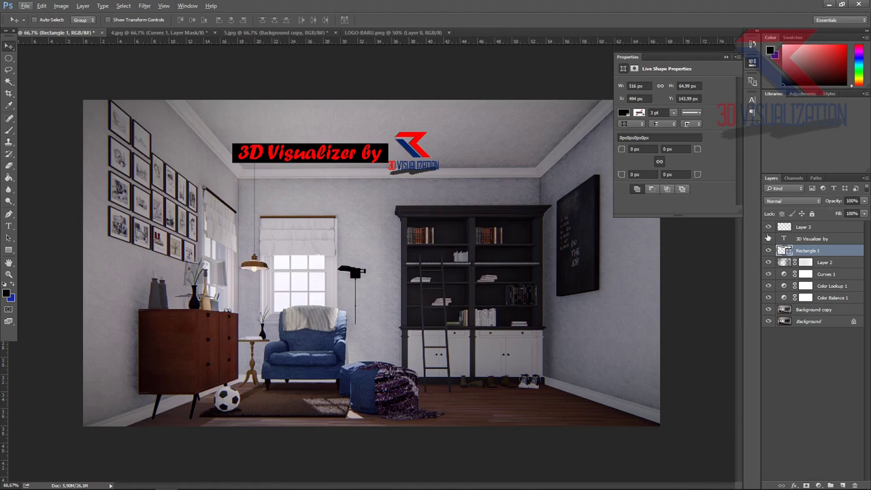
# Delete the black banner layer and select all of the title text.
pyautogui.click(769, 250)
pyautogui.press('Delete')
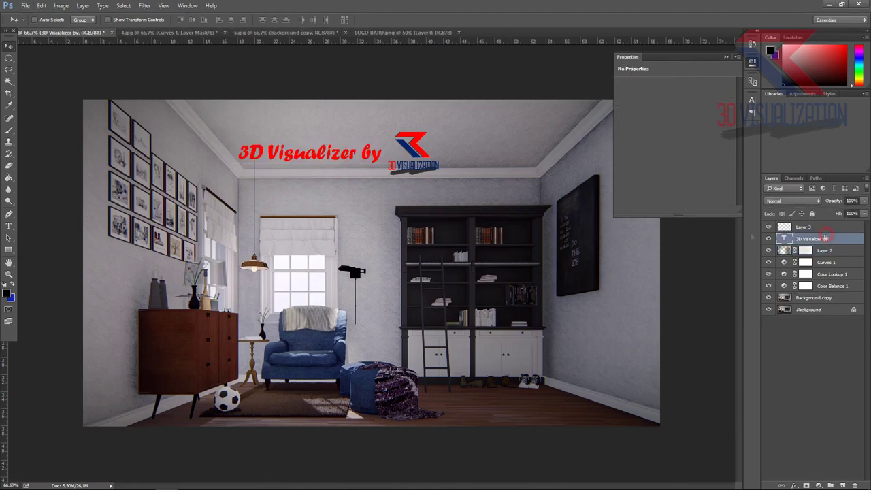
pyautogui.doubleClick(350, 149)
pyautogui.hotkey('ctrl', 'a')
# Change the title's font to Bradley Hand ITC.
pyautogui.click(111, 20)
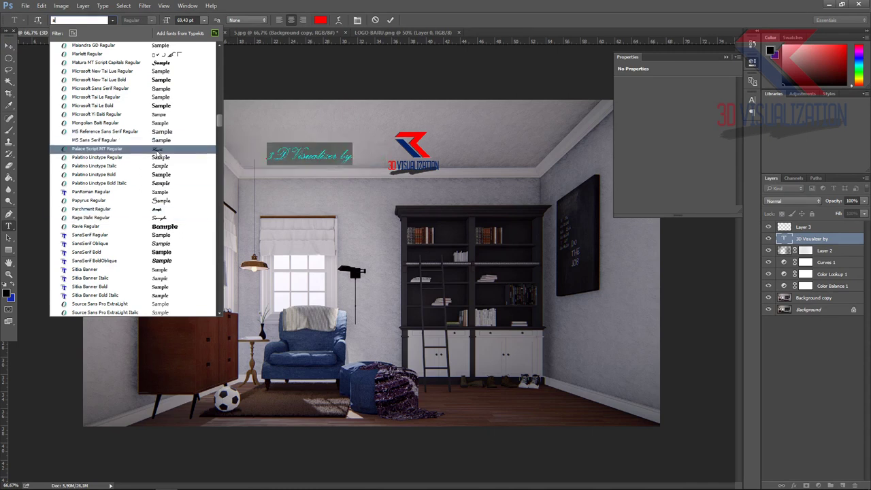
pyautogui.scroll(2, 164, 109)
pyautogui.scroll(10, 170, 113)
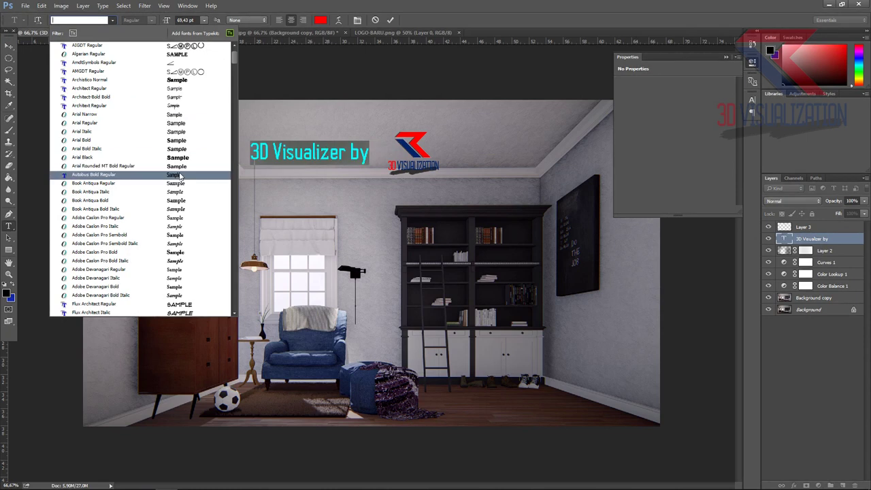
pyautogui.scroll(-4, 181, 292)
pyautogui.scroll(-6, 187, 302)
pyautogui.scroll(-3, 194, 310)
pyautogui.scroll(-6, 194, 310)
pyautogui.scroll(-9, 193, 293)
pyautogui.scroll(-8, 192, 272)
pyautogui.scroll(-8, 190, 239)
pyautogui.click(189, 310)
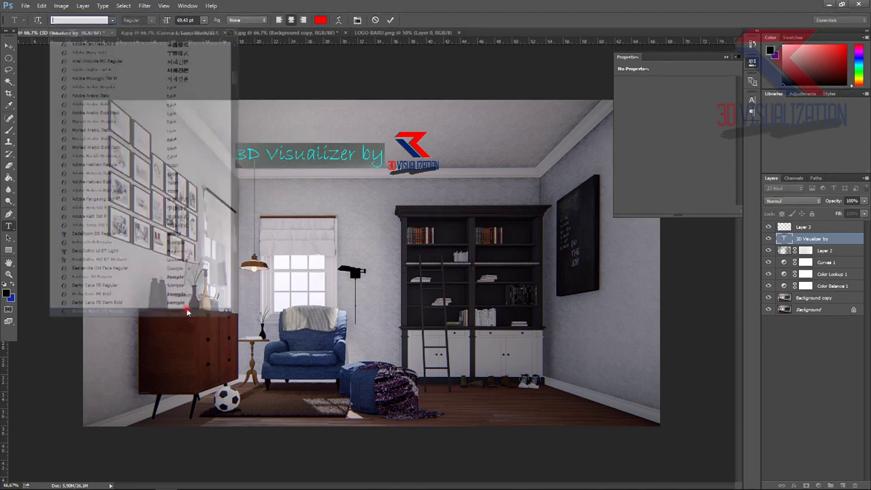
pyautogui.click(390, 20)
# Edit the title to read '3D Visualizer |' and nudge it just left of the logo.
pyautogui.press('v')
pyautogui.moveTo(307, 159); pyautogui.dragTo(312, 156)
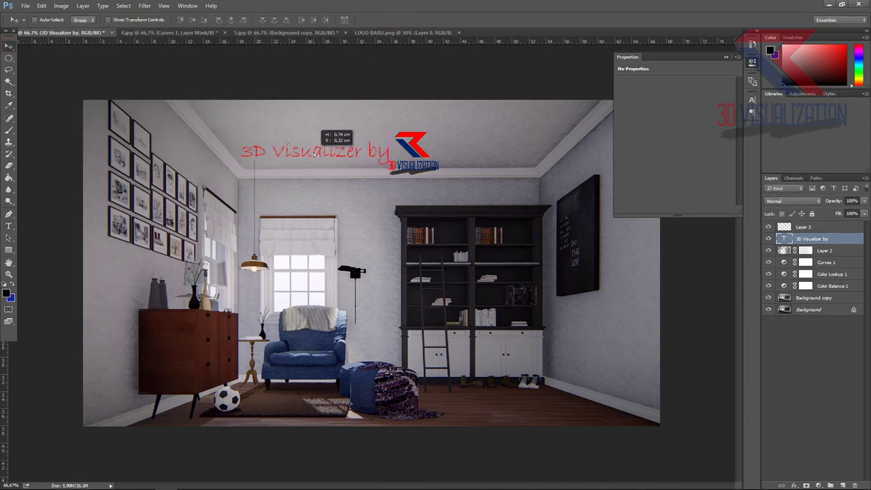
pyautogui.press('t')
pyautogui.click(382, 158)
pyautogui.click(390, 19)
pyautogui.press('v')
pyautogui.moveTo(316, 157); pyautogui.dragTo(323, 161)
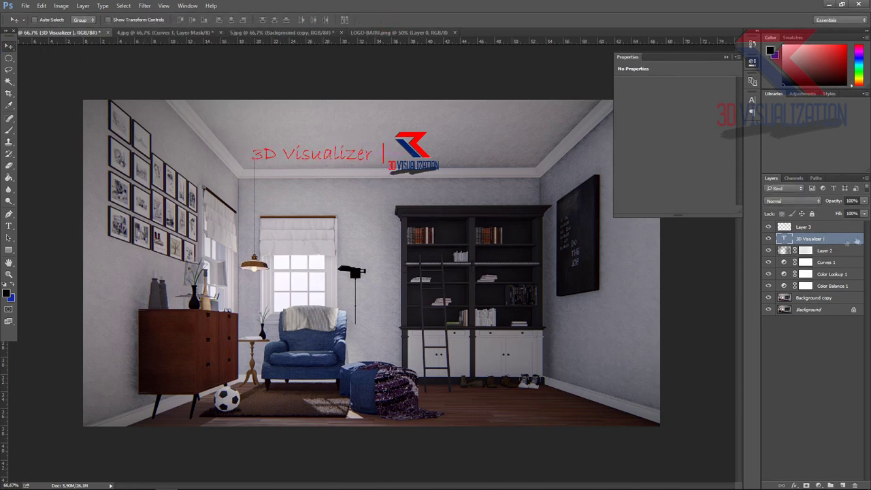
# Move the title and logo to the lower right and group them as 'wm'.
pyautogui.keyDown('shift'); pyautogui.click(806, 226); pyautogui.keyUp('shift')
pyautogui.moveTo(405, 155)
pyautogui.mouseDown()
pyautogui.moveTo(585, 397)
pyautogui.moveTo(577, 346)
pyautogui.mouseUp()
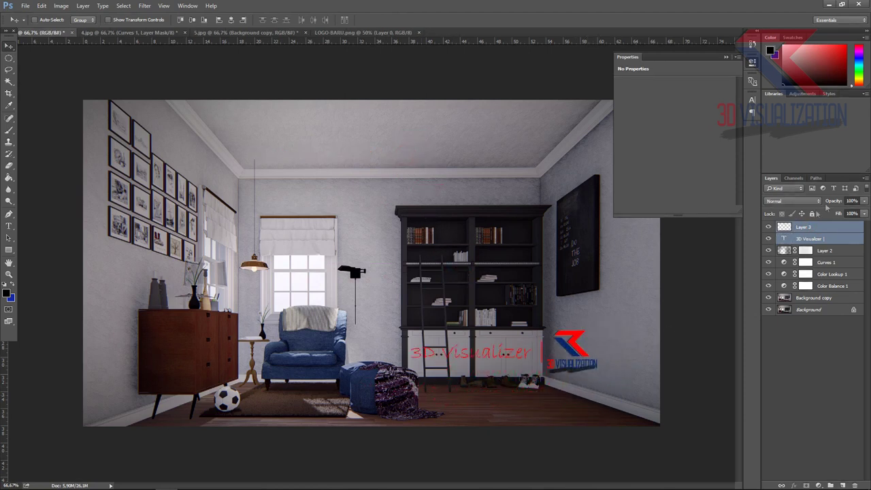
pyautogui.rightClick(828, 225)
pyautogui.click(756, 146)
pyautogui.write('wm')
pyautogui.press('Return')
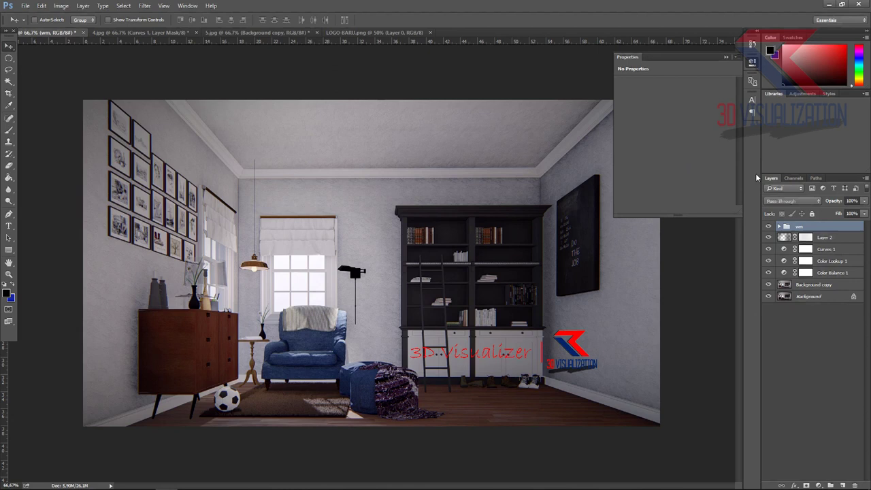
# Fade the wm group to 26% opacity and copy it onto the 4.jpg render.
pyautogui.moveTo(805, 209); pyautogui.dragTo(796, 209)
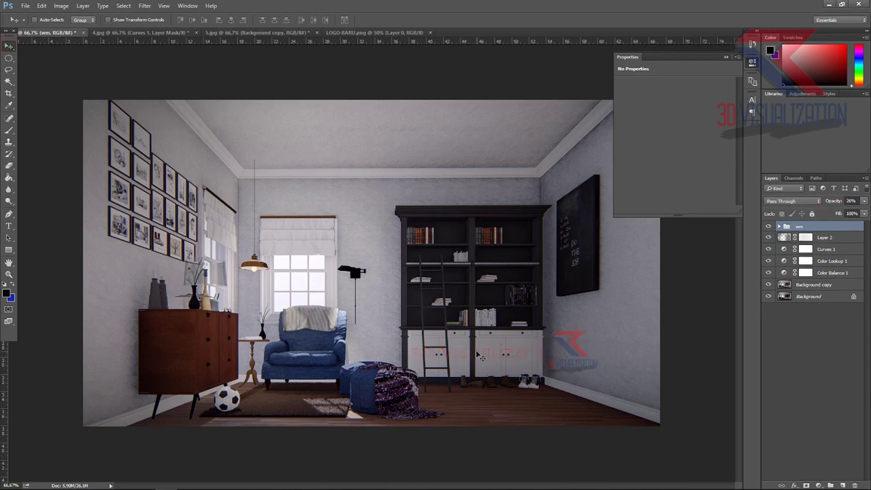
pyautogui.click(177, 33)
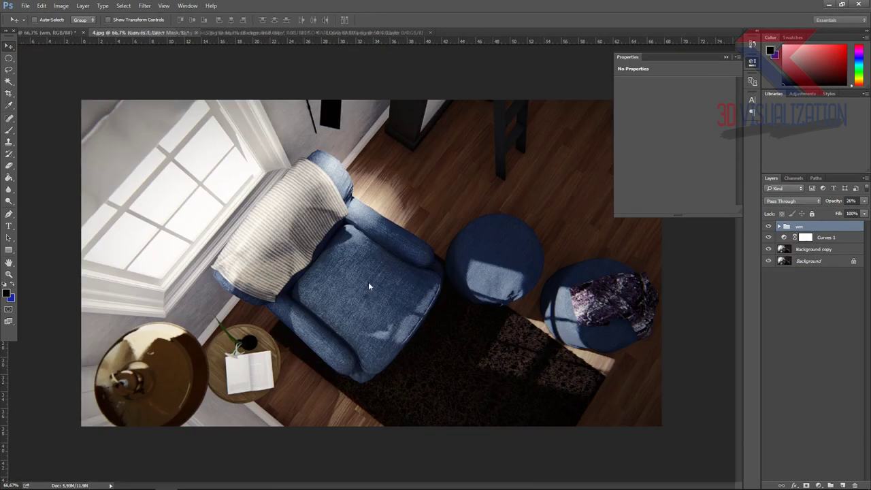
pyautogui.moveTo(449, 199)
pyautogui.mouseDown()
pyautogui.moveTo(310, 85)
pyautogui.moveTo(315, 313)
pyautogui.moveTo(520, 393)
pyautogui.mouseUp()
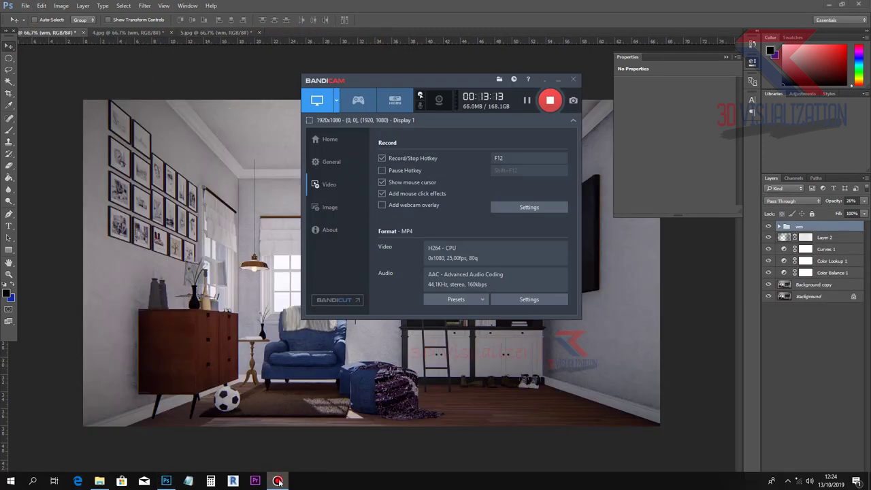
# Save the room render via Save for Web as PNG-24 '3-FINAL-RENDER' in D:\RENDER IMAGE.
pyautogui.click(25, 5)
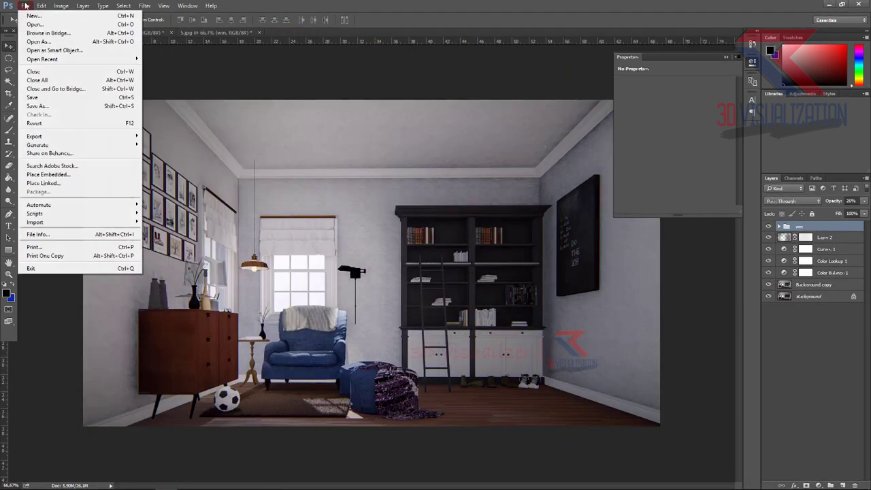
pyautogui.moveTo(35, 136)
pyautogui.click(259, 213)
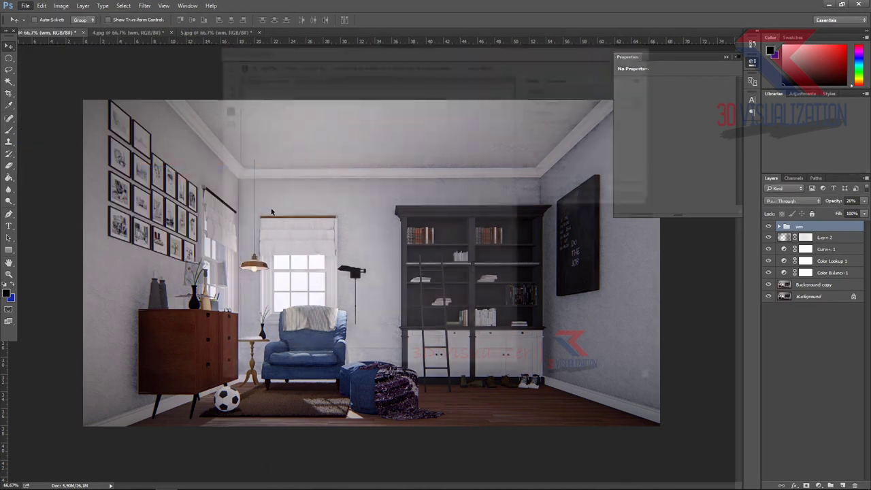
pyautogui.click(514, 378)
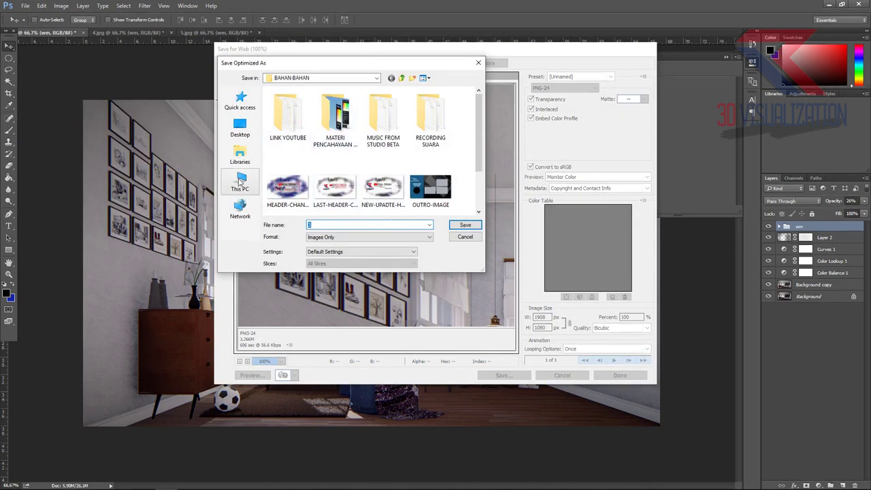
pyautogui.click(239, 181)
pyautogui.click(332, 182)
pyautogui.doubleClick(332, 182)
pyautogui.doubleClick(422, 177)
pyautogui.write('FINAL RENDER')
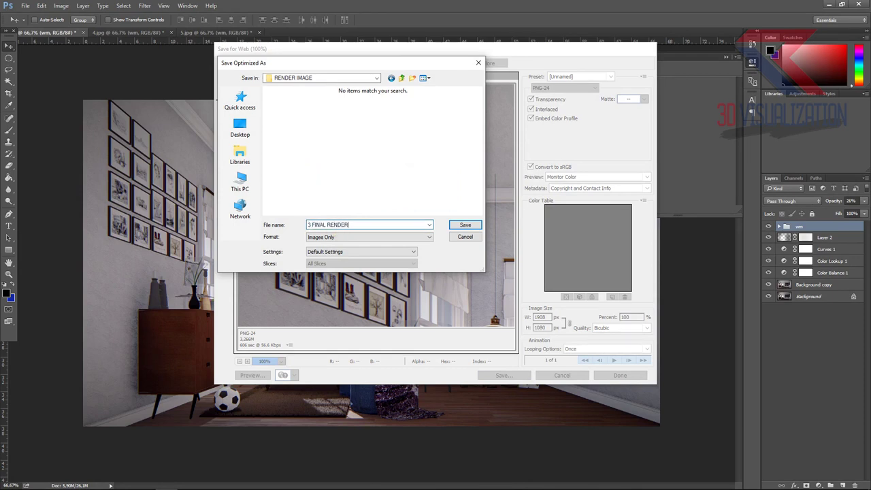
pyautogui.press('Return')
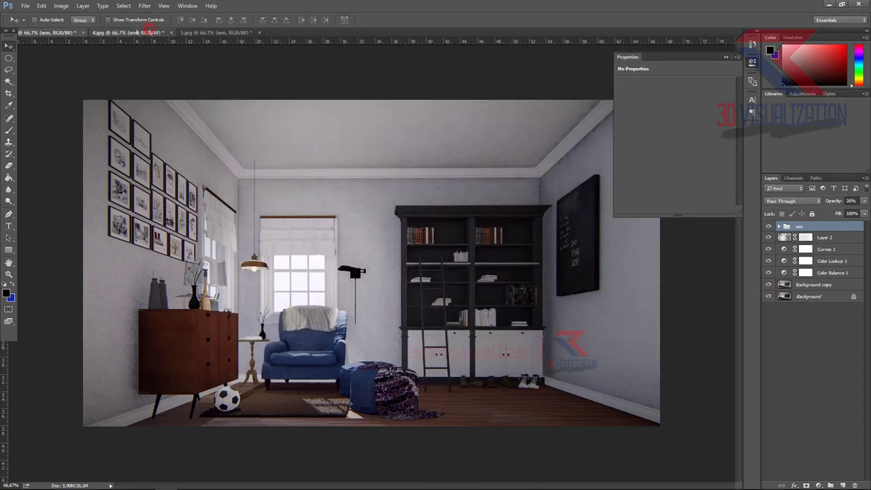
# Save 4.jpg and 5.jpg as PNGs '4-FINAL-RENDER' and '5 FINAL RENDER', then review the renders.
pyautogui.press('Return')
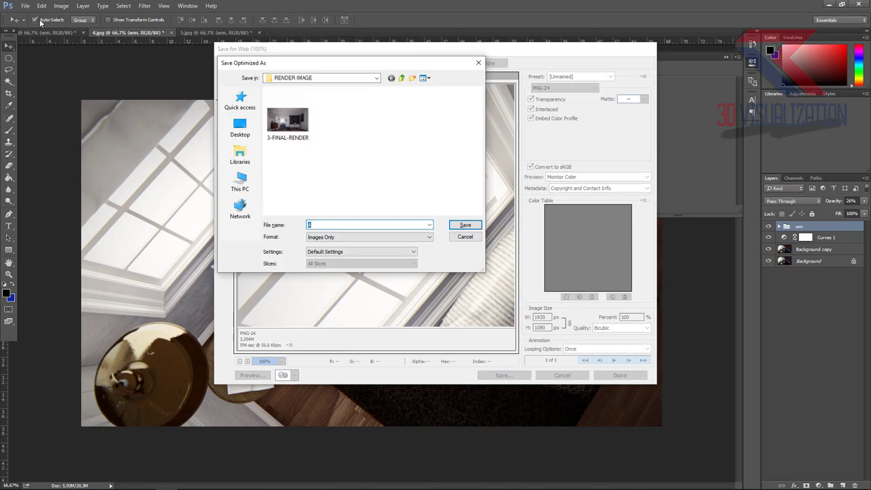
pyautogui.press('Return')
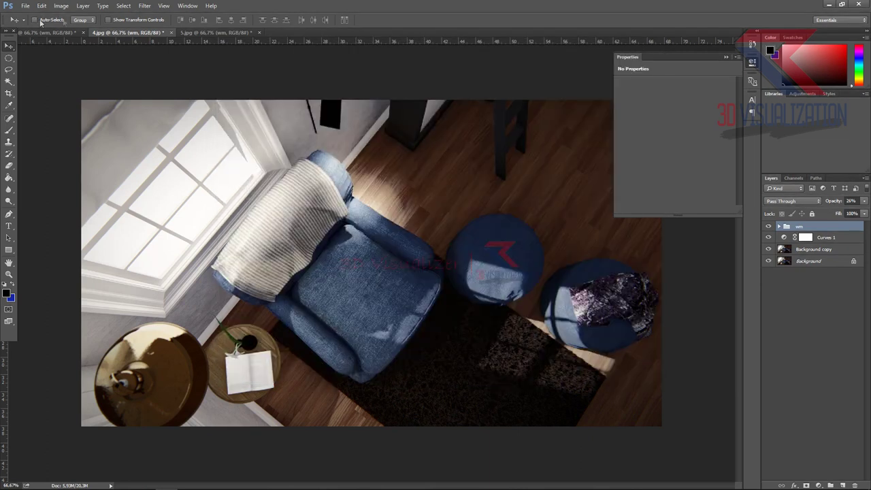
pyautogui.hotkey('ctrl', 'alt', 'shift', 's')
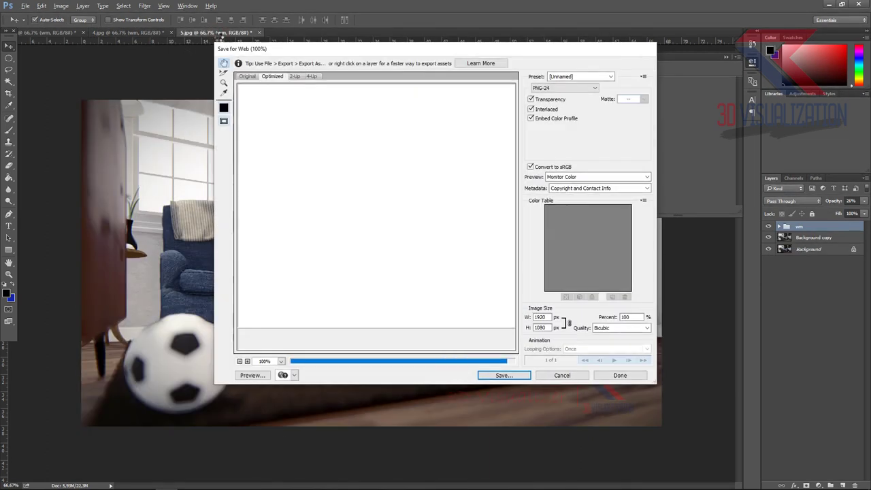
pyautogui.press('Return')
pyautogui.write('5 FINAL RENDER')
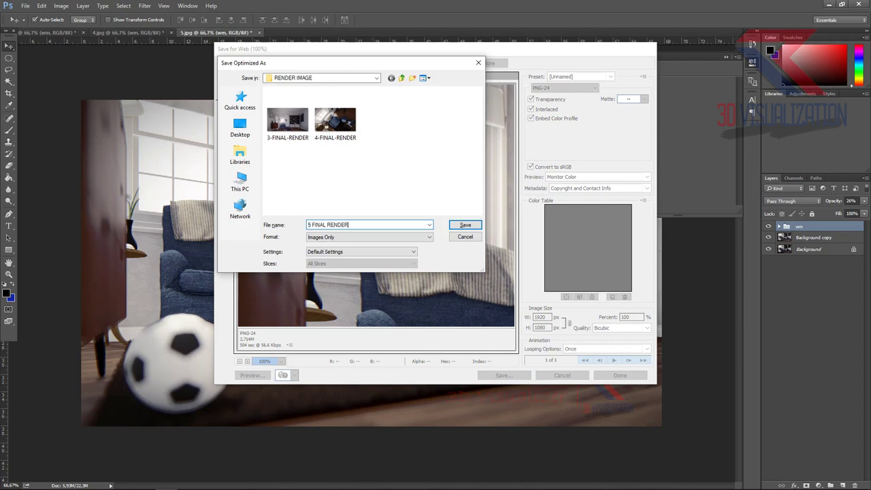
pyautogui.press('Return')
pyautogui.click(49, 33)
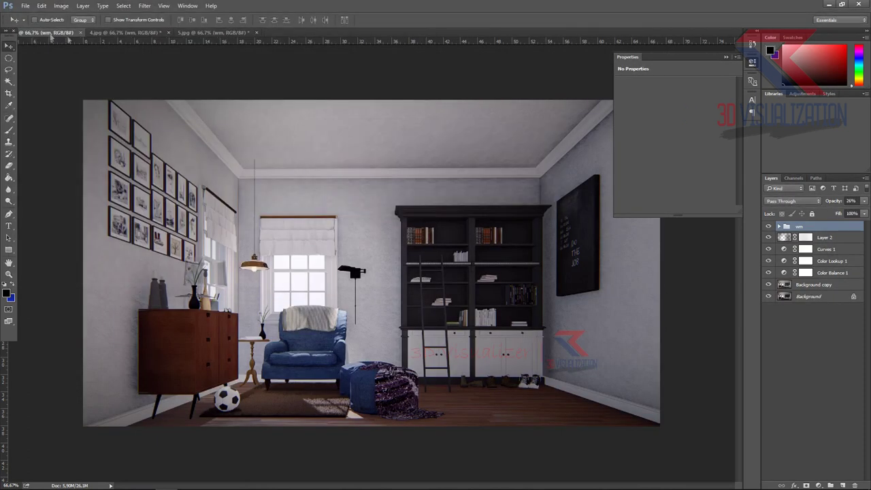
pyautogui.click(126, 33)
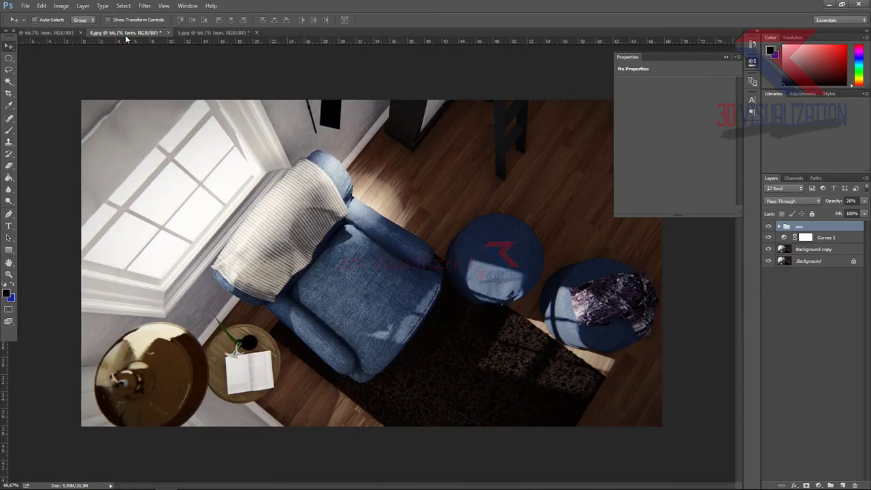